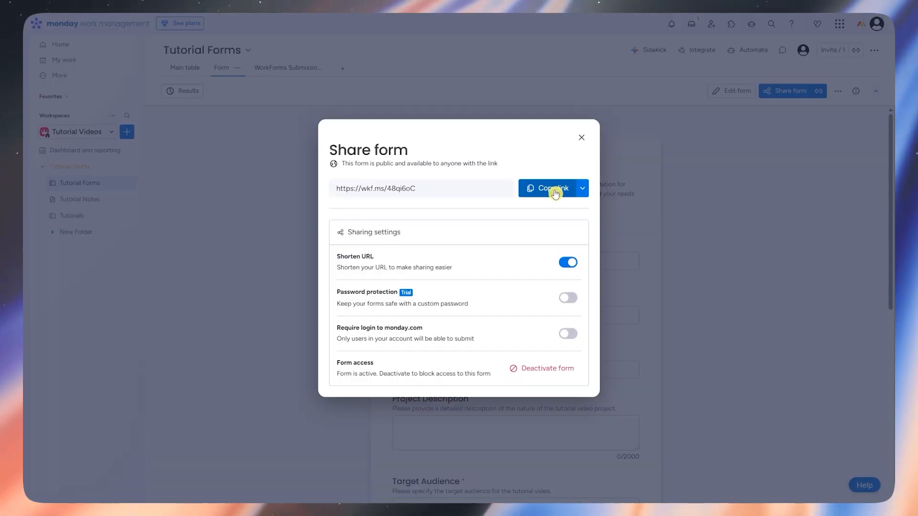
click(273, 68)
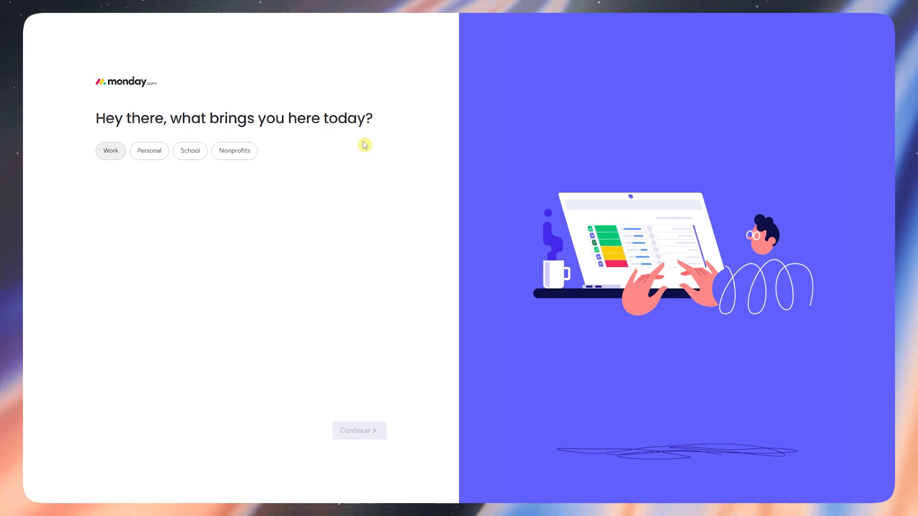
Answer the sign-up survey with Work as the purpose and Team leader as the current role, and continue.
click(113, 152)
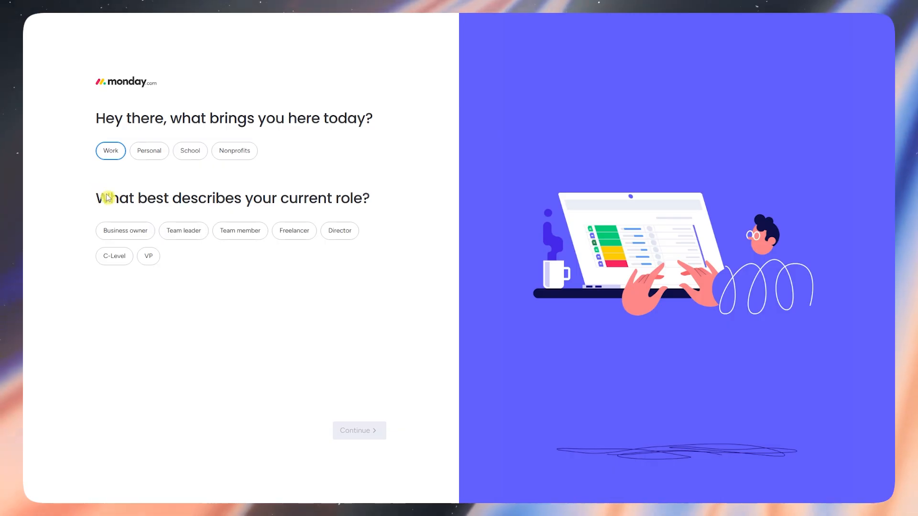
click(146, 230)
click(164, 228)
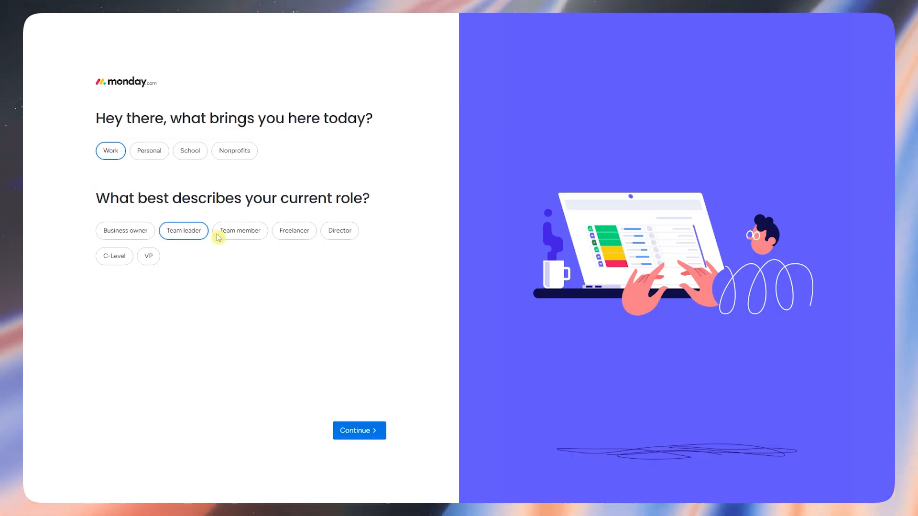
click(361, 436)
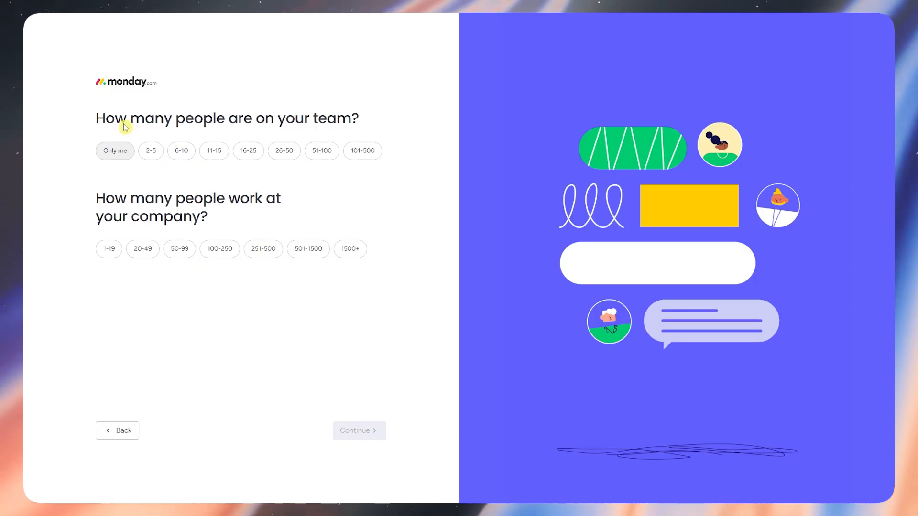
Set the team size to 2-5 people and the company size to 1-19, and continue.
click(151, 151)
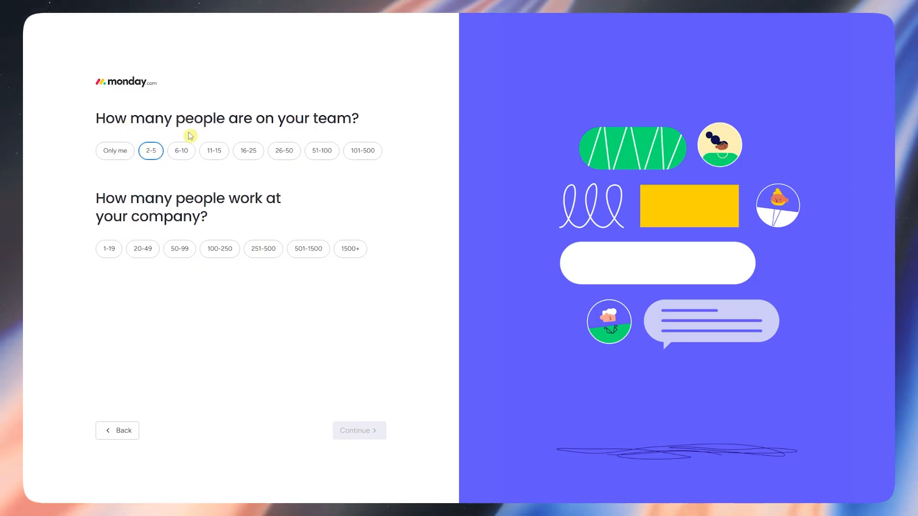
click(109, 249)
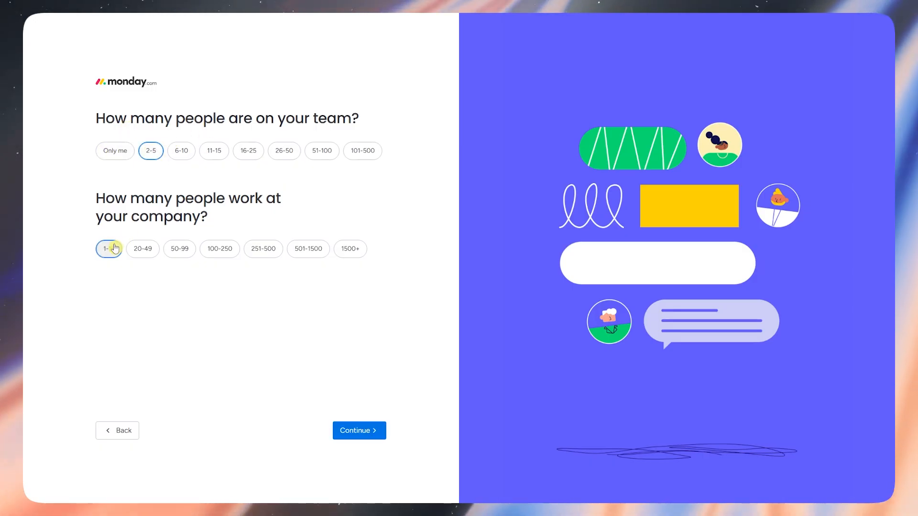
click(357, 431)
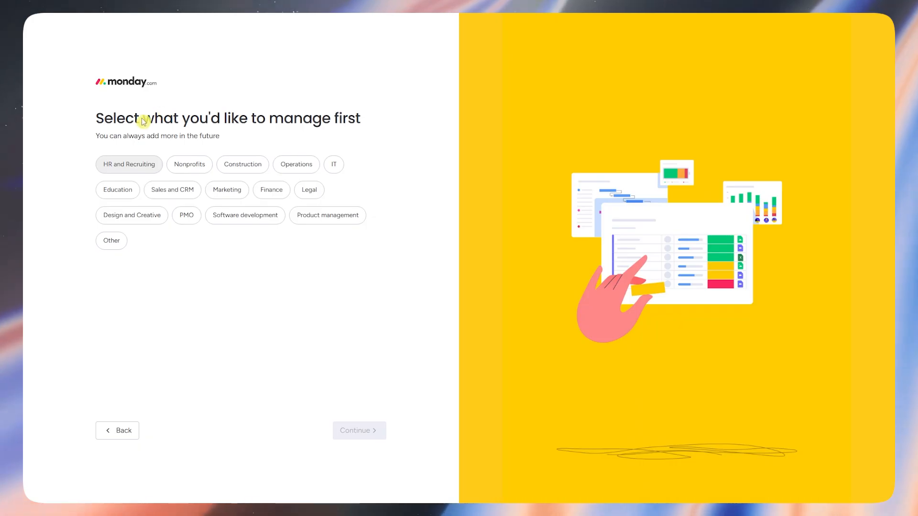
Choose Operations as the area to manage first and continue.
click(117, 174)
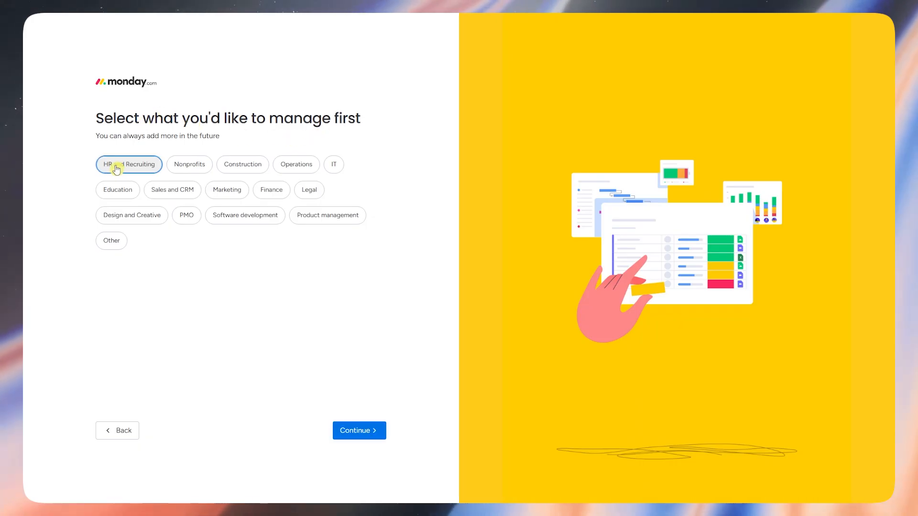
click(231, 164)
click(178, 164)
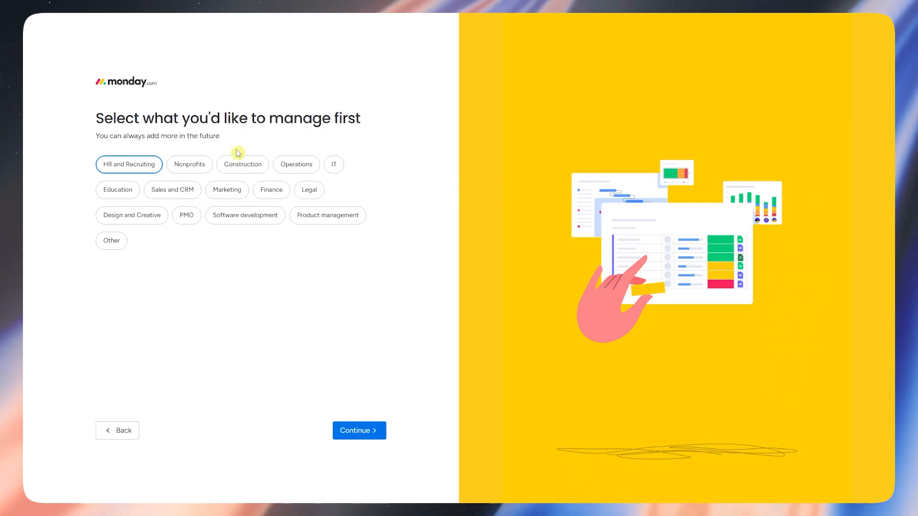
click(282, 167)
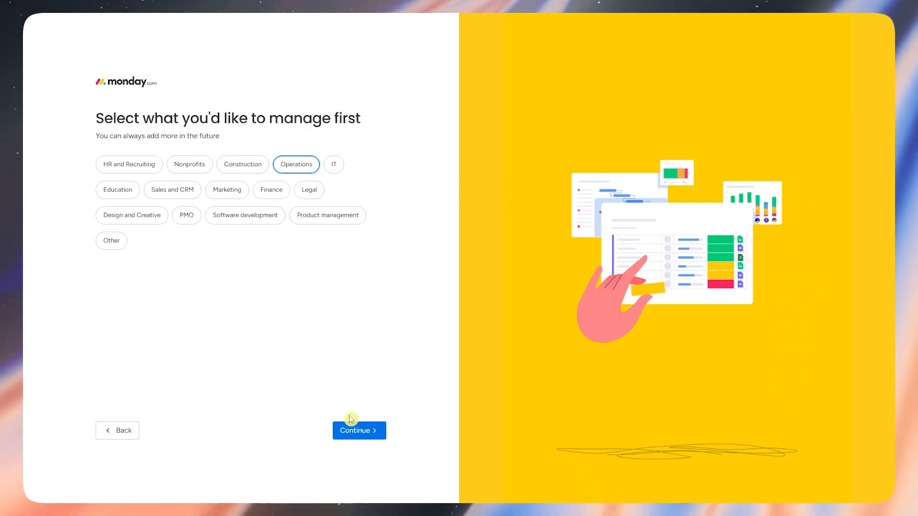
click(354, 430)
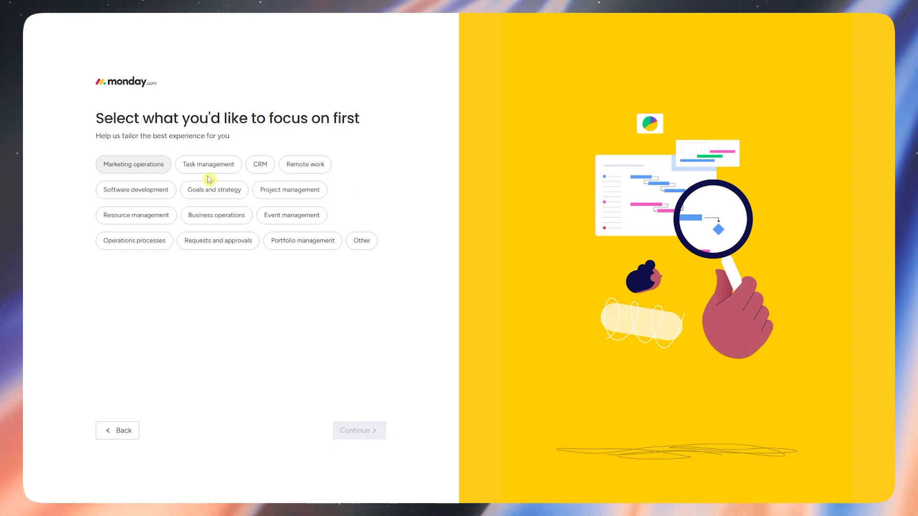
Choose Marketing operations as the first focus, and pick News publications and Software Review Site as how you heard about the service.
click(133, 164)
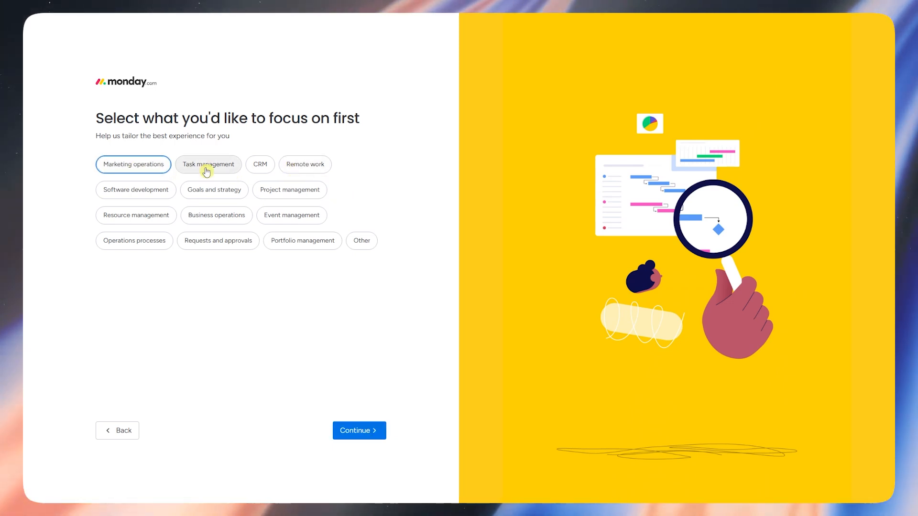
click(348, 426)
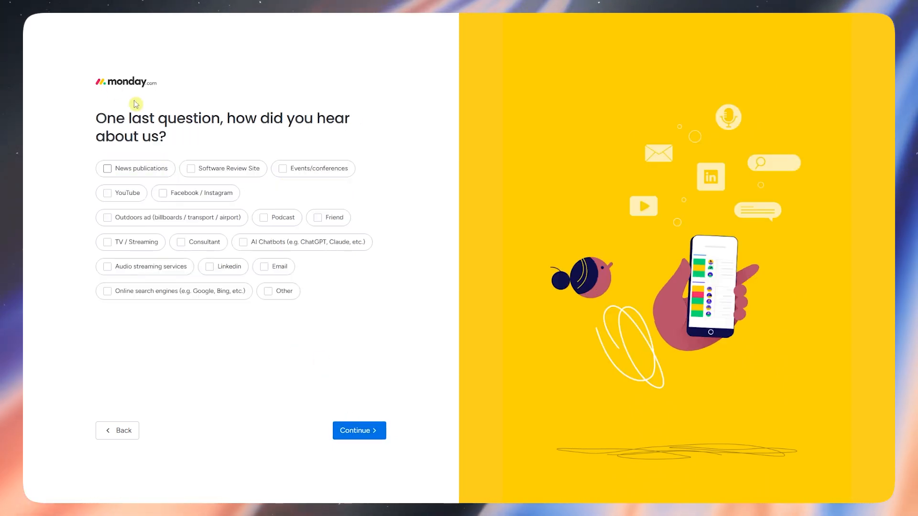
click(147, 172)
click(241, 172)
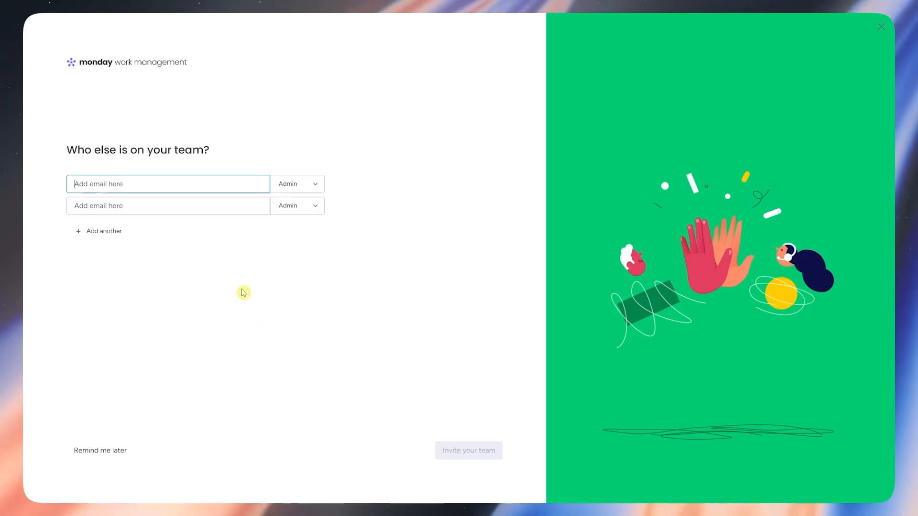
Add a third teammate email row on the invitation page and postpone inviting the team.
drag(67, 150, 232, 160)
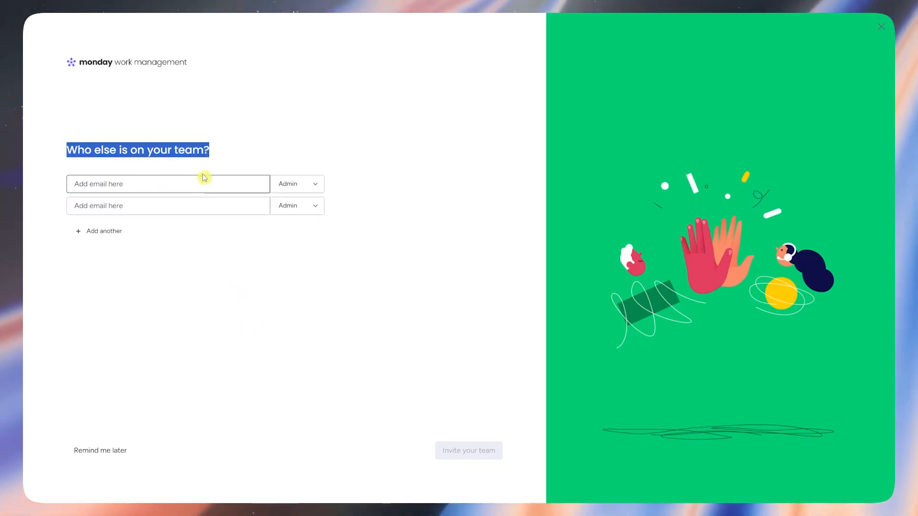
click(125, 184)
click(76, 206)
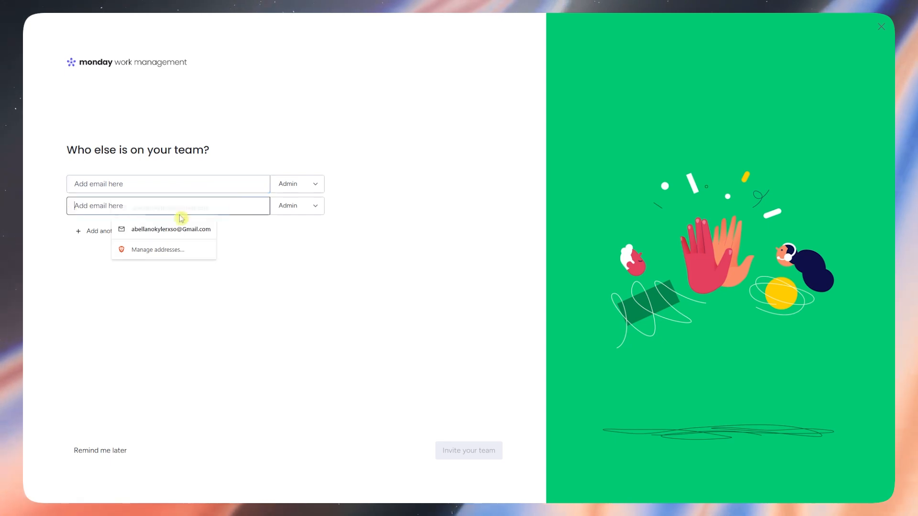
click(297, 184)
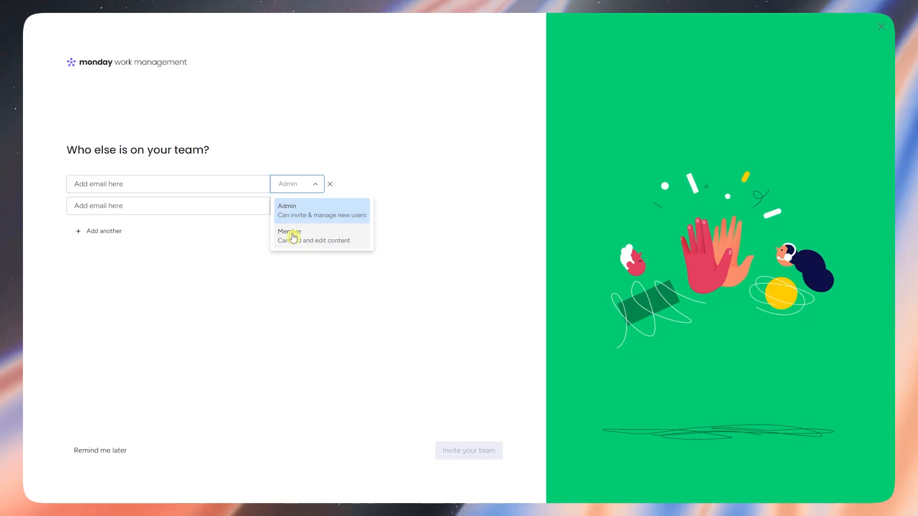
click(250, 264)
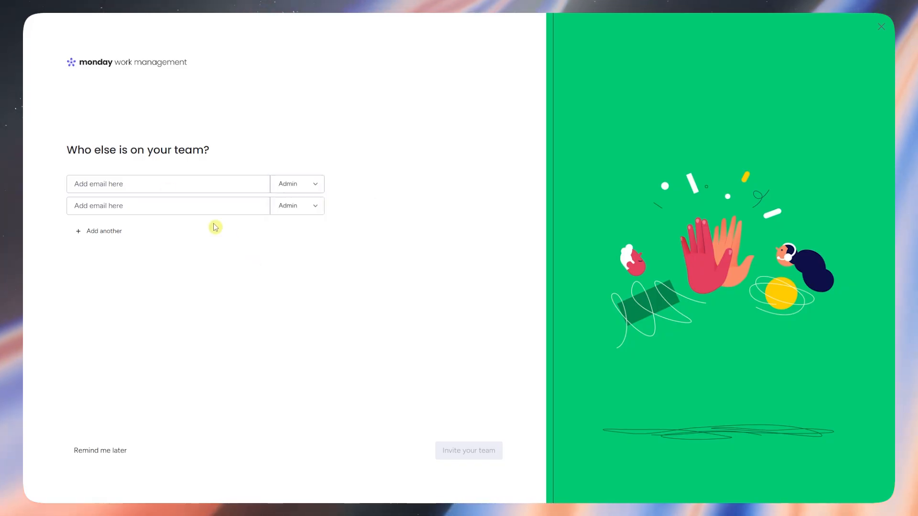
click(107, 232)
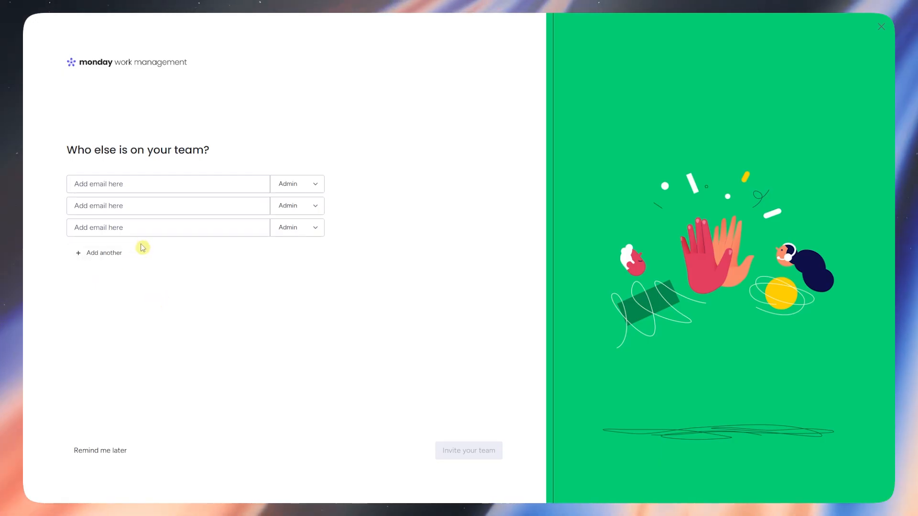
click(114, 460)
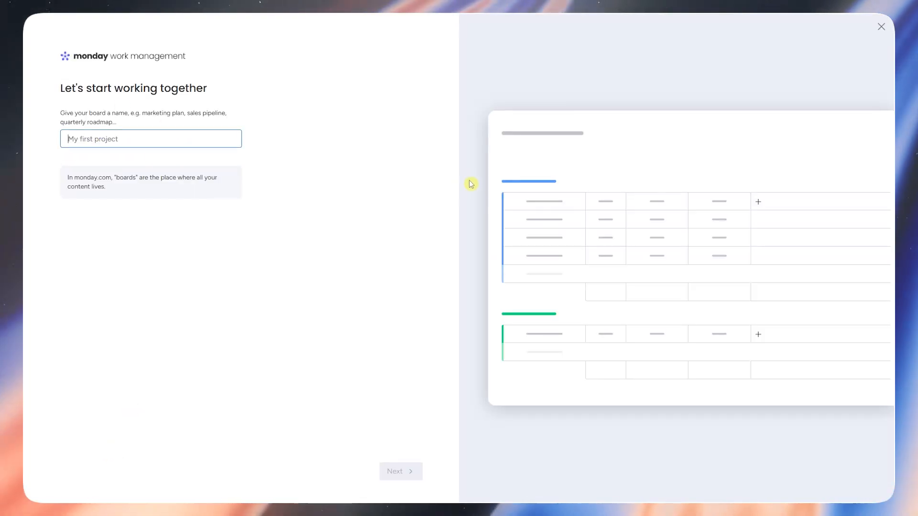
Name the first board "Tutorials" and continue to the column selection.
text(tU)
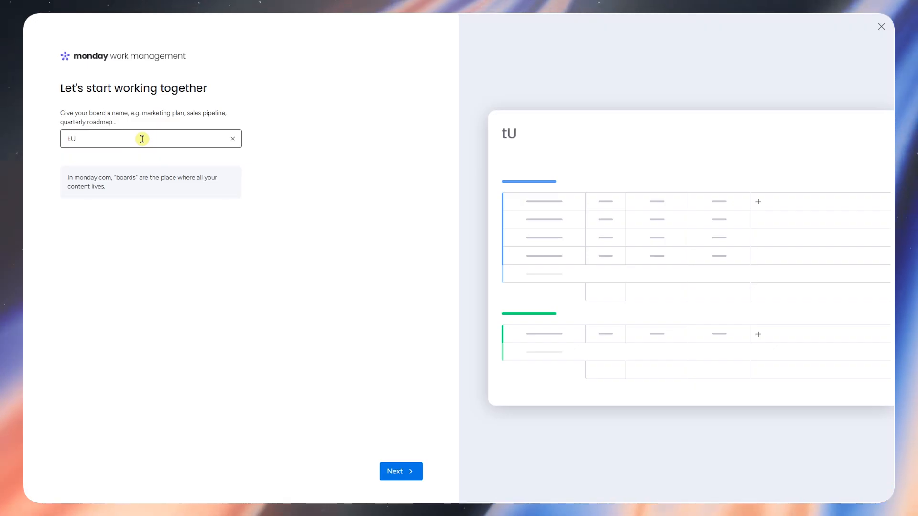
key(BackSpace)
key(BackSpace)
text(Tutorials)
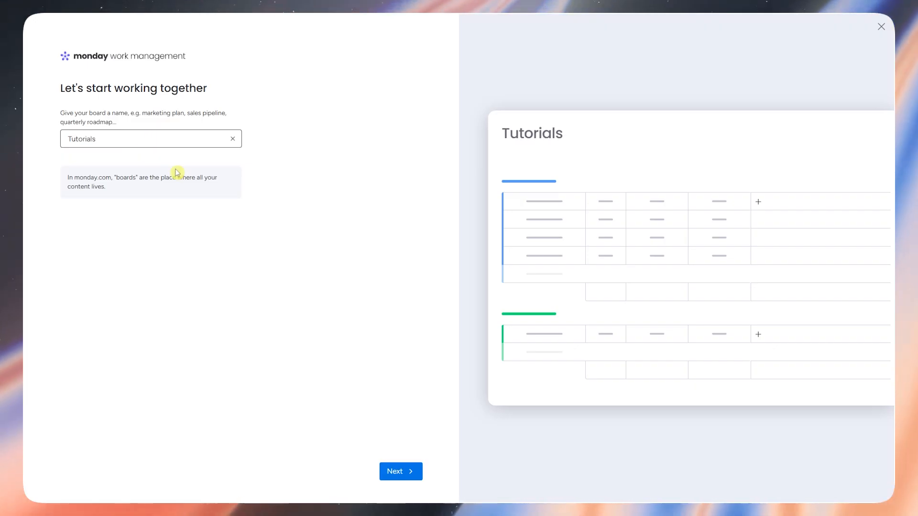
click(402, 472)
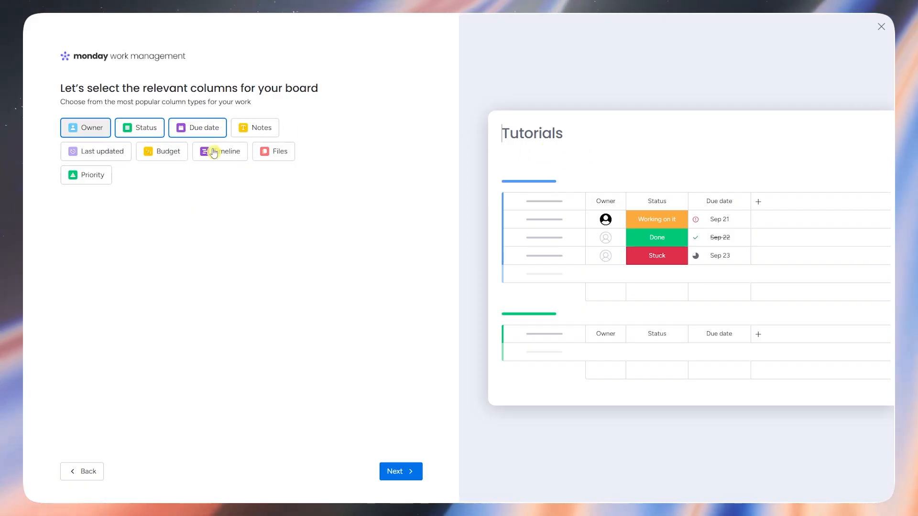
Add the Files and Last updated columns to the board and continue.
click(281, 153)
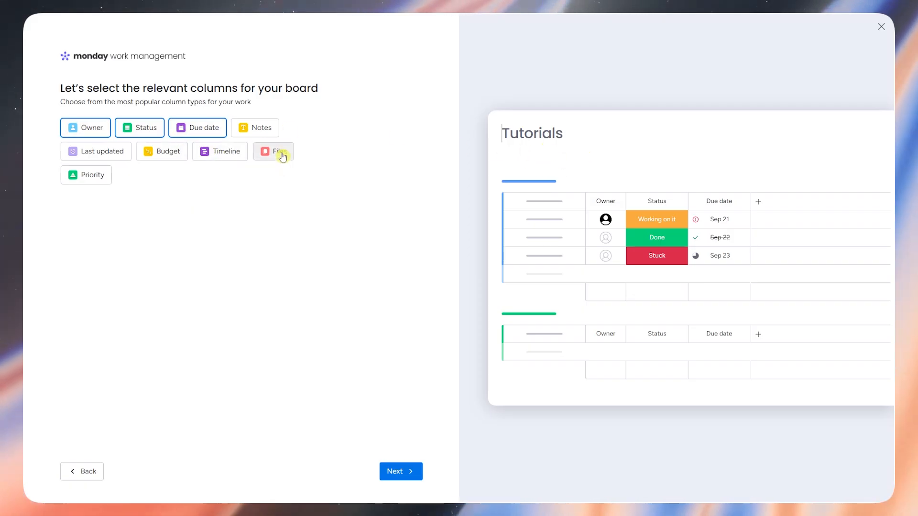
click(111, 158)
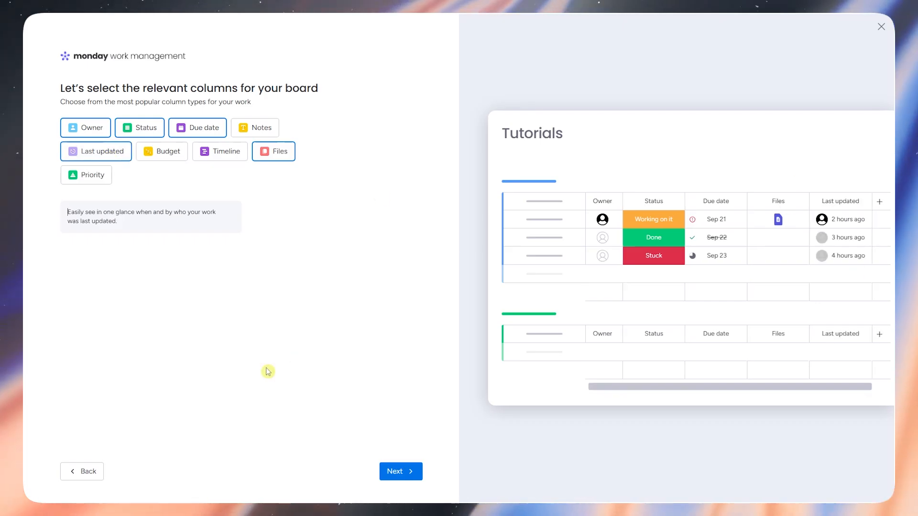
click(404, 472)
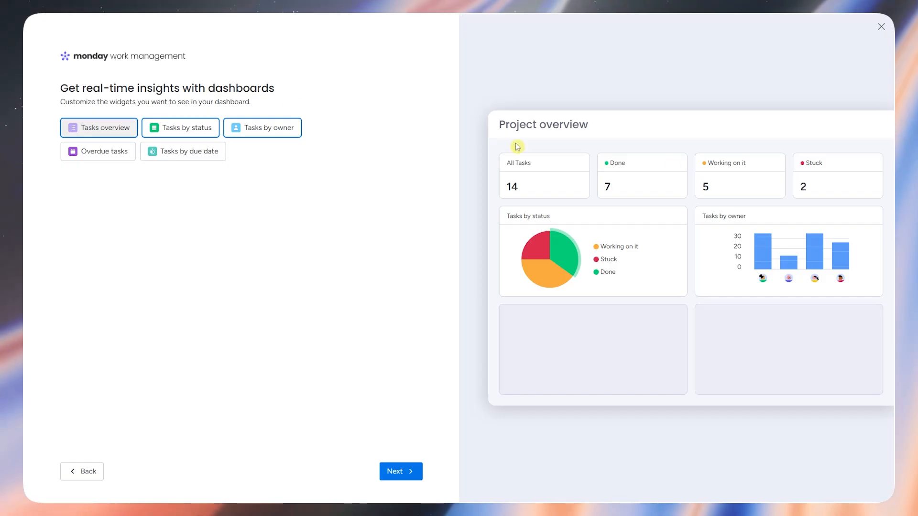
Add the Overdue tasks and Tasks by due date widgets to the dashboard and continue.
click(93, 158)
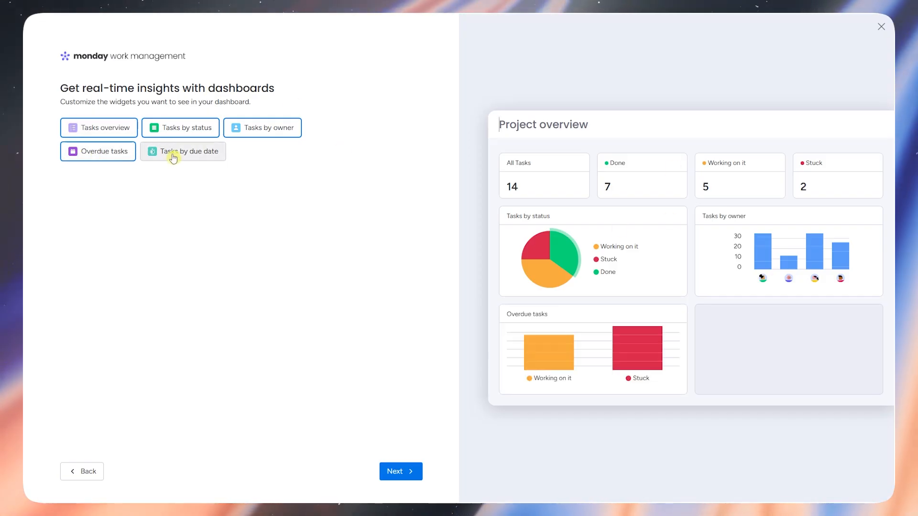
click(174, 153)
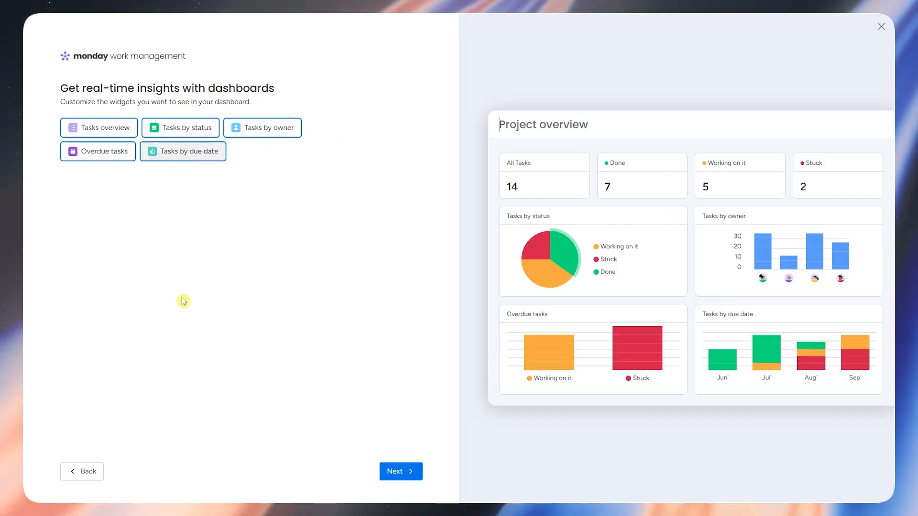
click(407, 480)
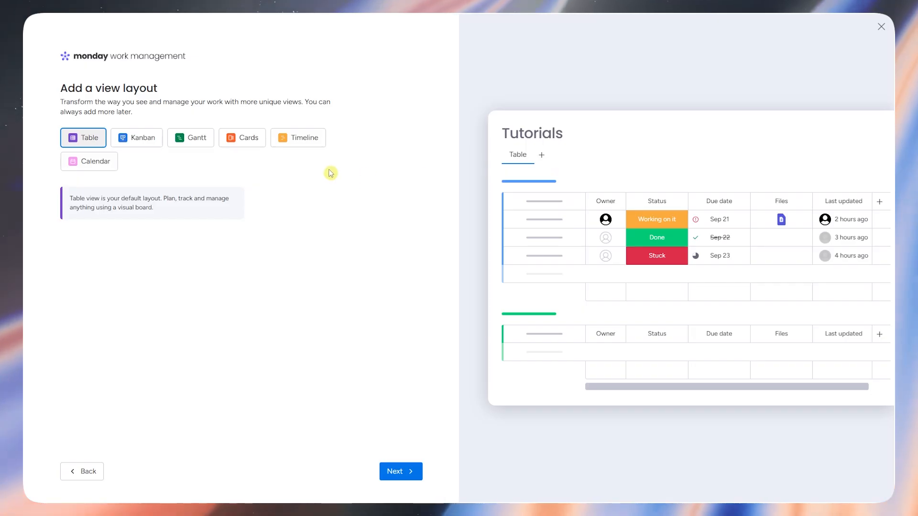
Preview the Kanban, Gantt, Cards, Timeline and Calendar layouts, and continue with Table as the board's view.
click(137, 144)
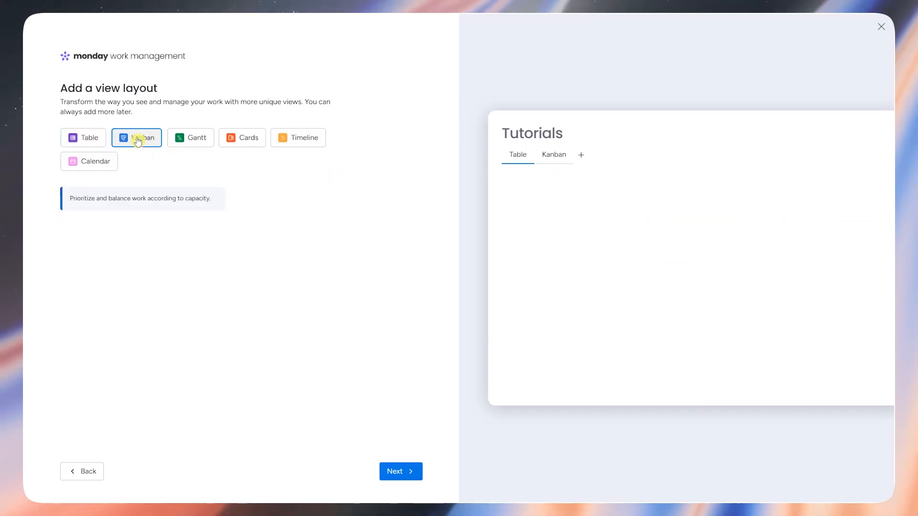
click(190, 144)
click(88, 139)
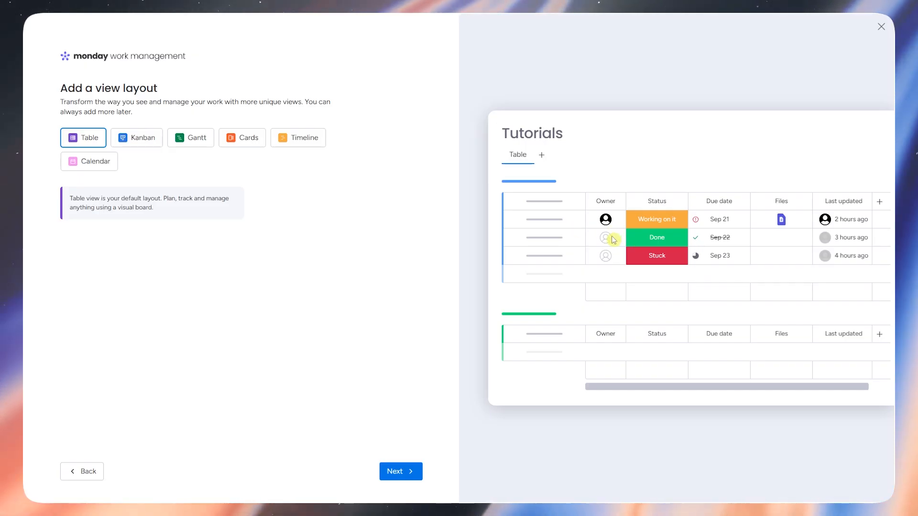
click(146, 137)
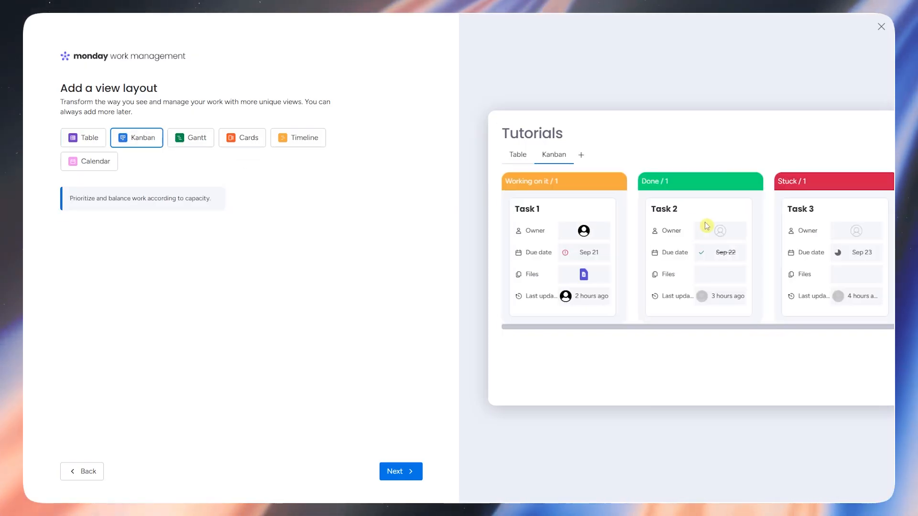
click(191, 140)
click(240, 140)
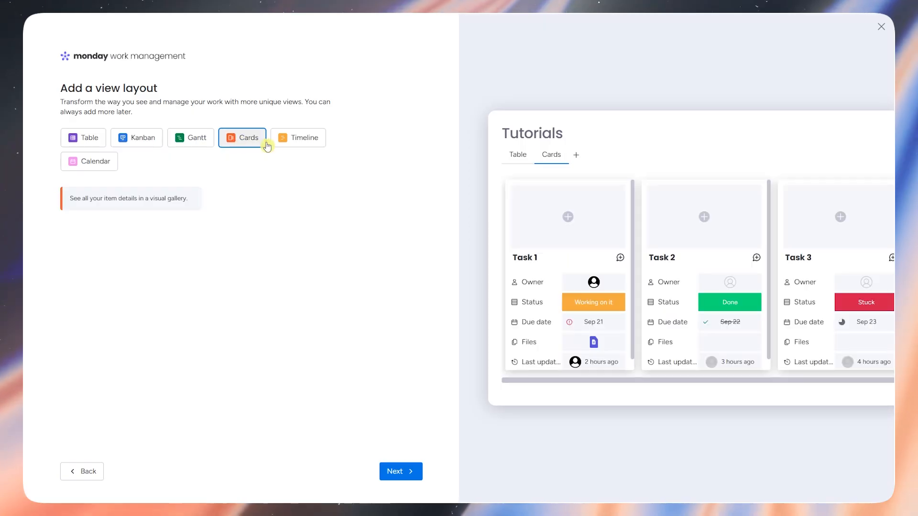
click(278, 144)
click(105, 166)
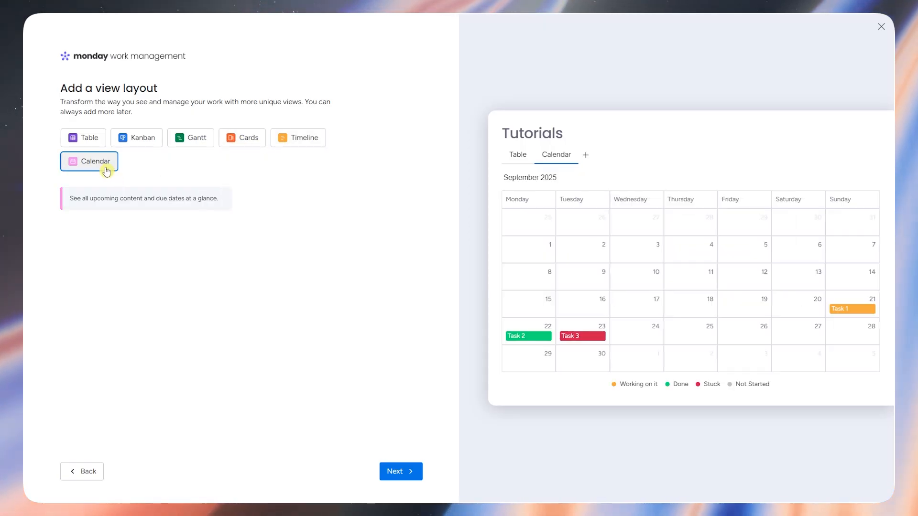
click(92, 144)
click(392, 473)
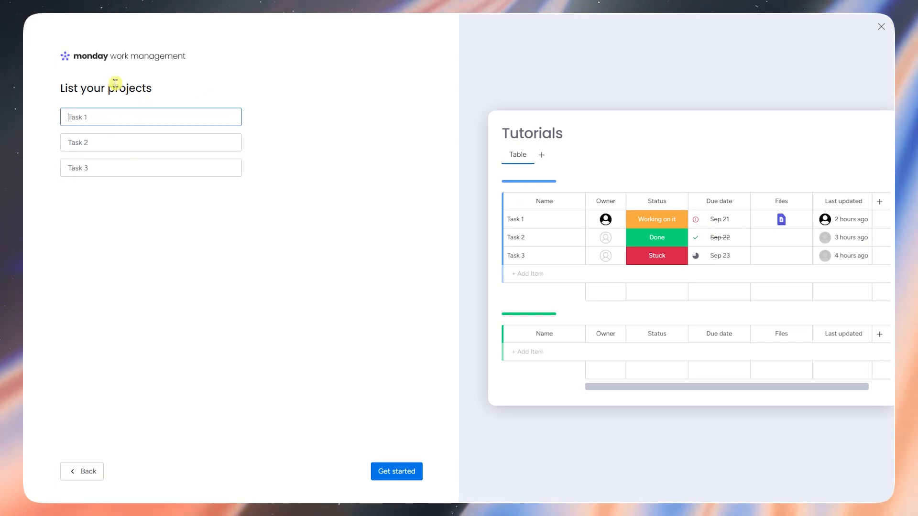
List Monday.com Video, Gamma Video and ChatGPT Video as the board's projects and finish the setup.
text(m)
key(BackSpace)
text(Monda)
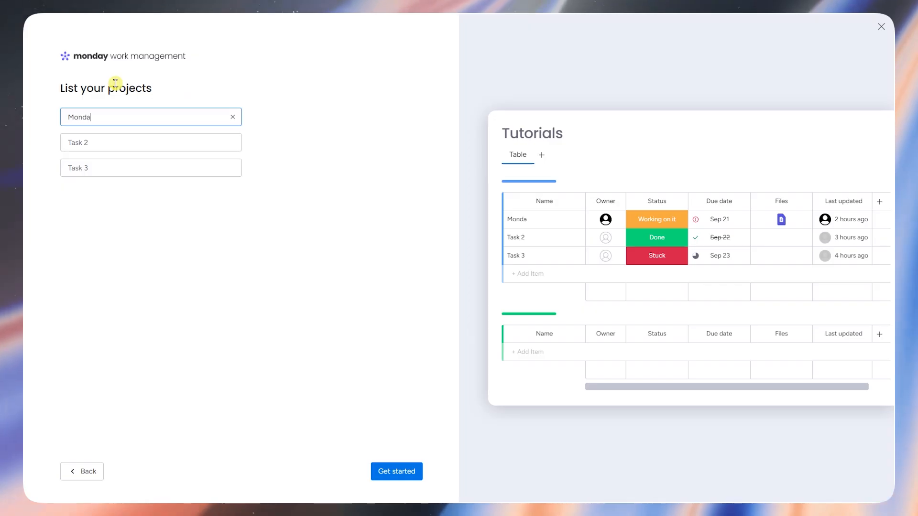
text(y.com Video)
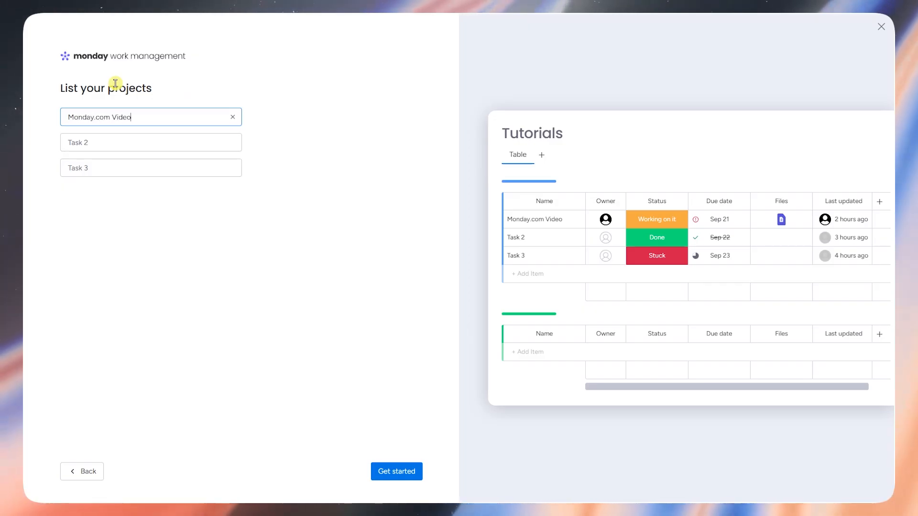
click(102, 140)
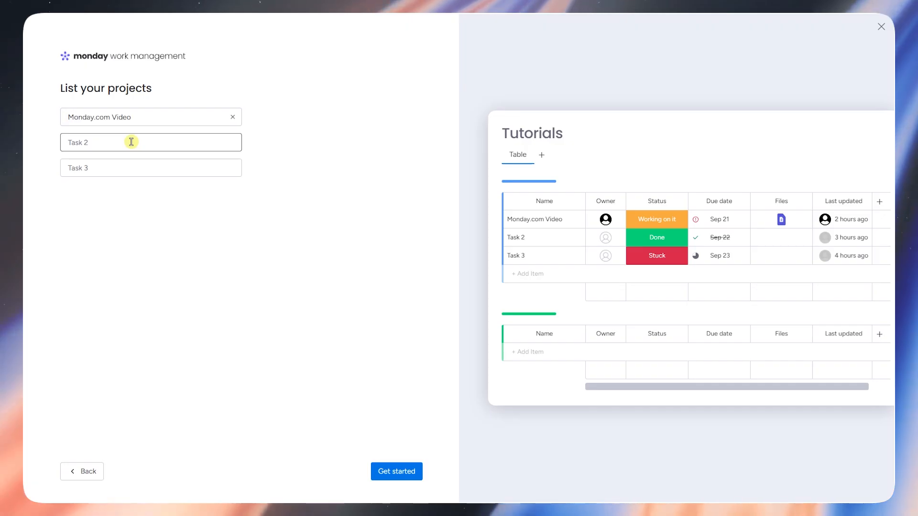
text(Gamma Video)
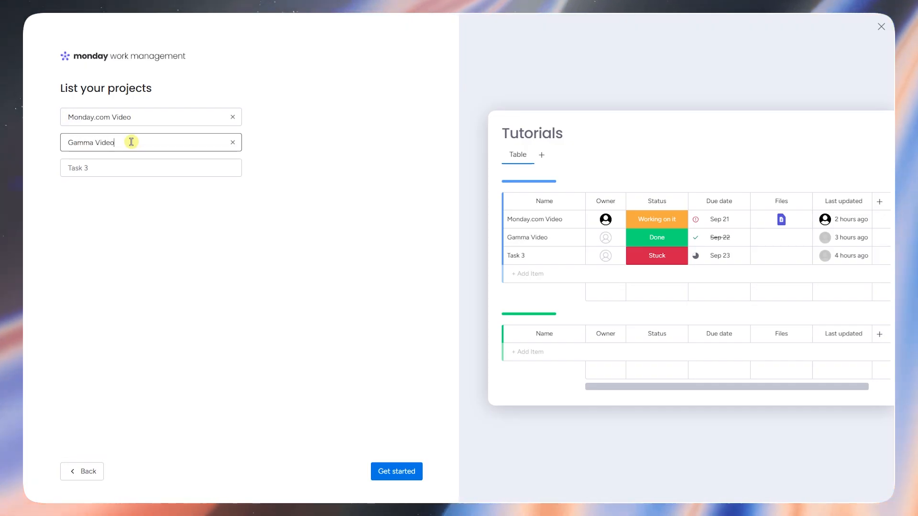
click(129, 164)
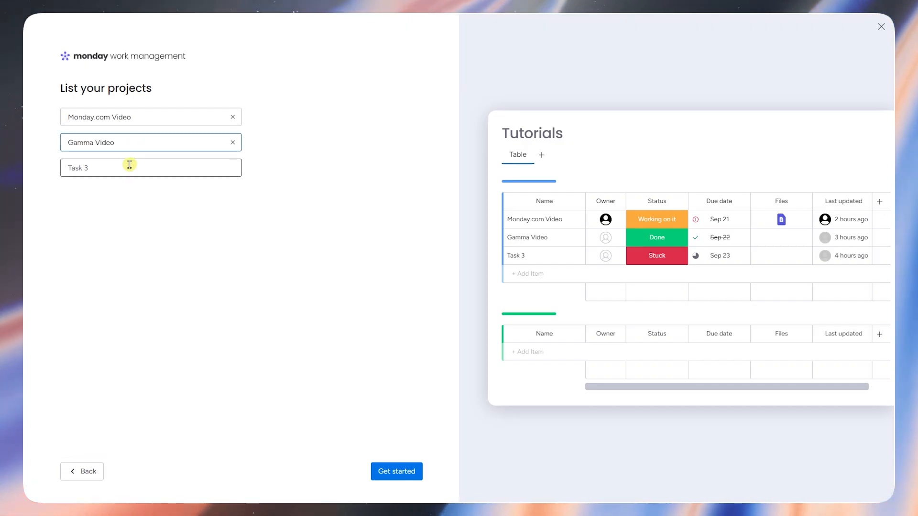
text(ChatGPT V)
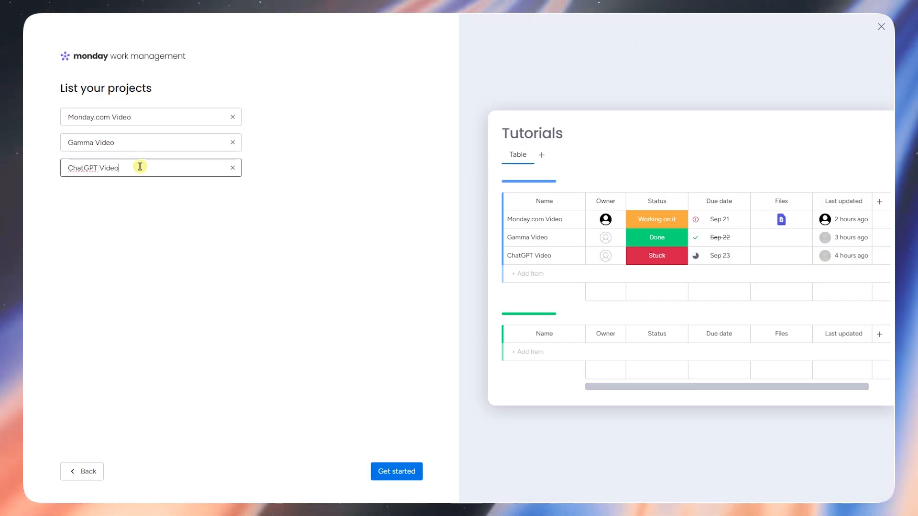
text(ideo)
click(410, 474)
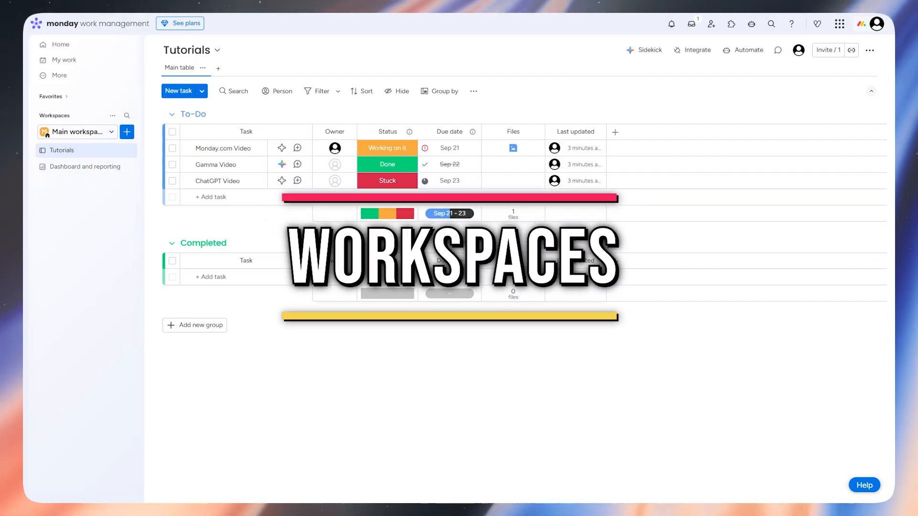
Browse all workspaces through the Owner, Member and Collaborator categories, then close the overview.
click(112, 136)
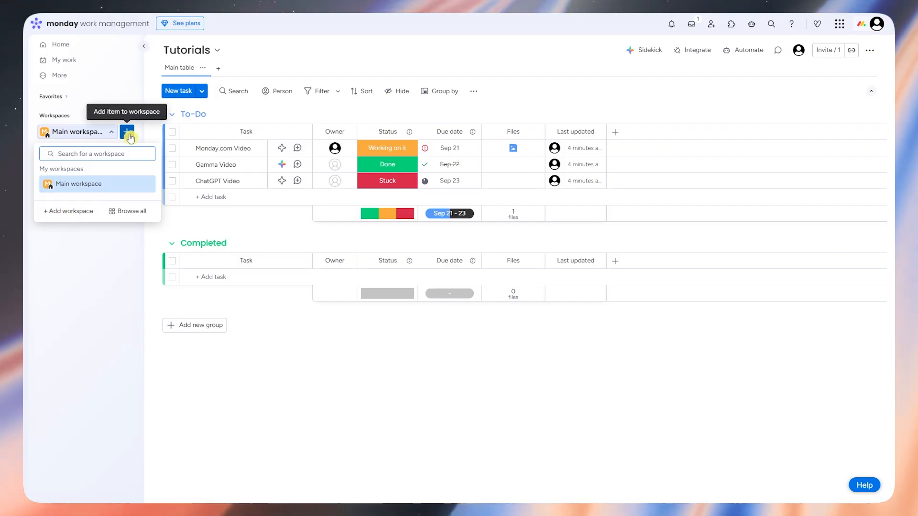
click(123, 218)
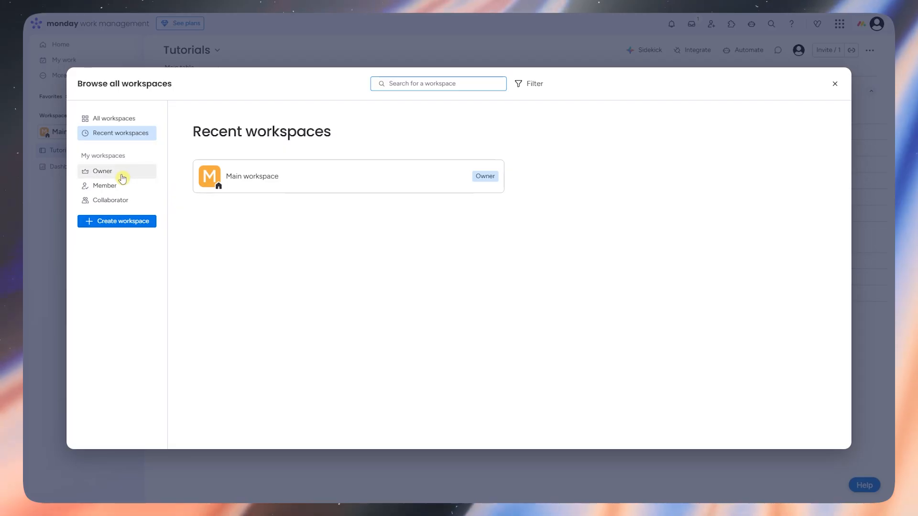
click(122, 175)
click(122, 186)
click(122, 200)
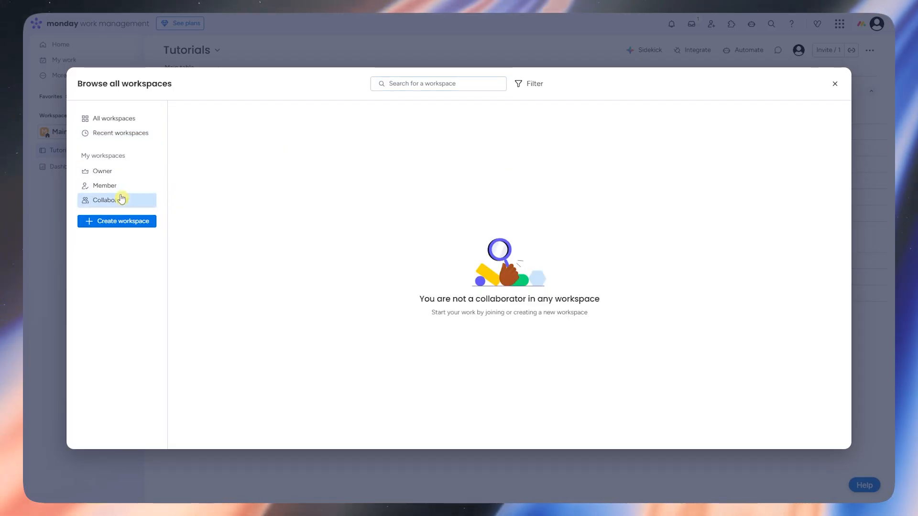
click(124, 176)
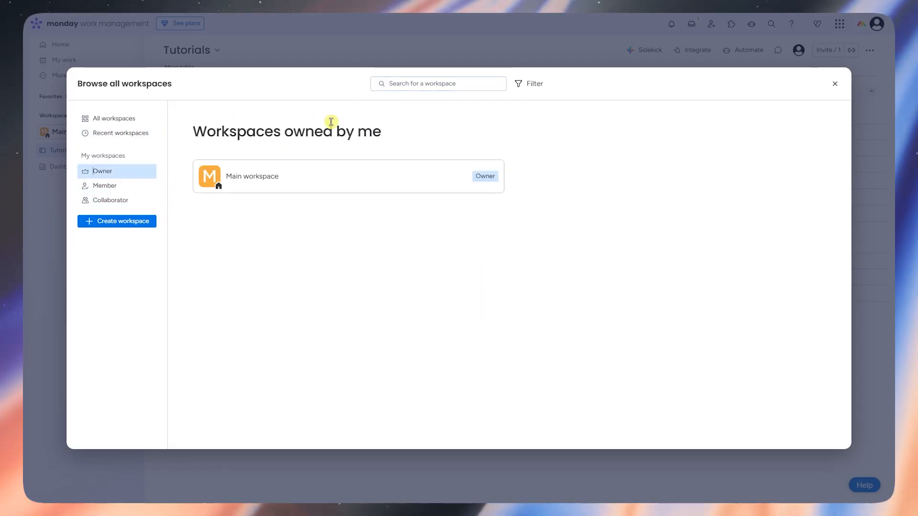
click(831, 89)
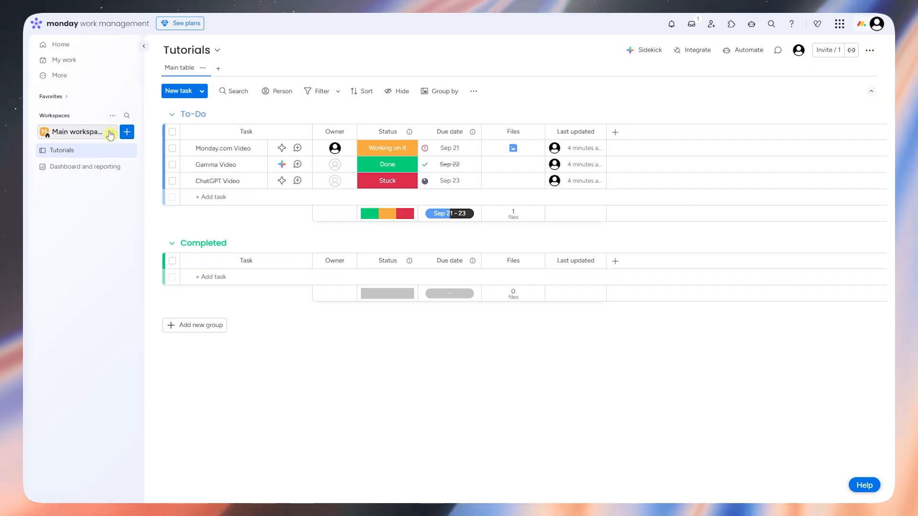
Add a new workspace named "Sample Tutorial Workspace" with Open privacy.
click(110, 134)
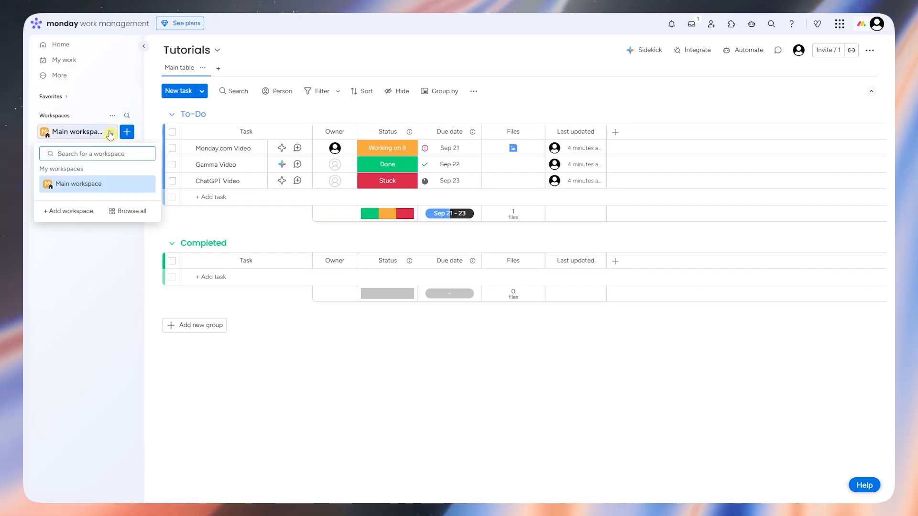
click(65, 212)
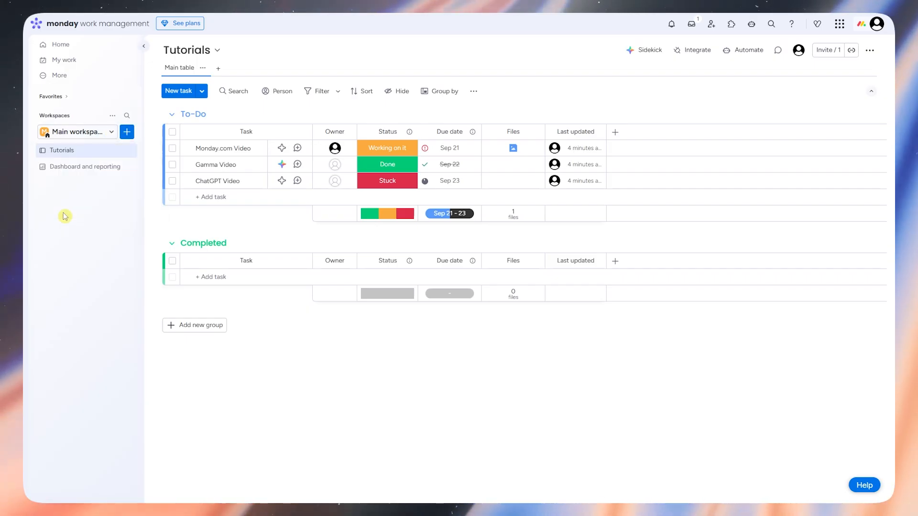
click(446, 276)
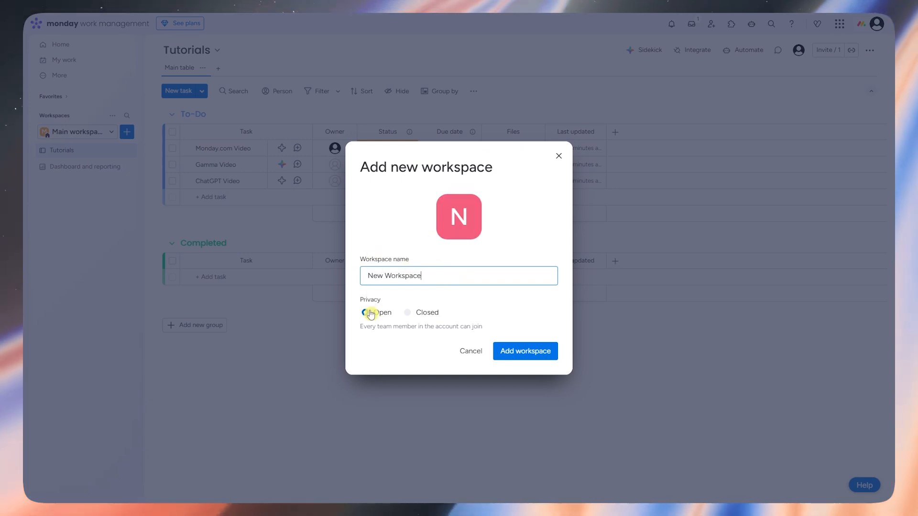
key(ctrl+a)
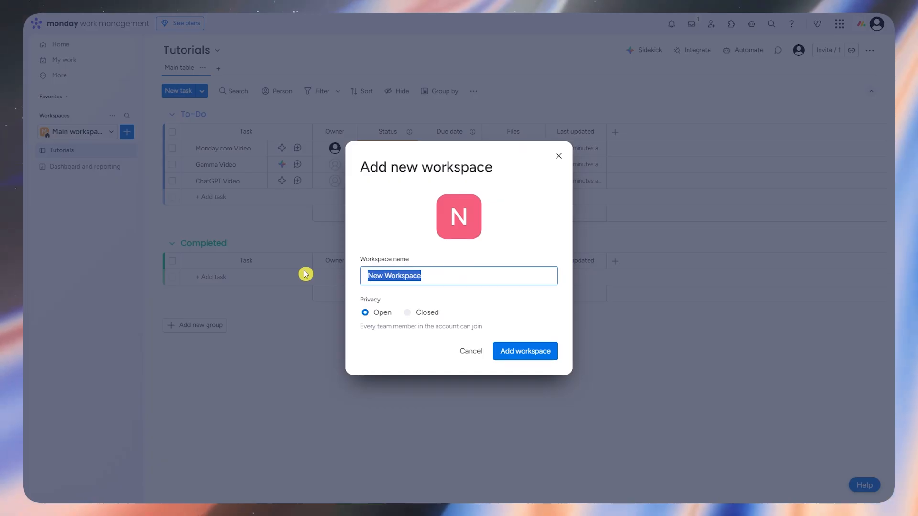
text(A)
key(BackSpace)
text(Sample )
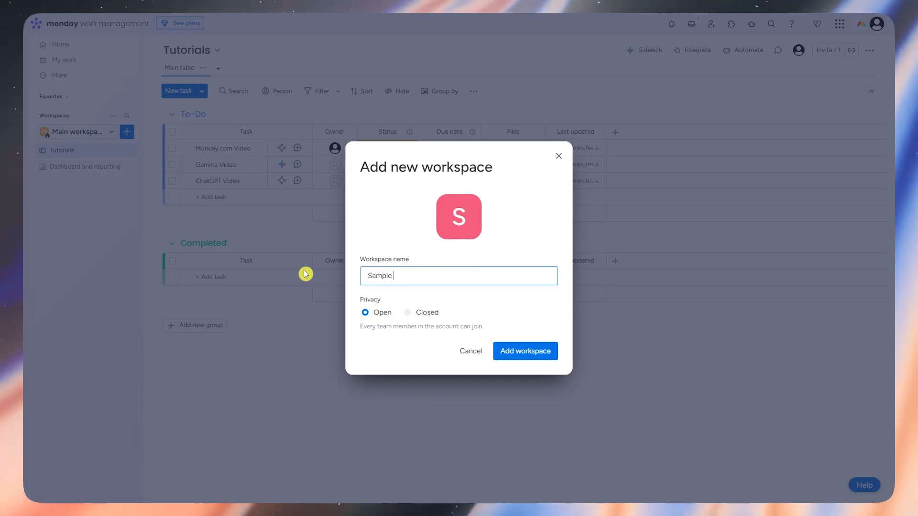
text(Tutorial Workspace)
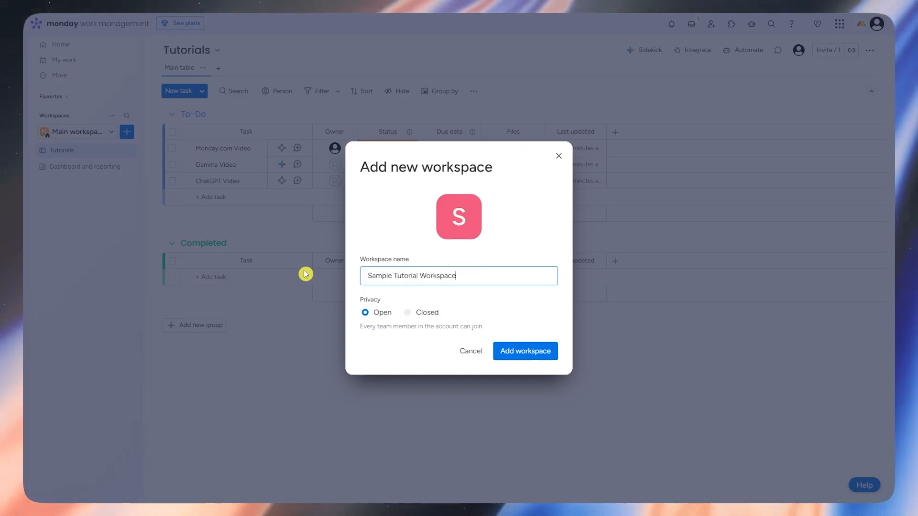
mouse_move(445, 226)
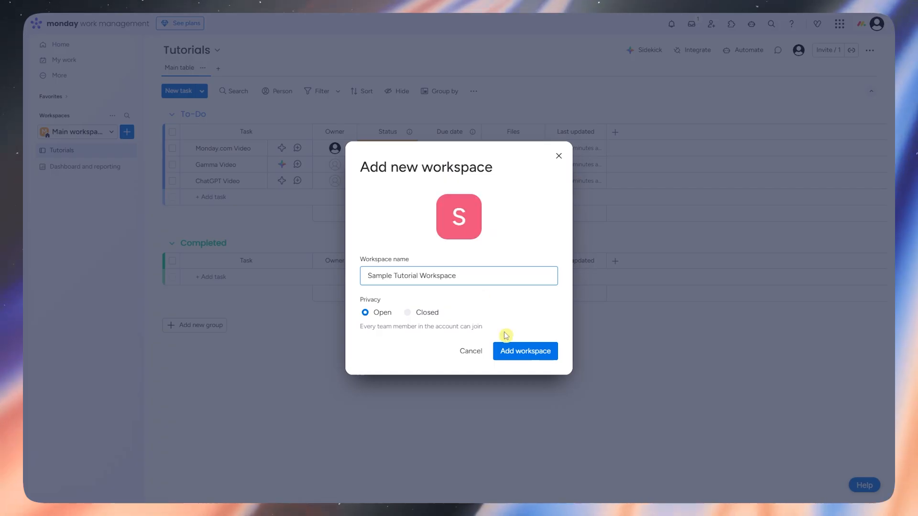
click(510, 354)
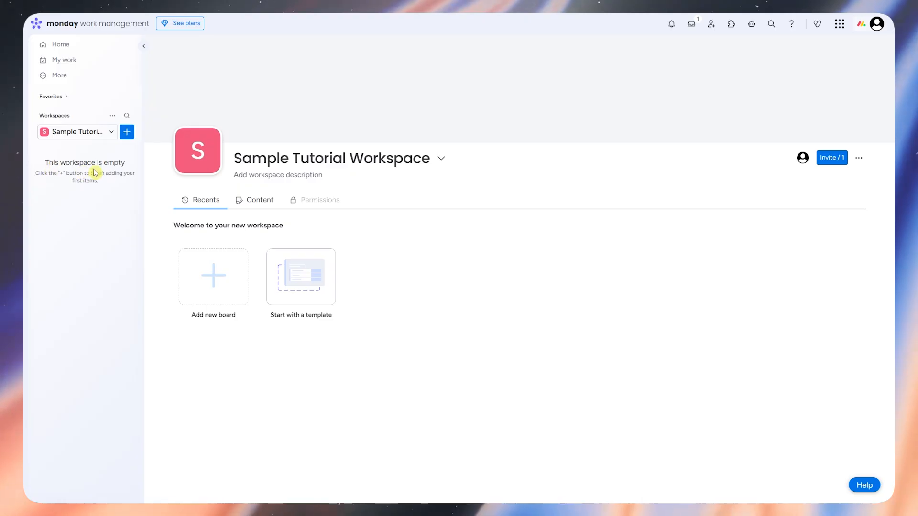
Examine the item types that can be added to the new workspace, including the installed apps options.
click(127, 134)
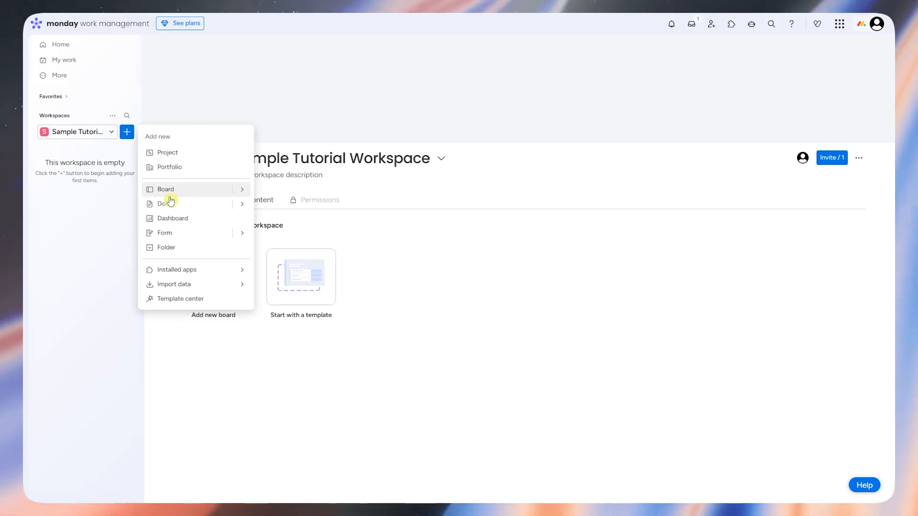
mouse_move(156, 270)
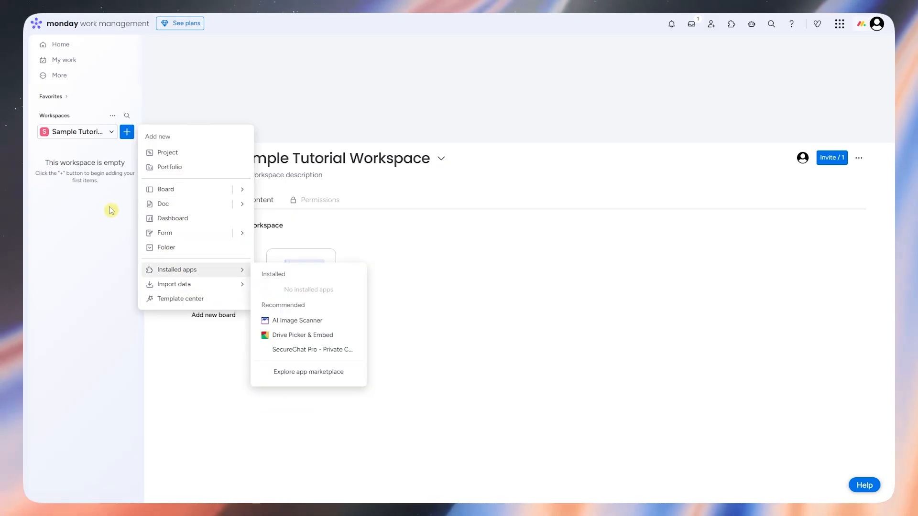
click(110, 205)
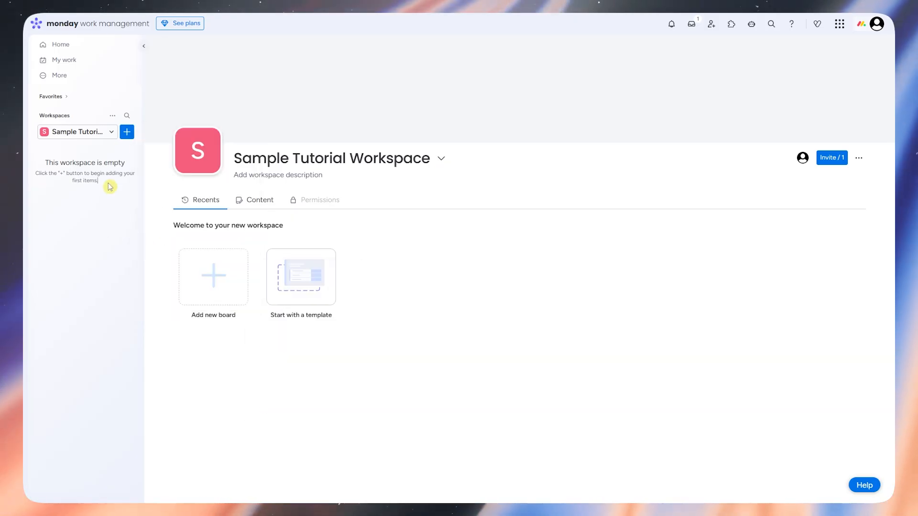
Switch back and forth between Main workspace and Sample Tutorial Workspace, ending in Main workspace.
click(94, 133)
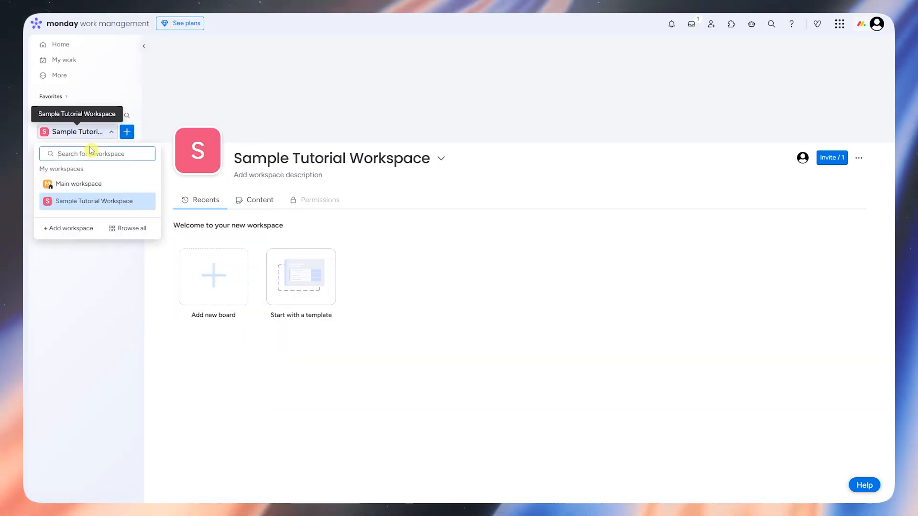
click(80, 184)
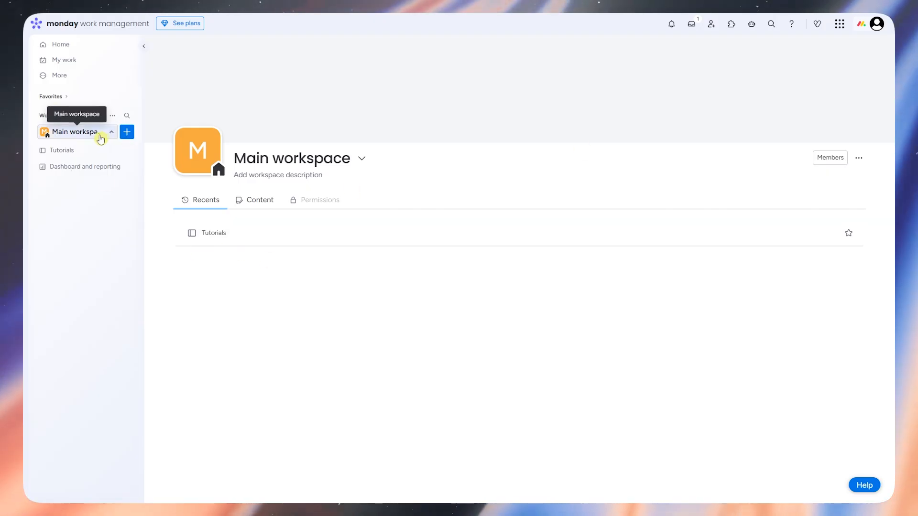
click(84, 131)
click(86, 201)
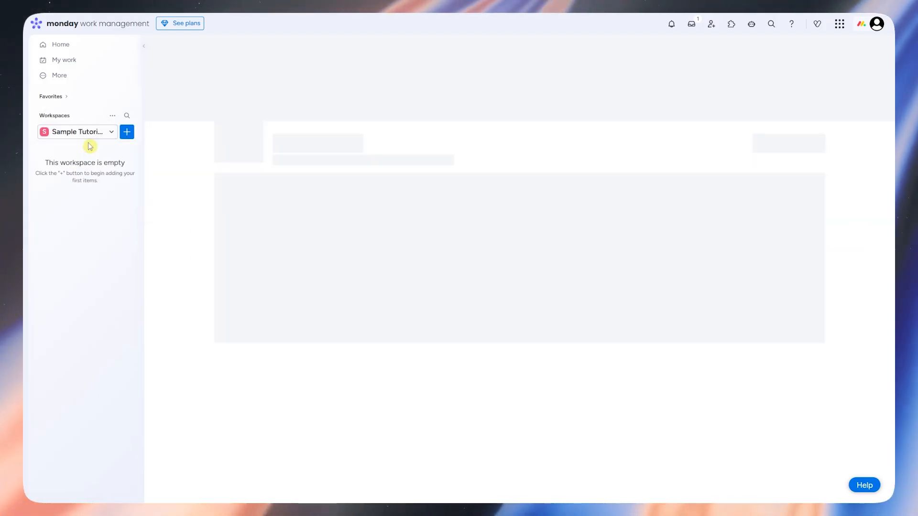
click(95, 133)
click(75, 184)
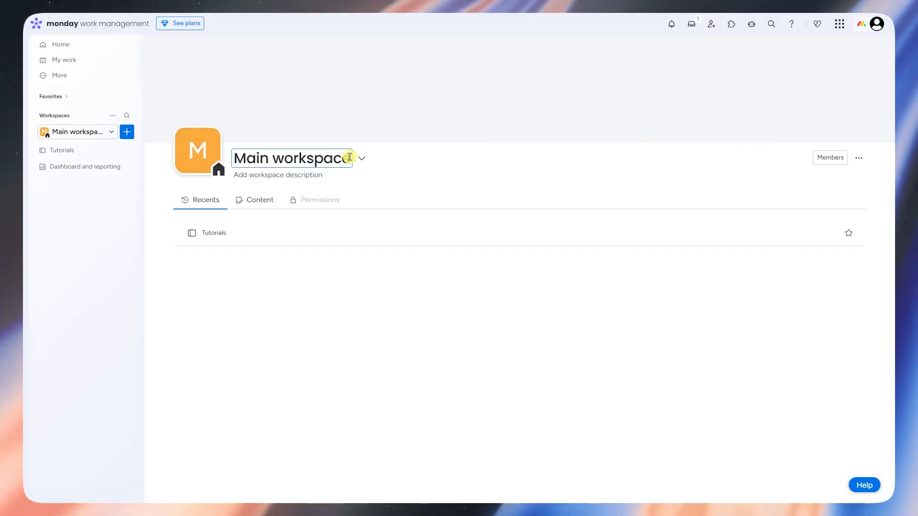
Rename Main workspace as "Tutorial Videos".
drag(350, 158, 226, 158)
text(Tut)
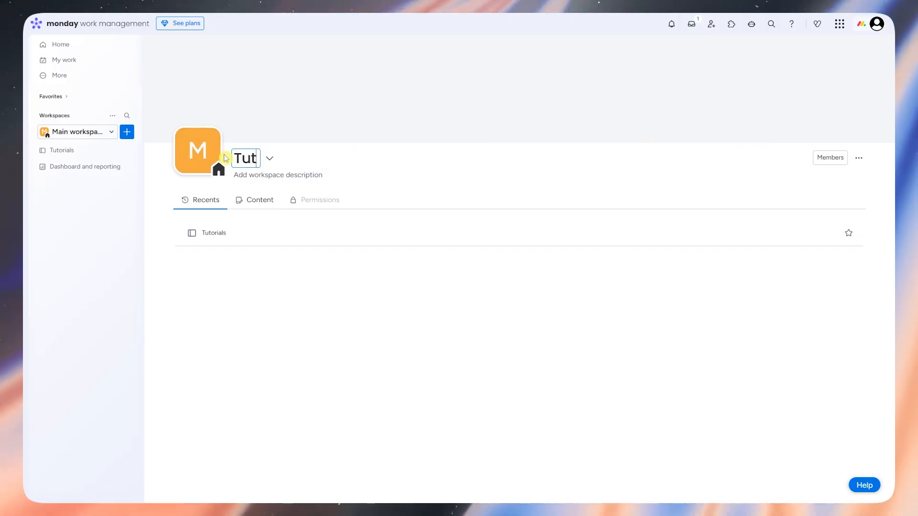
text(orial Videos)
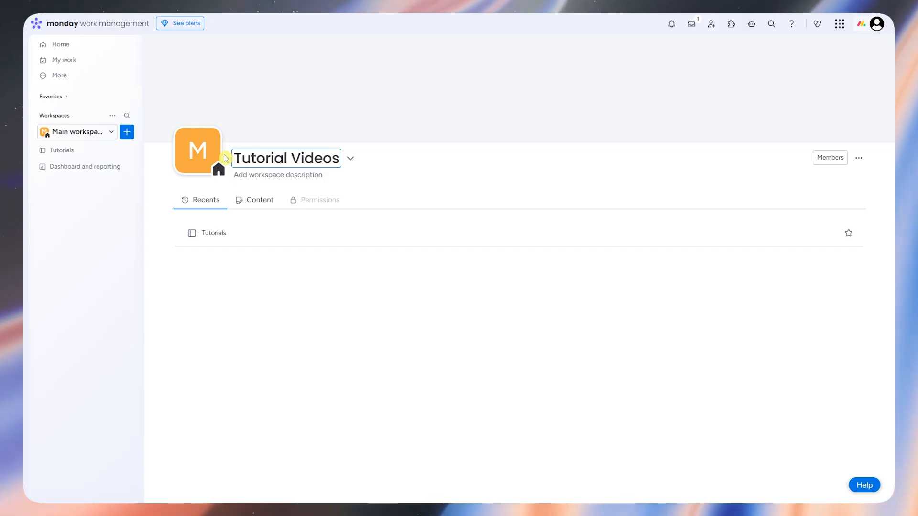
click(420, 187)
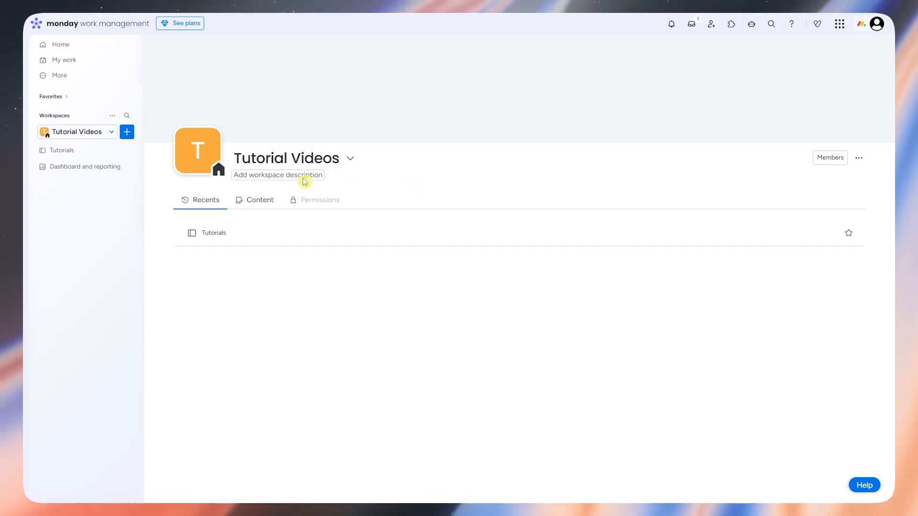
Give the Tutorial Videos workspace a red background with the crown icon, and check the custom image upload without choosing a file.
click(203, 156)
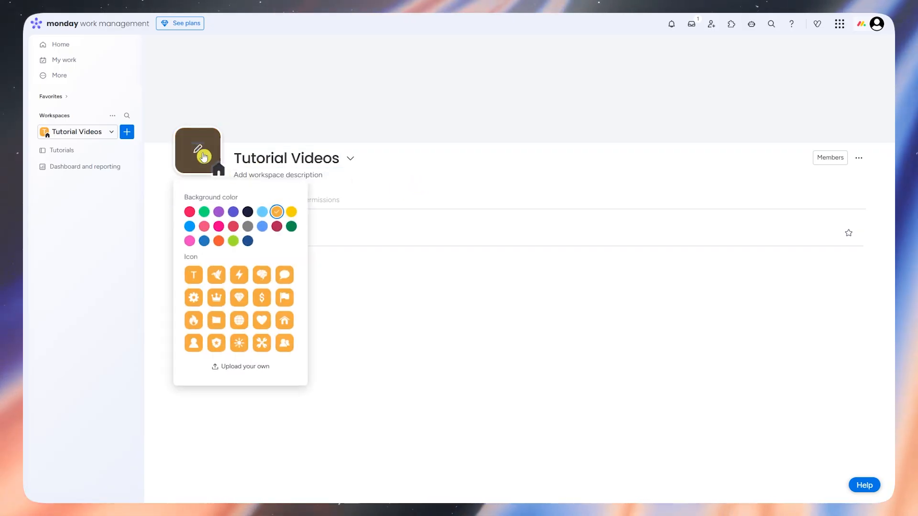
click(190, 213)
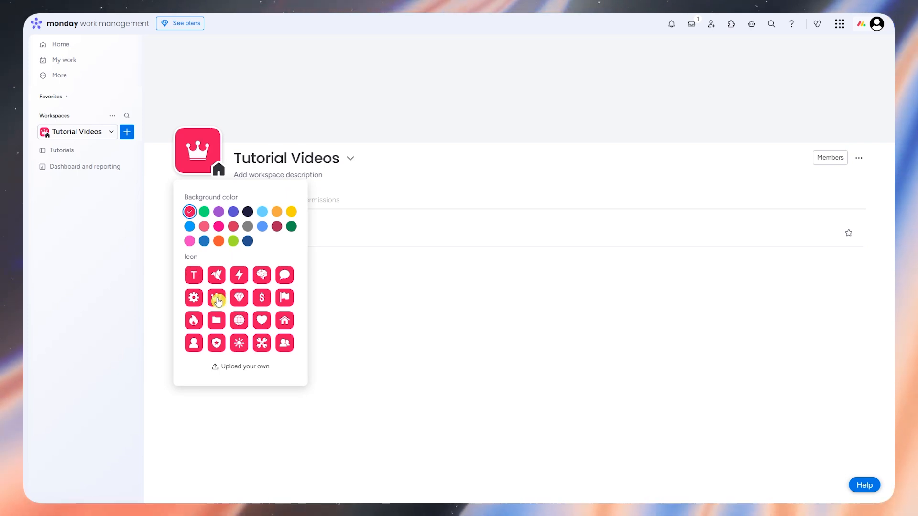
click(247, 367)
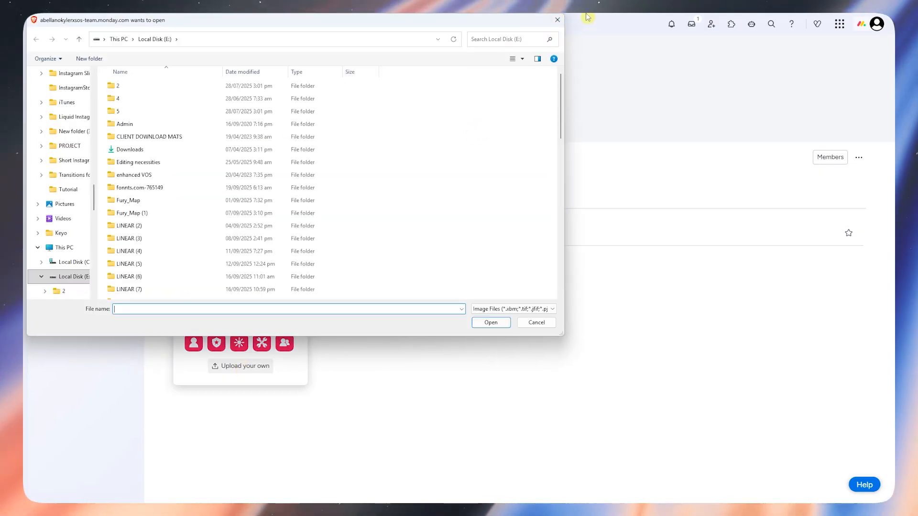
click(558, 20)
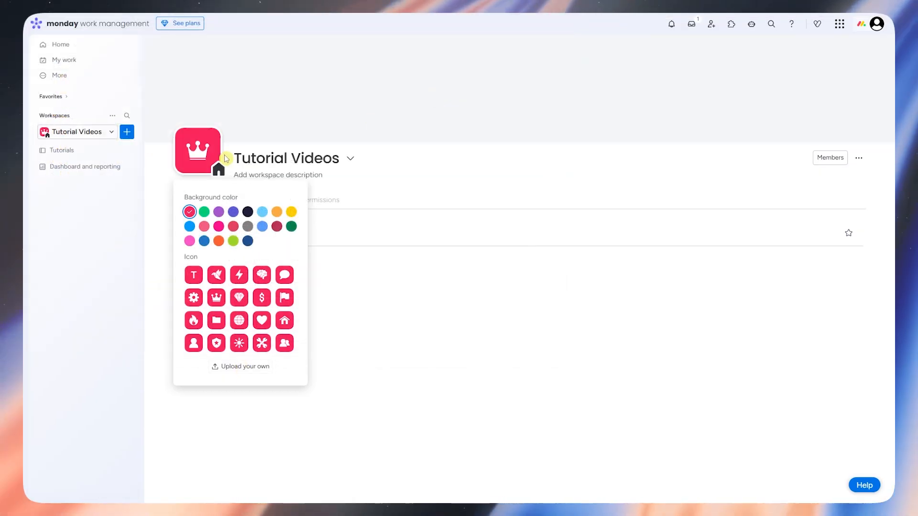
click(448, 178)
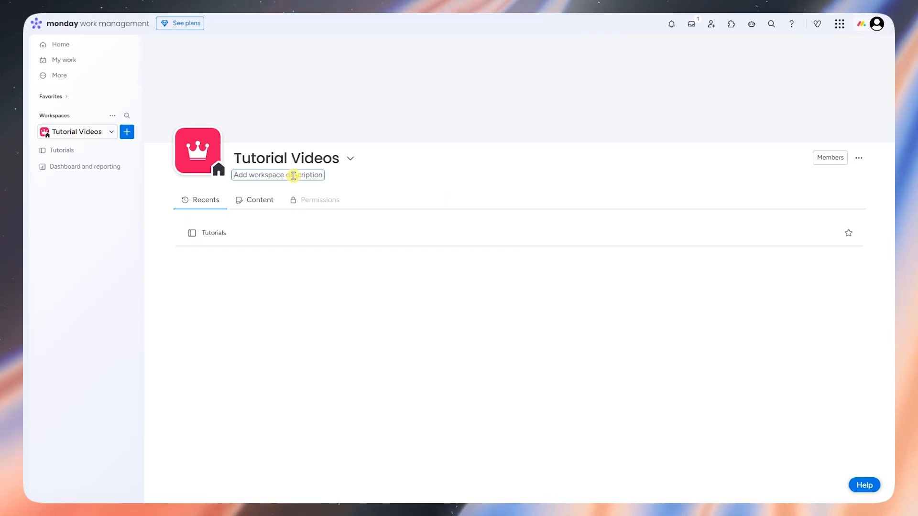
Add the description "This is where we make tutorials." to the Tutorial Videos workspace.
click(317, 173)
text(This)
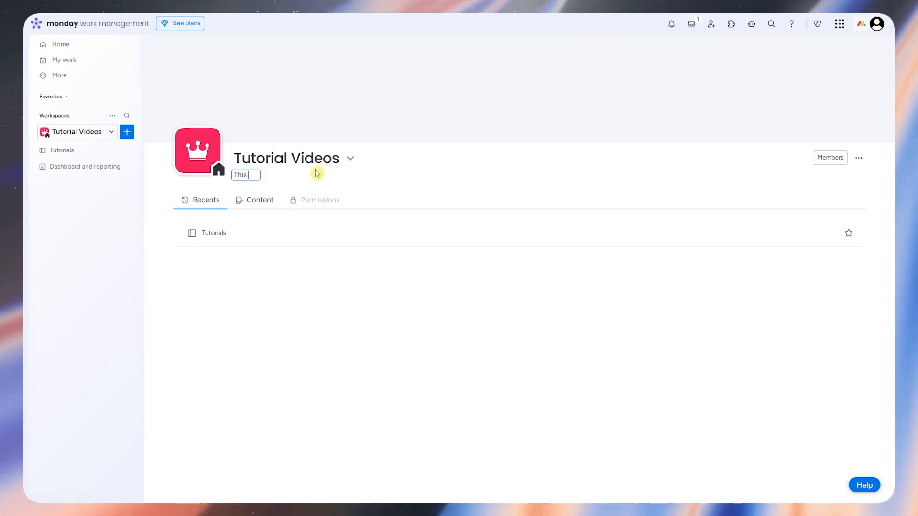
text( is where we make tutorials.)
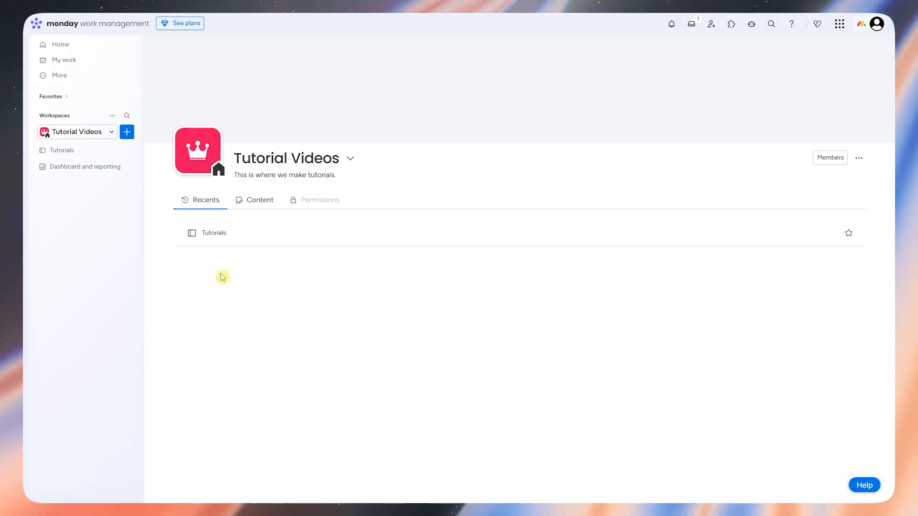
Review the Tutorial Videos workspace's recent items, its content list and the availability of its permissions.
click(260, 201)
click(187, 204)
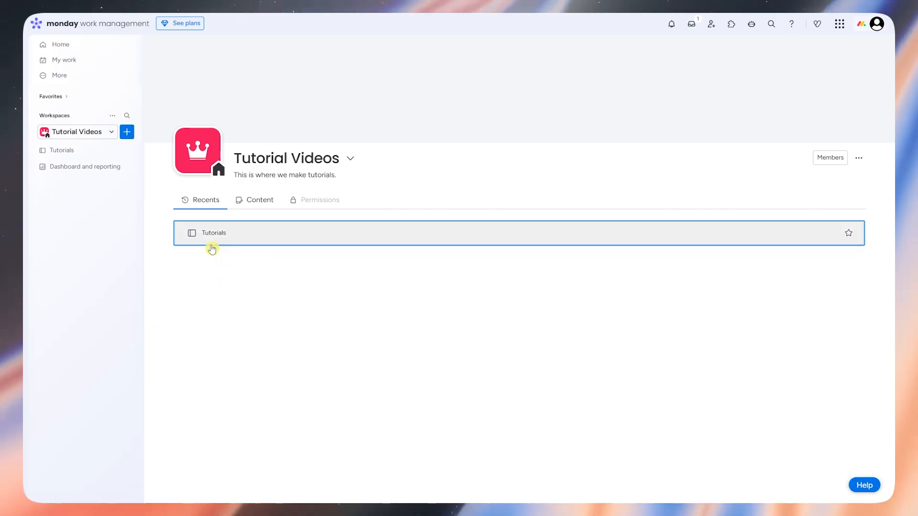
click(255, 203)
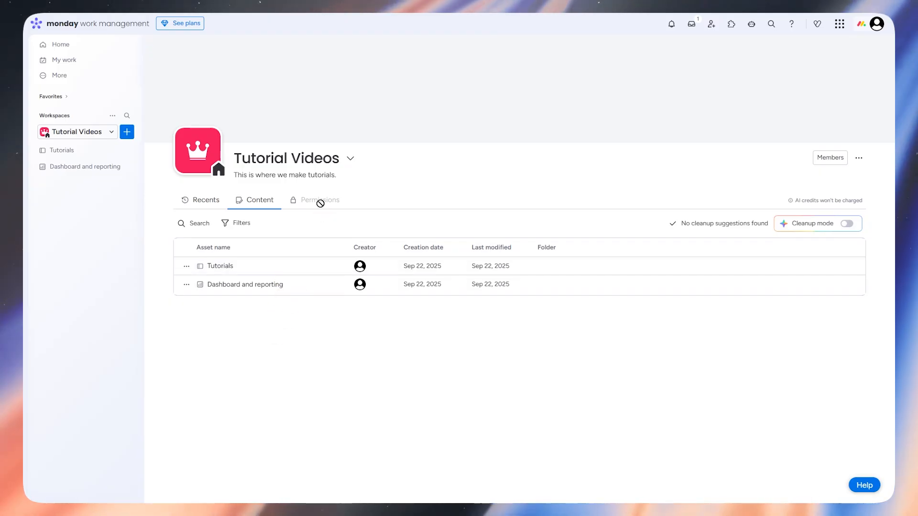
mouse_move(319, 201)
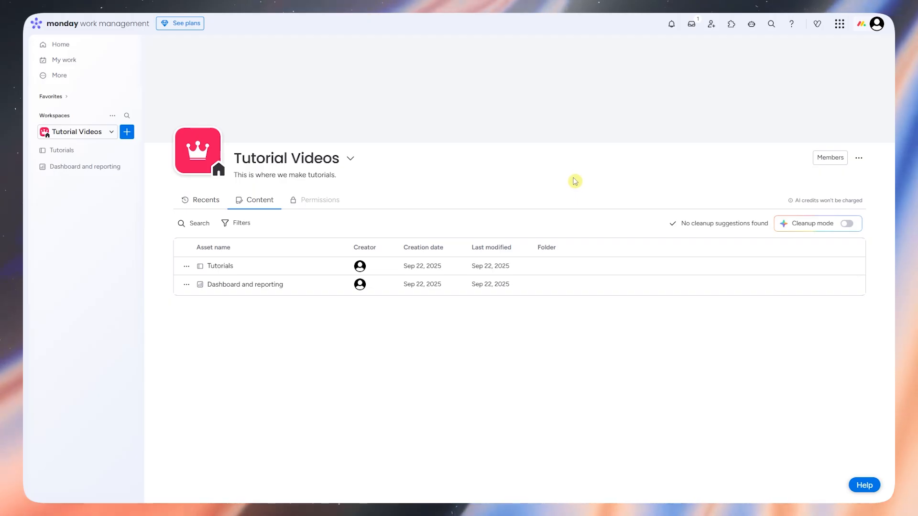
Check the workspace's member information and go on to the account's user management page with its user search.
click(832, 163)
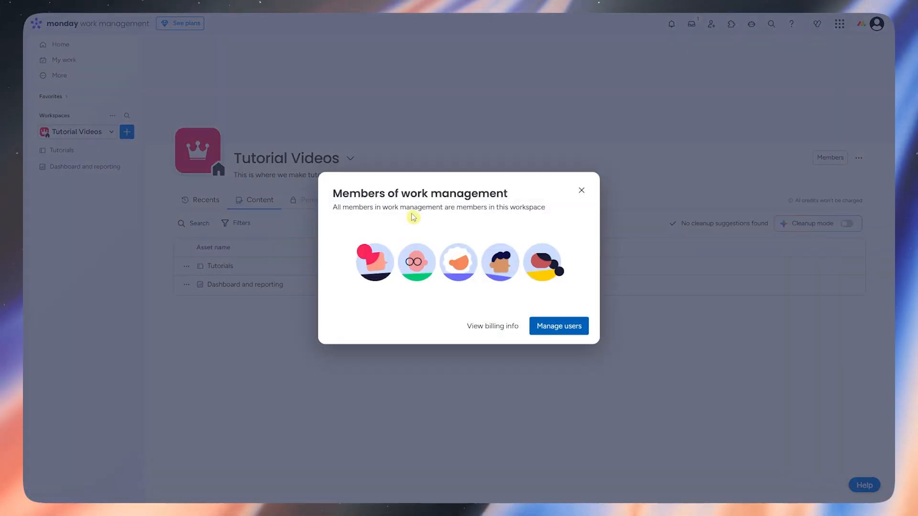
drag(348, 197, 528, 197)
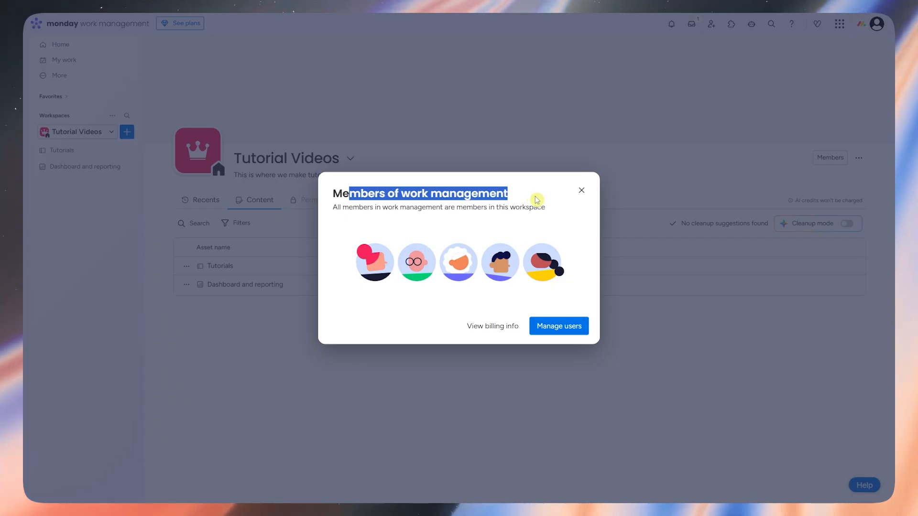
click(567, 329)
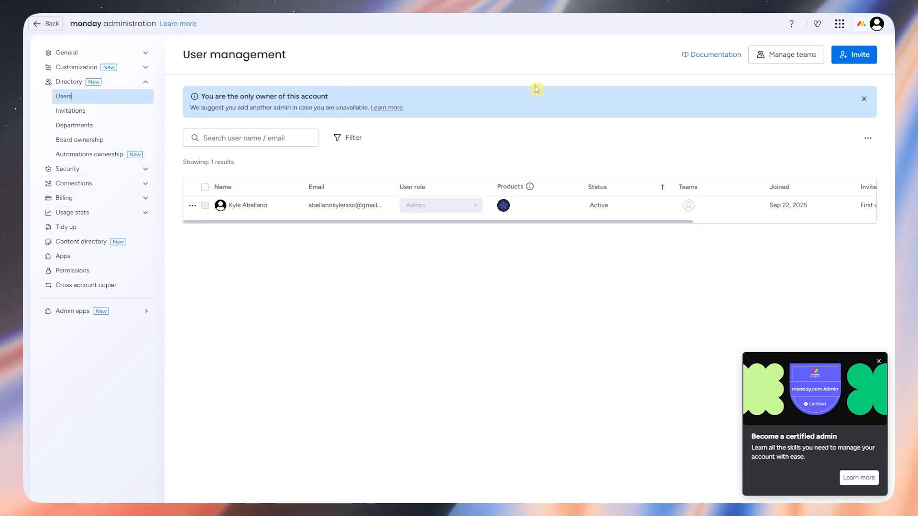
click(263, 138)
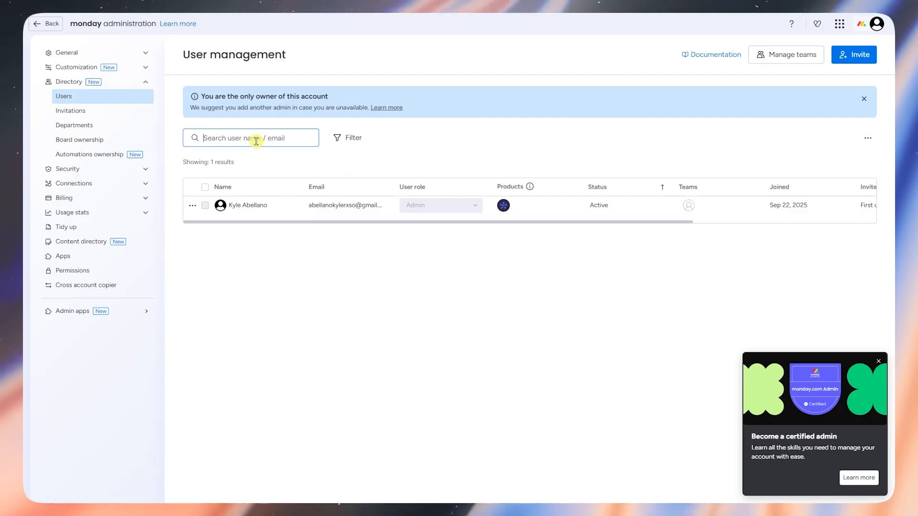
Examine the user invitation form, including the email and message fields and the available roles, and close it without inviting anyone.
click(855, 54)
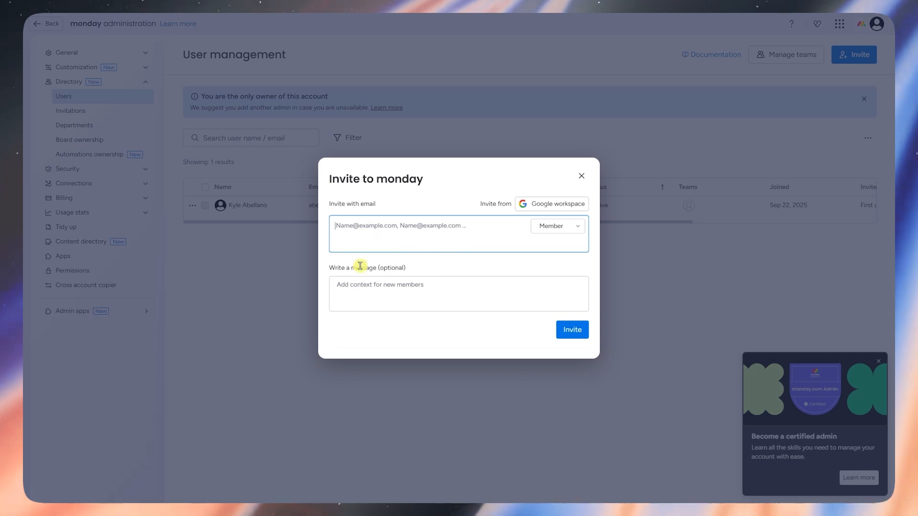
click(355, 292)
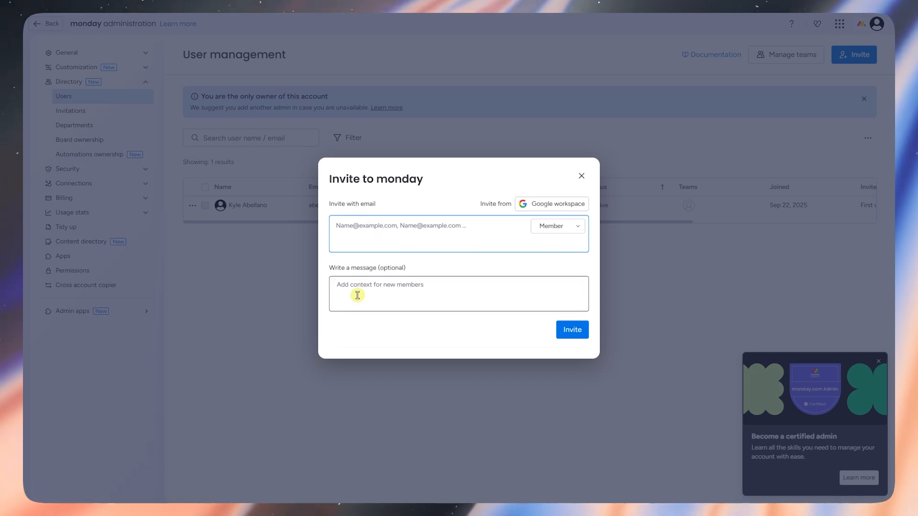
click(569, 231)
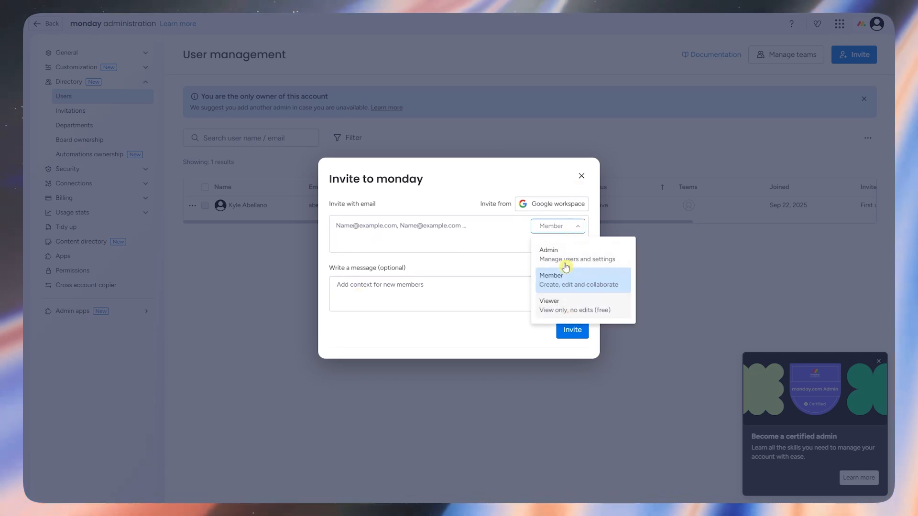
click(588, 176)
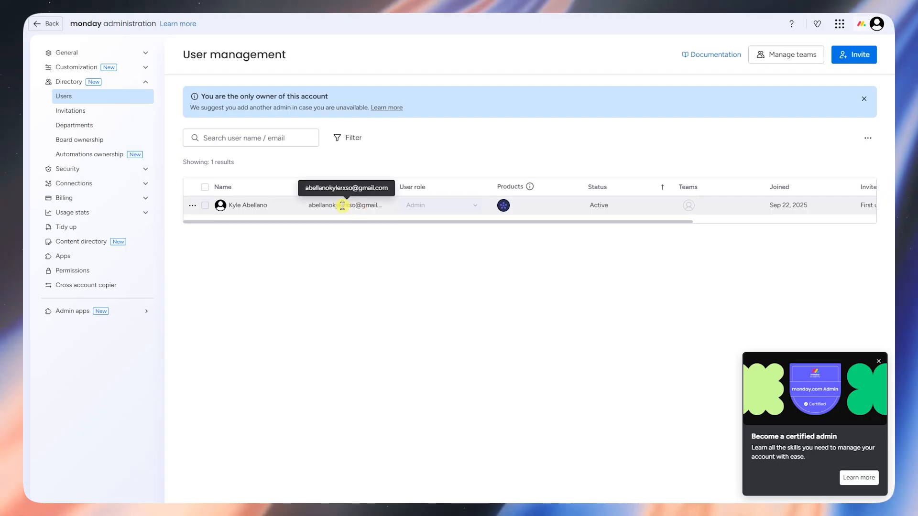
Look through the directory's invitations, departments, board ownership and automations ownership pages, ending on the users page.
click(76, 113)
click(91, 125)
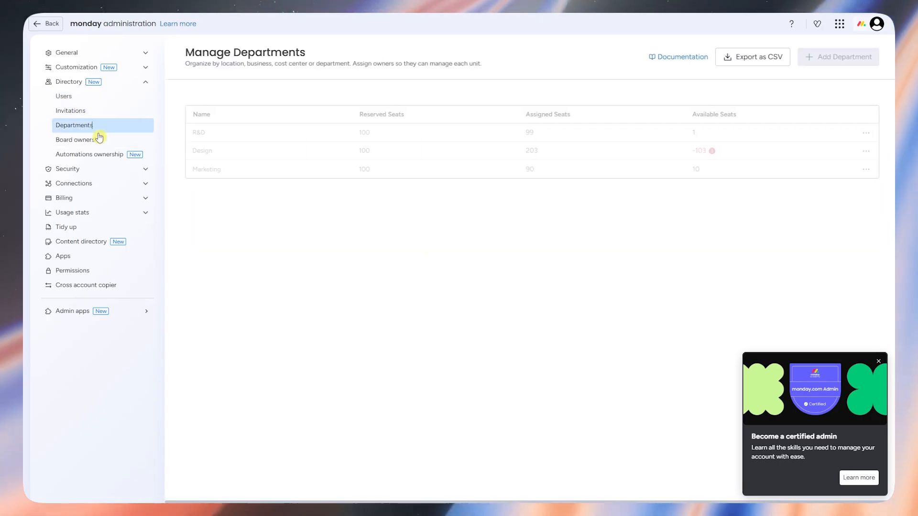
click(100, 138)
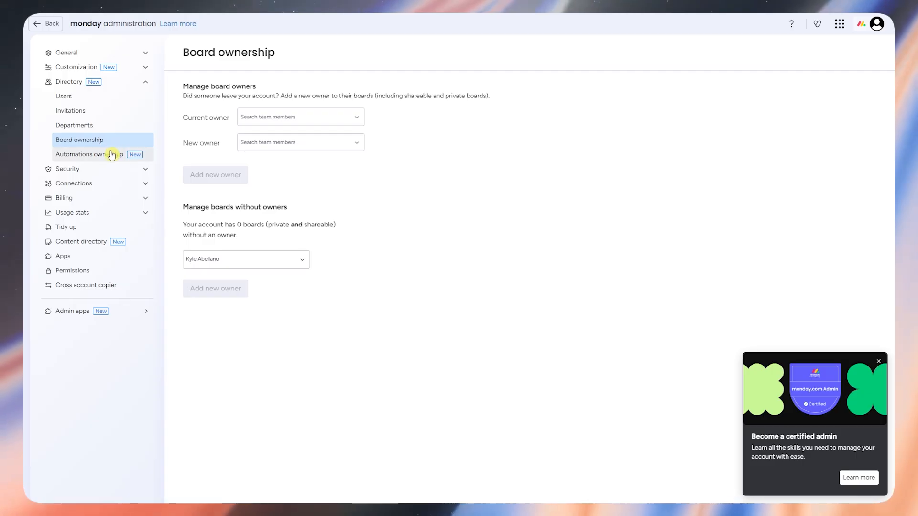
click(111, 154)
click(108, 100)
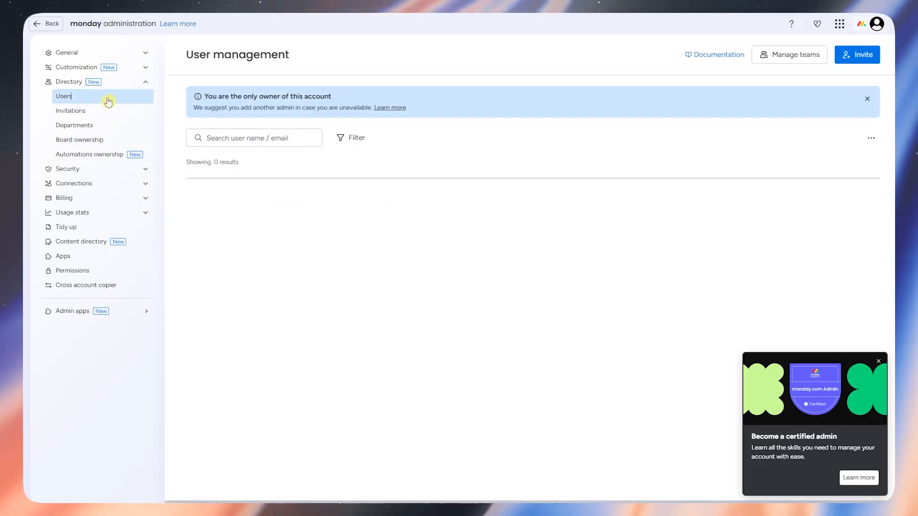
Return from administration to the Tutorial Videos workspace and check its rename, type, leave and delete options.
click(41, 28)
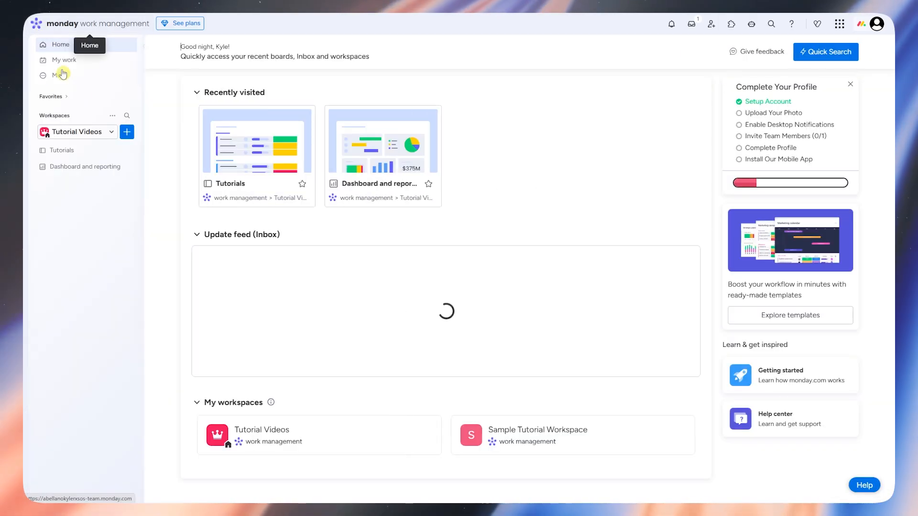
click(82, 137)
click(92, 184)
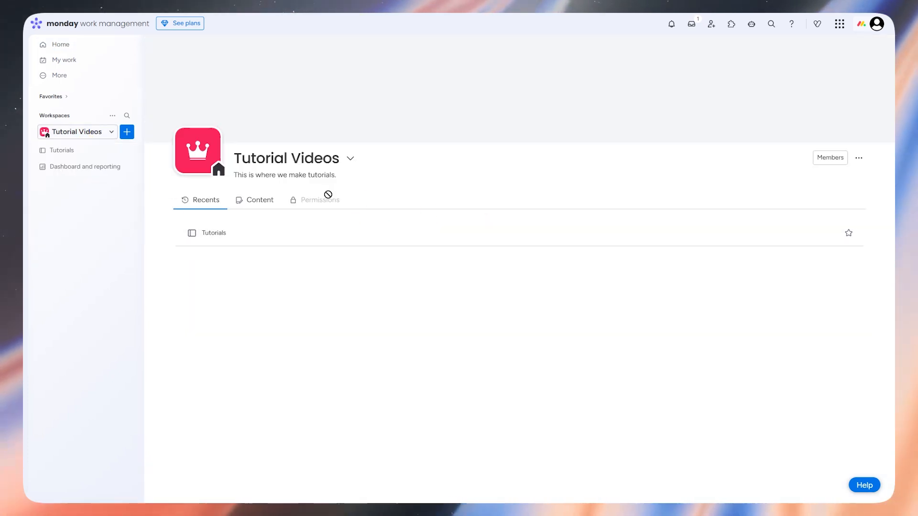
click(859, 161)
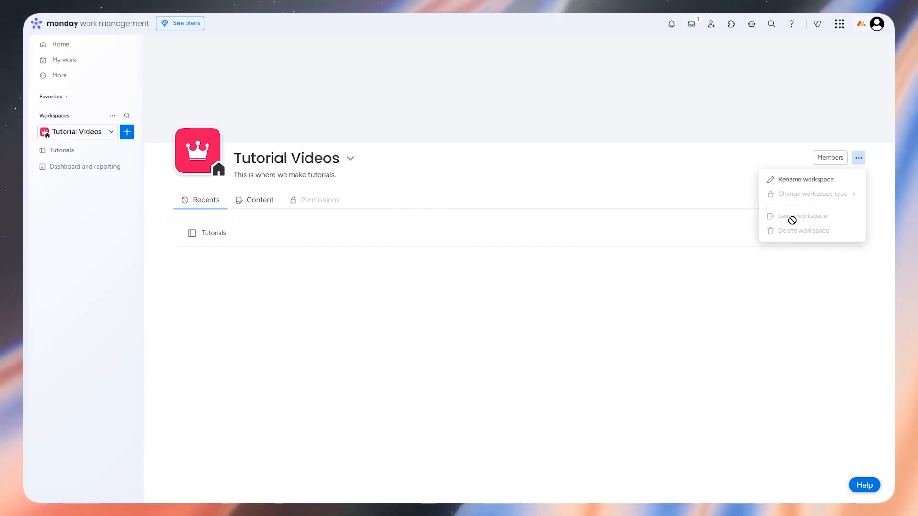
Check Cleanup mode on the Tutorial Videos workspace's content list, leaving it switched off.
click(255, 200)
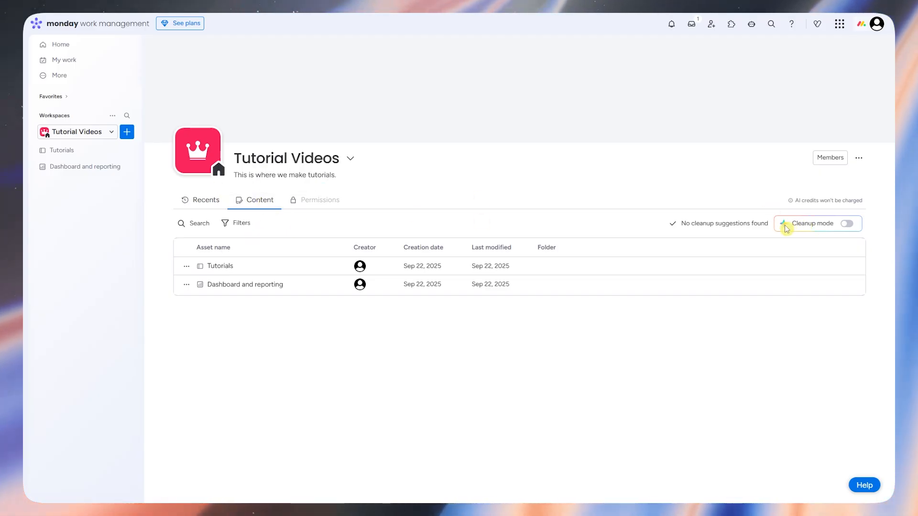
click(849, 227)
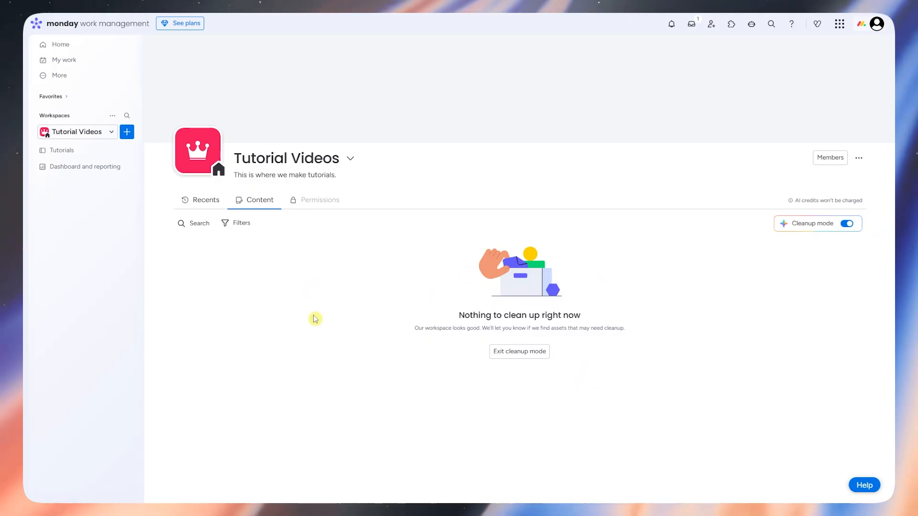
click(847, 224)
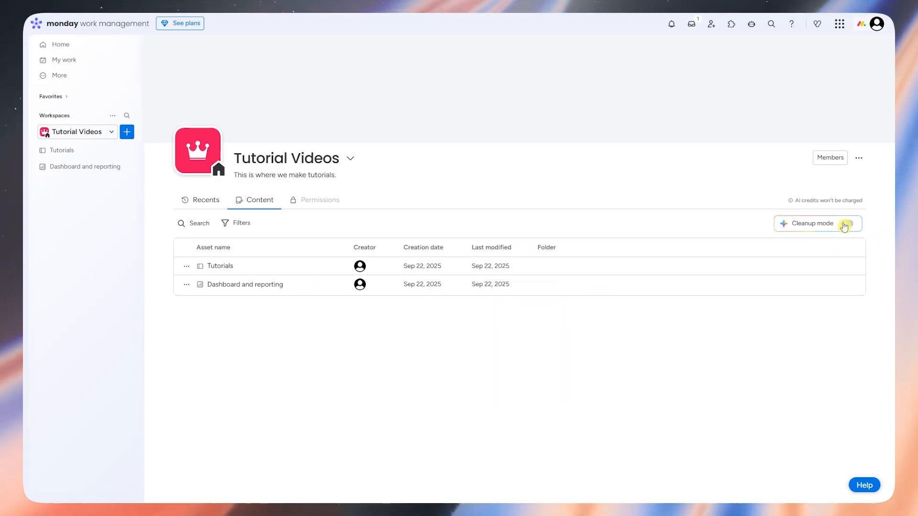
click(847, 224)
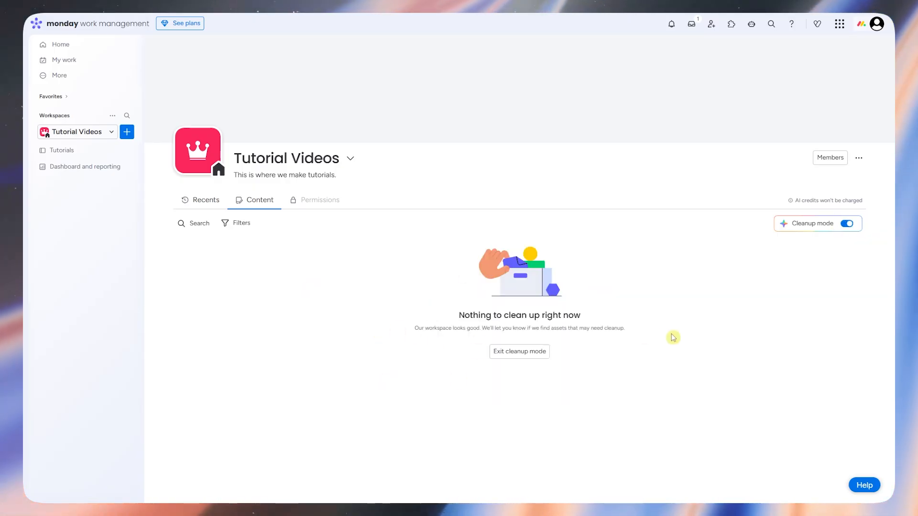
click(848, 224)
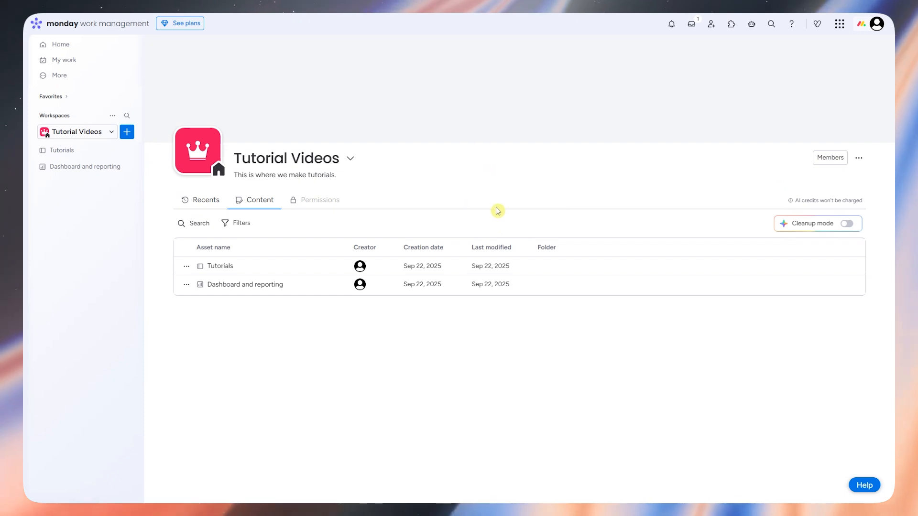
Examine the list of workspaces and the item types that can be added to Tutorial Videos.
click(100, 134)
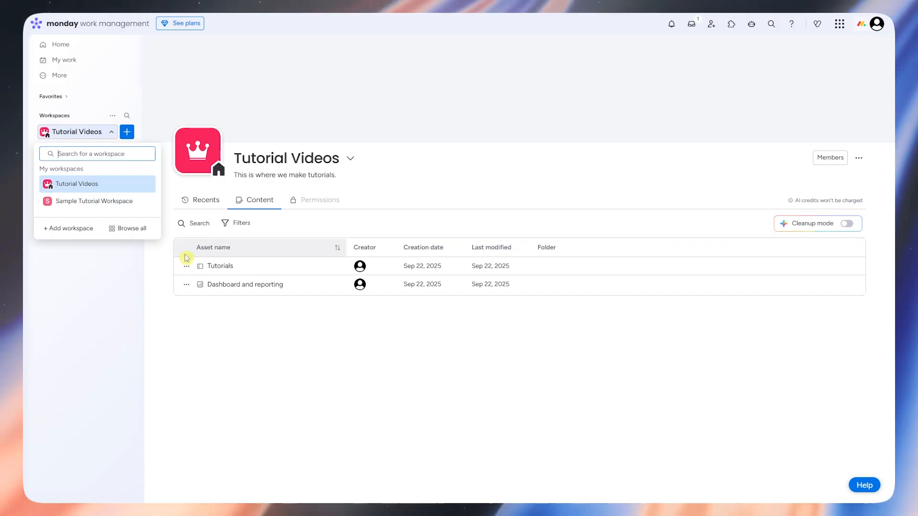
click(104, 271)
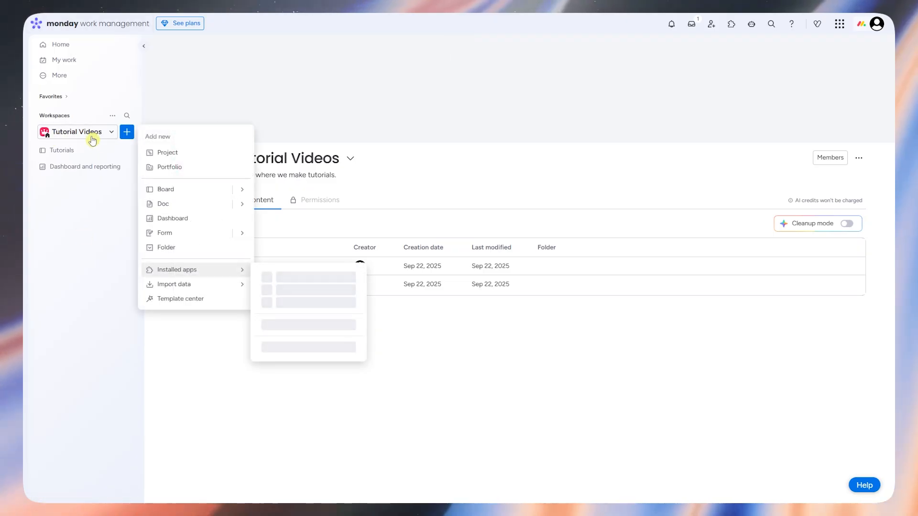
click(82, 213)
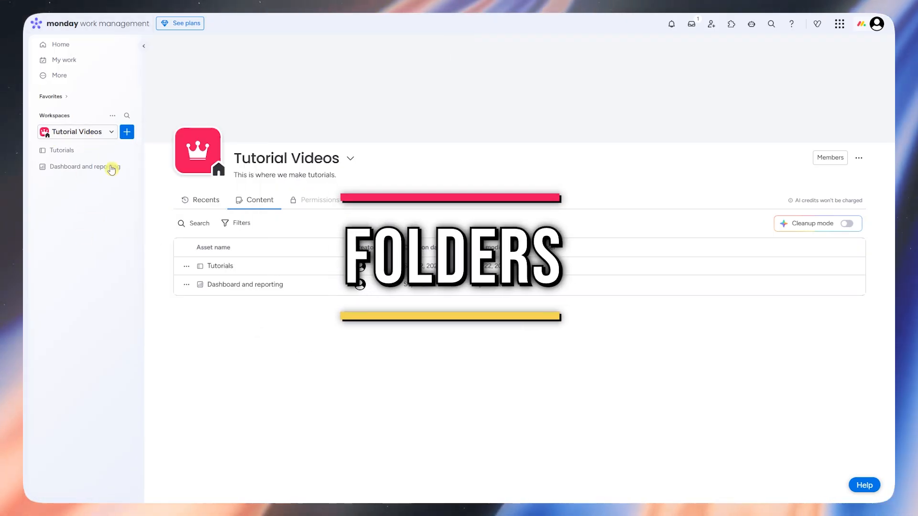
Create a folder named "Tutorial Stuffs" in the Tutorial Videos workspace and move the Tutorials board into it.
click(126, 136)
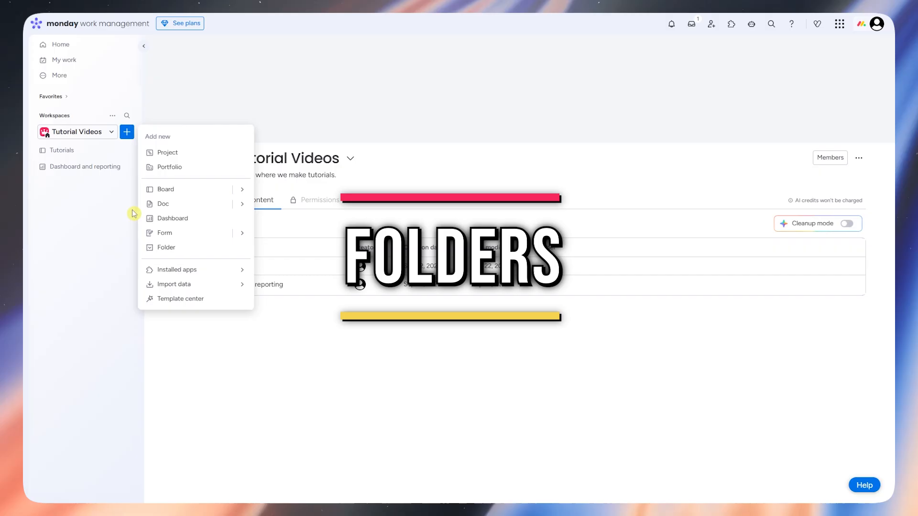
click(165, 248)
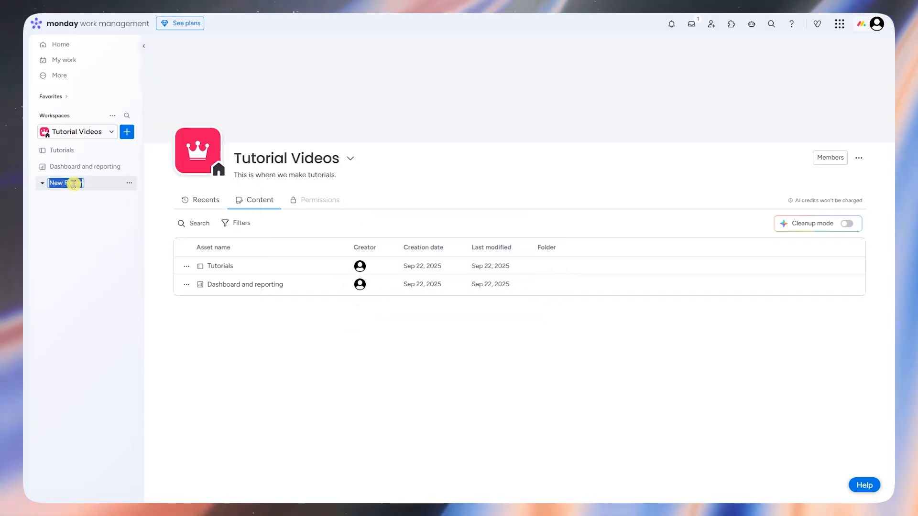
text(Tutorial Stuffs)
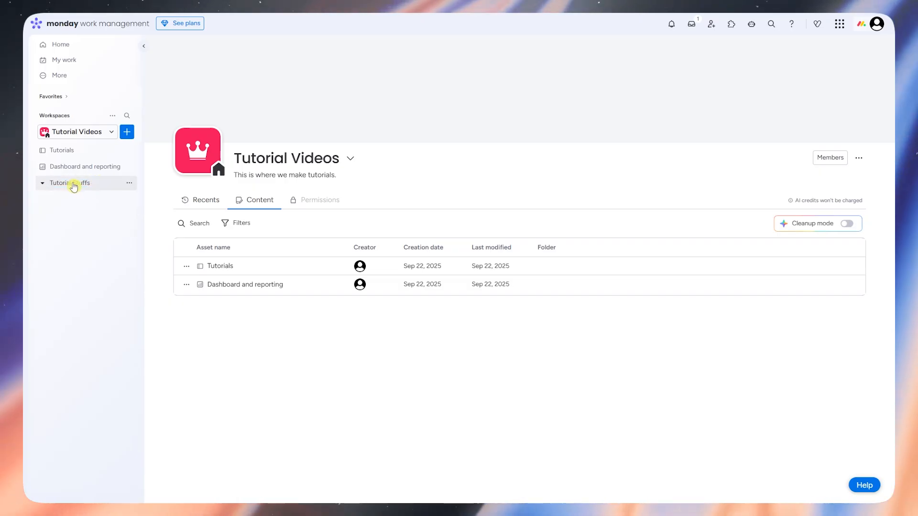
click(43, 185)
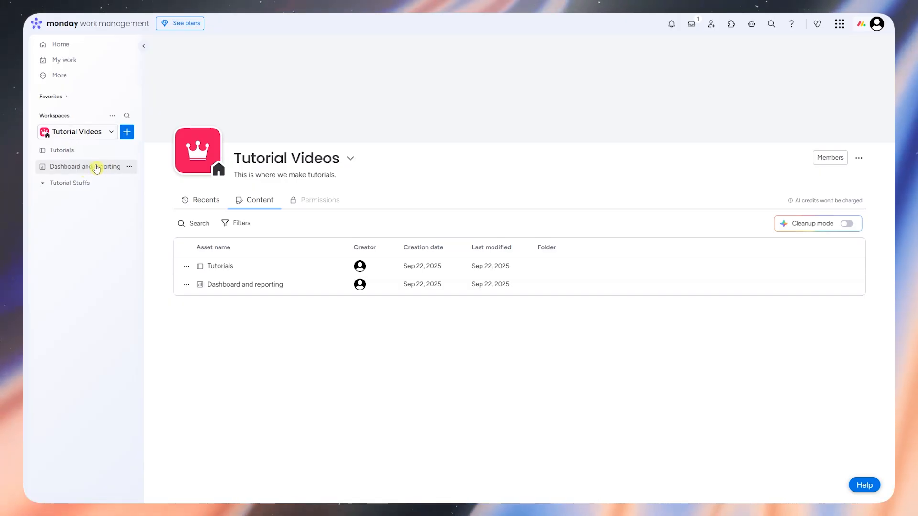
drag(68, 152, 76, 183)
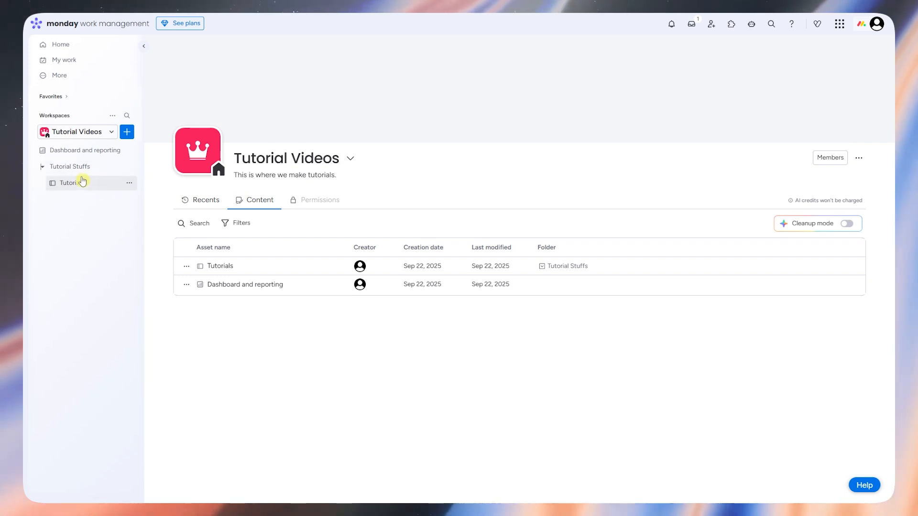
Change the Tutorial Stuffs folder's color to light orange.
click(130, 171)
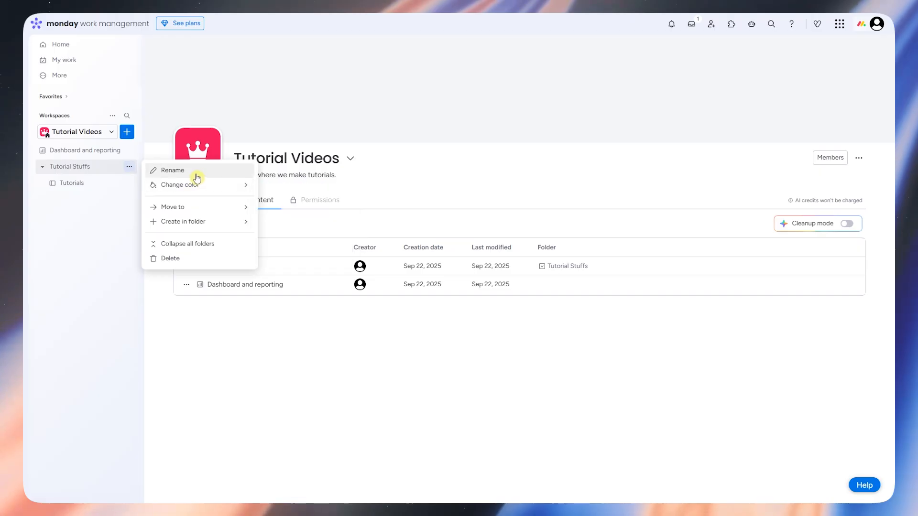
mouse_move(216, 191)
click(302, 191)
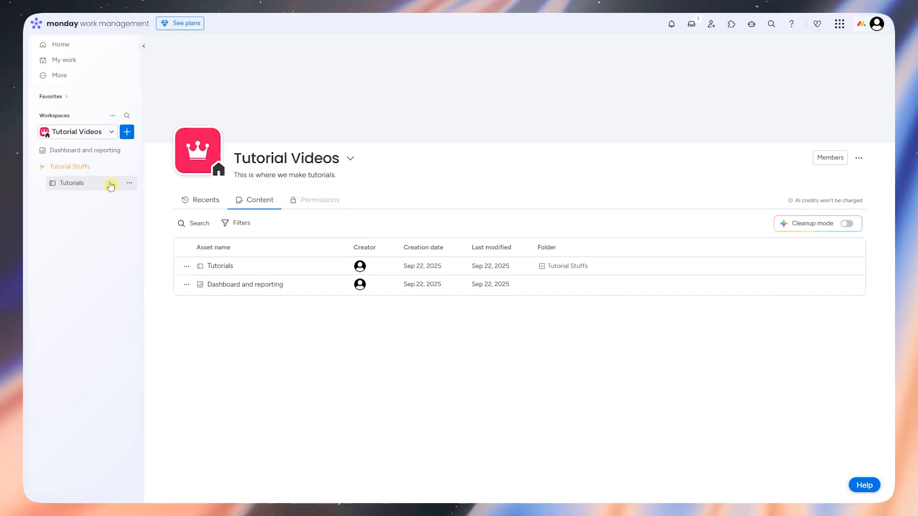
Review the Tutorial Stuffs folder's move, create, collapse and delete options, collapsing all folders and expanding the folder again.
click(130, 169)
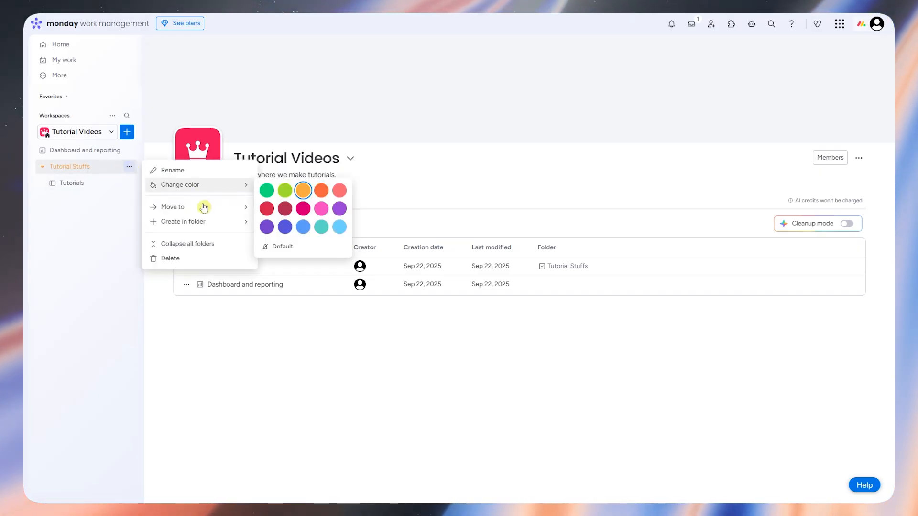
mouse_move(204, 213)
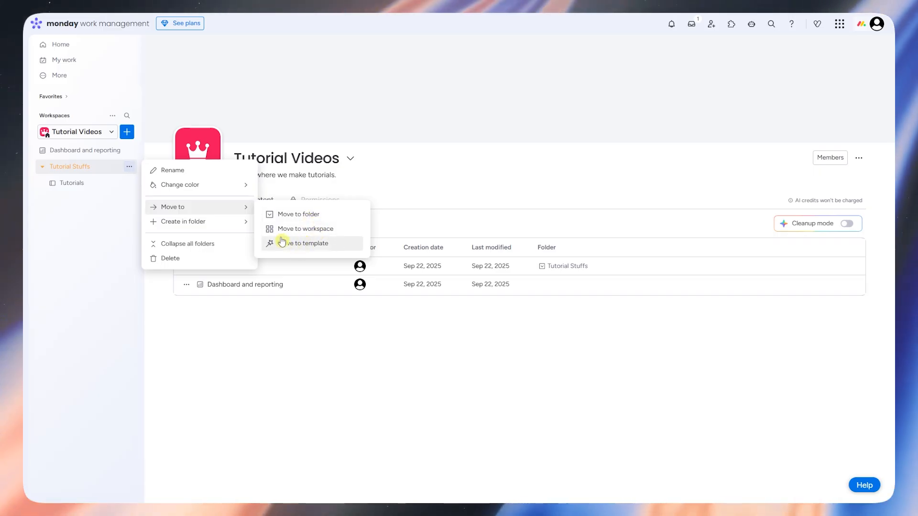
mouse_move(189, 222)
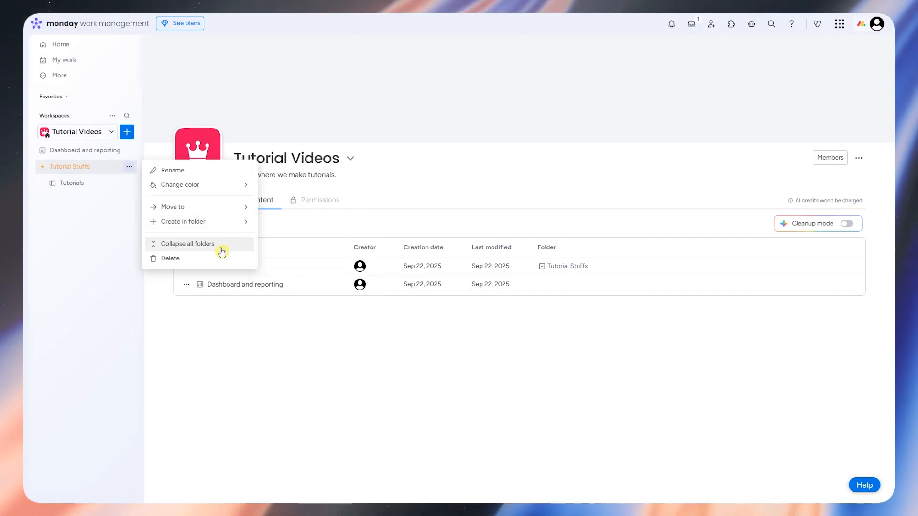
click(195, 248)
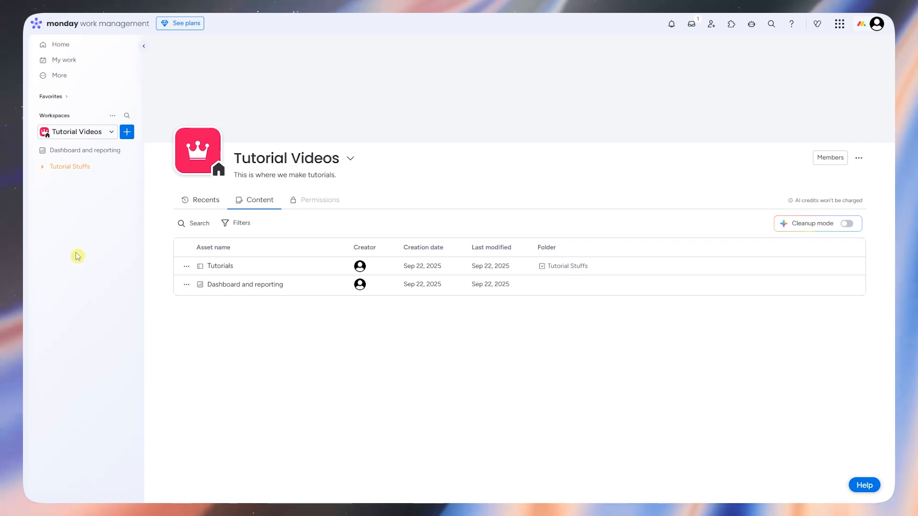
click(45, 167)
click(129, 166)
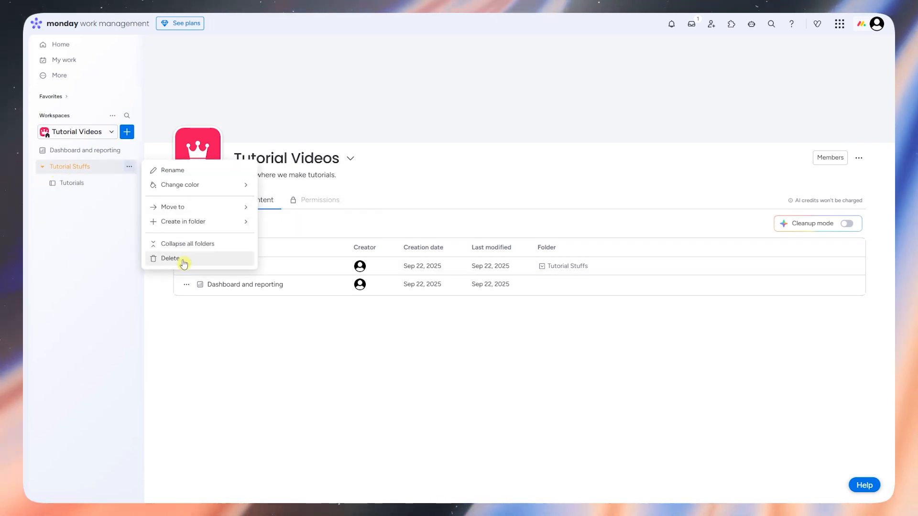
click(90, 204)
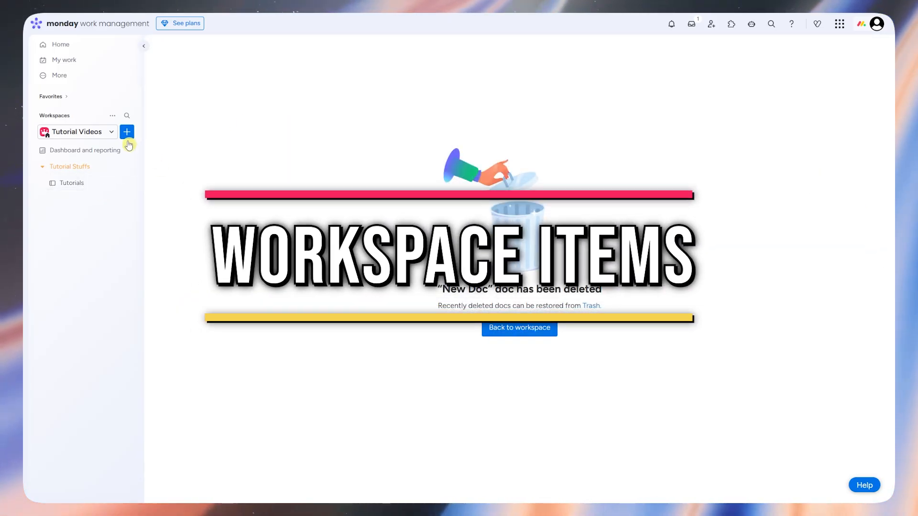
Try to add a new project to the Tutorial Videos workspace, and close the plan information dialog.
click(126, 134)
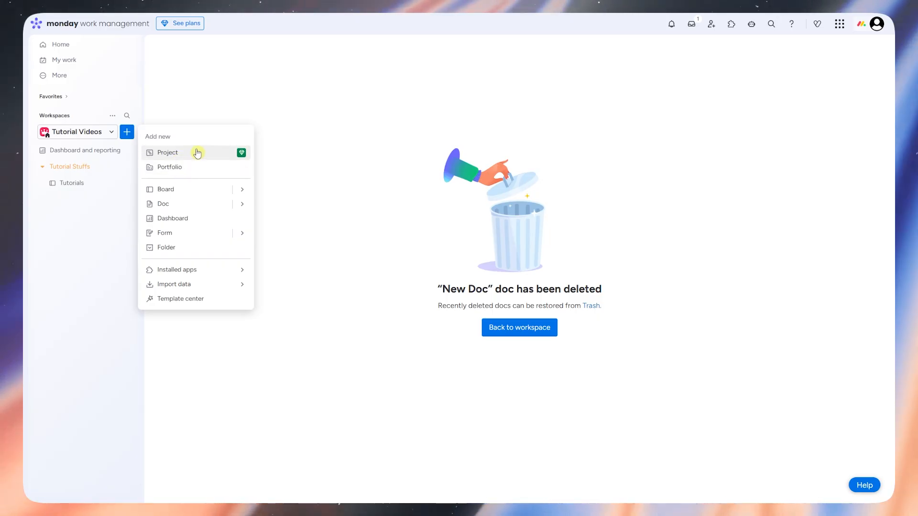
click(231, 157)
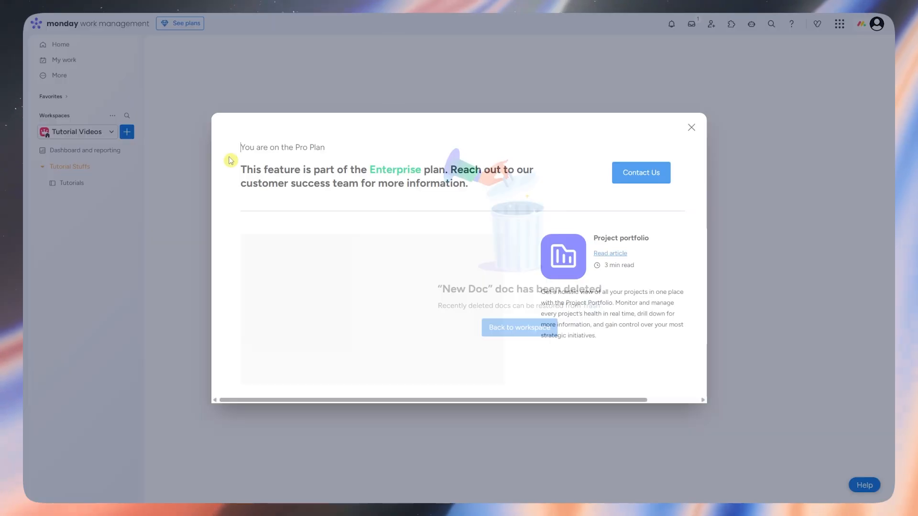
drag(260, 147, 481, 150)
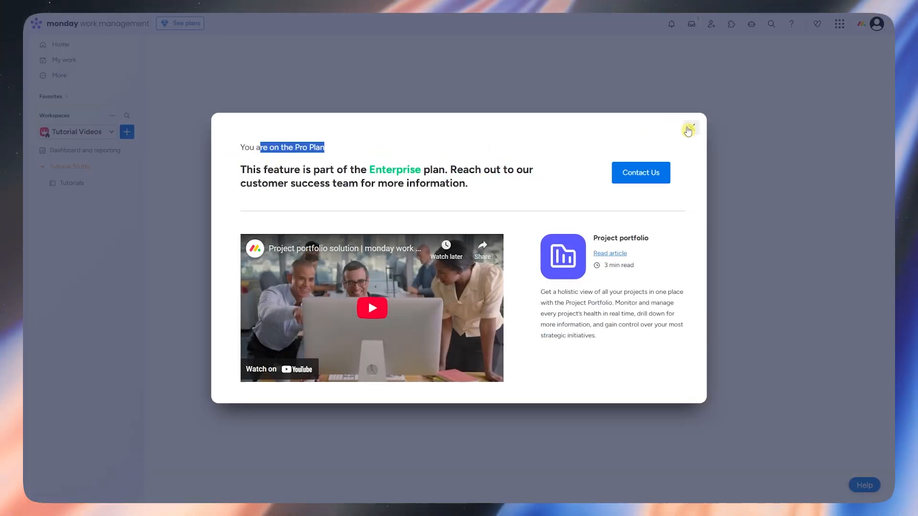
click(691, 127)
Create a doc named "Tutorial Notes" with Main privacy and move it into the Tutorial Stuffs folder, above the Tutorials board.
click(129, 136)
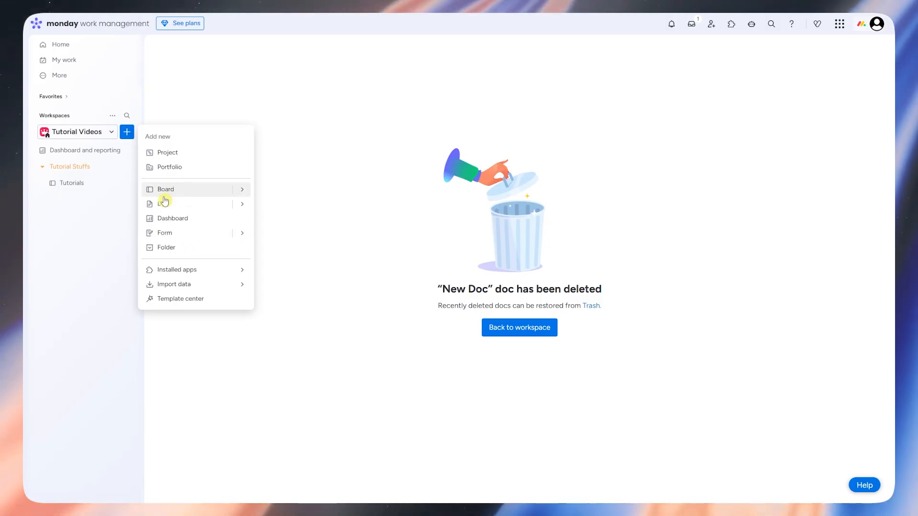
click(180, 207)
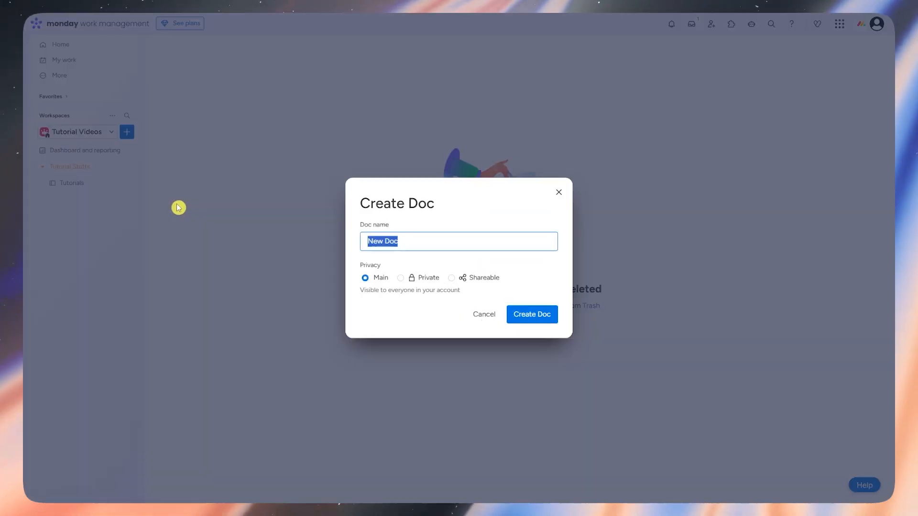
click(431, 241)
key(ctrl+a)
text(S)
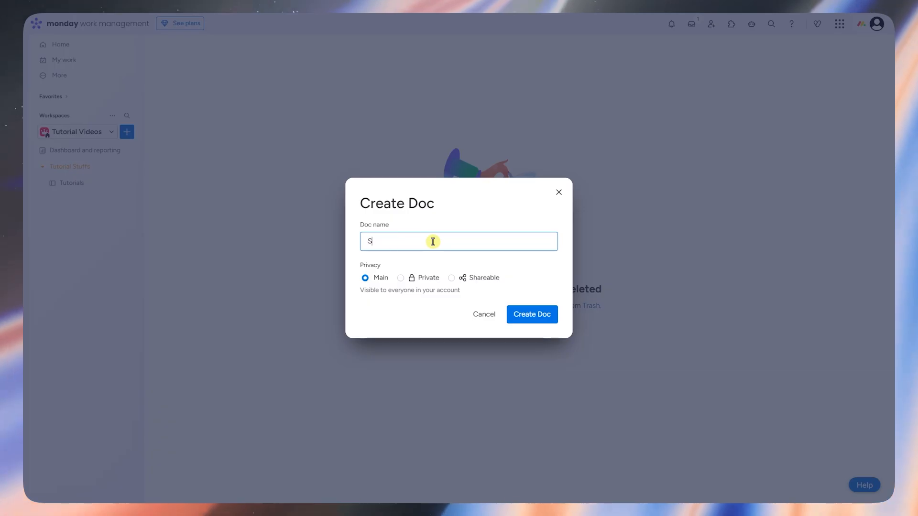
text(ample)
key(BackSpace)
key(BackSpace)
key(BackSpace)
key(BackSpace)
key(BackSpace)
key(BackSpace)
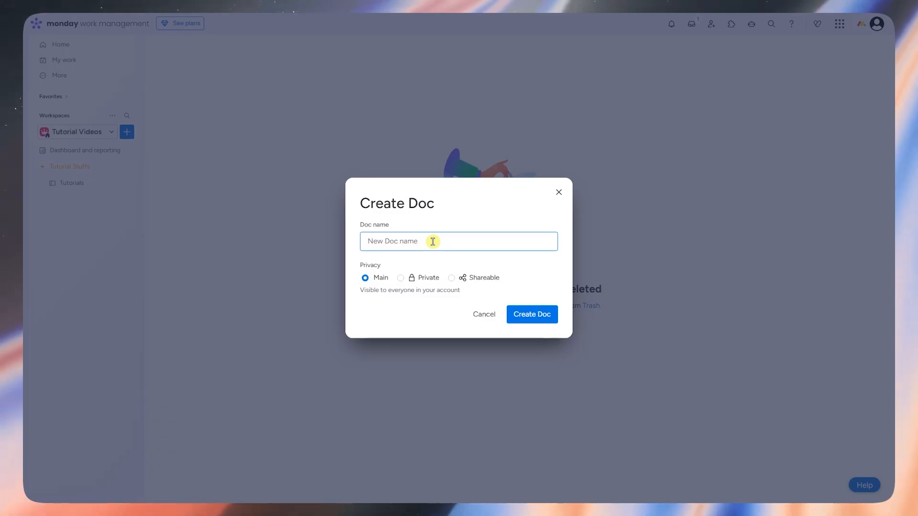
text(Tutorial Notes)
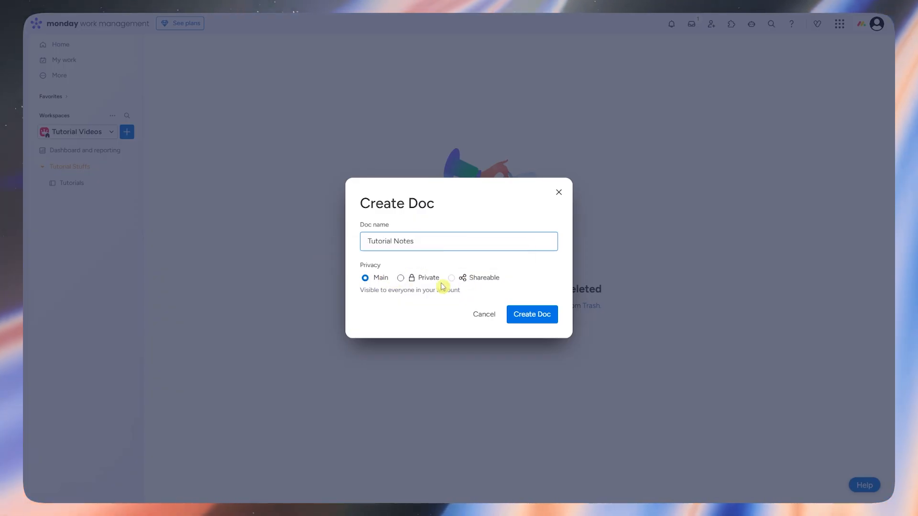
click(528, 318)
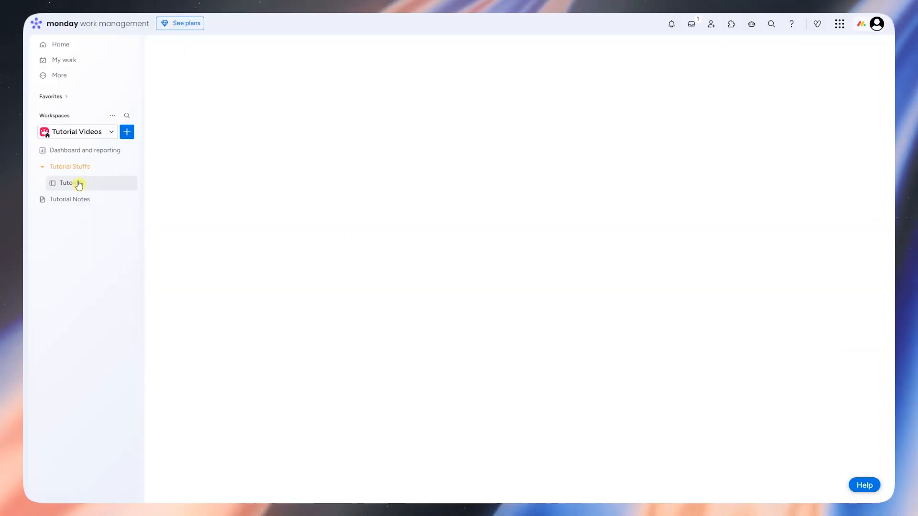
mouse_move(74, 202)
mouse_down()
mouse_move(86, 189)
mouse_move(81, 176)
mouse_move(67, 198)
mouse_move(75, 180)
mouse_move(64, 187)
mouse_up()
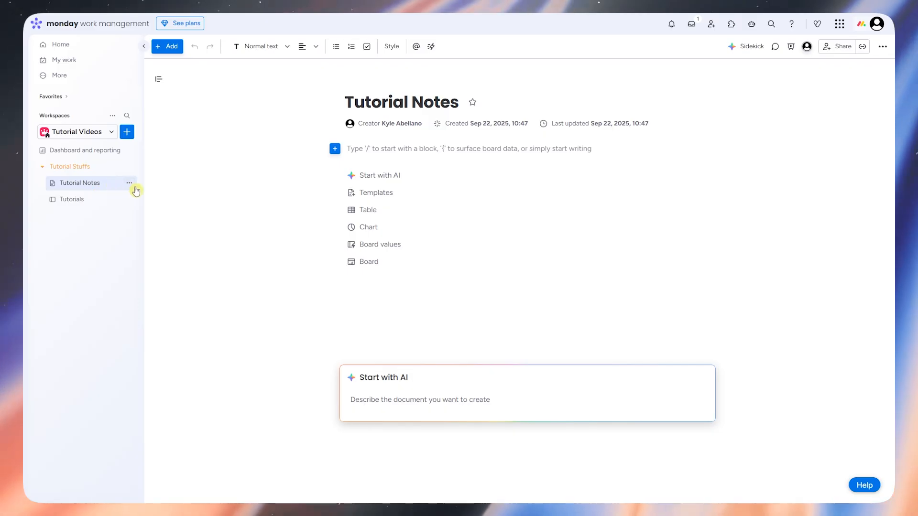
Create a form inside the Tutorial Stuffs folder and place it between Tutorial Notes and Tutorials.
click(130, 169)
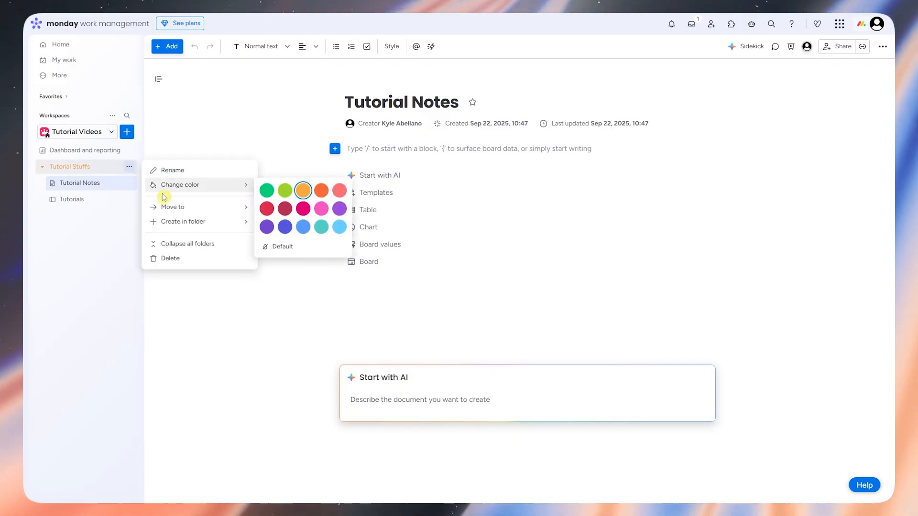
mouse_move(194, 199)
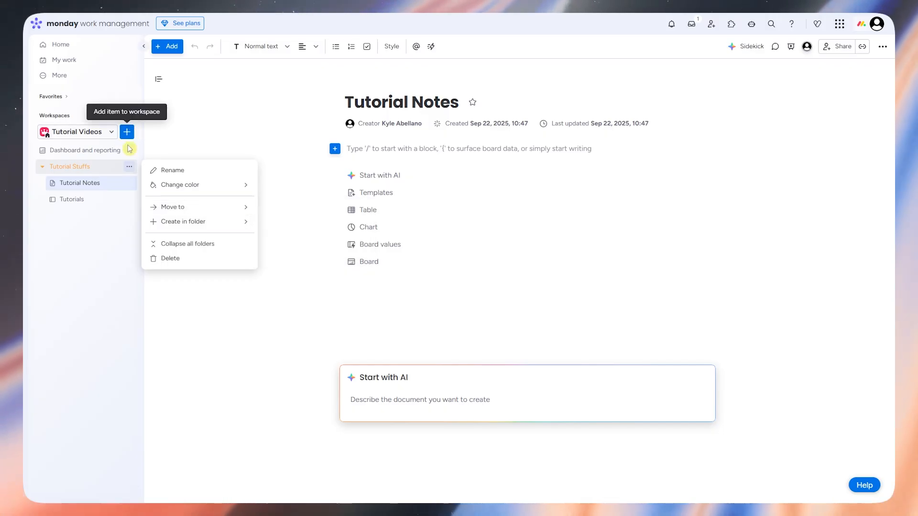
mouse_move(196, 224)
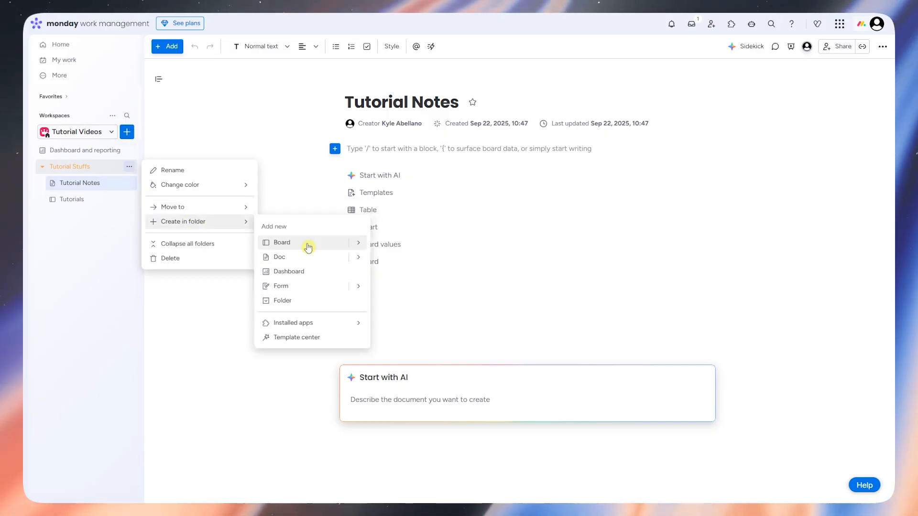
click(302, 287)
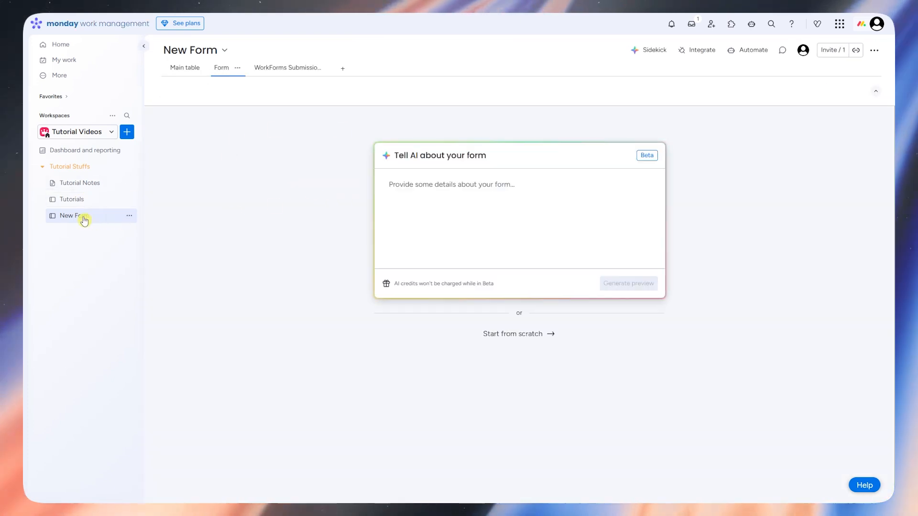
drag(82, 216, 82, 181)
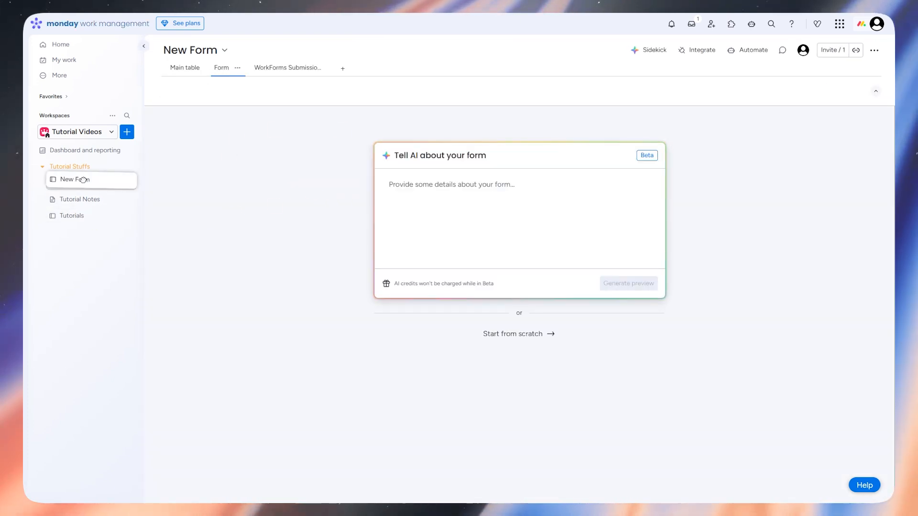
click(98, 199)
Create a subfolder inside Tutorial Stuffs with the default name "New Folder", and collapse it while leaving Tutorial Stuffs expanded.
click(130, 168)
mouse_move(221, 221)
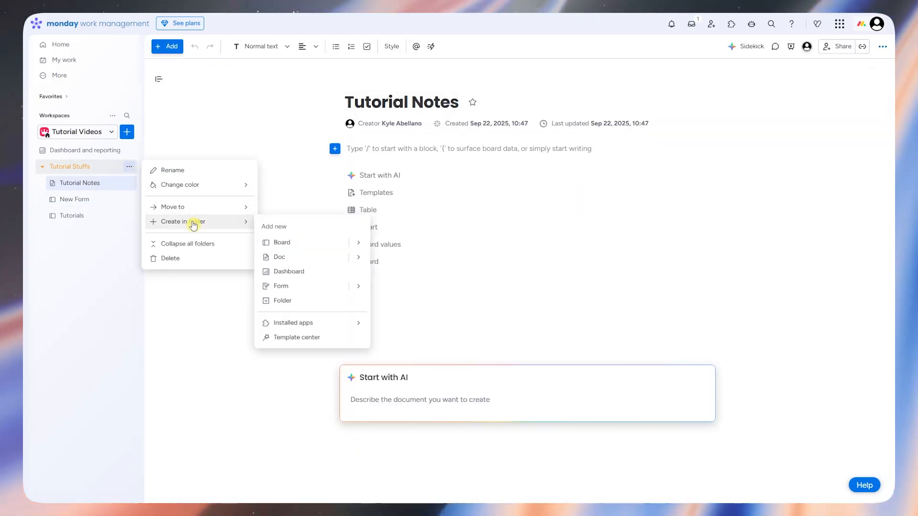
click(287, 307)
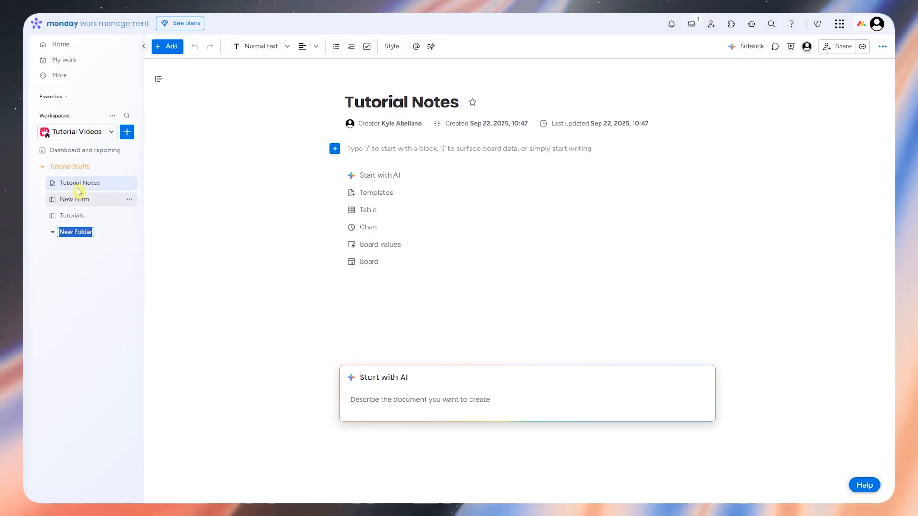
click(47, 254)
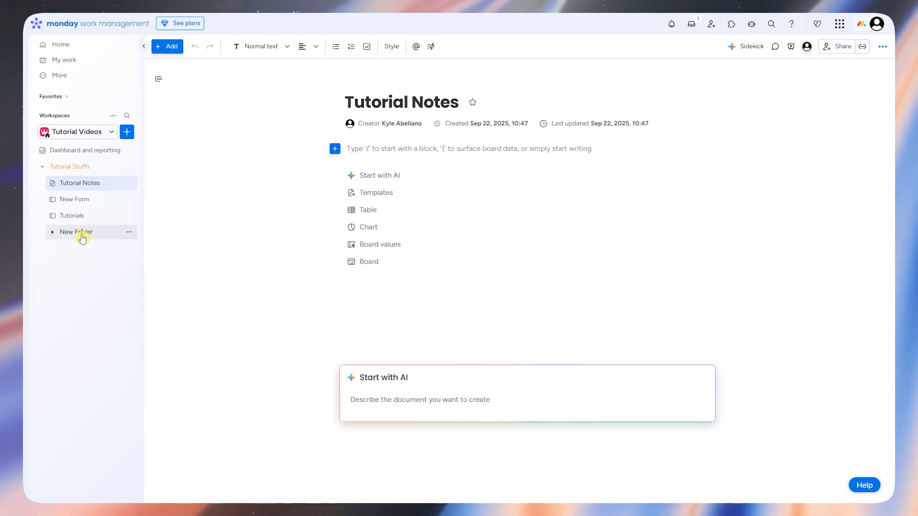
click(43, 169)
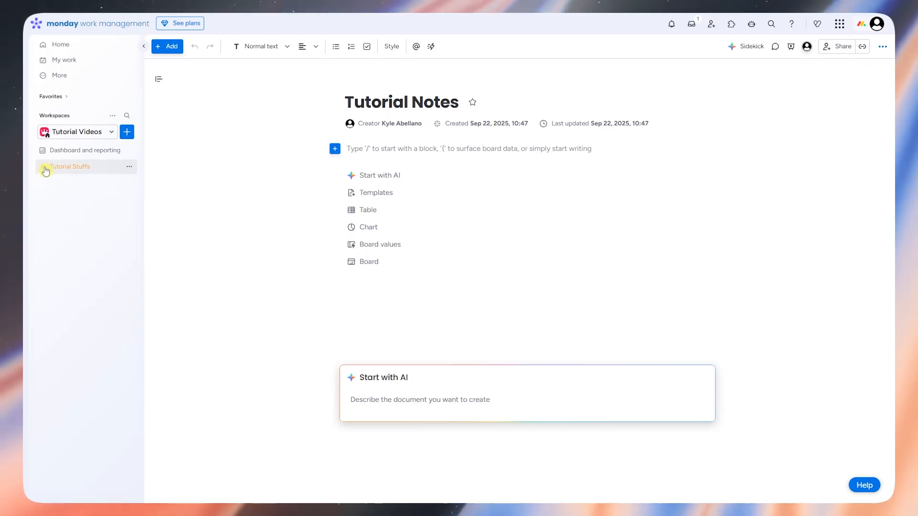
click(44, 169)
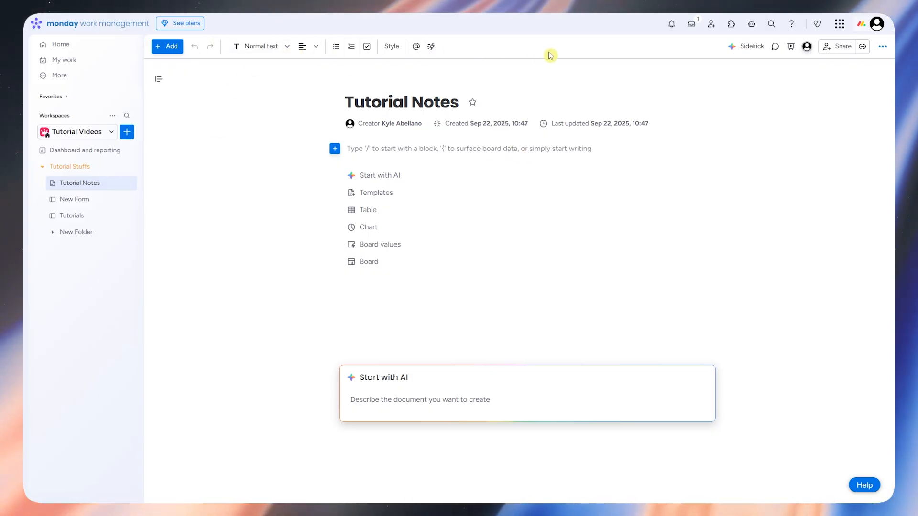
Apply the Meeting Notes template to the Tutorial Notes doc, leaving its title as it is.
click(378, 99)
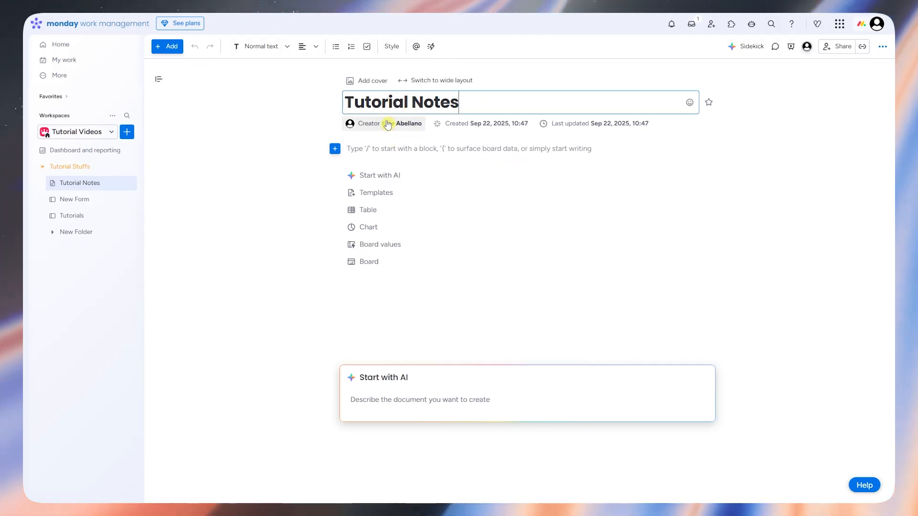
click(476, 128)
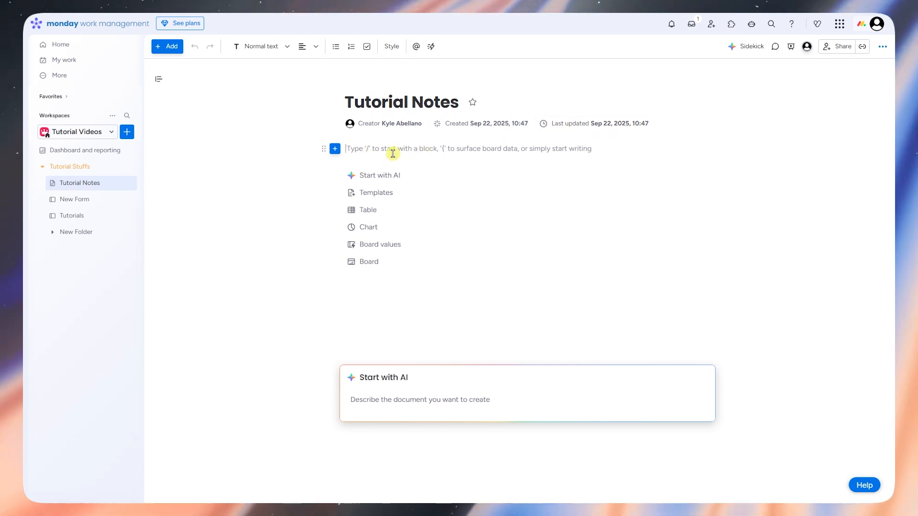
click(384, 194)
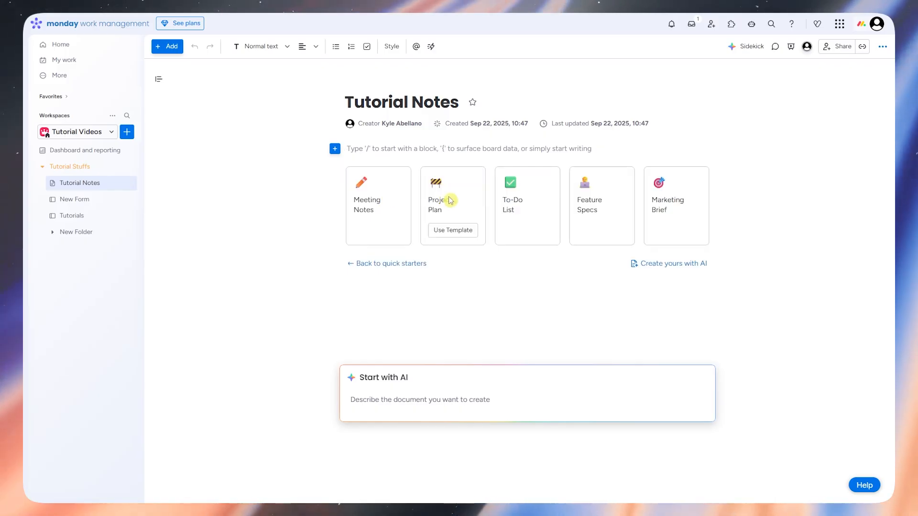
mouse_move(375, 205)
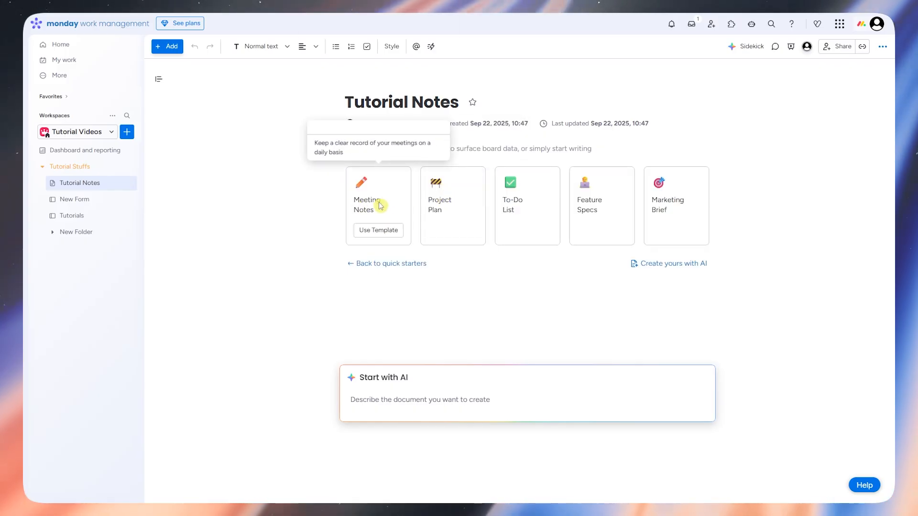
click(380, 233)
Look through the sections of the Meeting Notes template and place the cursor on the empty line below the sample board image.
scroll(362, 307, down, 2)
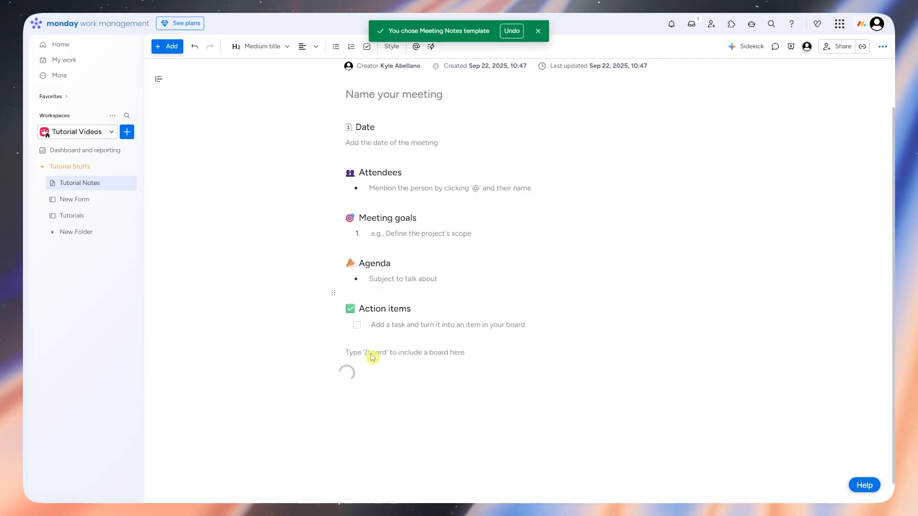
scroll(373, 372, down, 4)
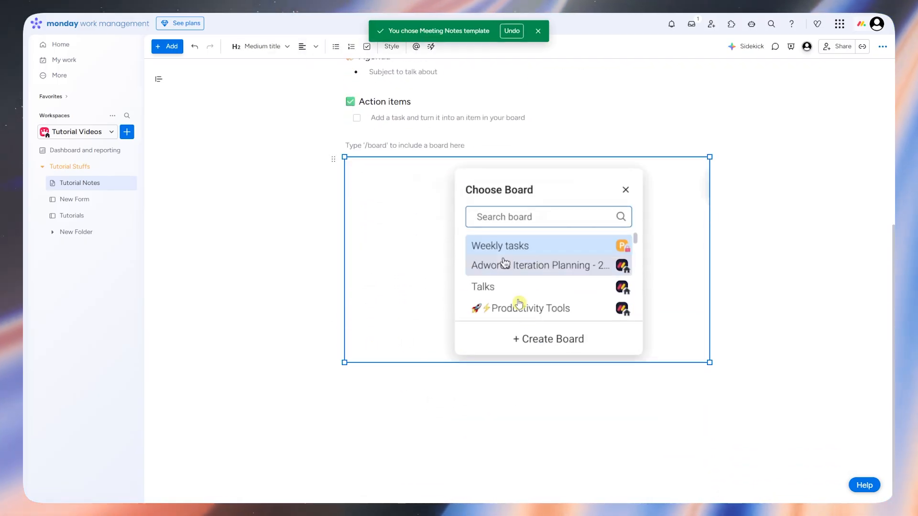
click(506, 246)
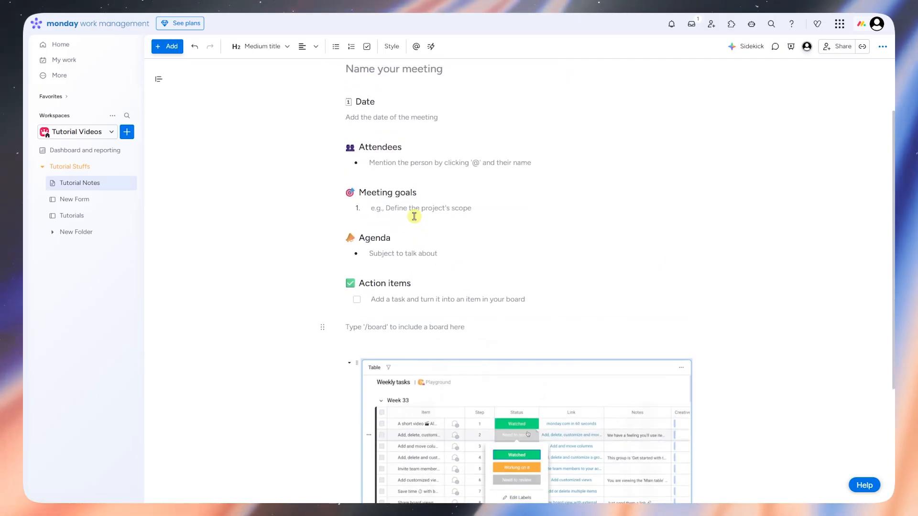
scroll(409, 334, down, 4)
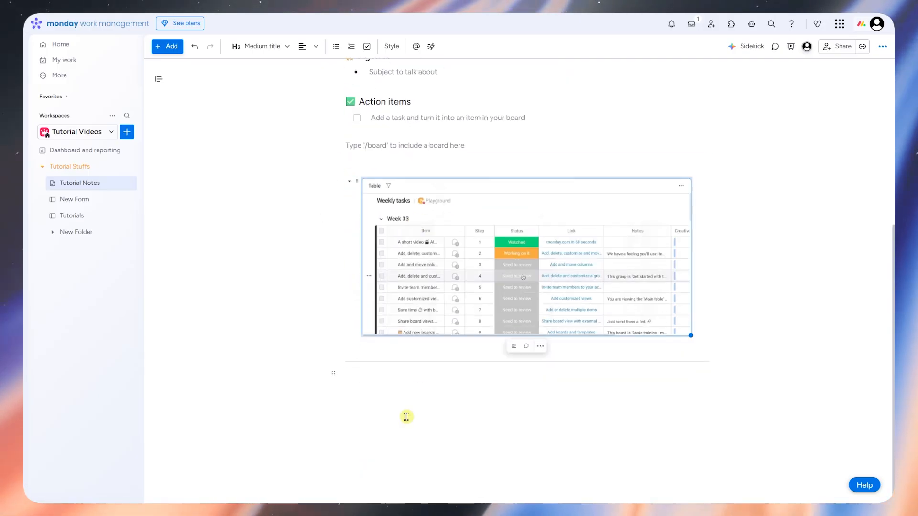
click(375, 374)
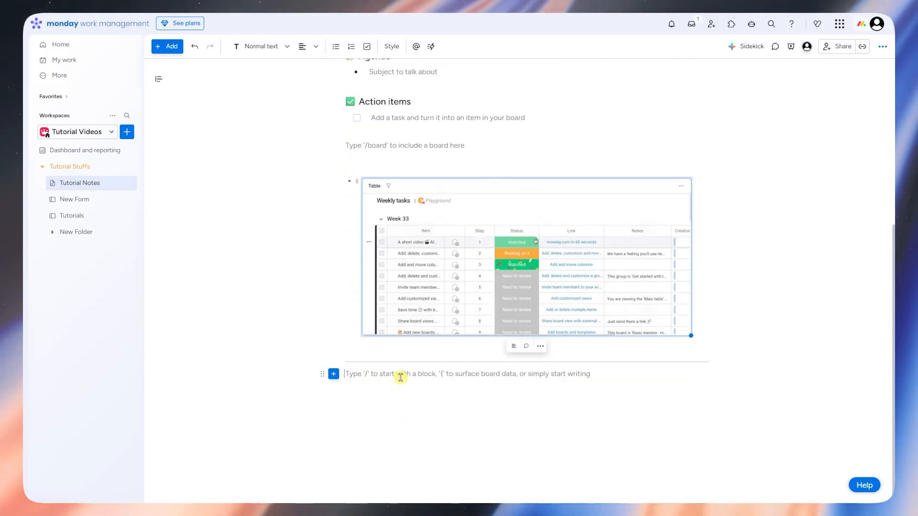
Delete the template's sample board image and the divider beneath it from the Tutorial Notes doc.
key(BackSpace)
text(/)
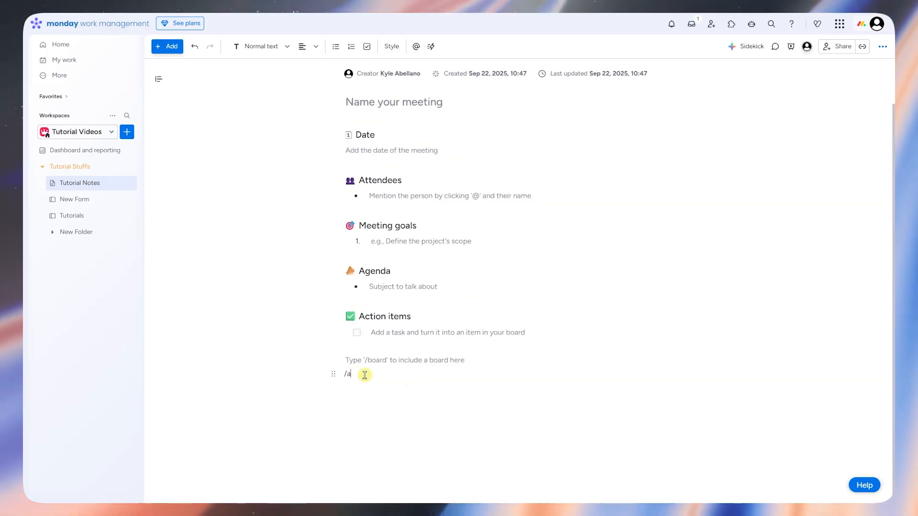
text(board)
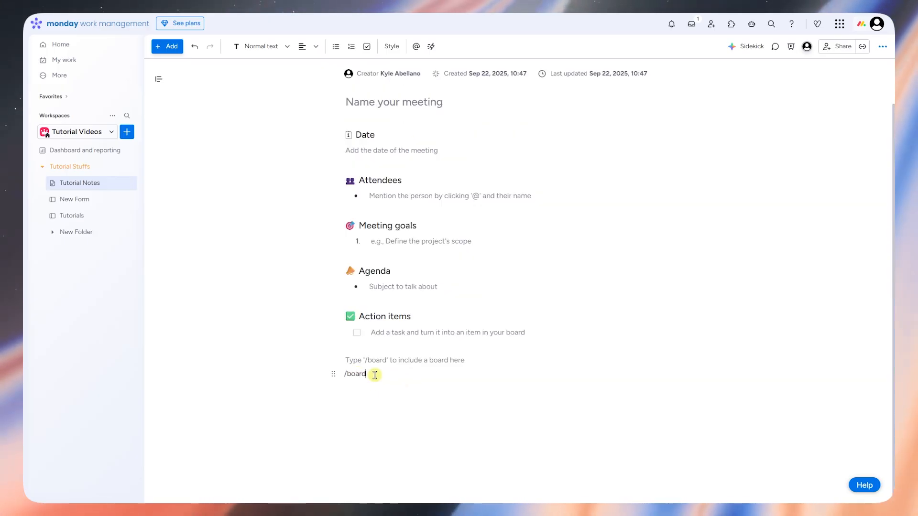
key(Return)
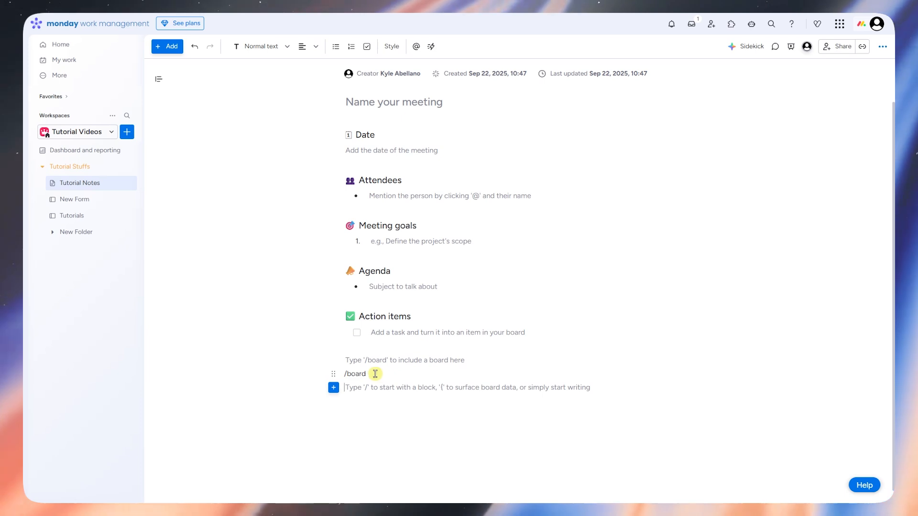
key(BackSpace)
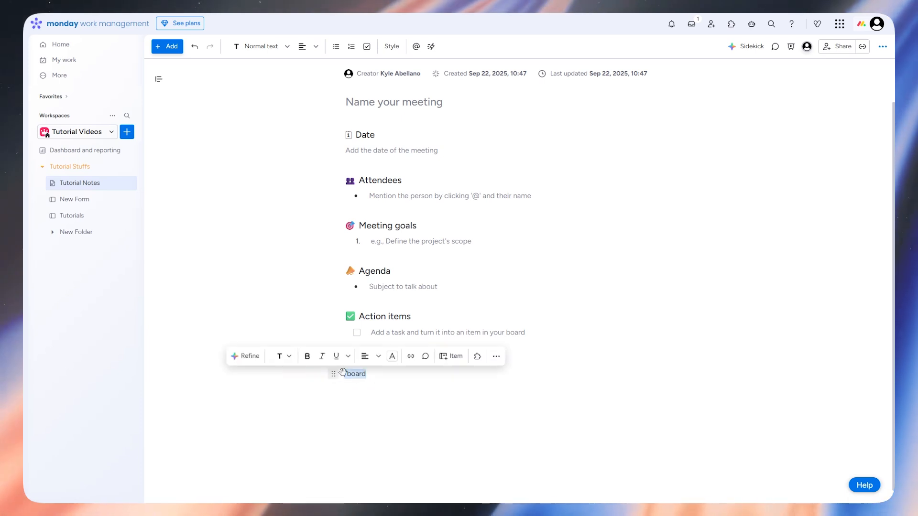
key(BackSpace)
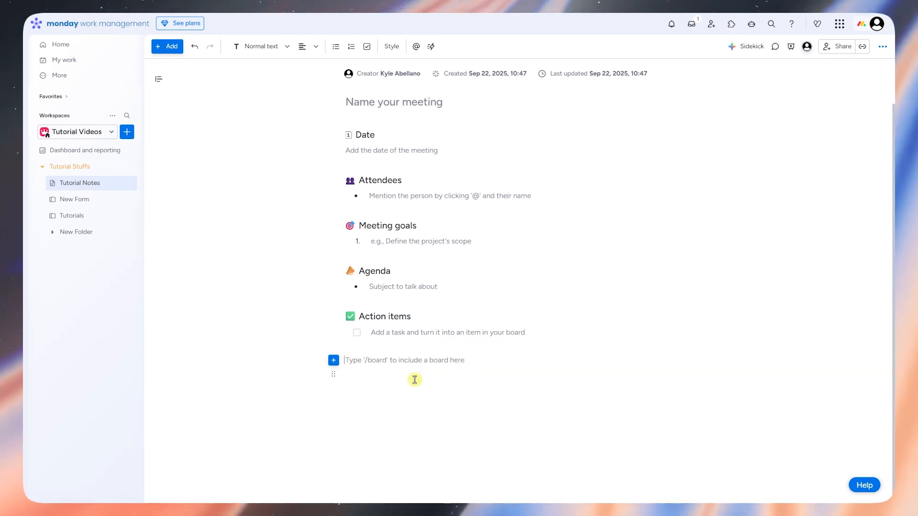
Insert a Board widget showing the Tutorials board on the board placeholder line below Action items.
text(/board)
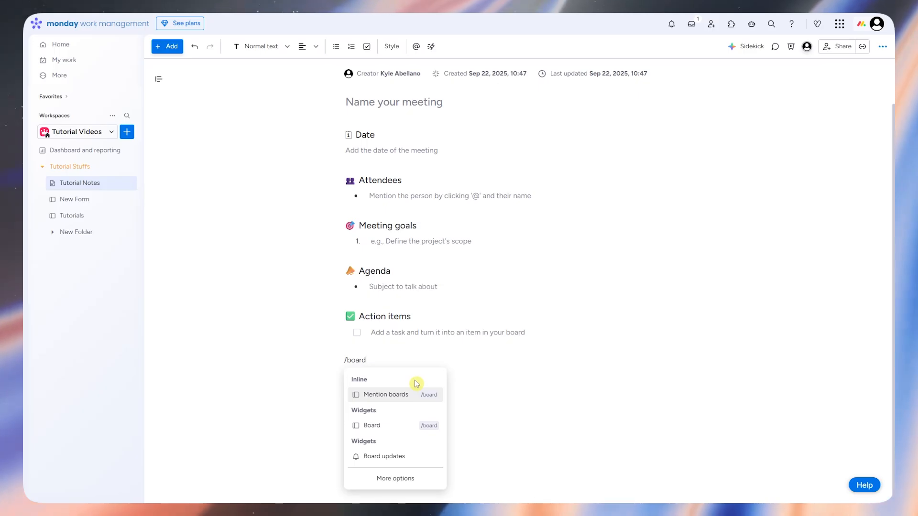
click(384, 427)
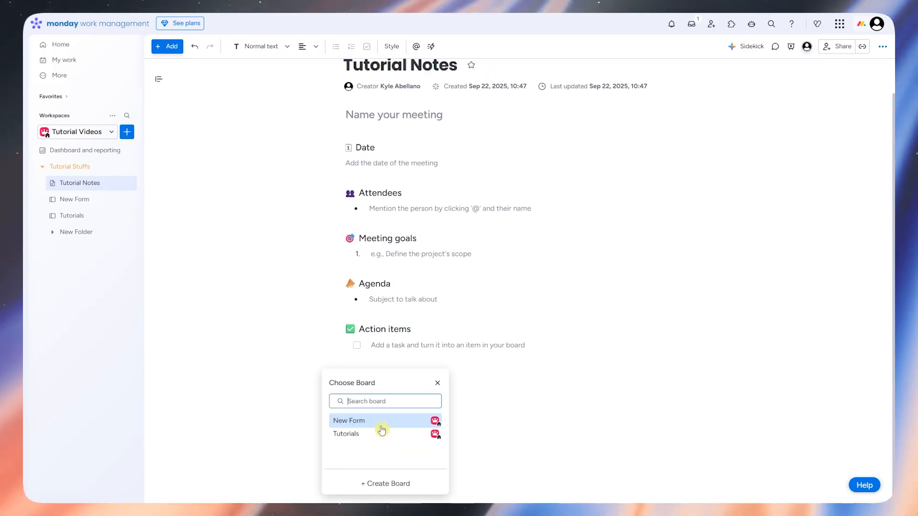
click(357, 438)
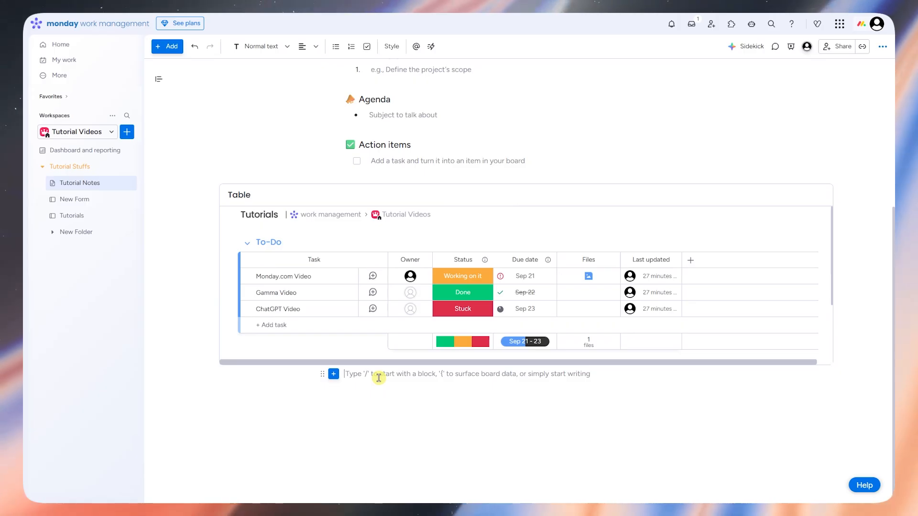
Browse the block types available for the empty line below the embedded Tutorials board, leaving the line empty.
click(379, 378)
text(/)
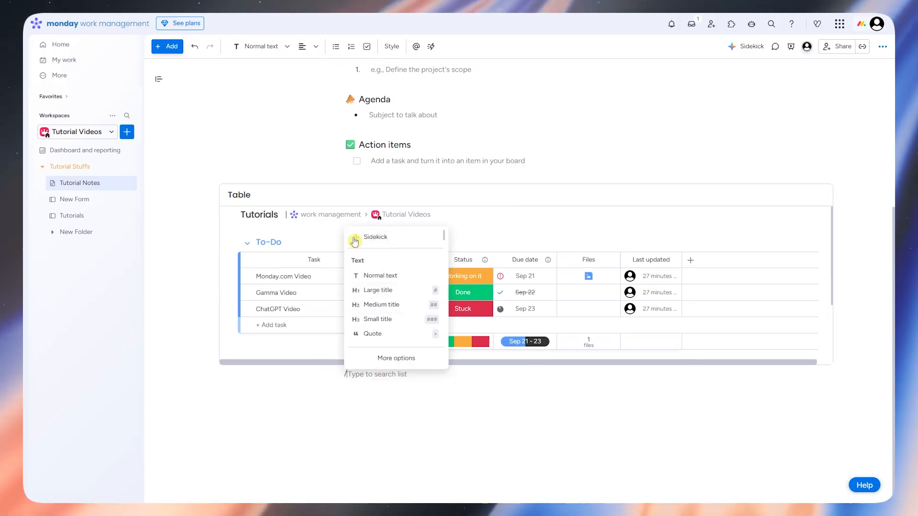
scroll(365, 259, down, 2)
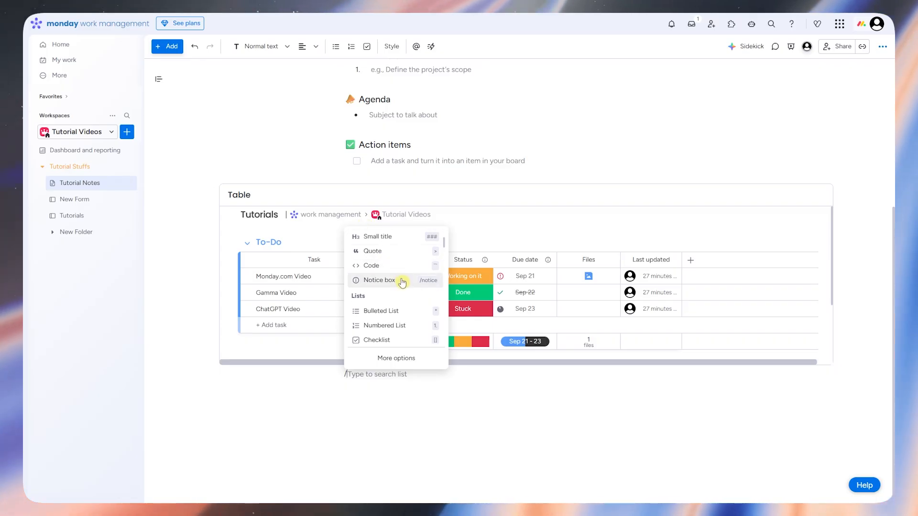
scroll(401, 291, down, 5)
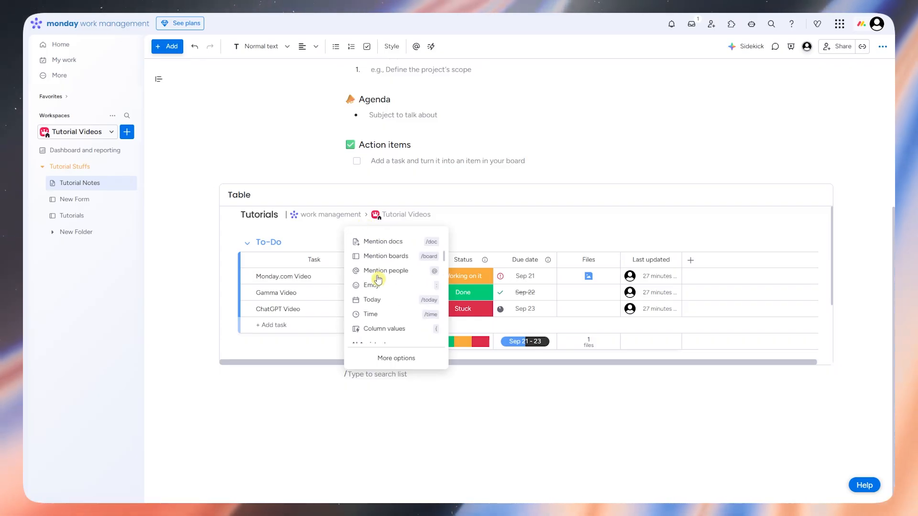
scroll(389, 299, down, 2)
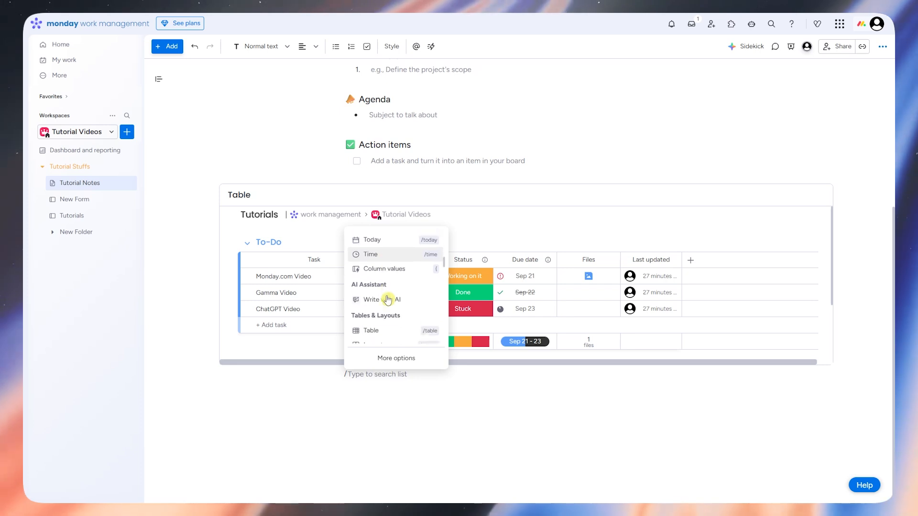
scroll(404, 320, down, 5)
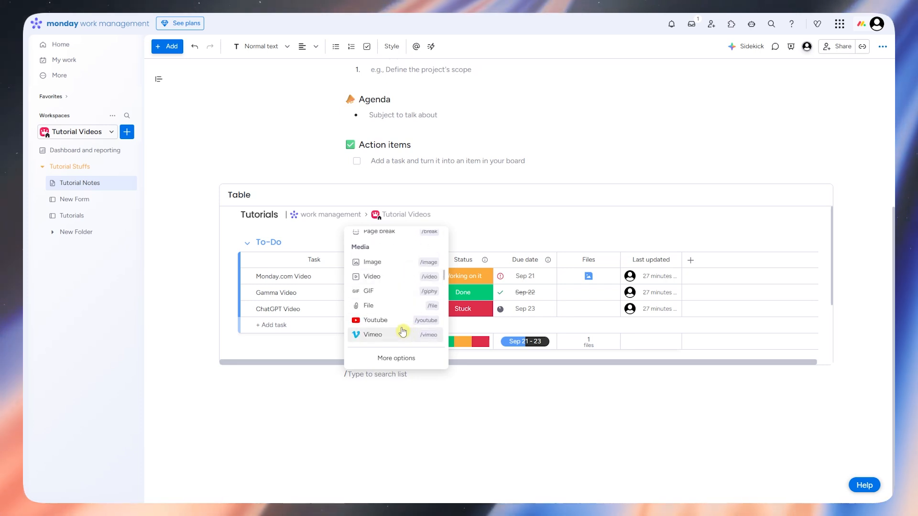
scroll(398, 312, up, 15)
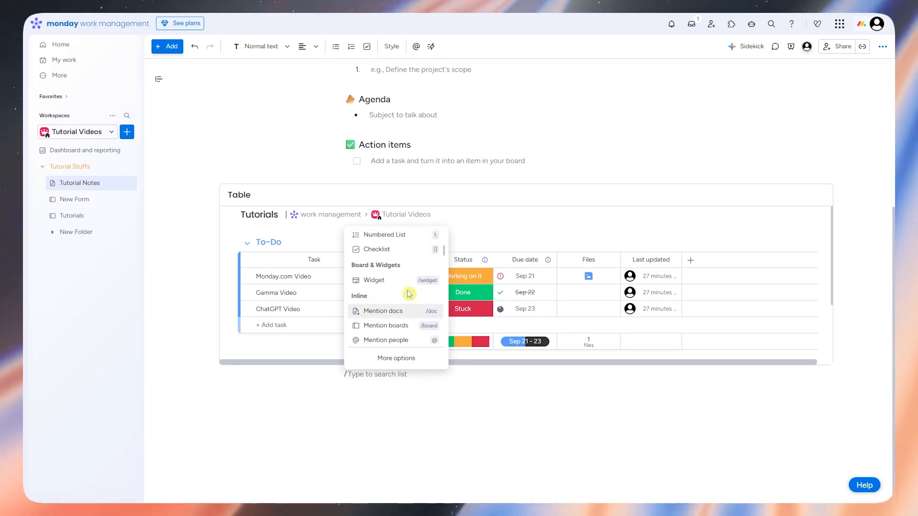
scroll(407, 291, down, 10)
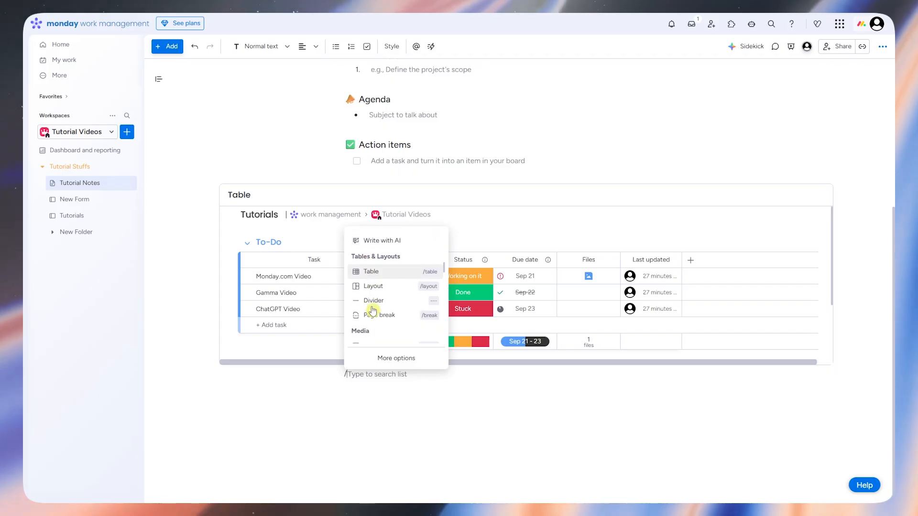
scroll(382, 301, down, 8)
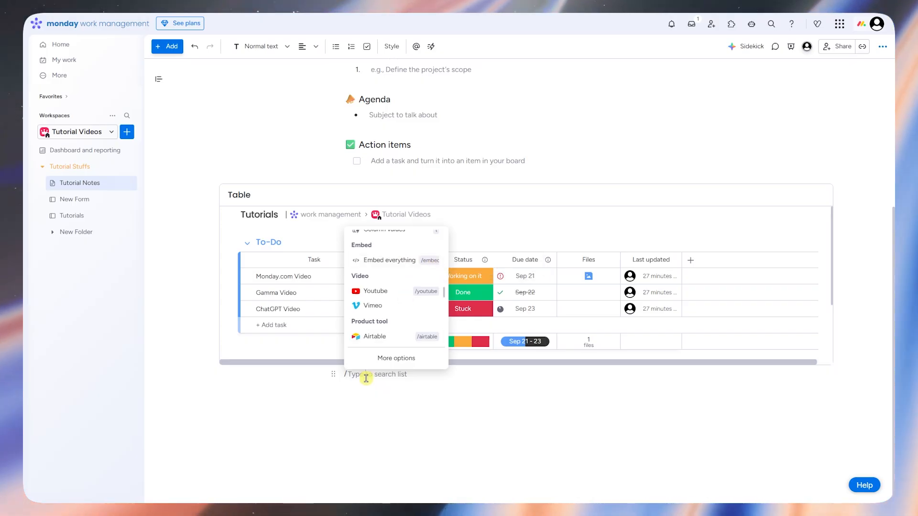
key(BackSpace)
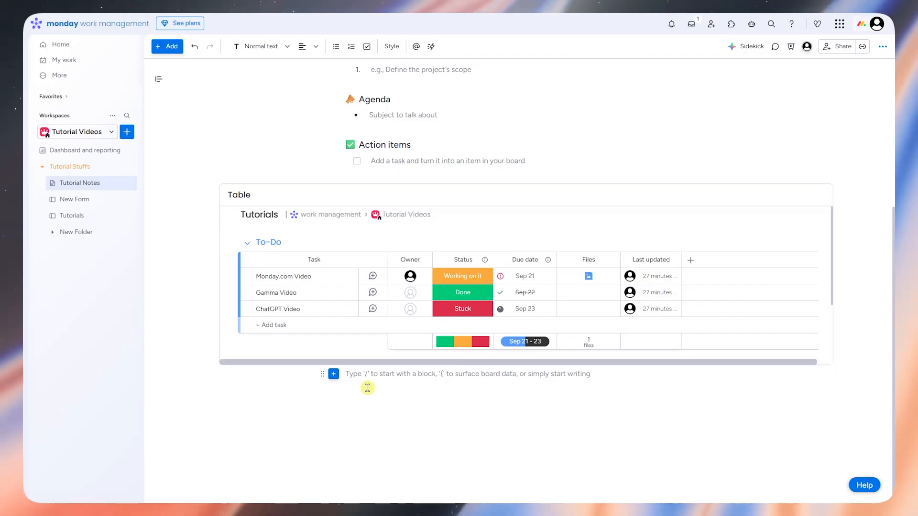
Review the doc's sharing settings and the choices for who can edit it, and close them without changes.
click(844, 48)
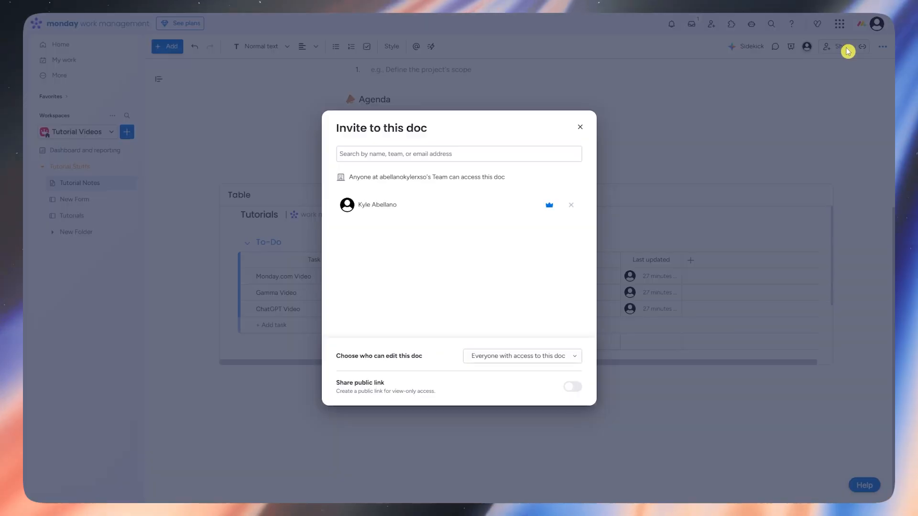
click(531, 355)
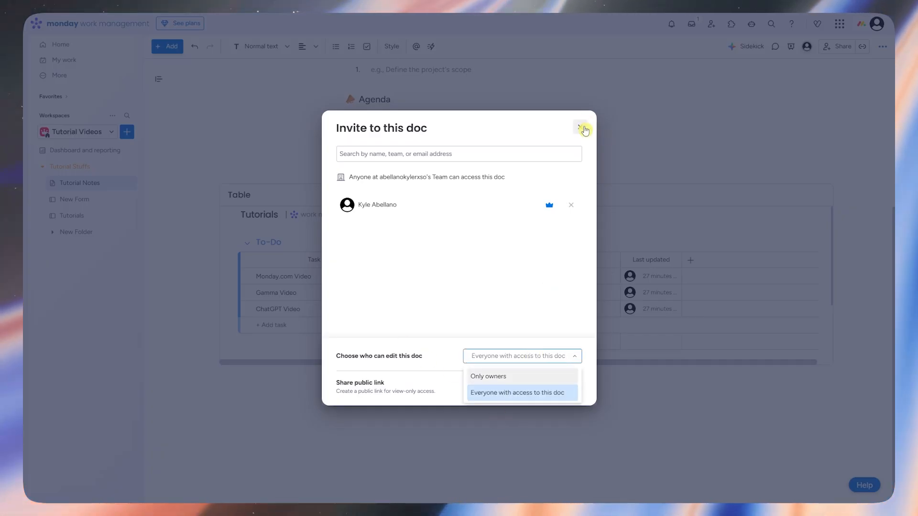
click(465, 280)
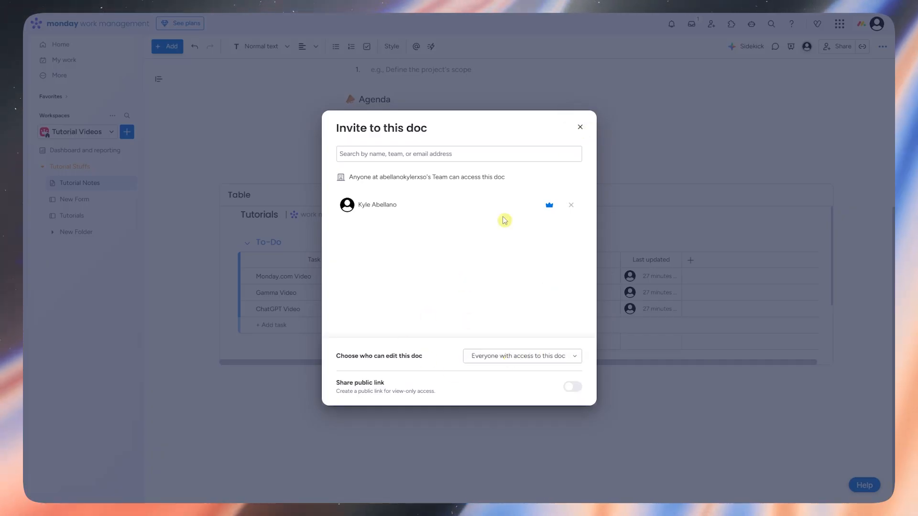
click(580, 127)
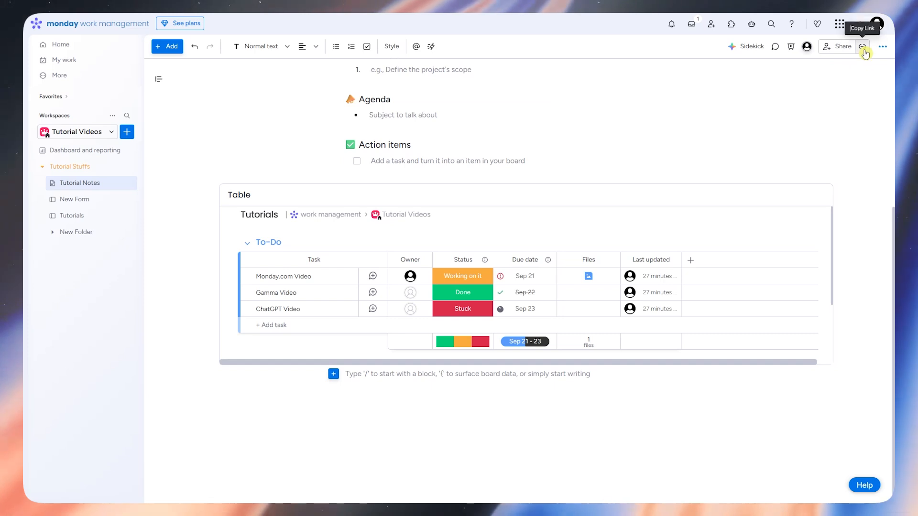
Look at the doc's comments and its doc options, including the type choices, and close both without changes.
click(775, 48)
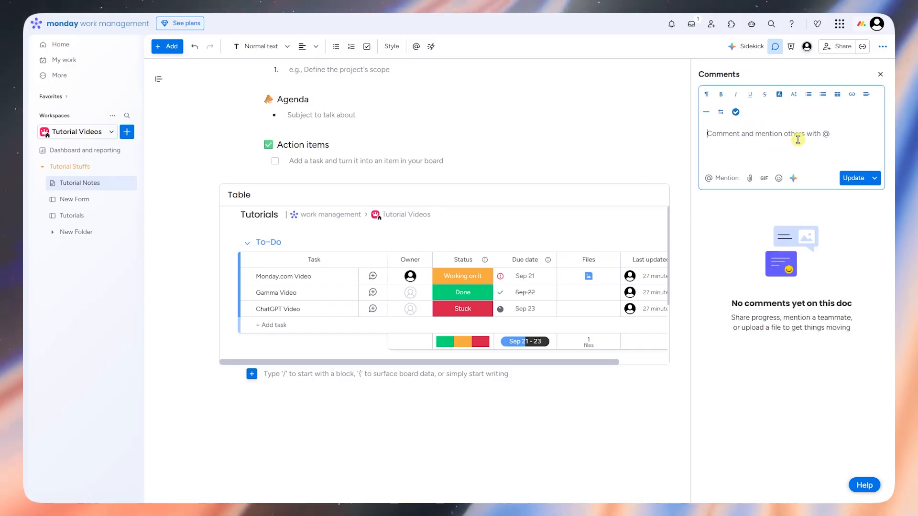
click(882, 75)
click(882, 49)
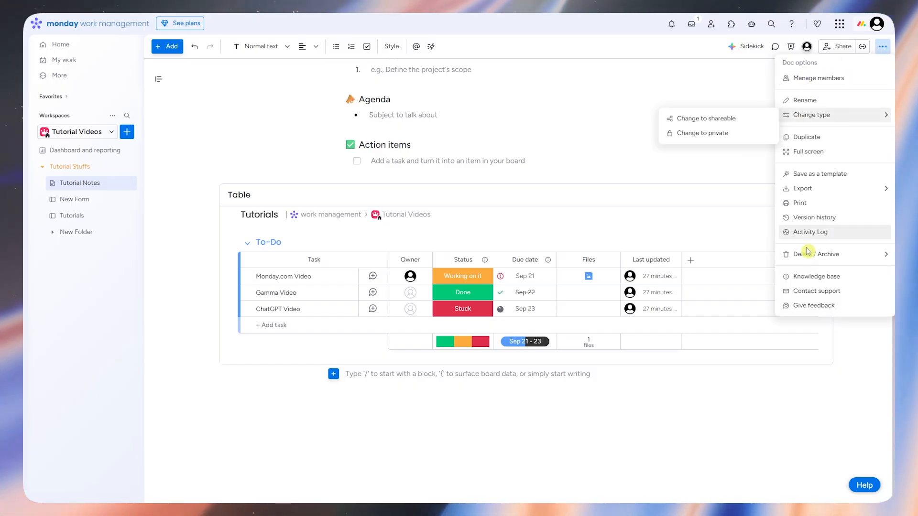
mouse_move(800, 119)
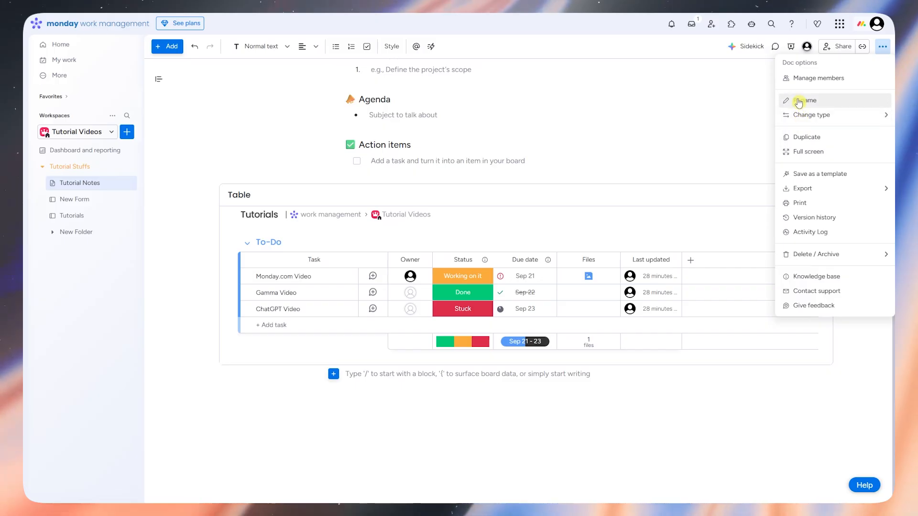
click(535, 82)
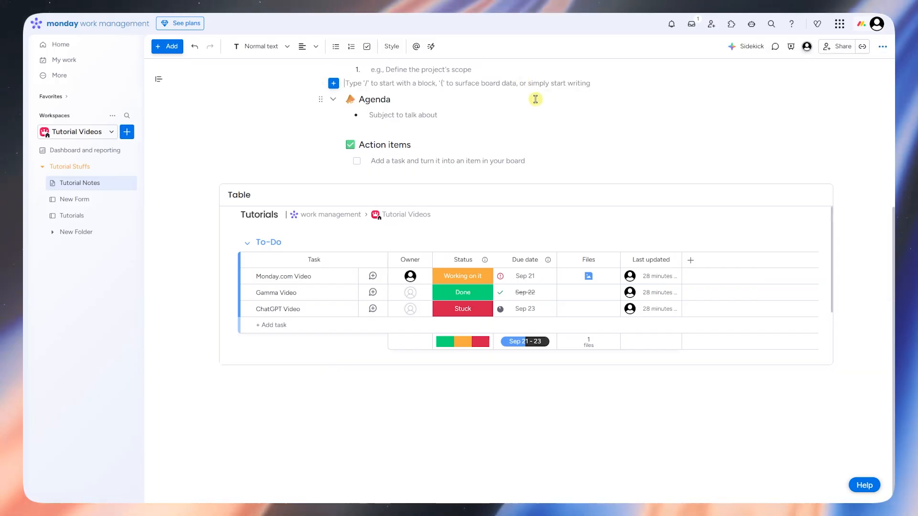
Open New Form in the Tutorial Stuffs folder and rename it "Tutorial Forms".
click(85, 204)
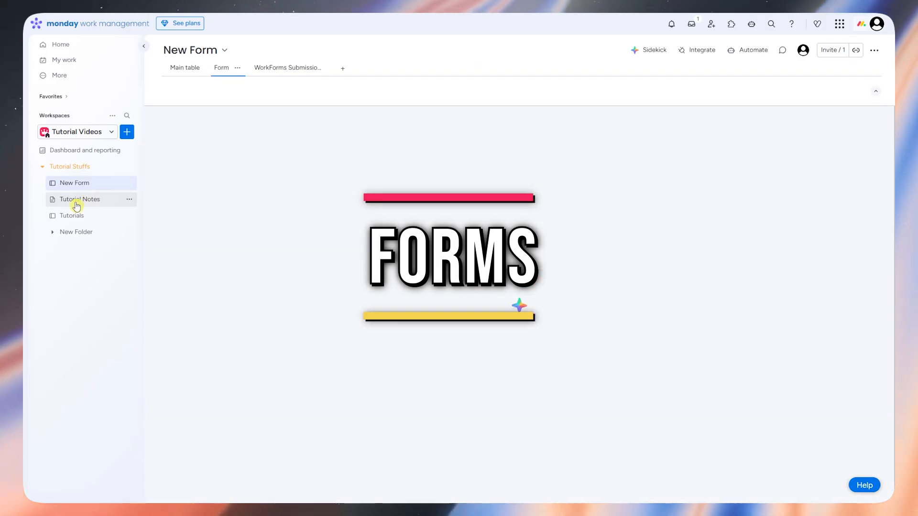
click(200, 53)
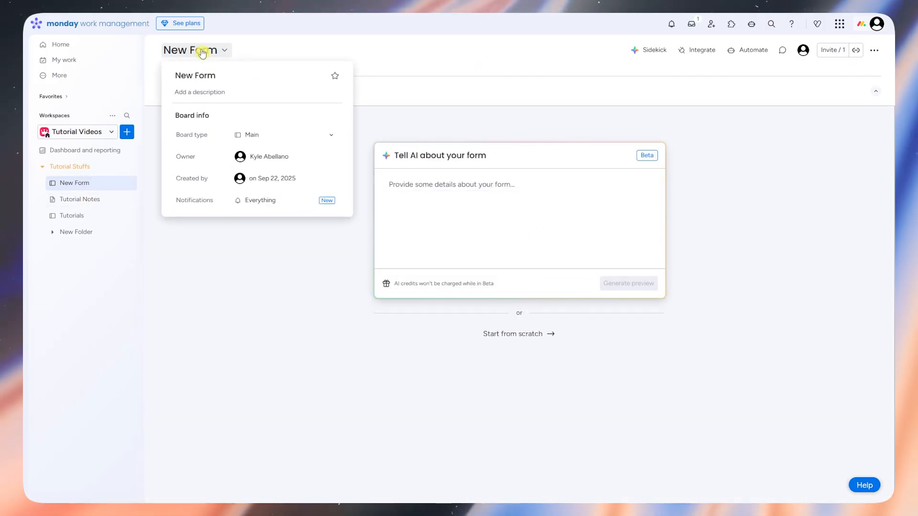
click(218, 74)
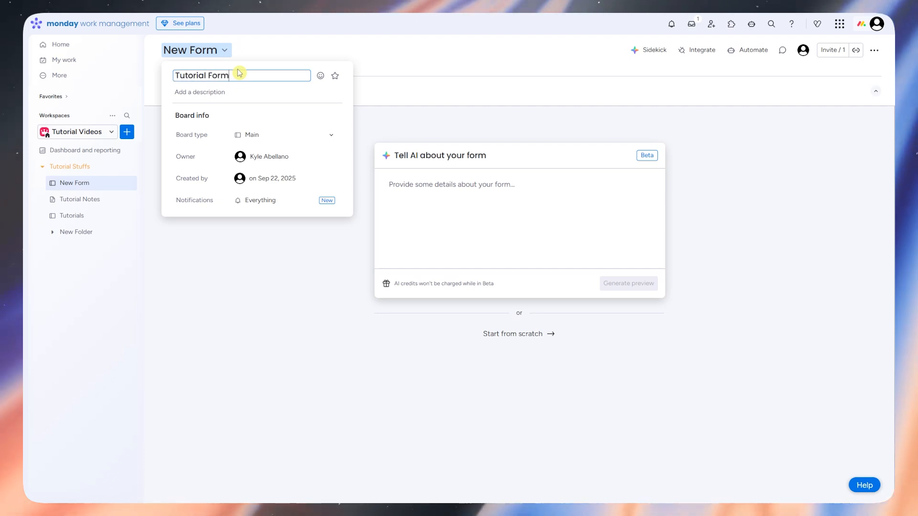
click(240, 92)
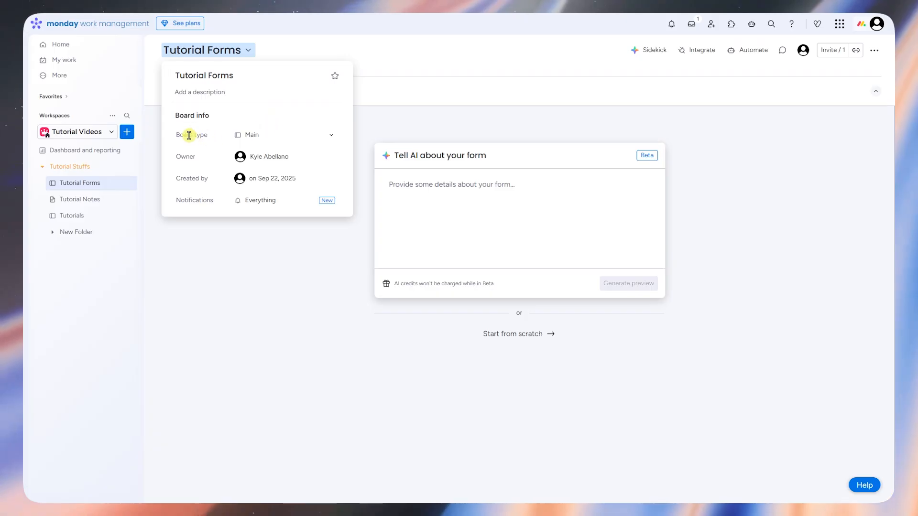
Check the board type choices in the Tutorial Forms board info and close it, keeping the type as Main.
click(261, 136)
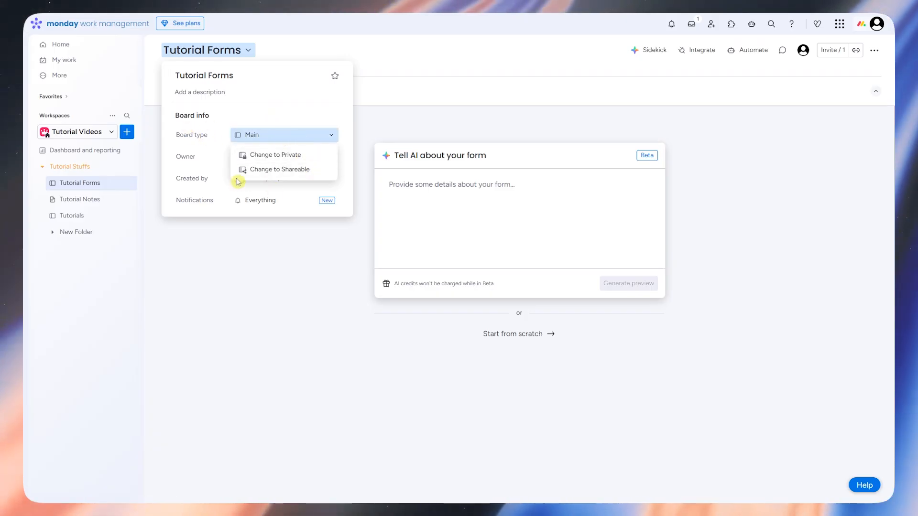
click(201, 154)
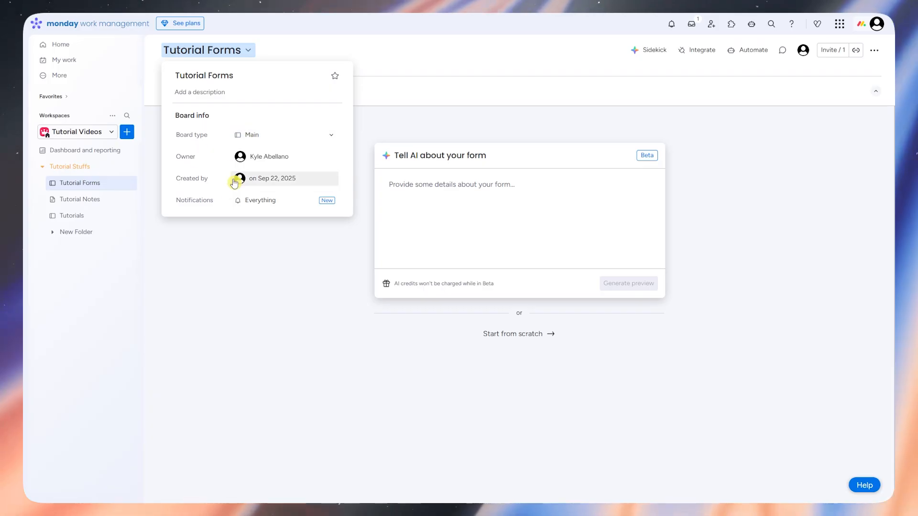
click(387, 74)
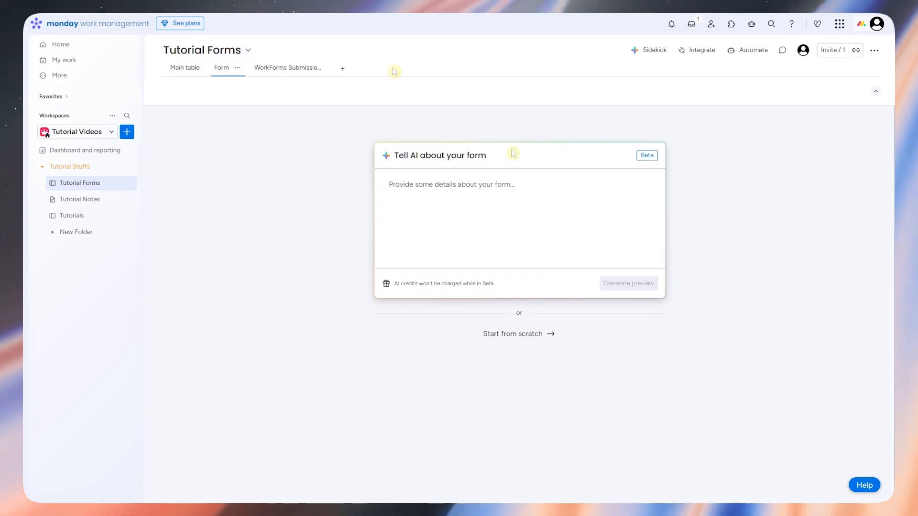
Generate an AI form preview from the prompt "I need a client intake form for how-to tutorial video projects".
click(447, 187)
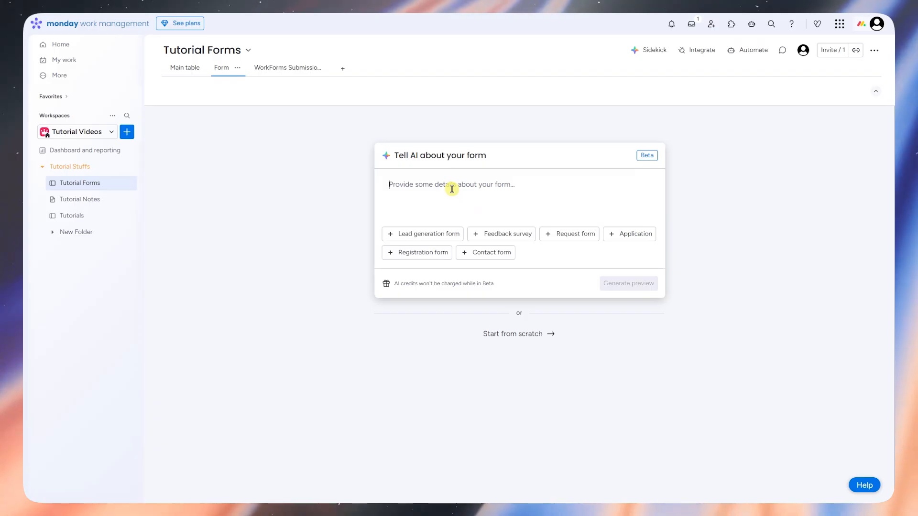
text(I need a client intake form for video projects)
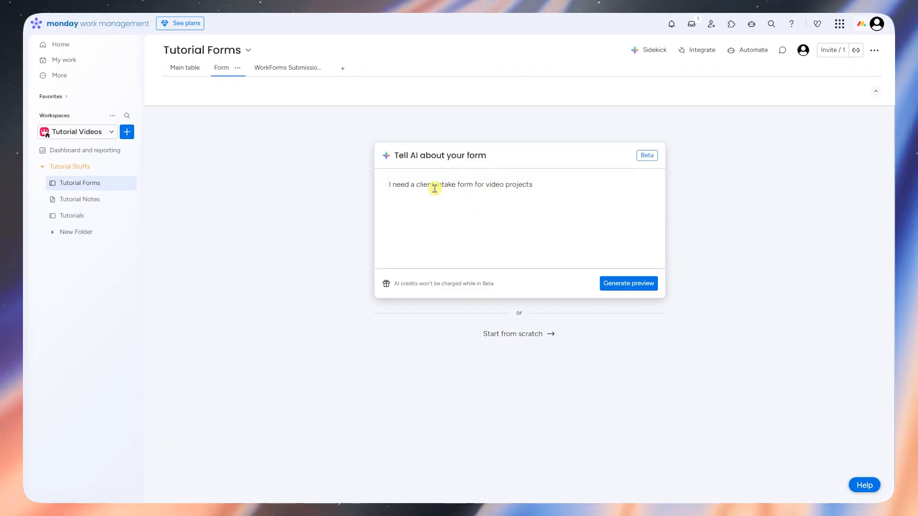
click(484, 185)
text(how )
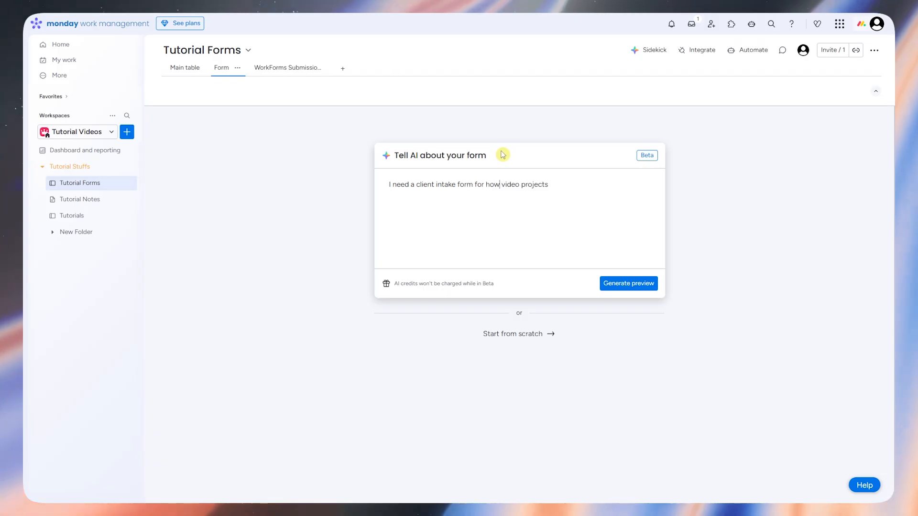
text(-to tutorial)
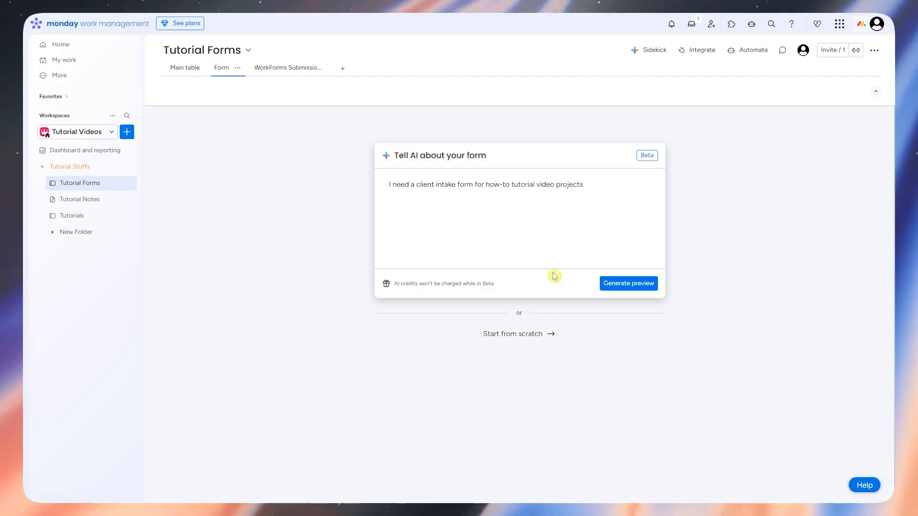
click(623, 286)
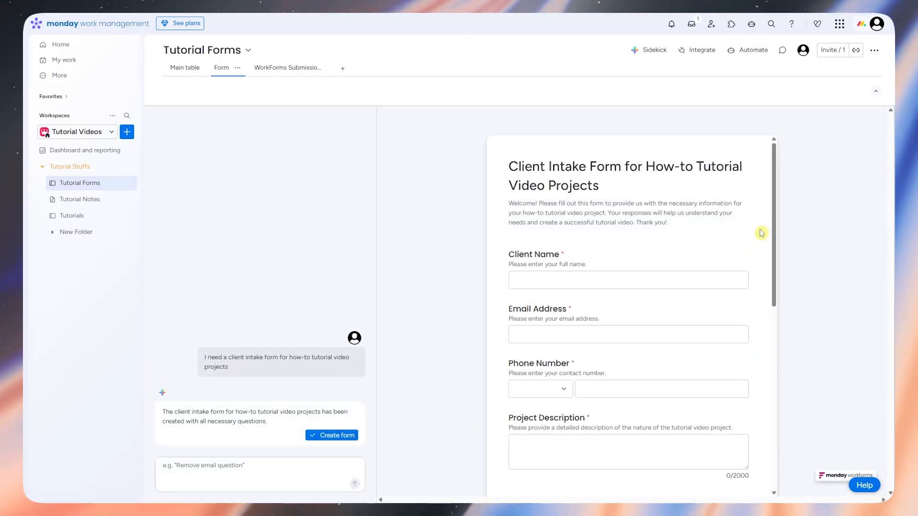
Review all questions in the generated form preview and create the form from it.
scroll(615, 228, down, 5)
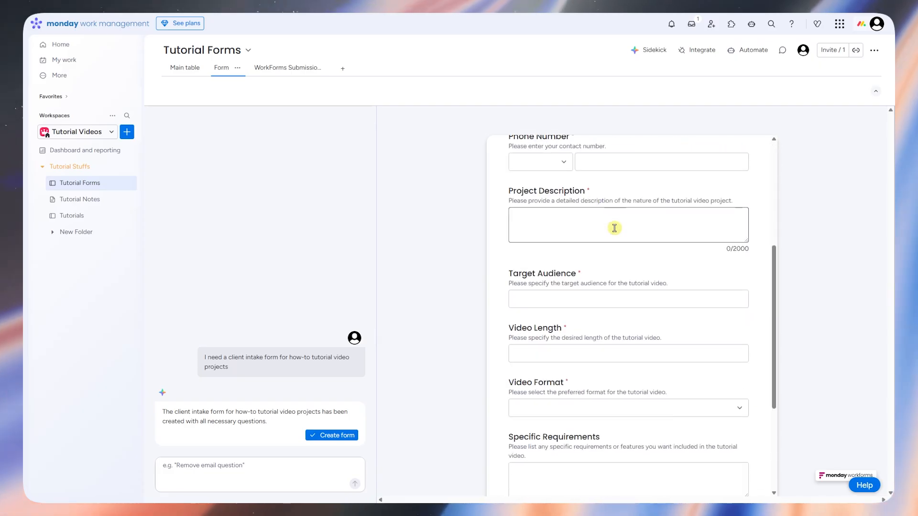
scroll(614, 228, down, 3)
scroll(588, 328, up, 8)
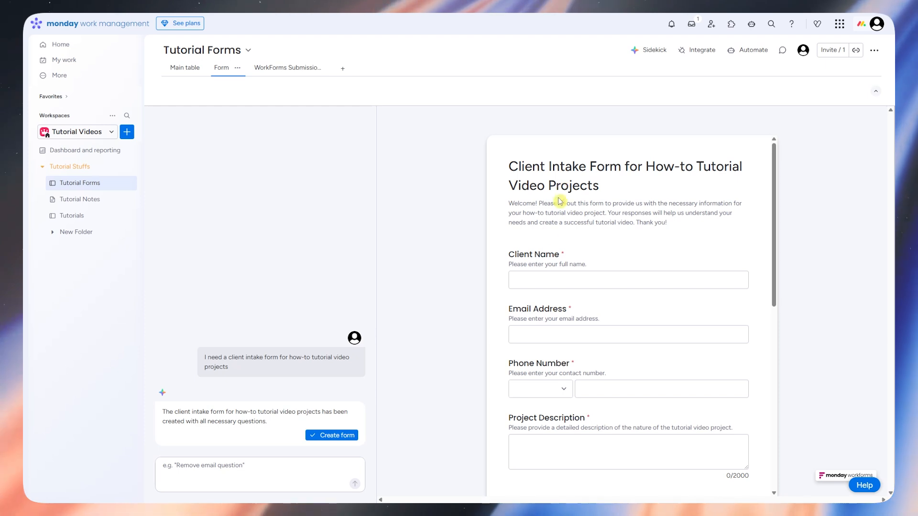
scroll(574, 329, down, 2)
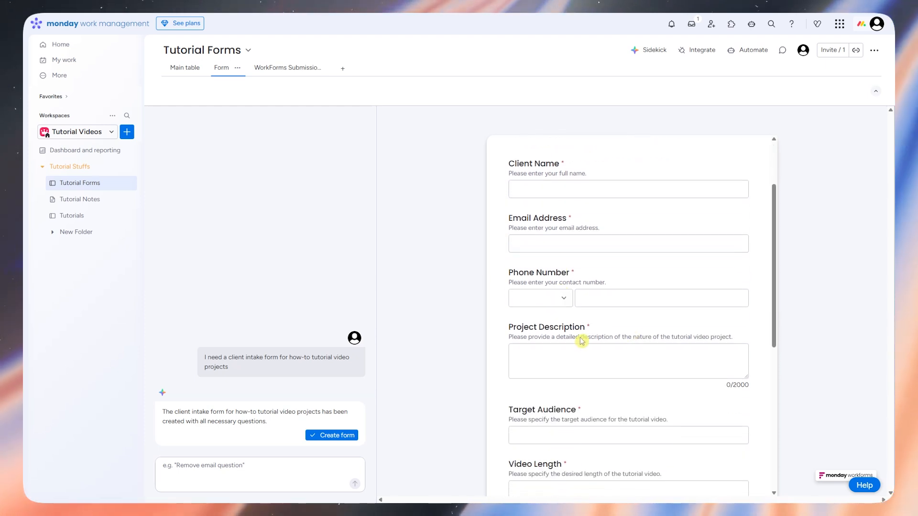
scroll(582, 340, down, 7)
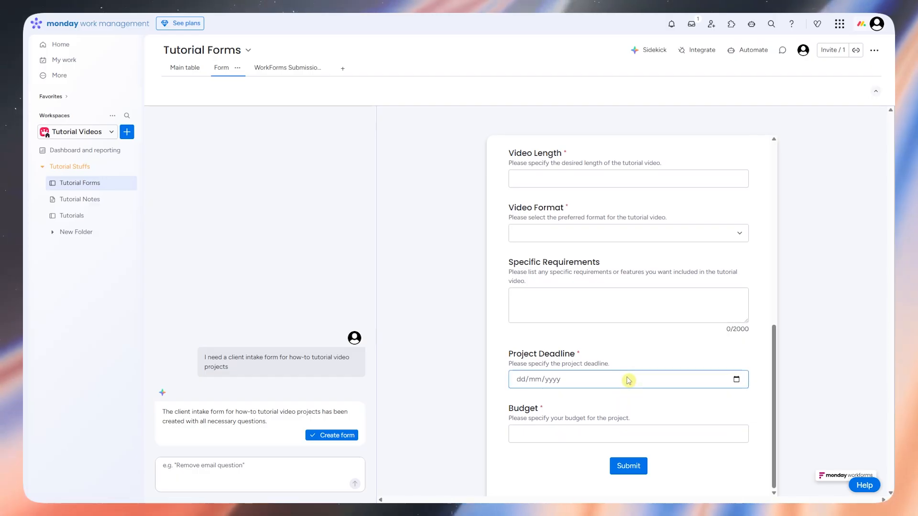
scroll(627, 378, up, 9)
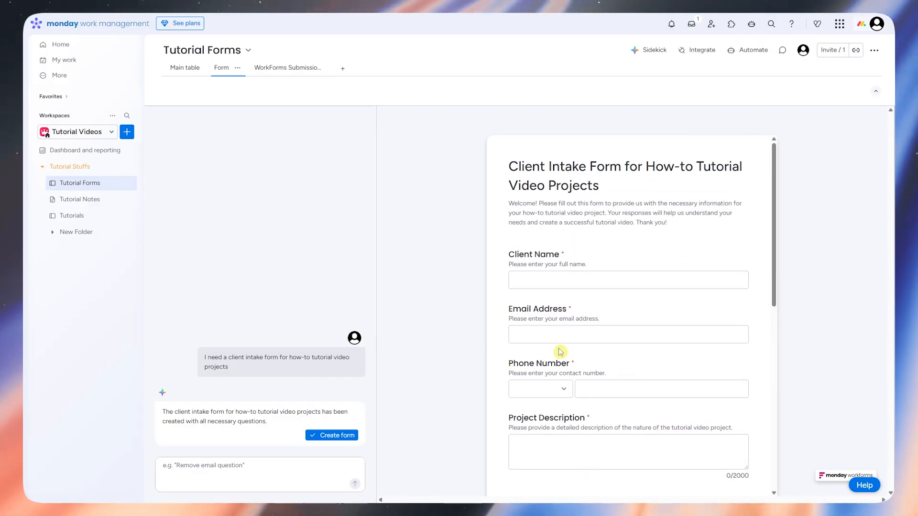
click(337, 436)
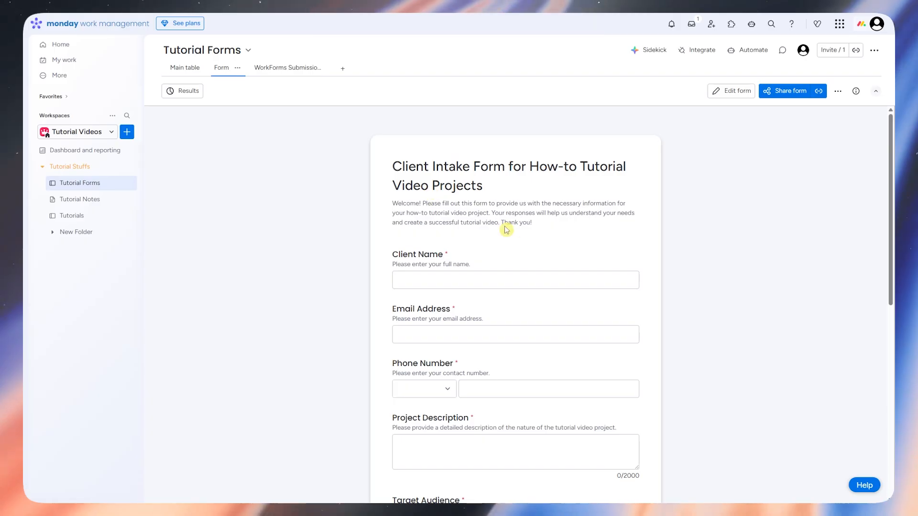
Look through the created form's fields, including the Project Deadline field and the Video Format choices.
scroll(461, 274, down, 8)
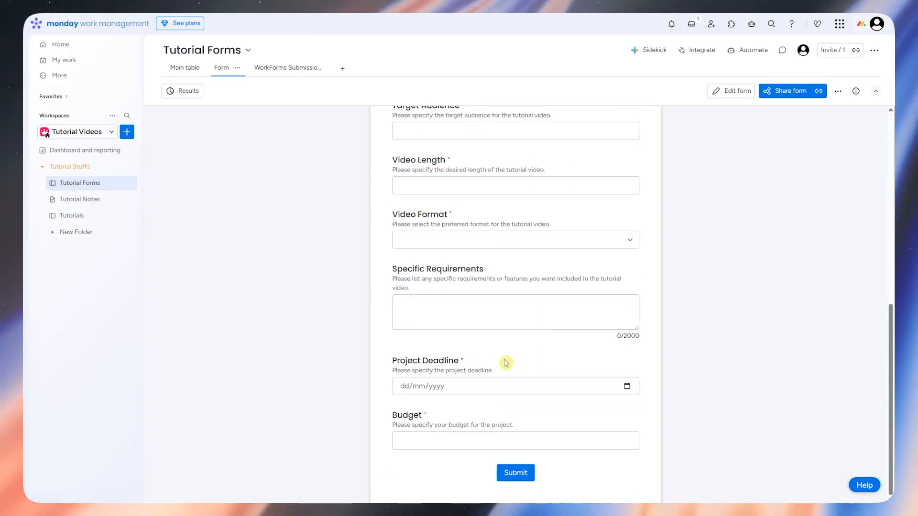
click(497, 387)
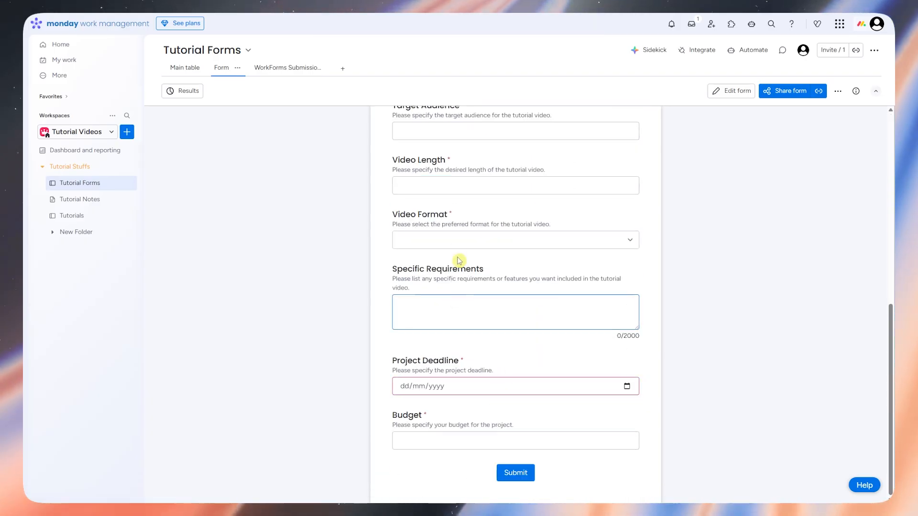
click(455, 240)
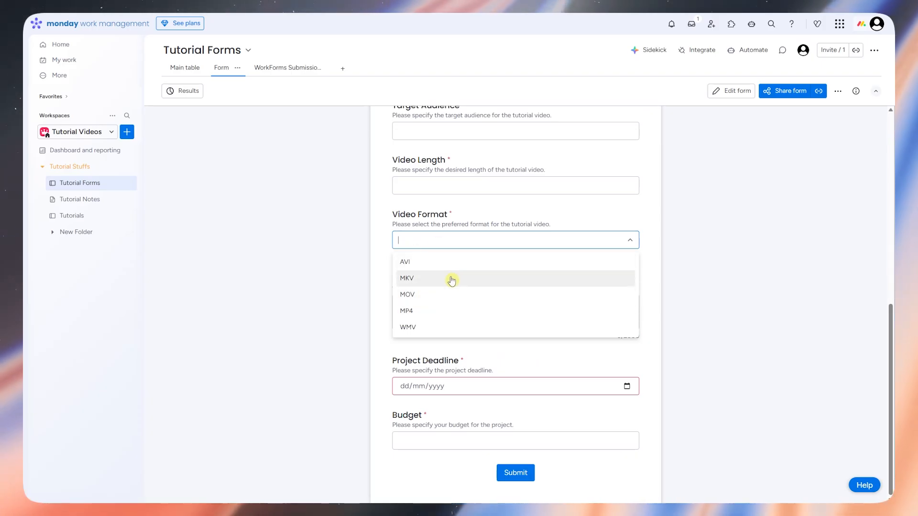
scroll(444, 279, up, 2)
click(394, 172)
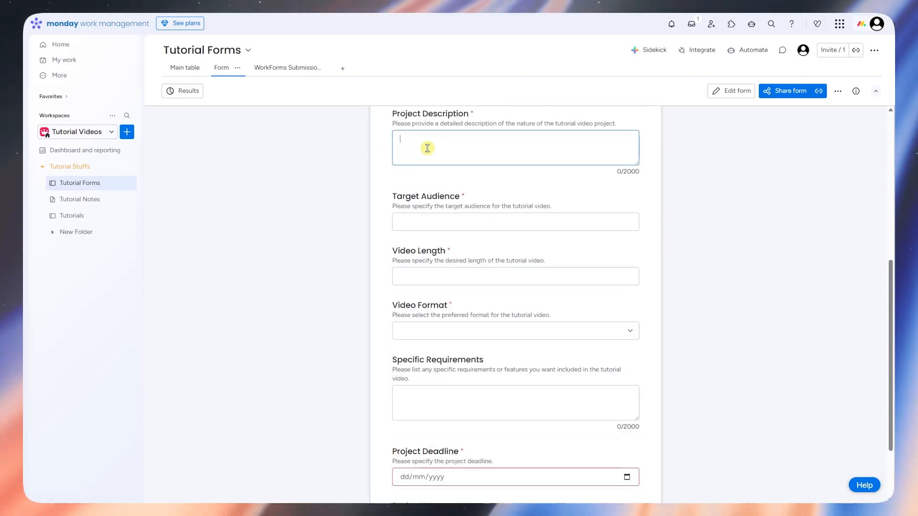
scroll(521, 217, up, 5)
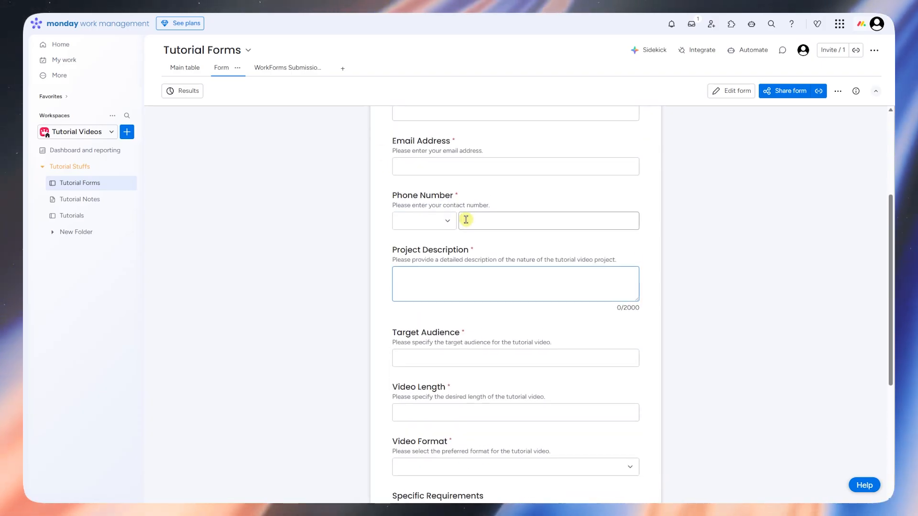
Open the form for editing and go through the introduction to the redesigned form logic until it closes.
click(742, 93)
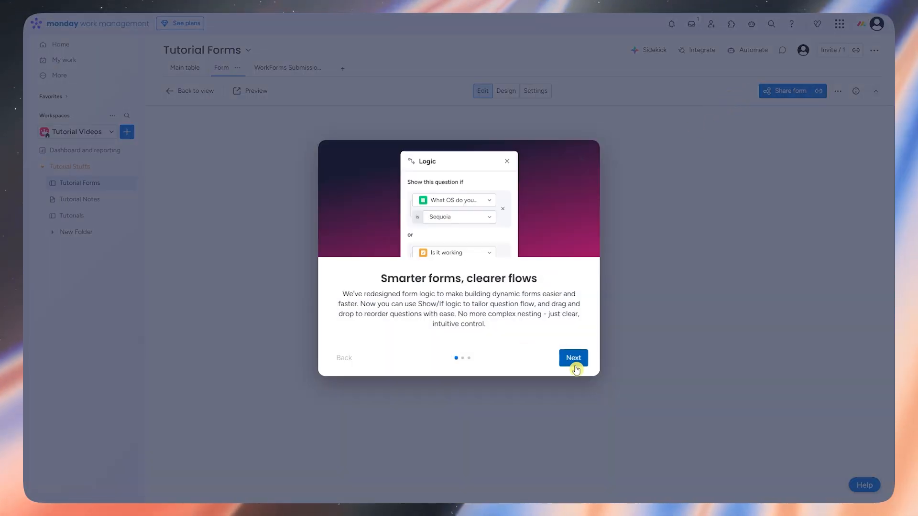
click(575, 366)
click(575, 366)
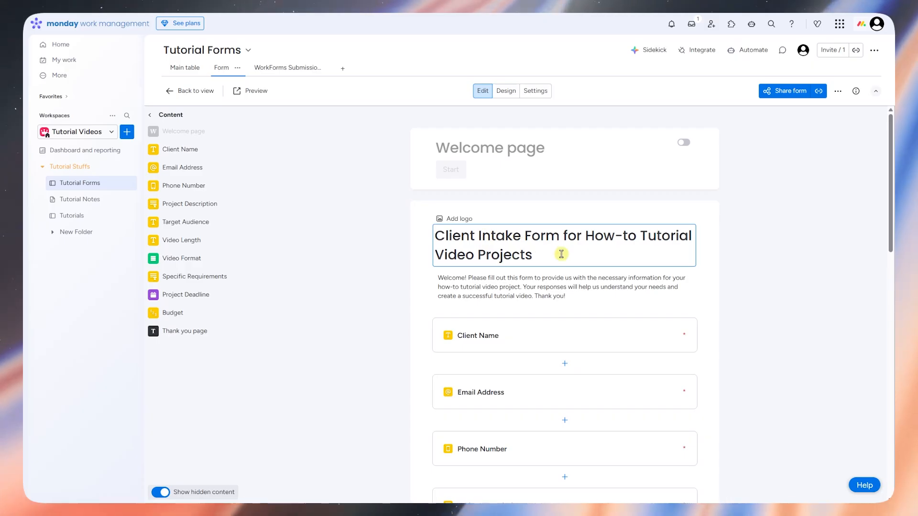
Look over the editable form from its title through the questions down to the thank-you page.
drag(558, 252, 487, 241)
scroll(518, 330, down, 12)
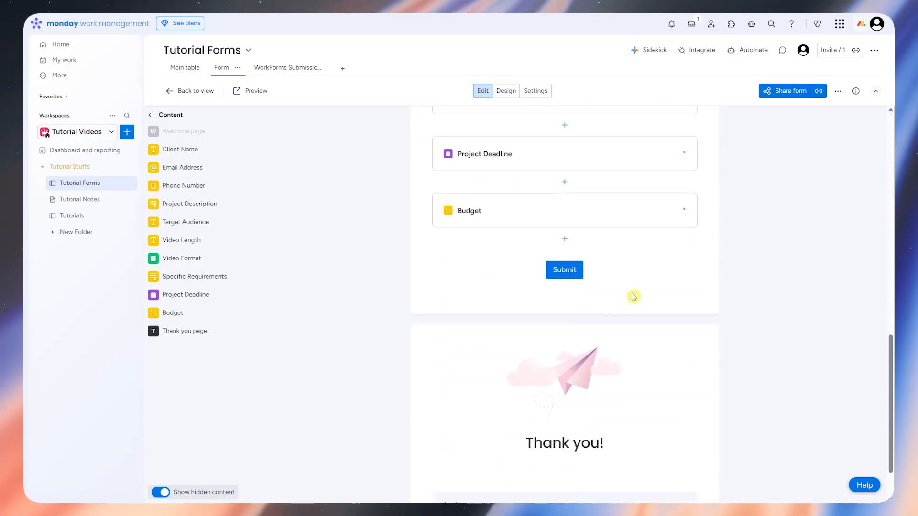
scroll(632, 294, up, 5)
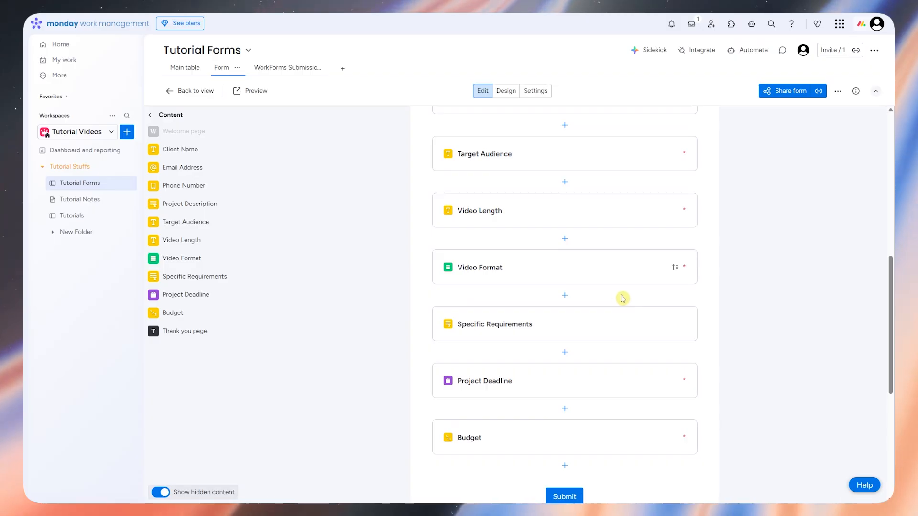
scroll(517, 283, up, 3)
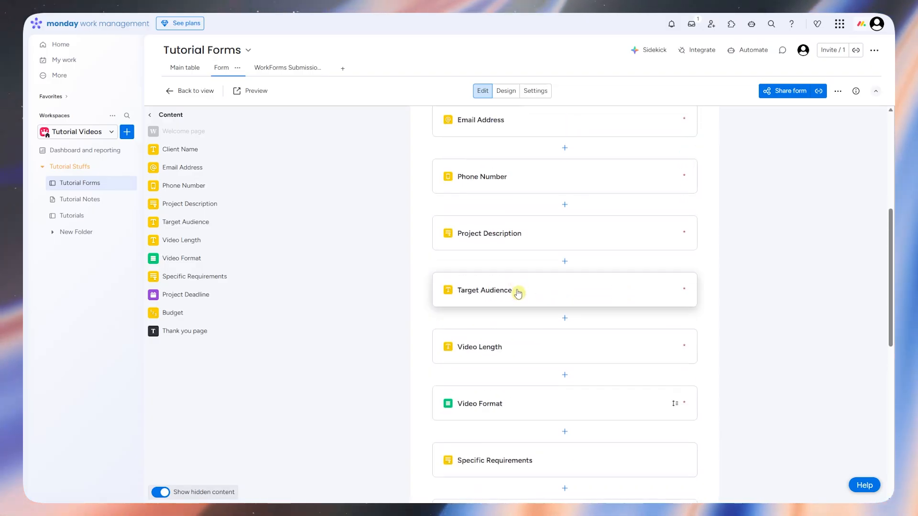
scroll(518, 293, up, 5)
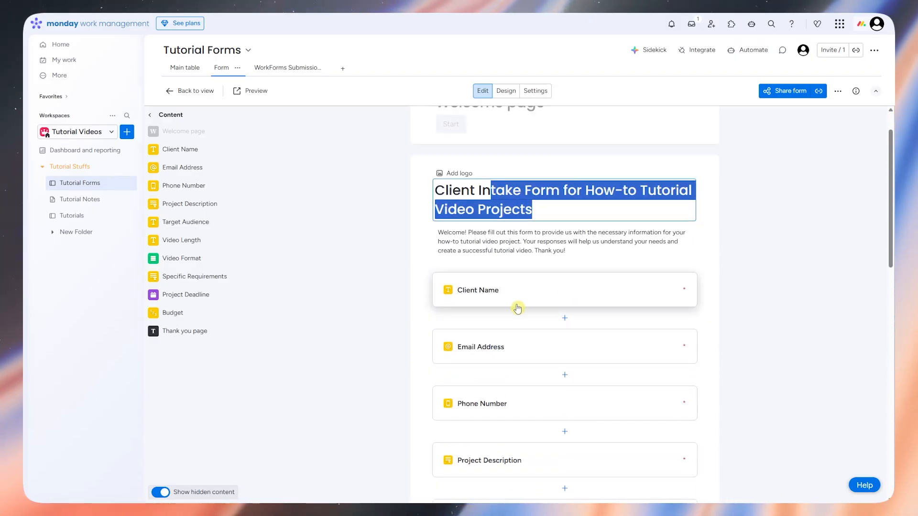
Replace the form's title with "How-to Tutorial Videos Client", leaving the welcome description as it is.
click(564, 212)
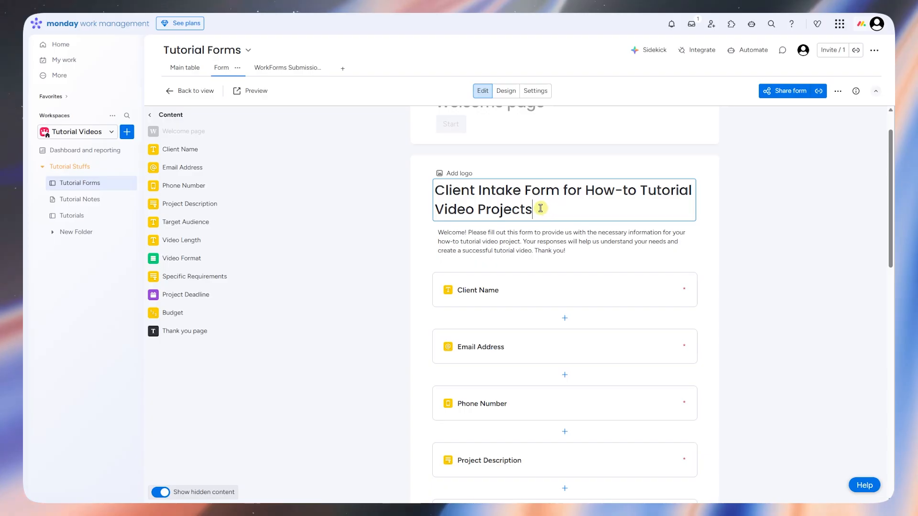
drag(545, 209, 438, 181)
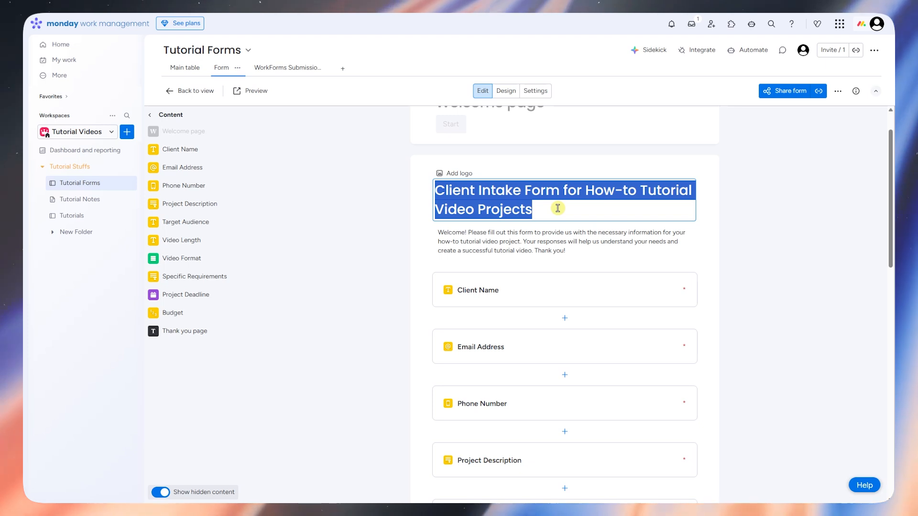
key(BackSpace)
text(How-to)
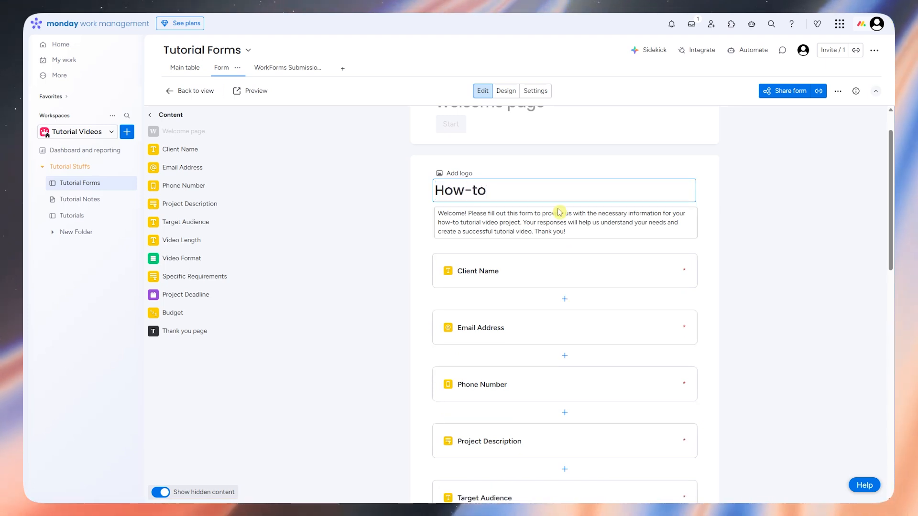
key(BackSpace)
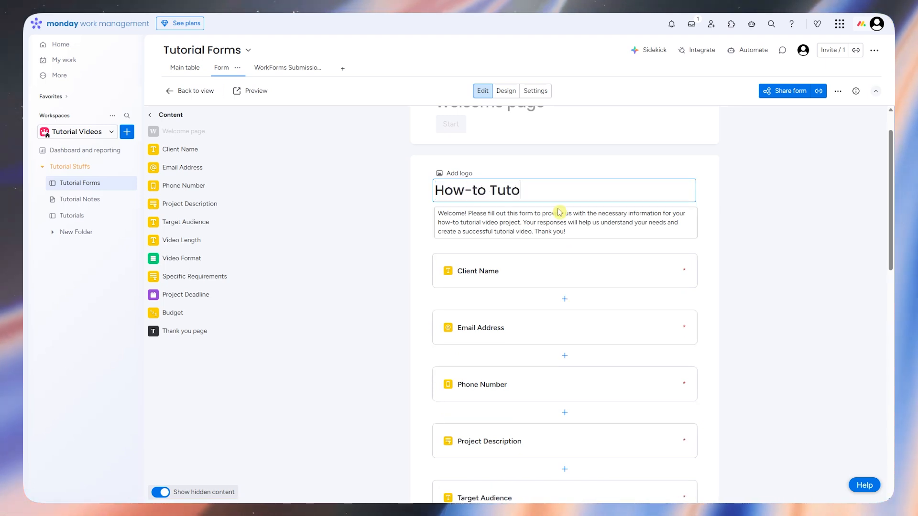
text(o Tutorial Videos Clients)
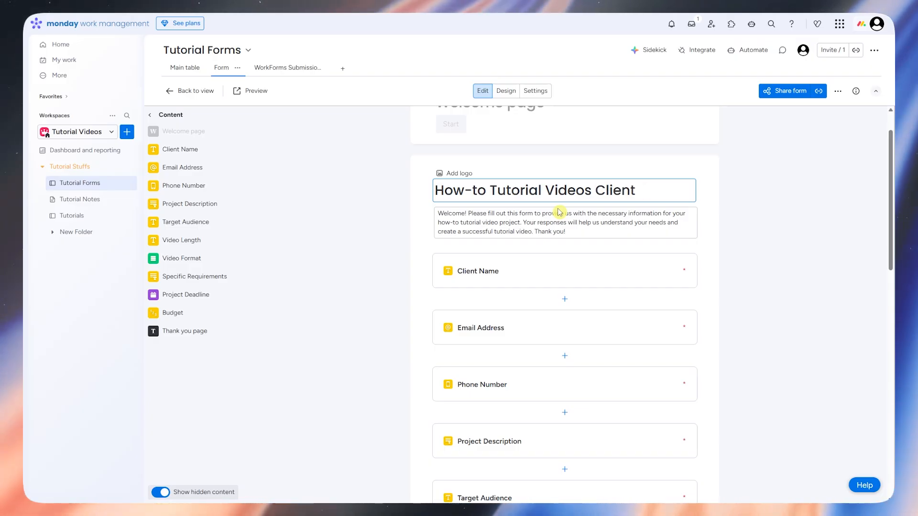
click(506, 234)
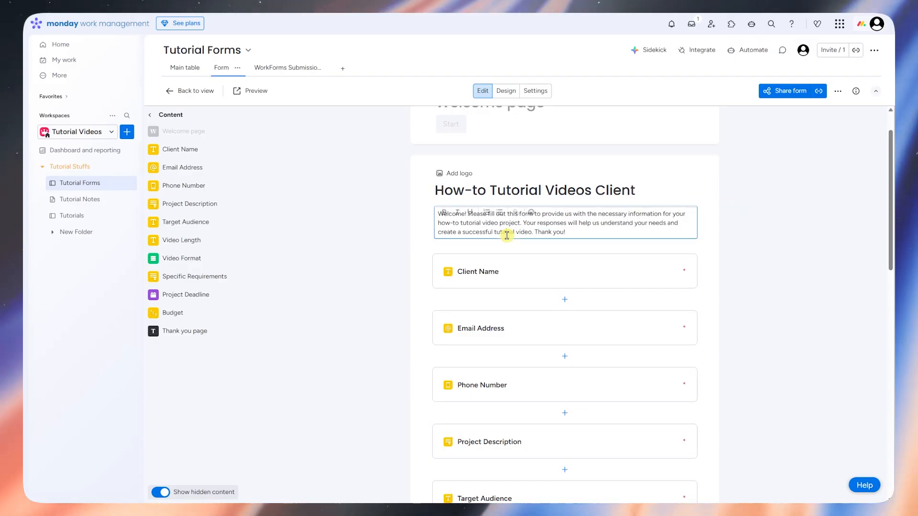
Expand the Client Name question and open its question settings.
click(540, 296)
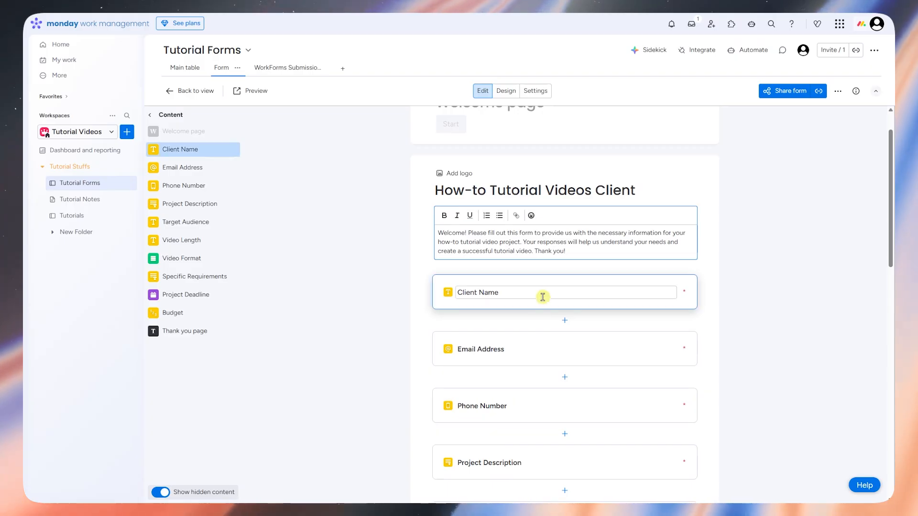
scroll(503, 303, down, 1)
scroll(530, 157, up, 1)
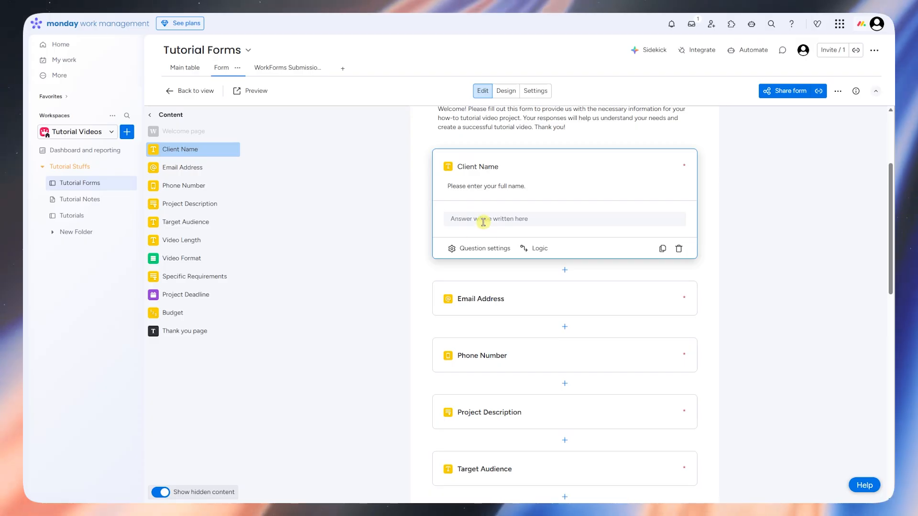
click(485, 250)
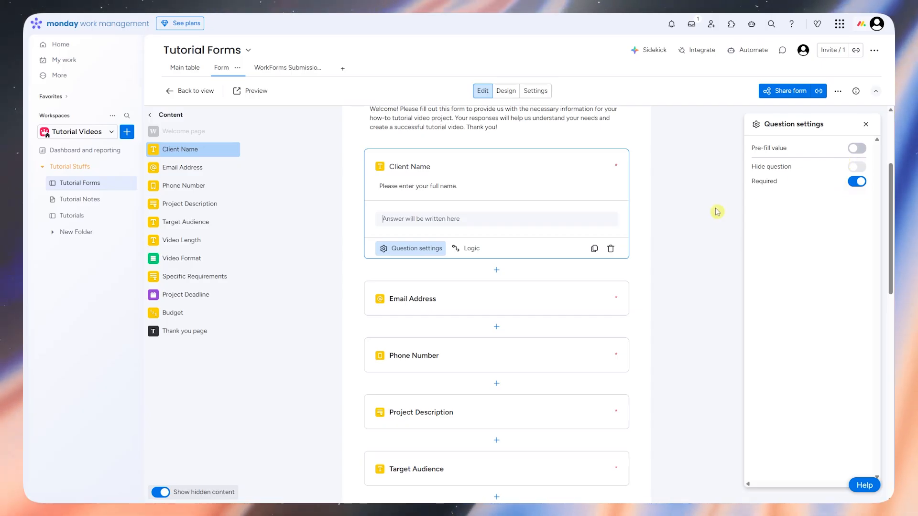
Turn on the pre-fill value for the Client Name question to check its source and field options, and turn it back off.
click(858, 149)
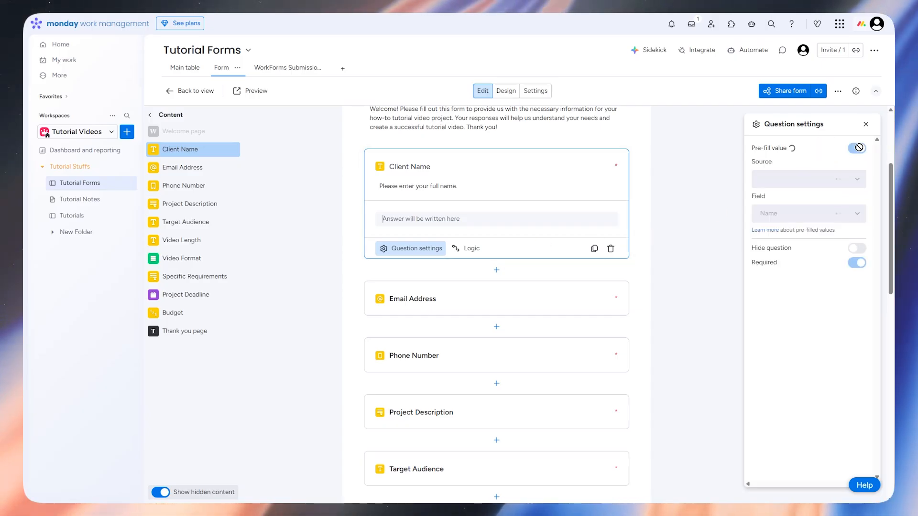
click(803, 181)
click(806, 238)
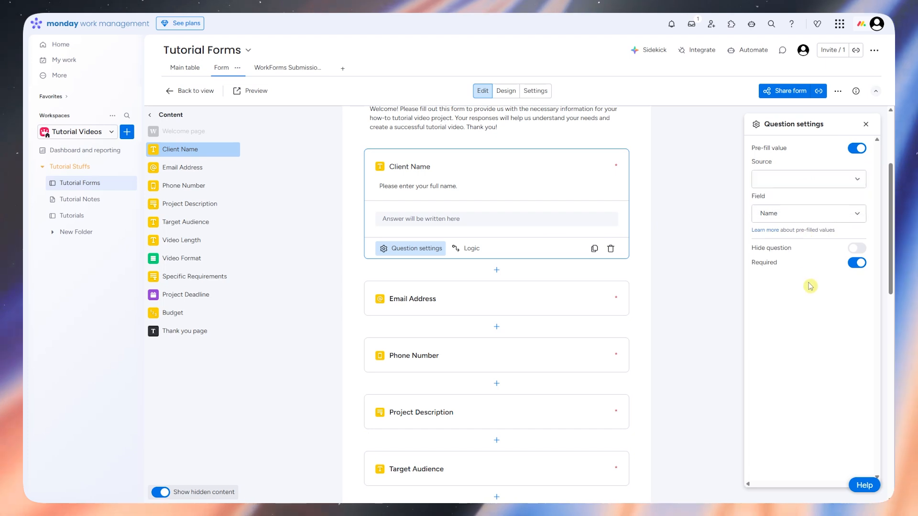
click(859, 148)
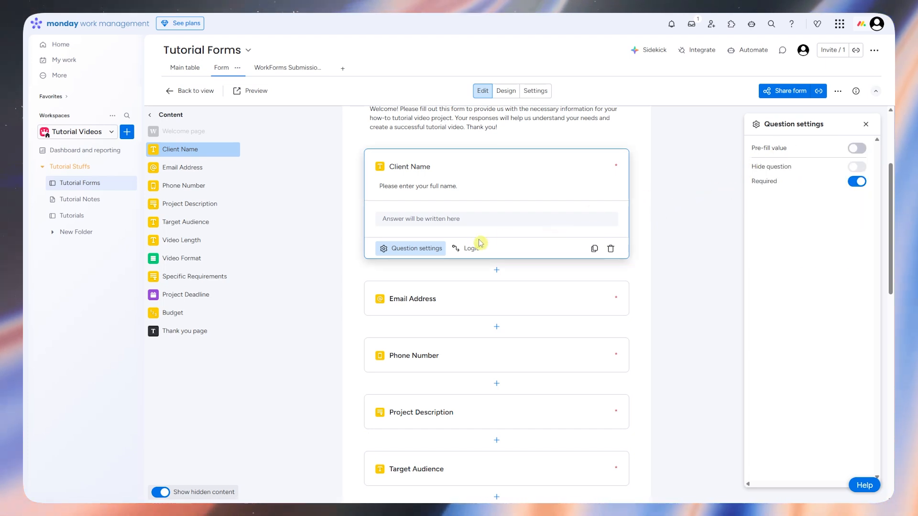
Check the Client Name question's logic conditions and its selectable questions, leaving the logic empty.
click(466, 250)
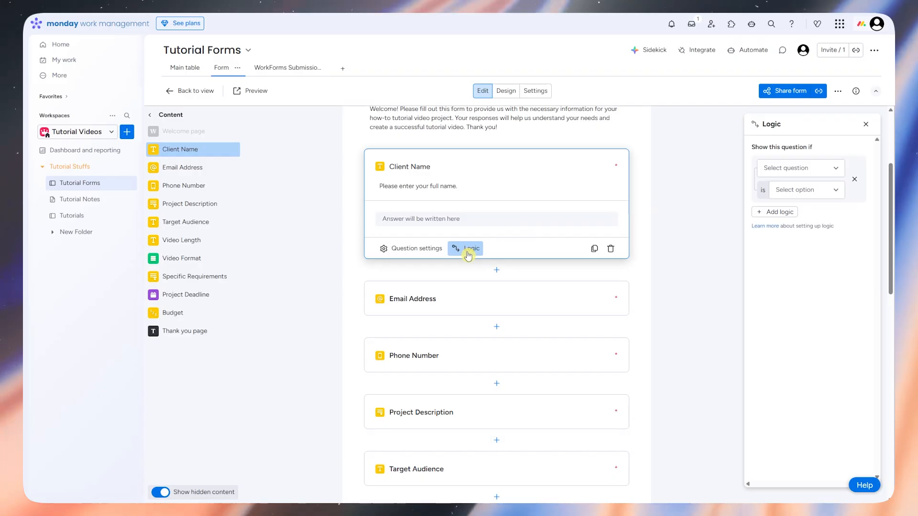
click(797, 172)
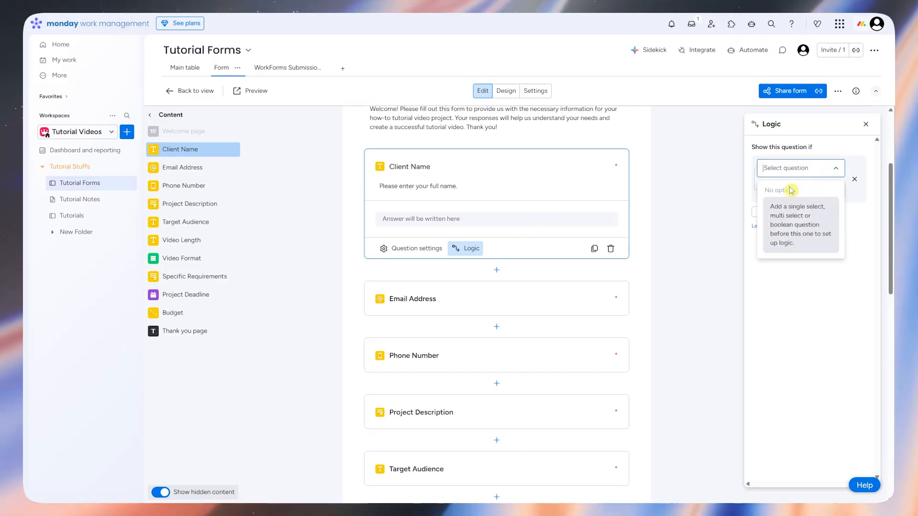
click(860, 341)
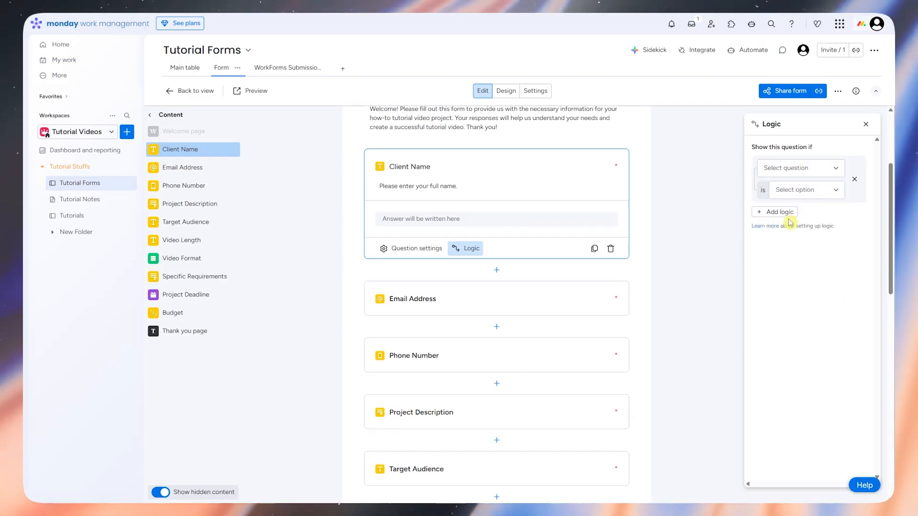
click(866, 127)
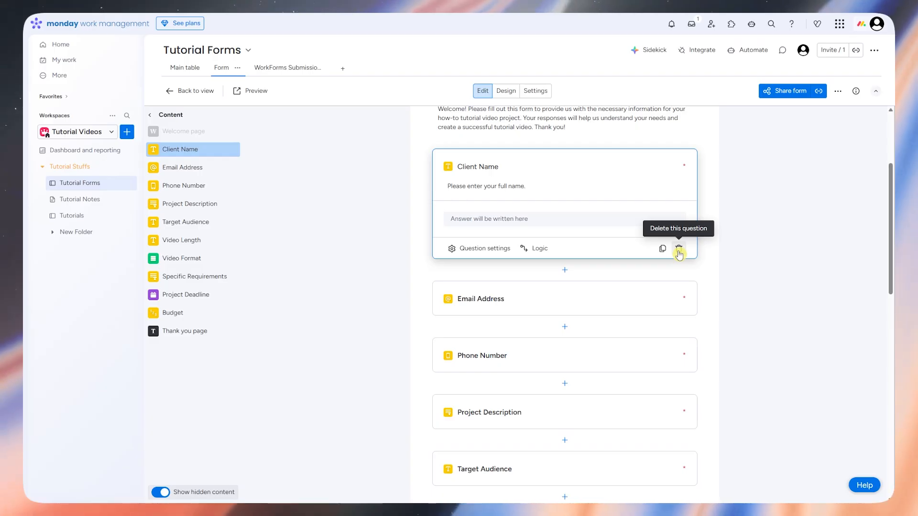
Look through the question types that can be added below the Client Name question, without adding one.
click(564, 269)
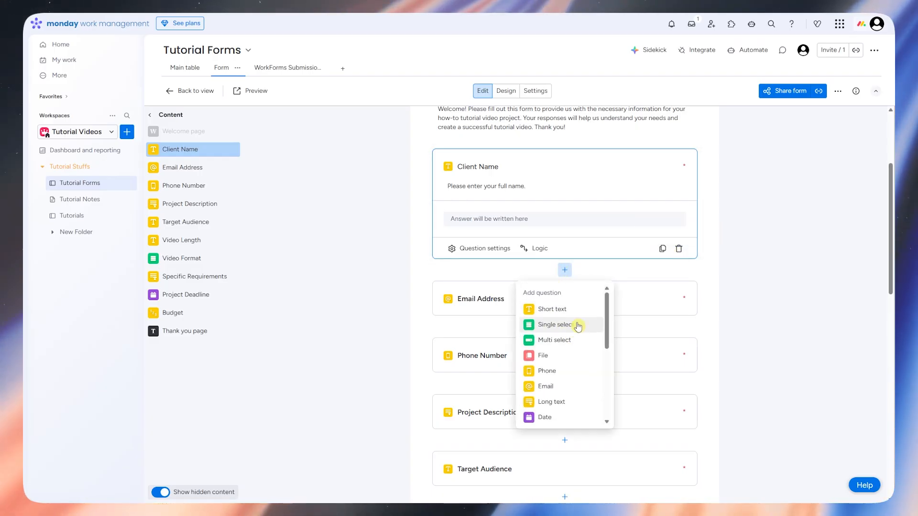
scroll(589, 312, down, 5)
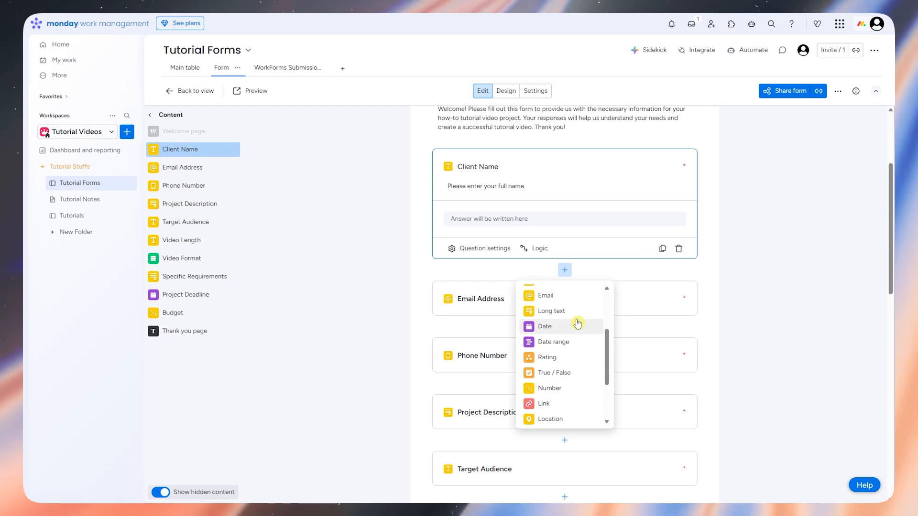
scroll(580, 322, up, 5)
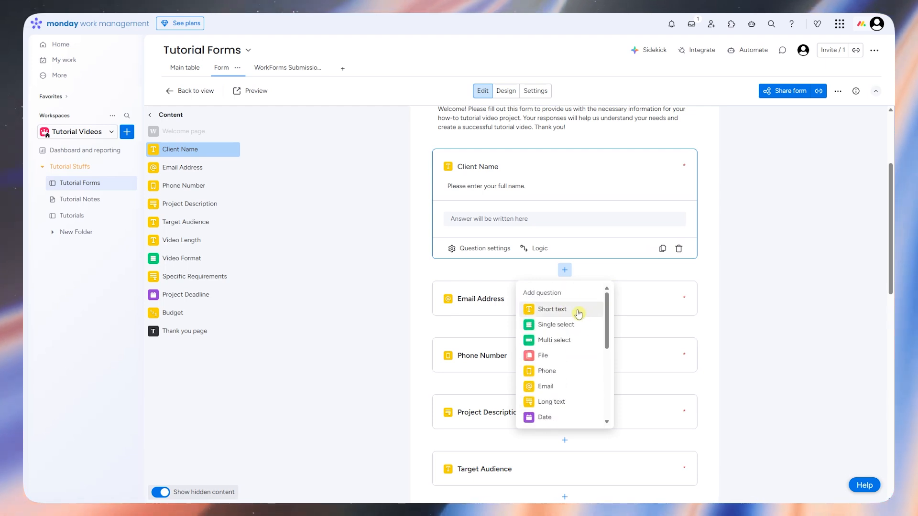
scroll(568, 371, down, 5)
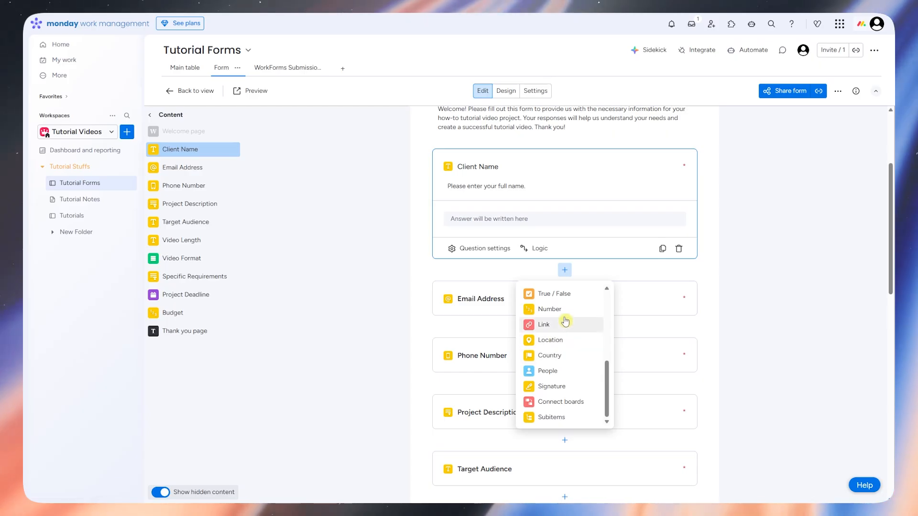
click(749, 301)
Expand the Project Deadline question and check the submit button block at the end of the form.
scroll(592, 305, down, 8)
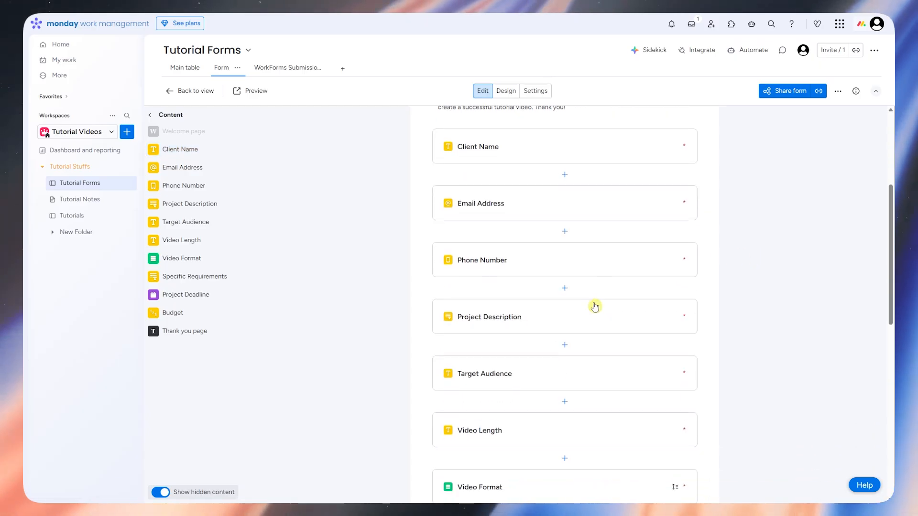
click(602, 268)
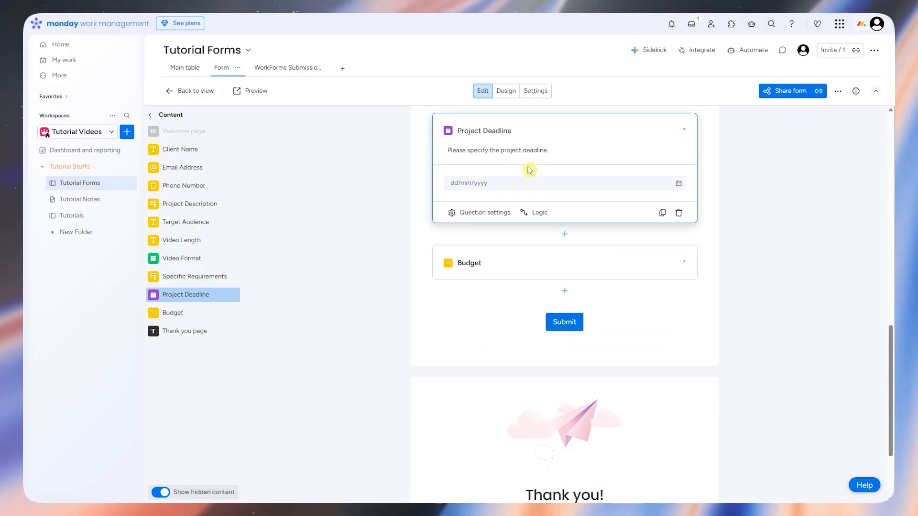
click(621, 322)
click(424, 365)
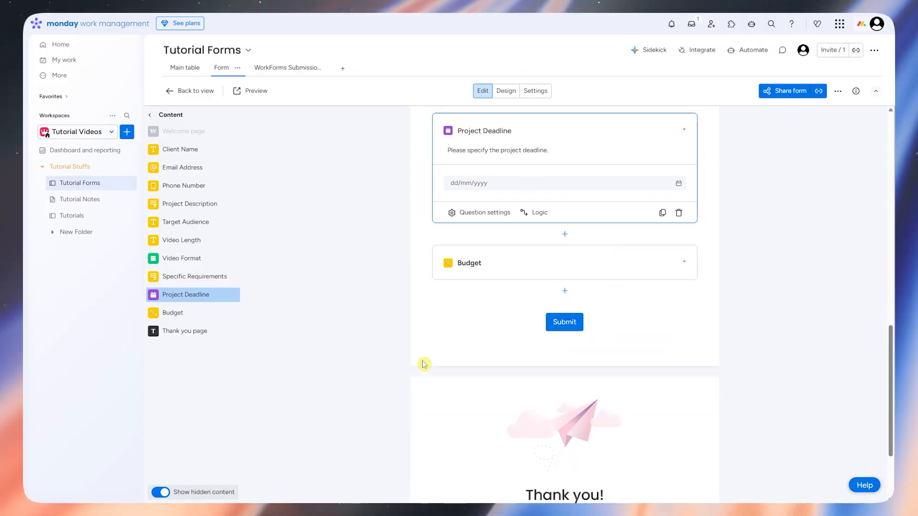
Replace the form's submit button text with "Finish".
click(605, 329)
click(465, 362)
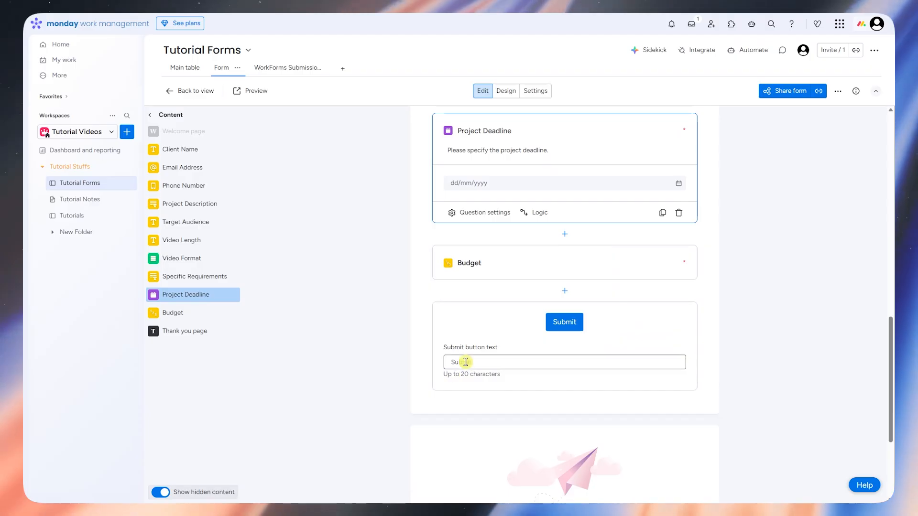
text(Subm)
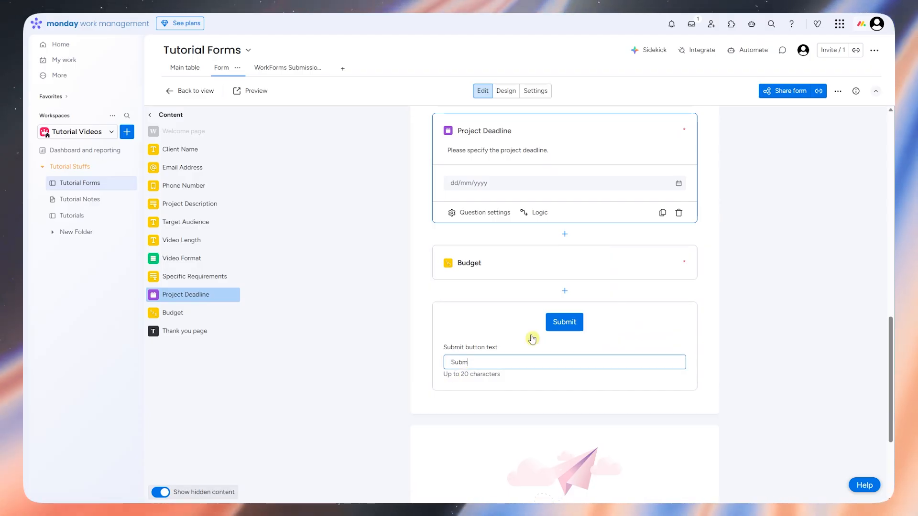
key(BackSpace)
key(BackSpace)
key(BackSpace)
text(Click)
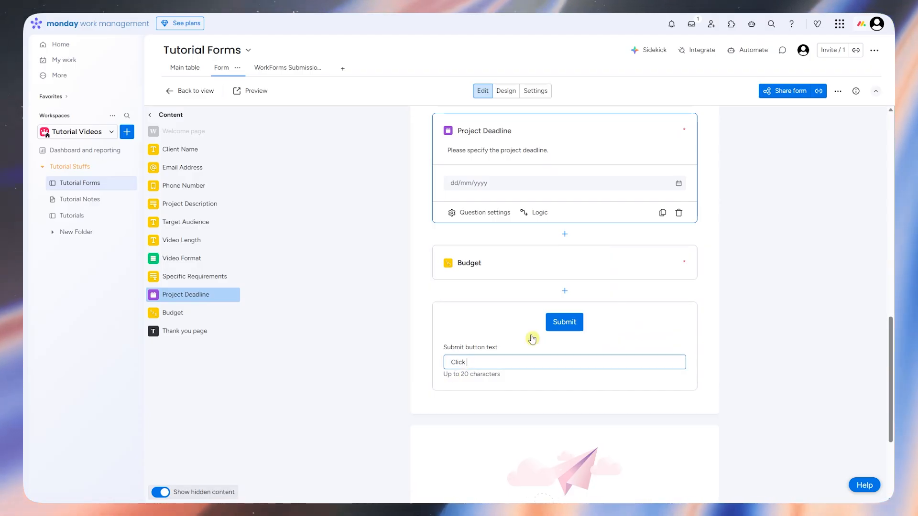
text( here to procee)
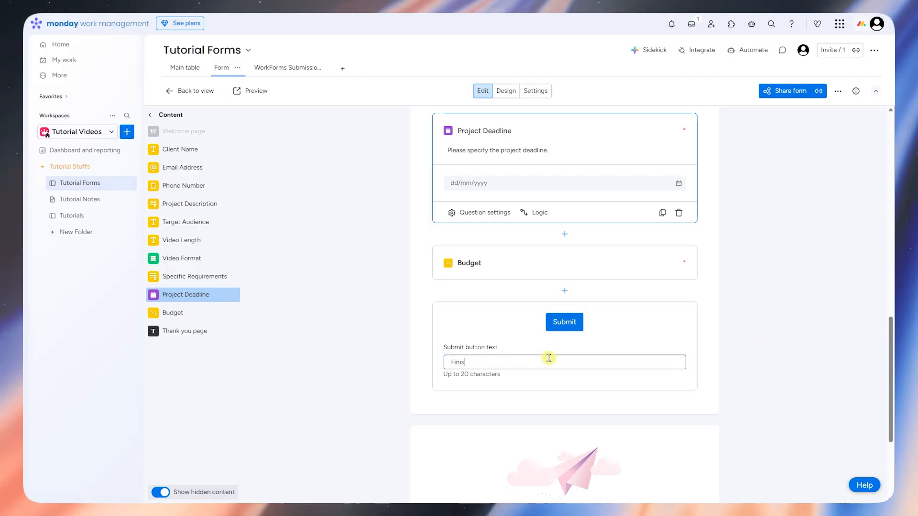
click(776, 350)
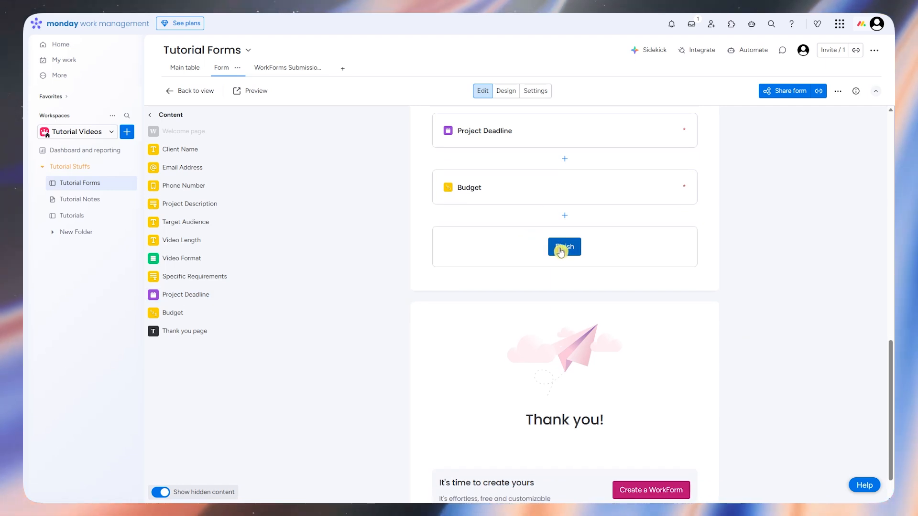
Examine the thank-you page's title, description and image options, leaving them as they are.
scroll(559, 248, down, 2)
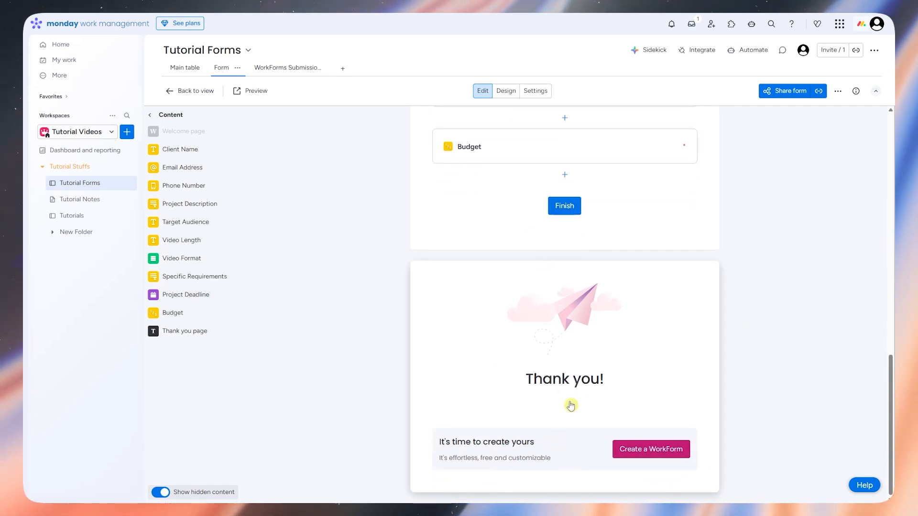
click(580, 368)
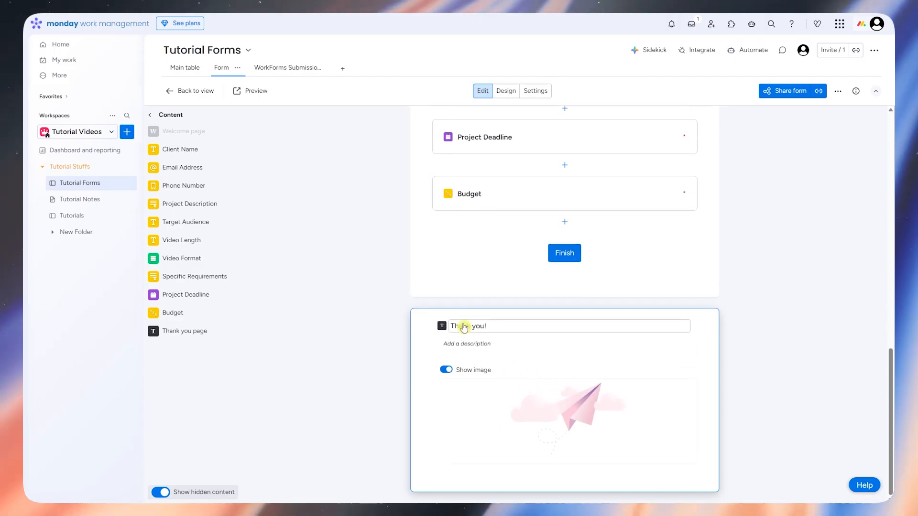
click(502, 345)
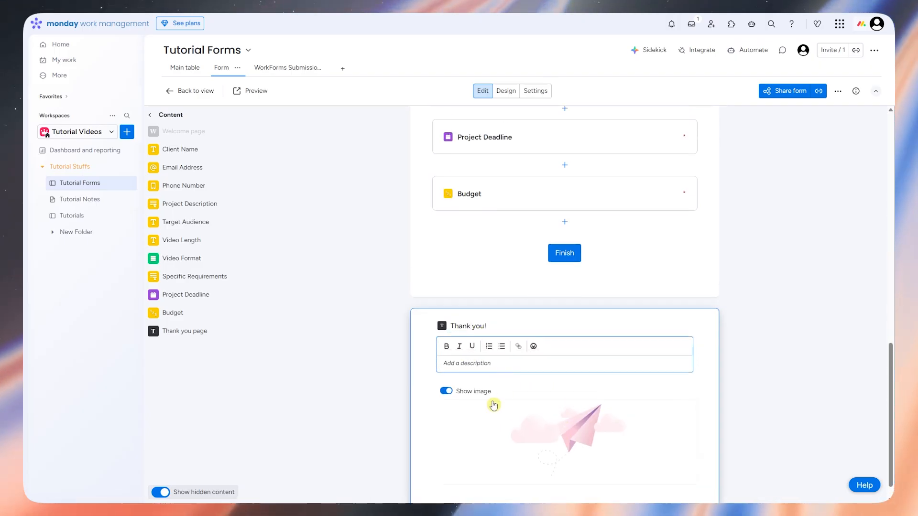
click(524, 429)
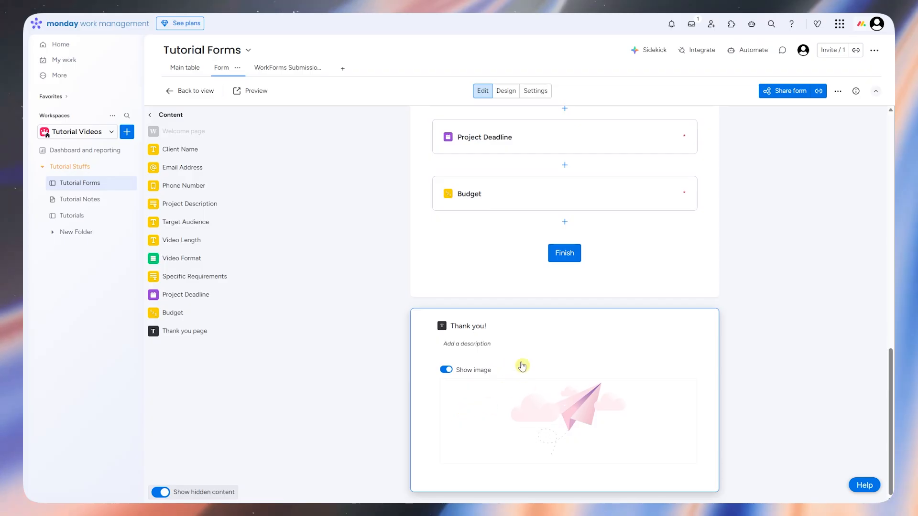
click(769, 342)
scroll(751, 334, down, 1)
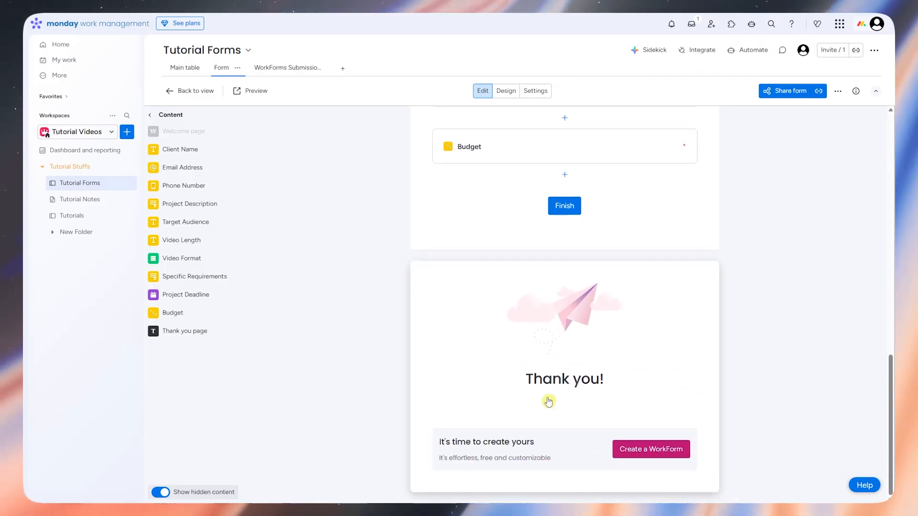
Leave the form editor and look over the How-to Tutorial Videos Client form as respondents see it.
scroll(649, 363, up, 12)
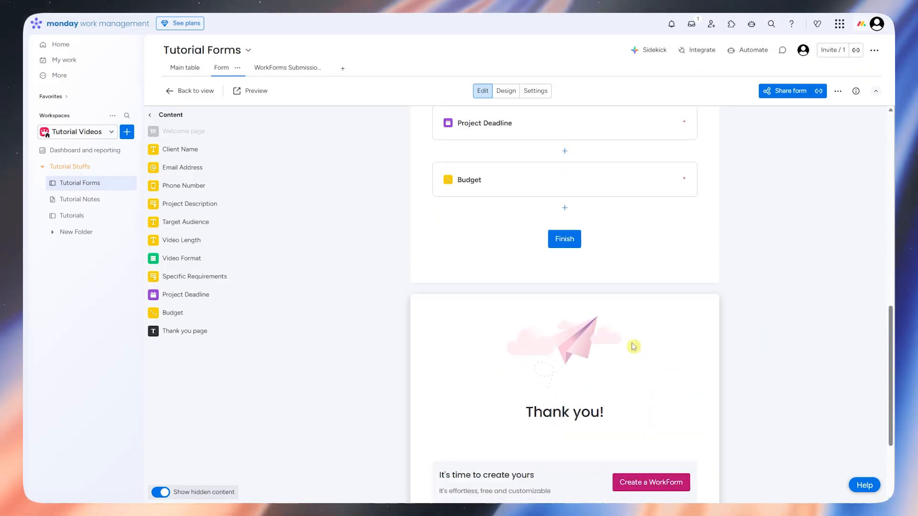
scroll(498, 259, up, 3)
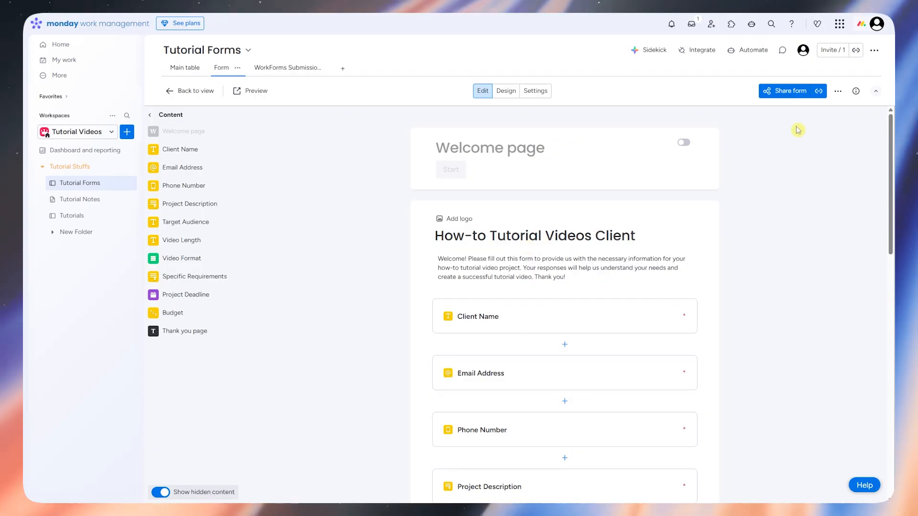
click(189, 97)
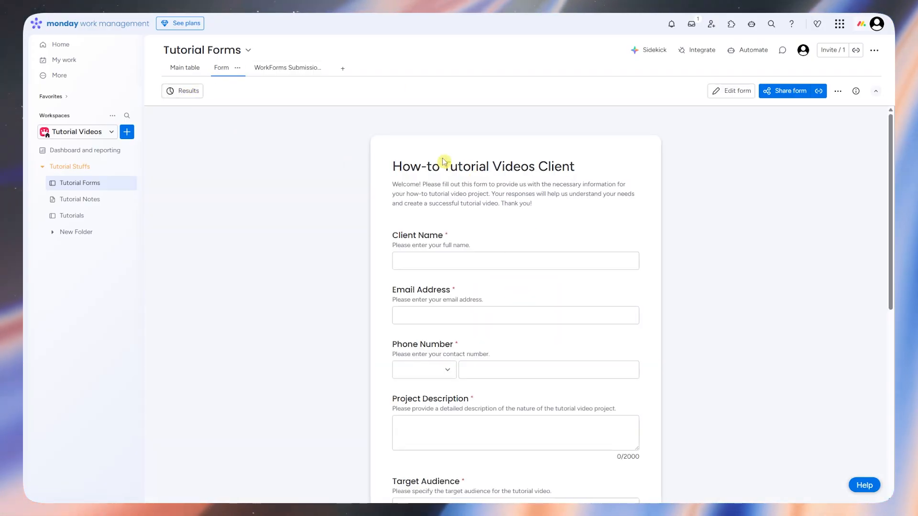
scroll(535, 197, down, 8)
scroll(560, 383, up, 8)
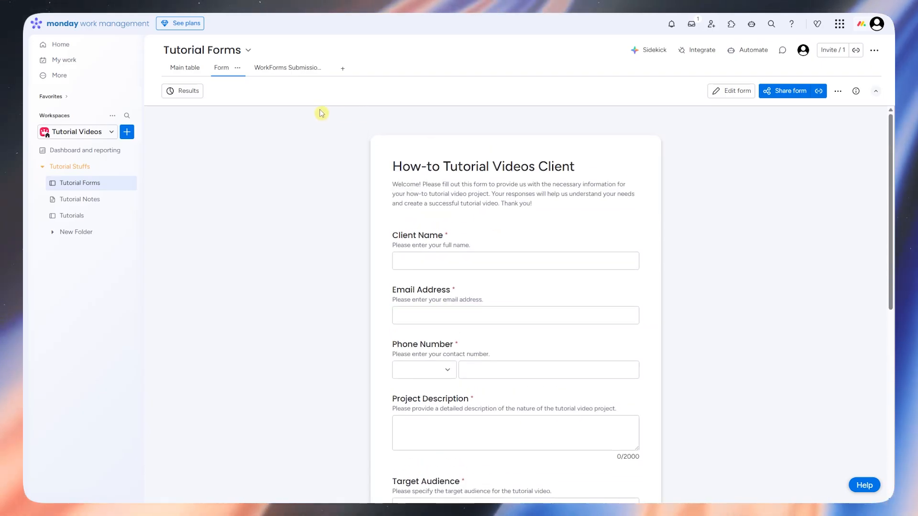
click(527, 254)
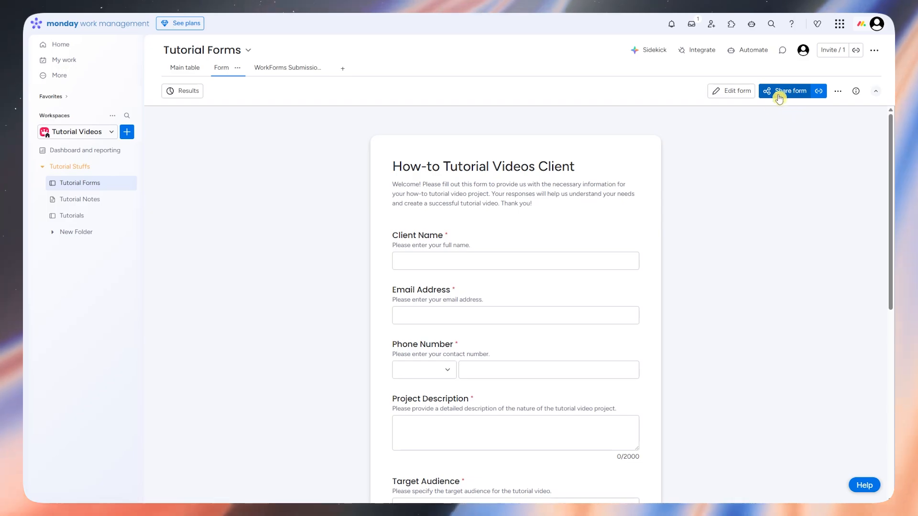
Enable the shortened URL in the form's sharing settings and copy the share link.
click(779, 95)
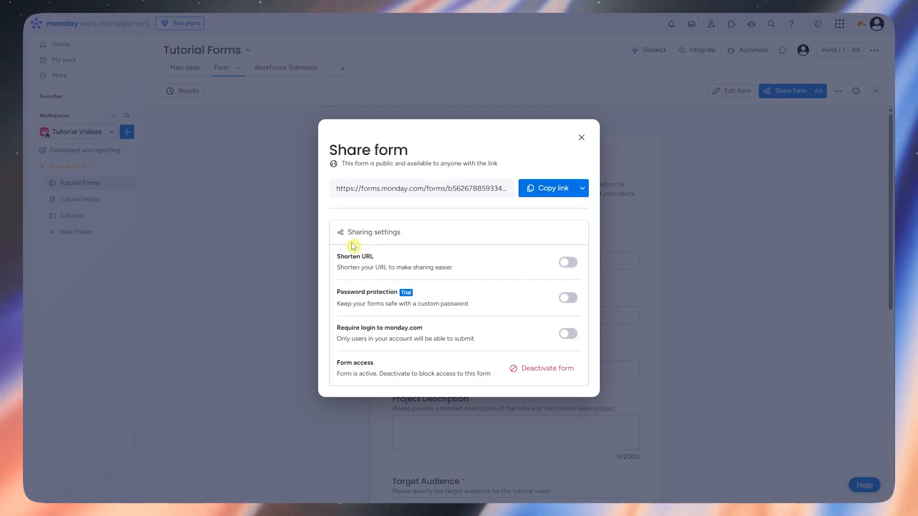
click(567, 267)
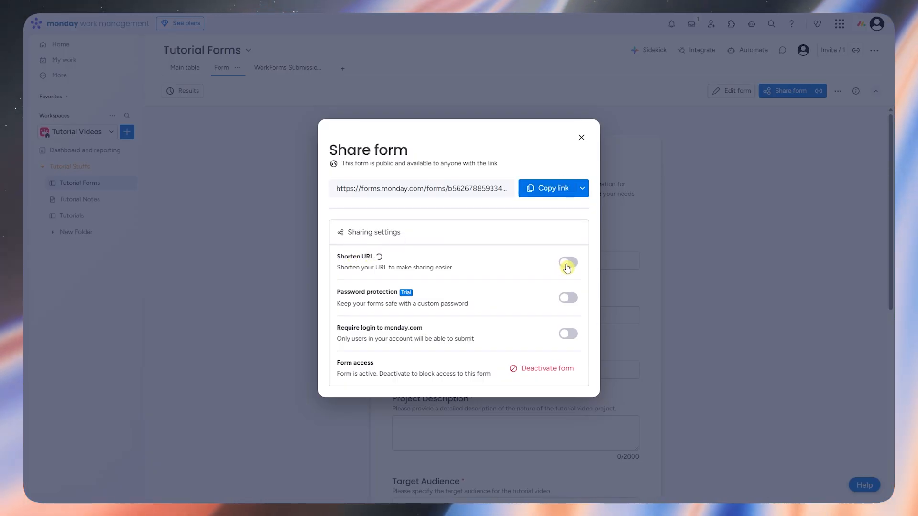
click(553, 189)
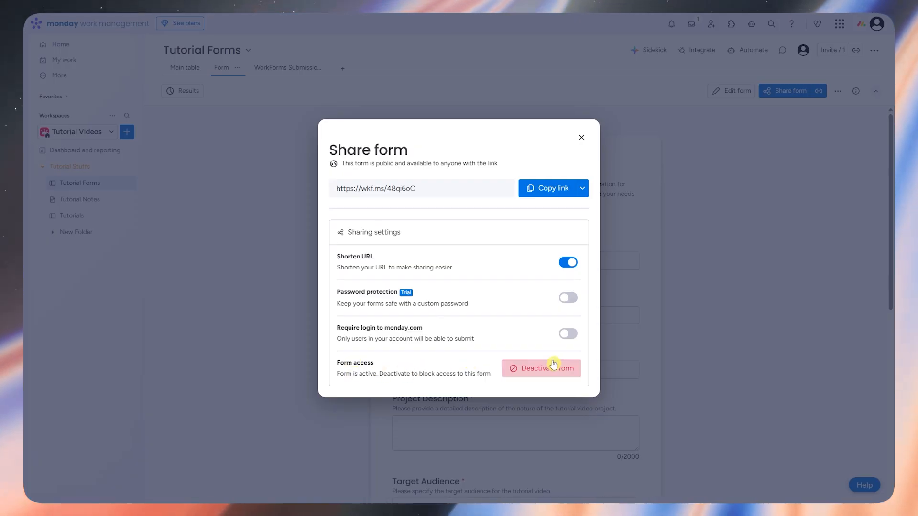
click(582, 137)
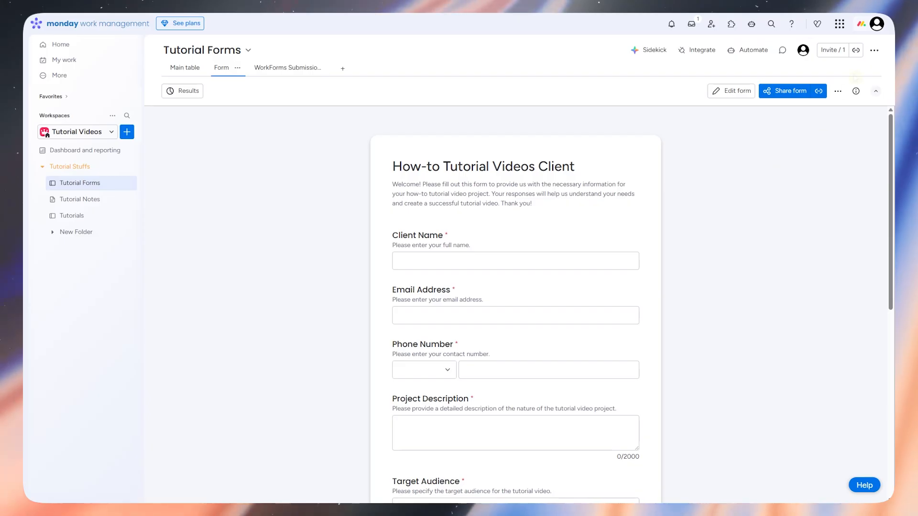
Fill out and submit the shared form with target audience Sample Audience, length 1-5 minutes, format MP4, requirements "Make it guuuuudd", deadline 25/09/2025 and budget 10000.
key(ctrl+Tab)
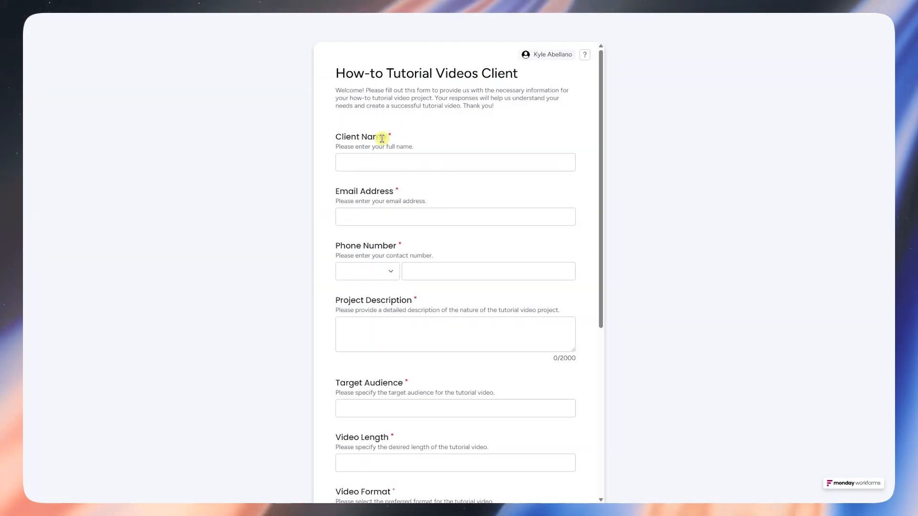
scroll(490, 121, down, 5)
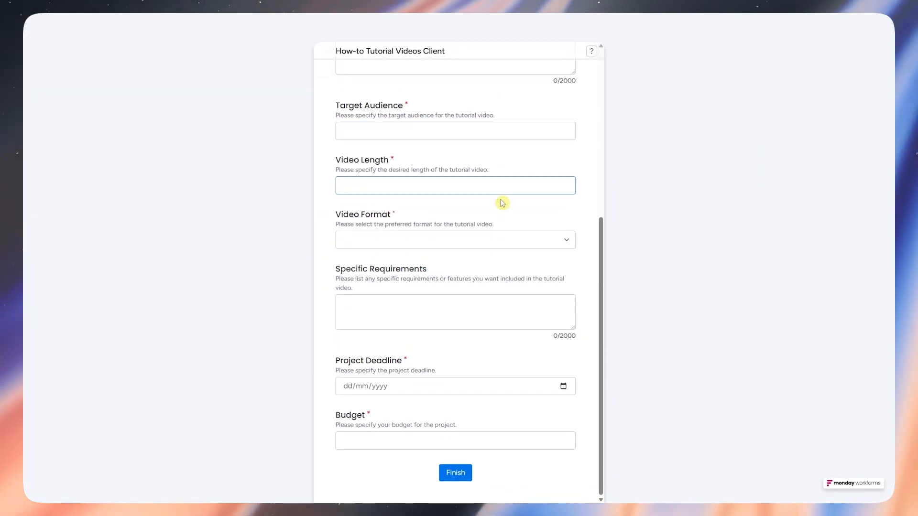
scroll(502, 203, up, 5)
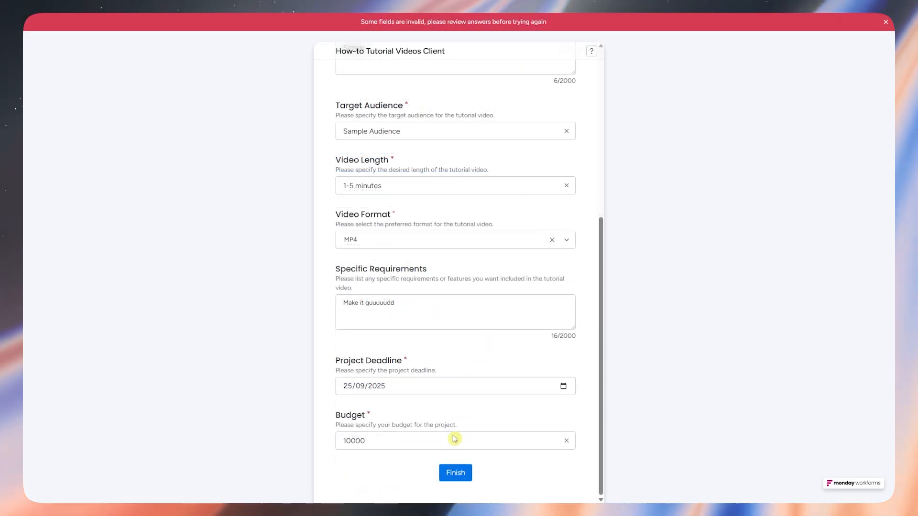
click(449, 464)
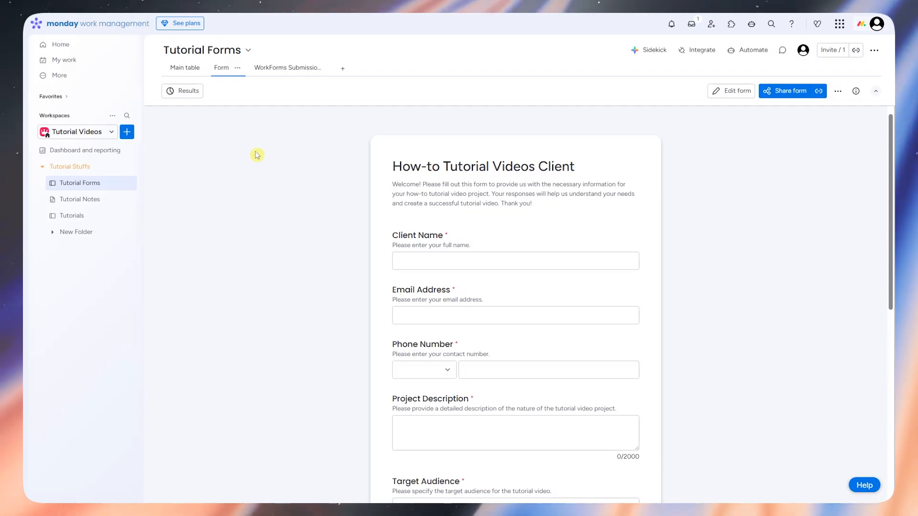
Open the WorkForms Submission Viewer and read through all the answers of the submitted client form.
click(270, 70)
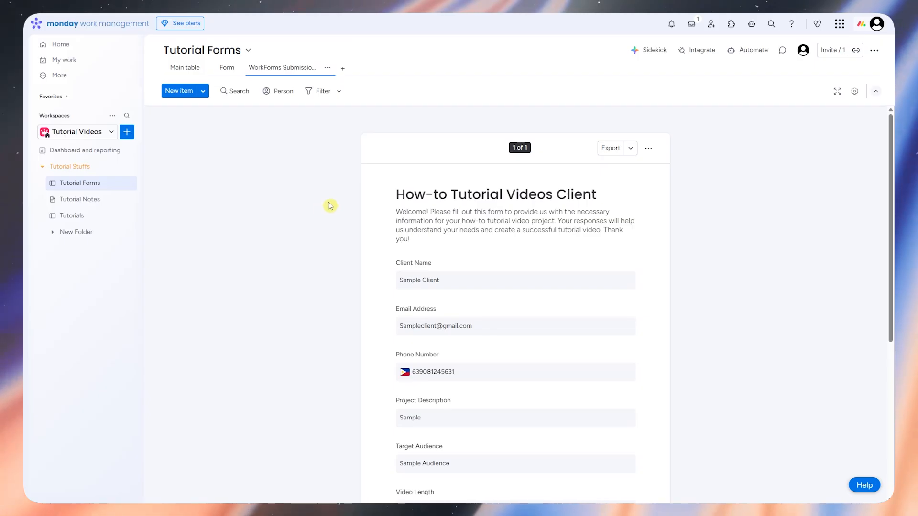
scroll(477, 223, down, 1)
scroll(545, 241, up, 1)
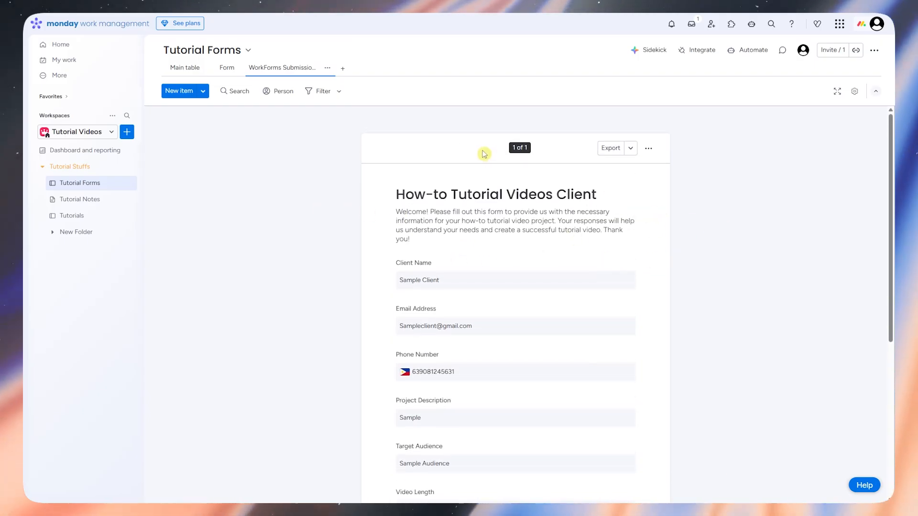
scroll(483, 203, down, 1)
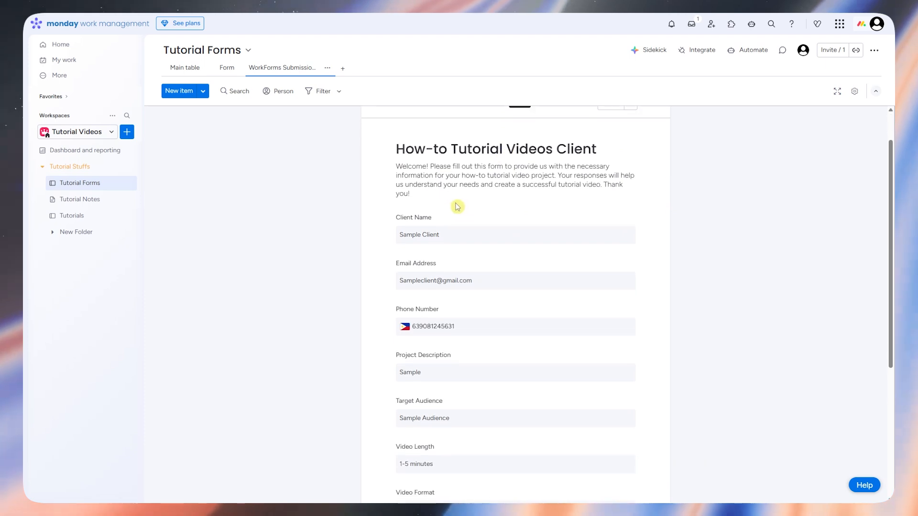
scroll(459, 211, down, 1)
scroll(460, 216, down, 3)
scroll(463, 218, up, 5)
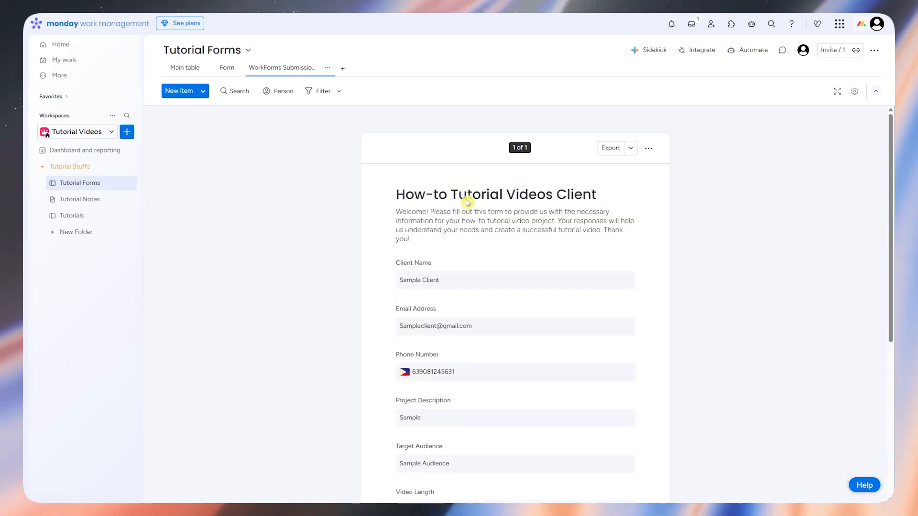
scroll(432, 234, down, 2)
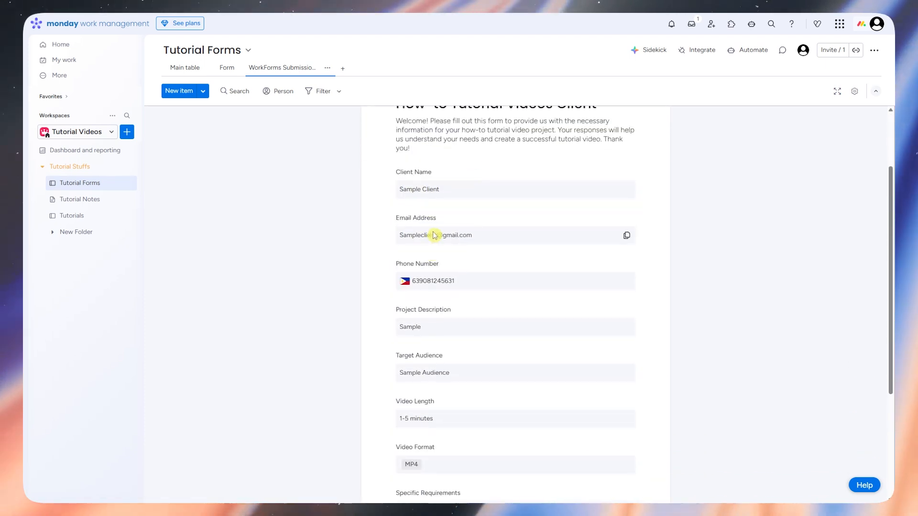
scroll(435, 235, down, 4)
scroll(459, 306, down, 1)
scroll(435, 445, up, 6)
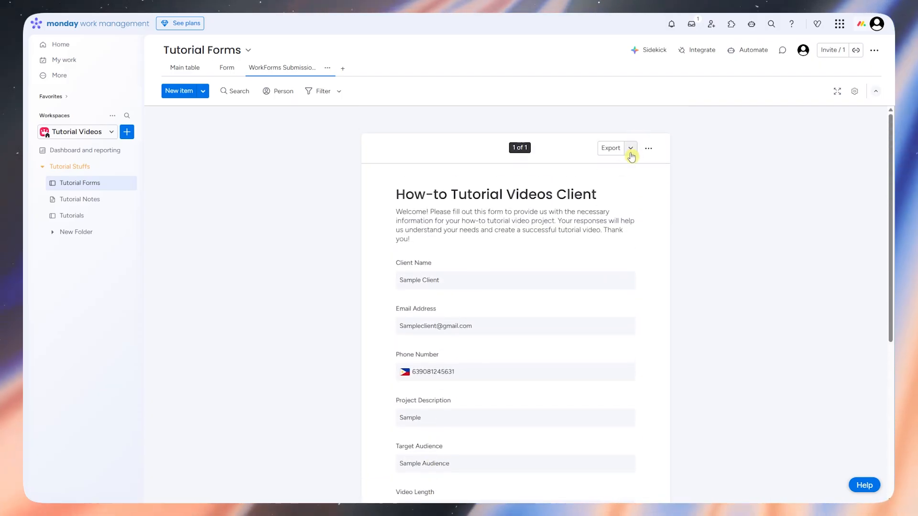
Check the export formats and the additional options available for the displayed submission.
click(628, 149)
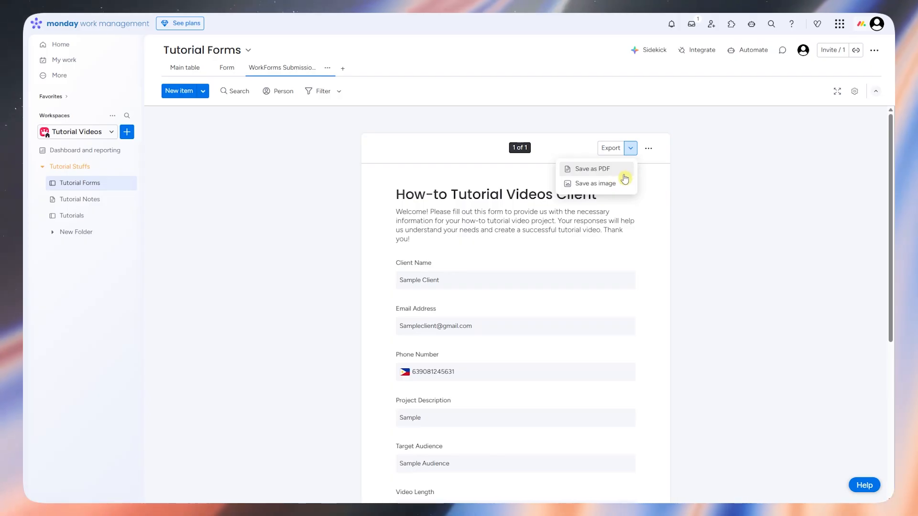
click(650, 150)
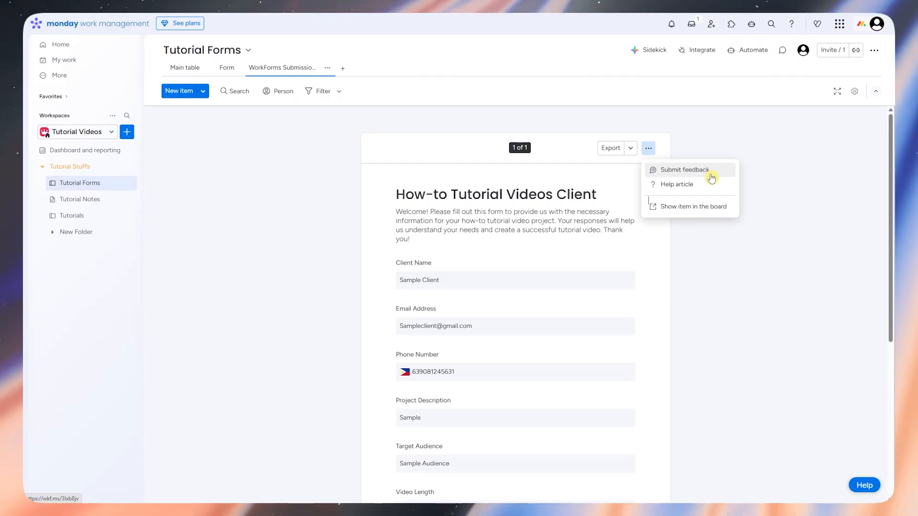
click(216, 117)
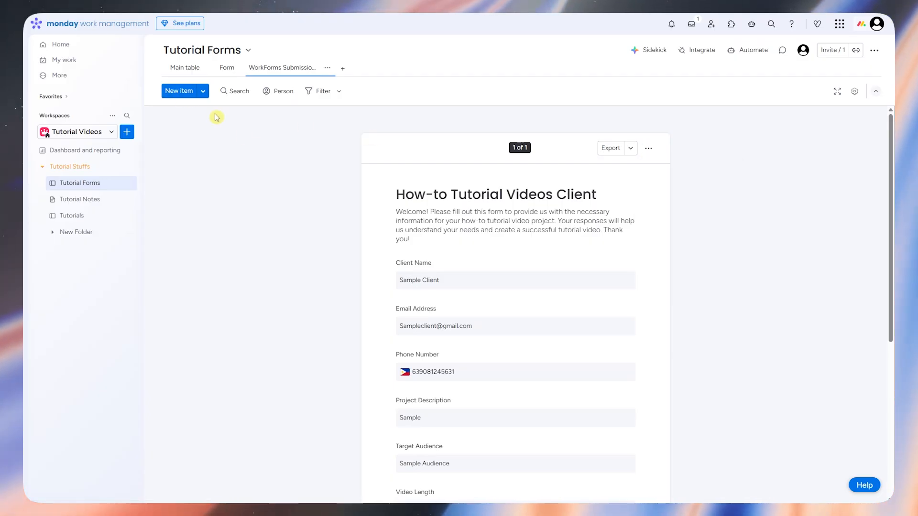
Create an item named New Item in the Incoming responses group, leaving its other fields blank.
click(195, 97)
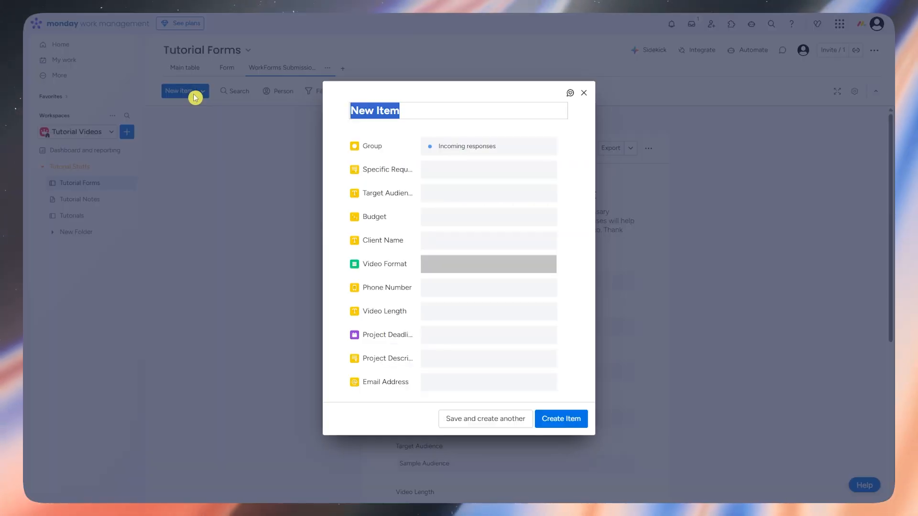
click(468, 290)
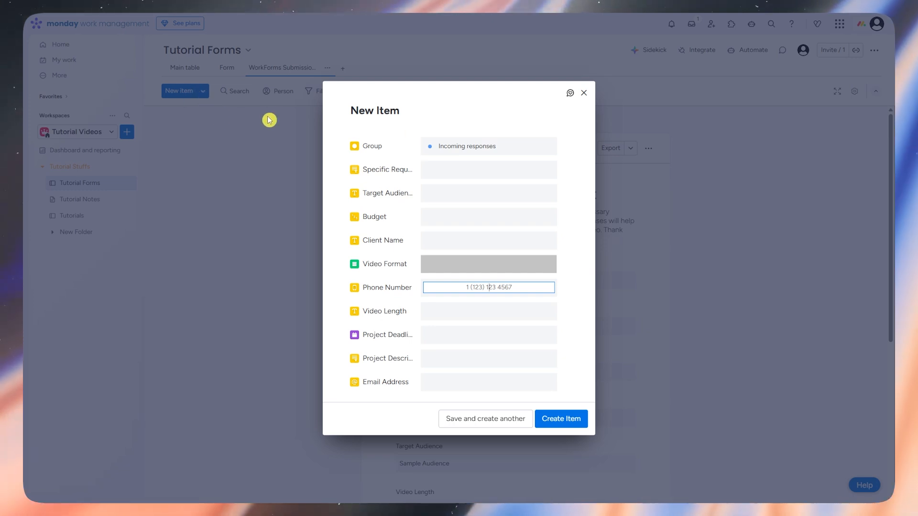
click(558, 420)
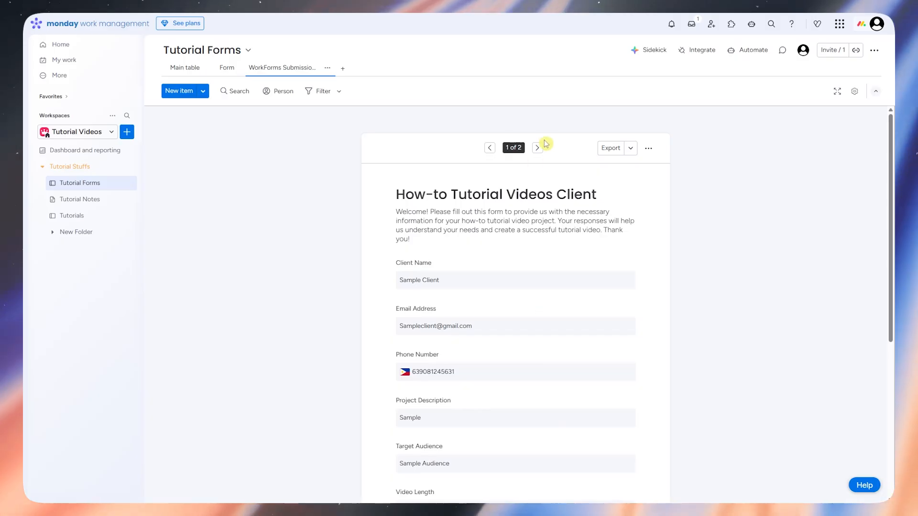
View the second submission, return to the first one, and check the board's person filter.
click(538, 147)
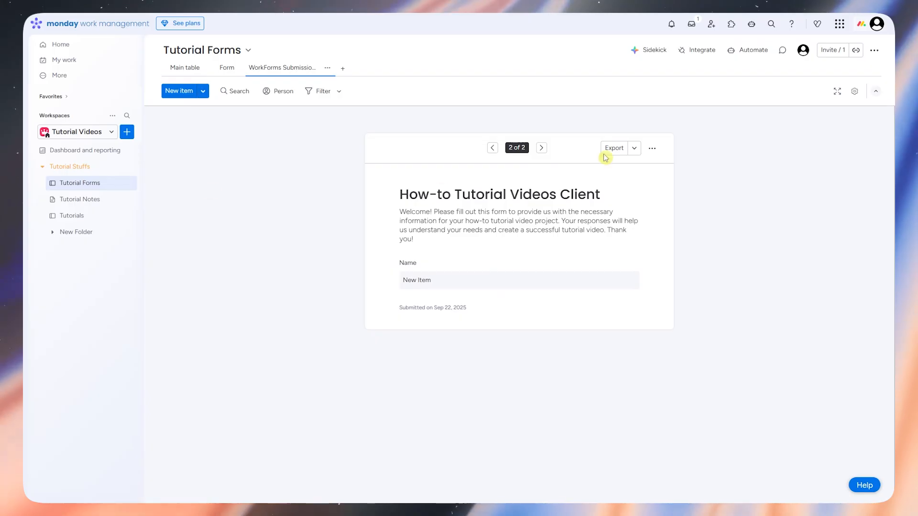
click(493, 148)
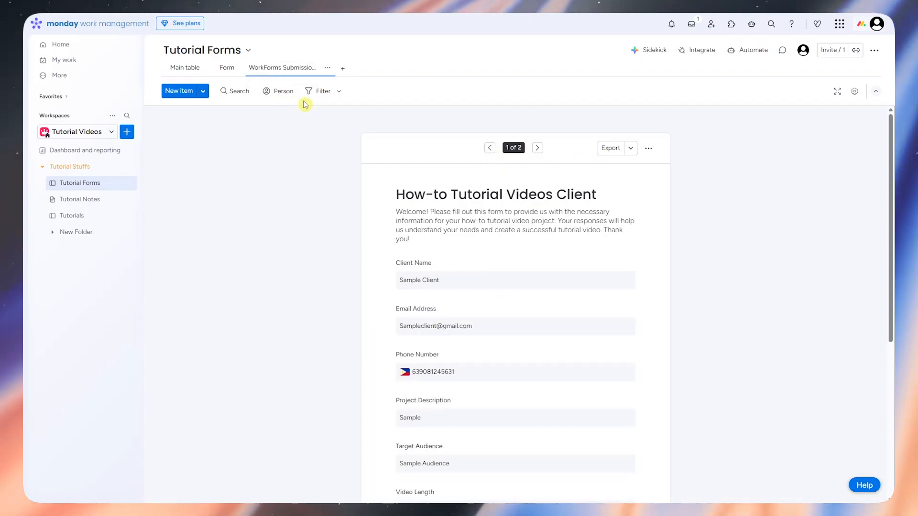
click(281, 92)
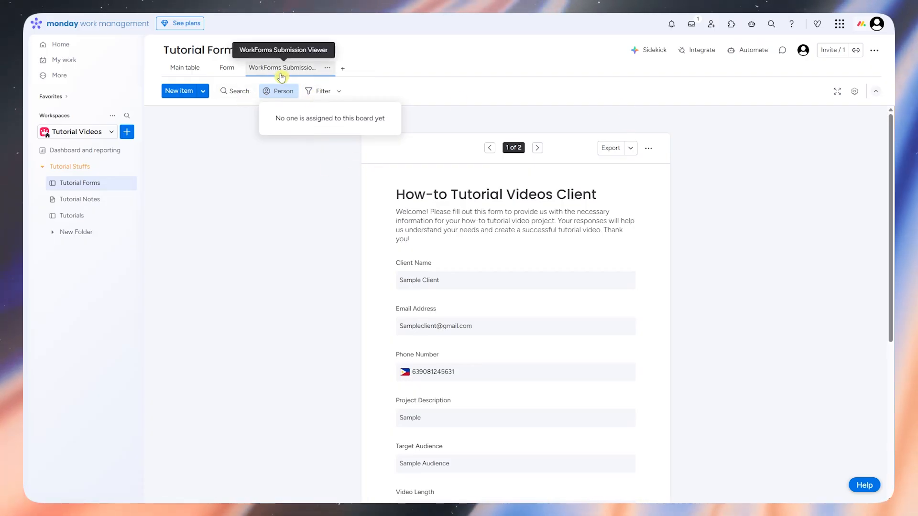
click(410, 172)
Compare the first submission's answers in the WorkForms Submission Viewer with the rows of the main table.
scroll(421, 203, down, 4)
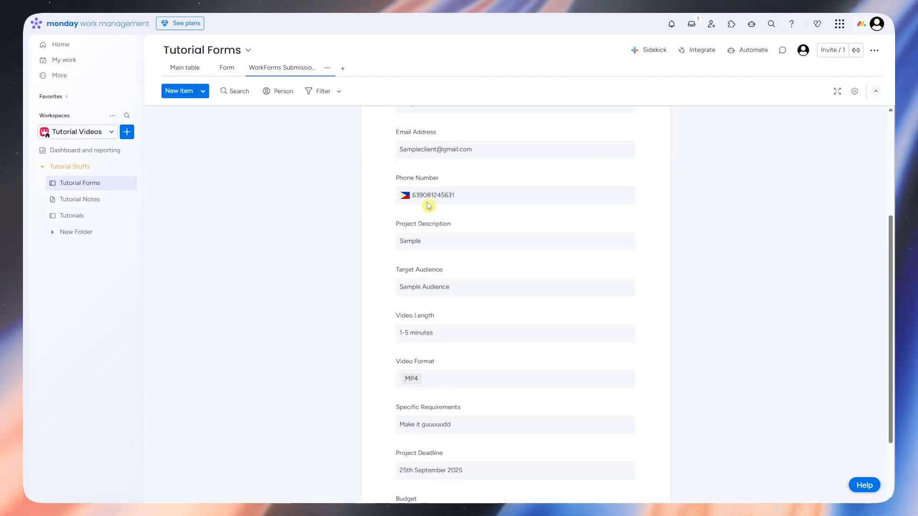
scroll(428, 204, up, 3)
scroll(412, 194, down, 3)
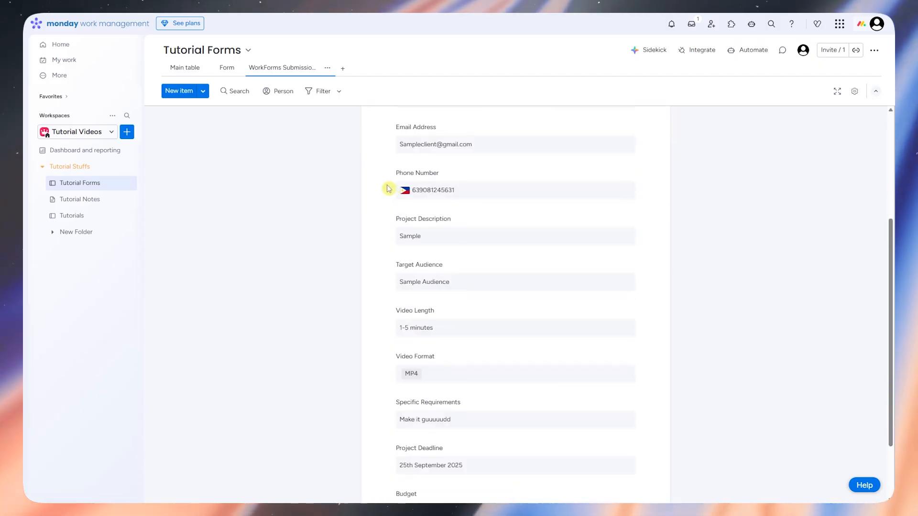
scroll(388, 187, up, 4)
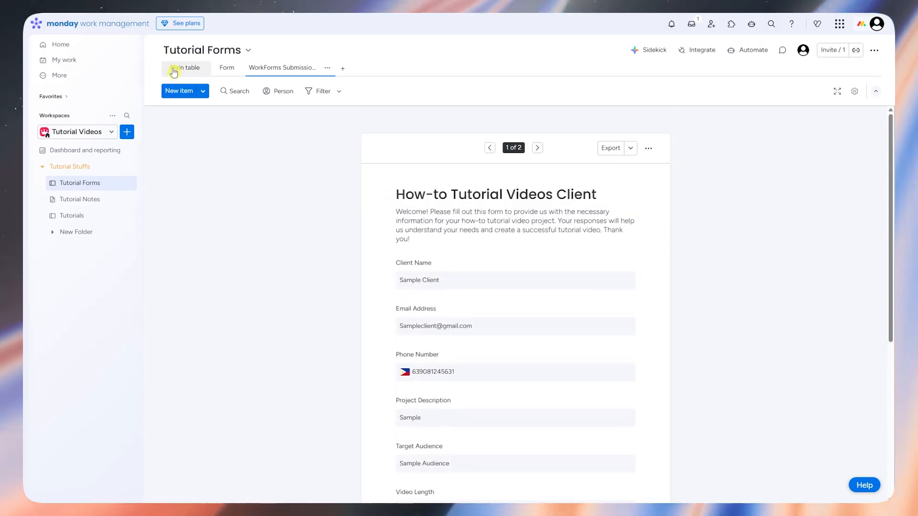
click(184, 70)
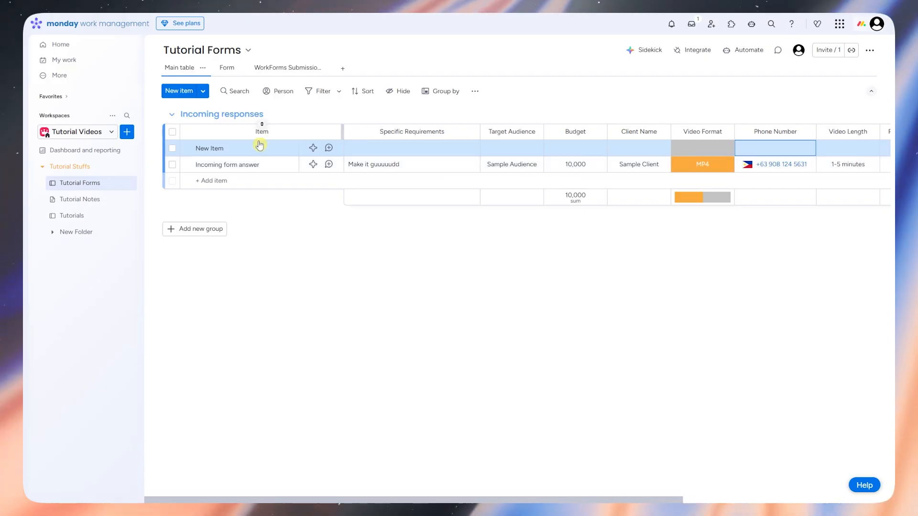
click(288, 70)
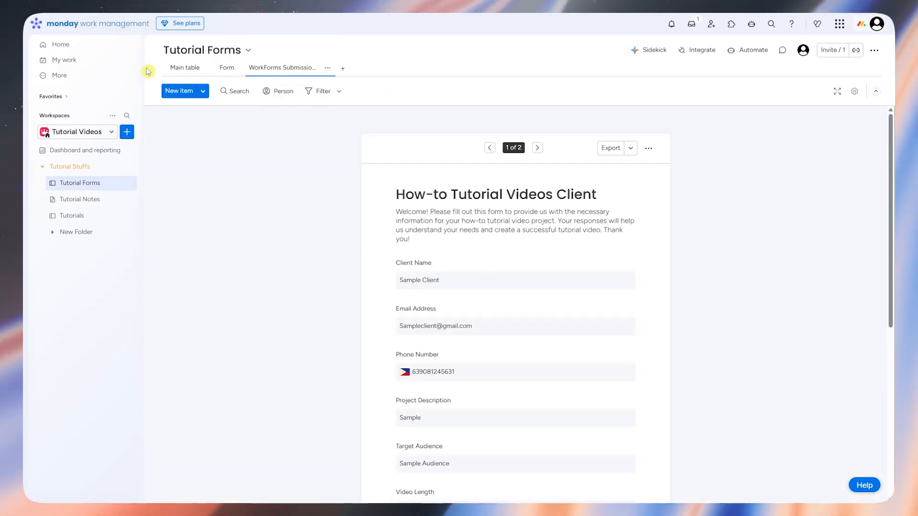
scroll(452, 282, down, 4)
scroll(437, 202, up, 3)
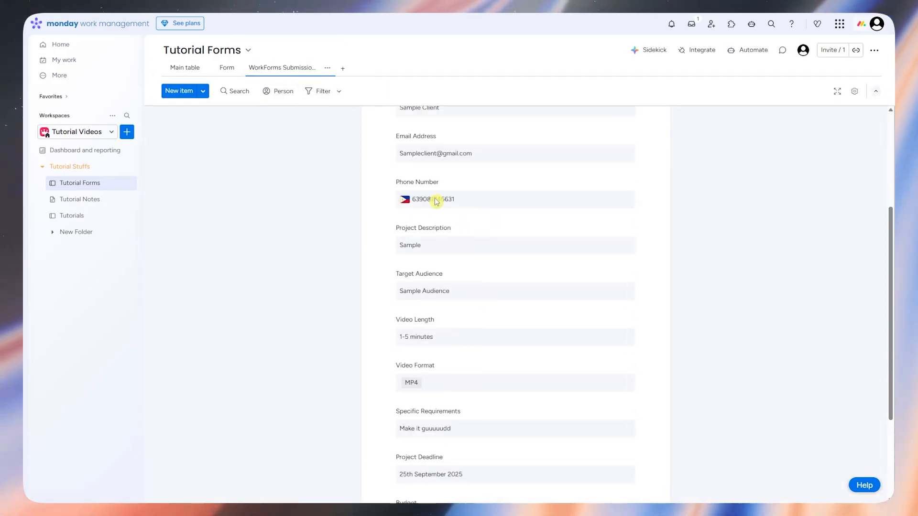
scroll(371, 146, down, 2)
click(180, 72)
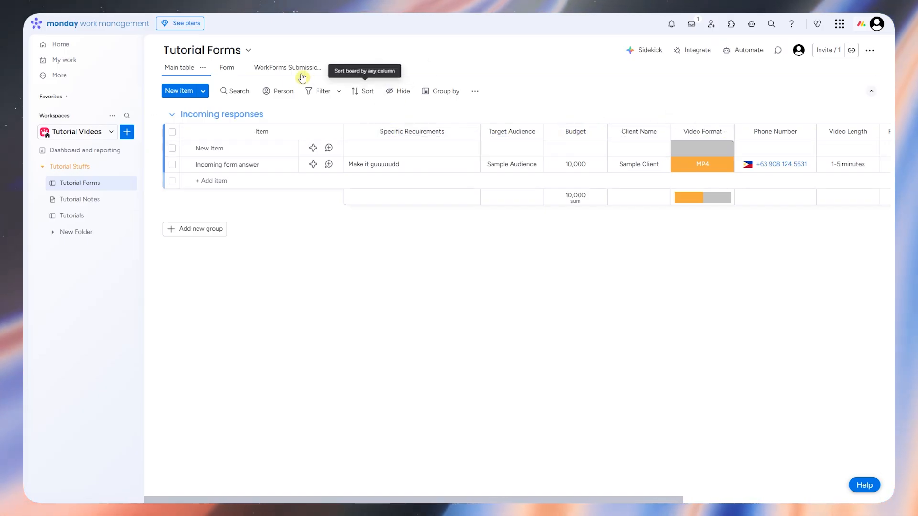
Review the questions in the How-to Tutorial Videos Client form and return to the board's main table.
click(228, 69)
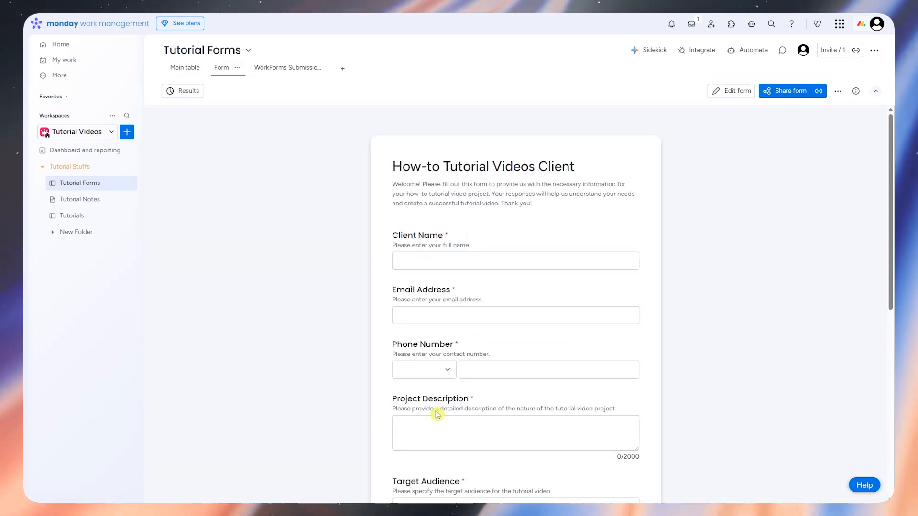
scroll(437, 415, down, 5)
click(181, 72)
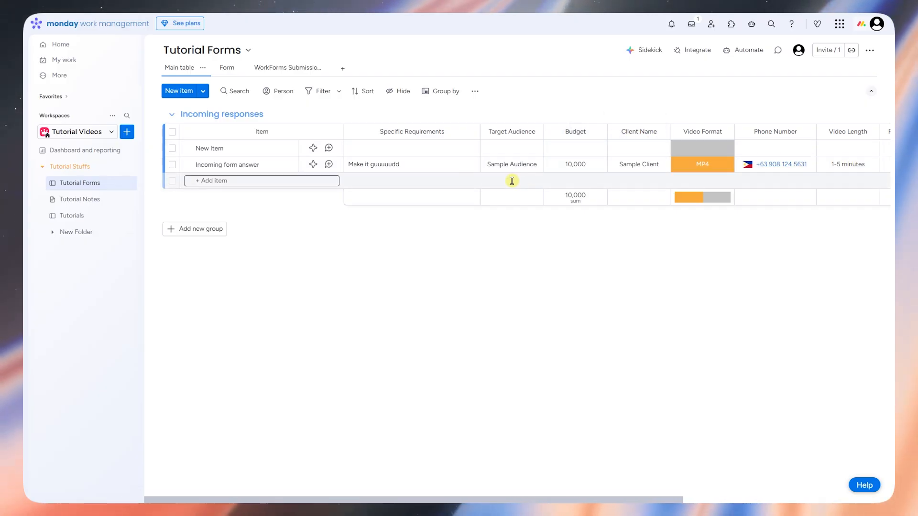
Examine the response columns through Email Address in the main table and check the matching entry in the submission viewer.
drag(587, 498, 790, 497)
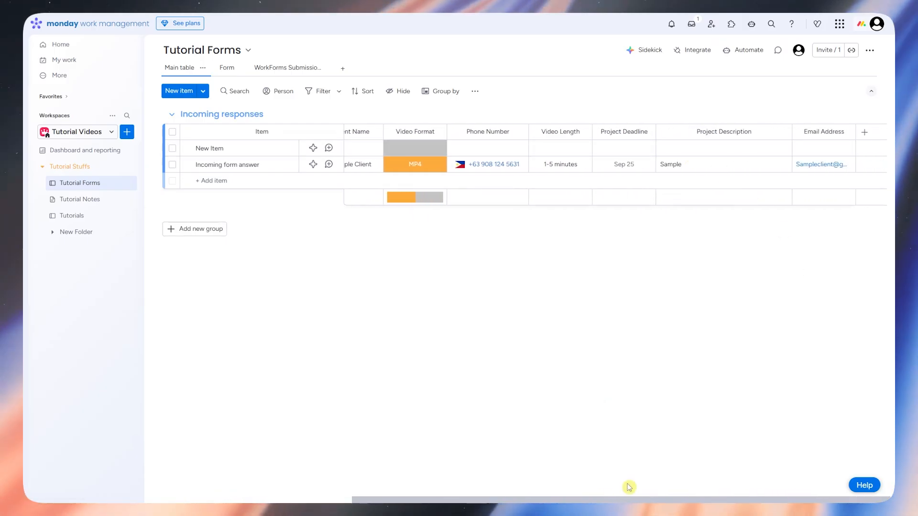
drag(641, 500, 302, 502)
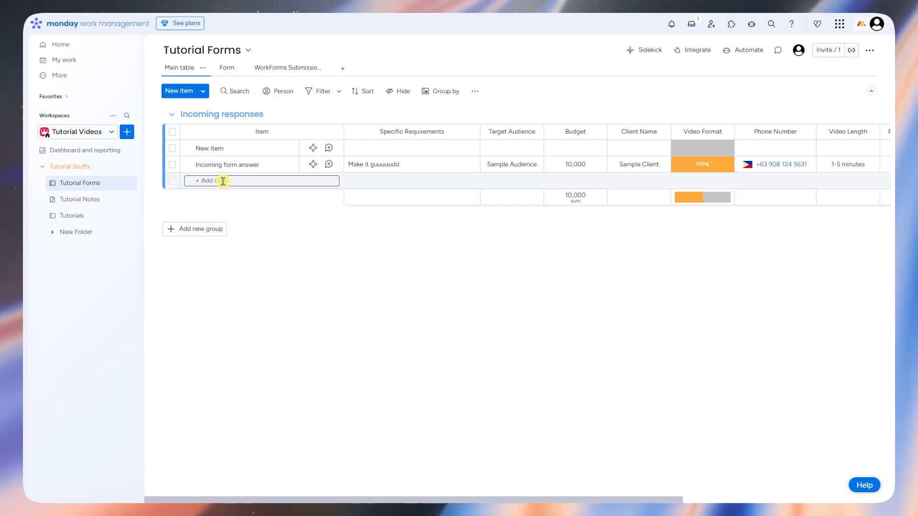
click(285, 67)
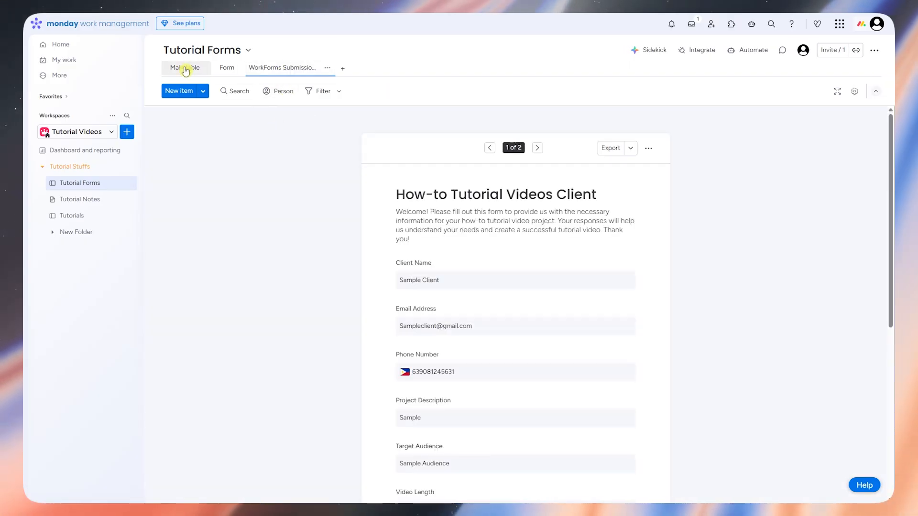
click(185, 69)
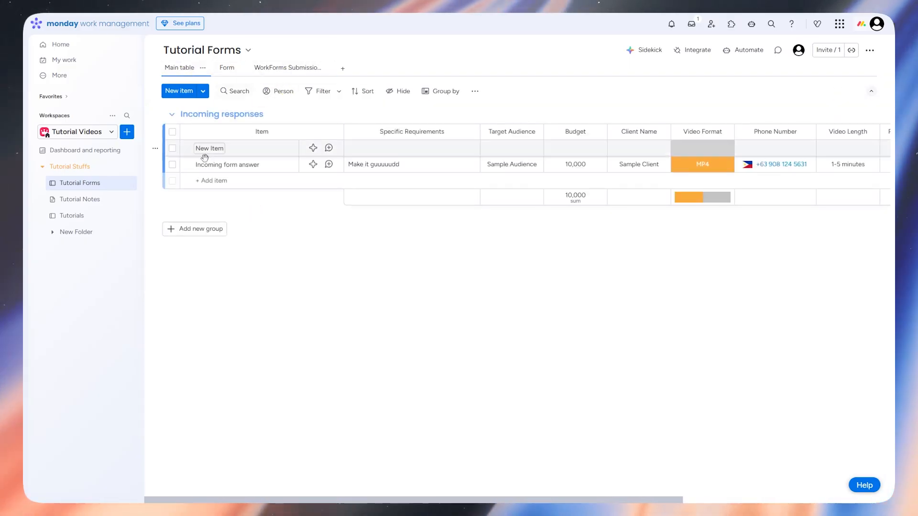
Add a Chart view to the Tutorial Forms board and check which widgets and further board views are available.
click(343, 70)
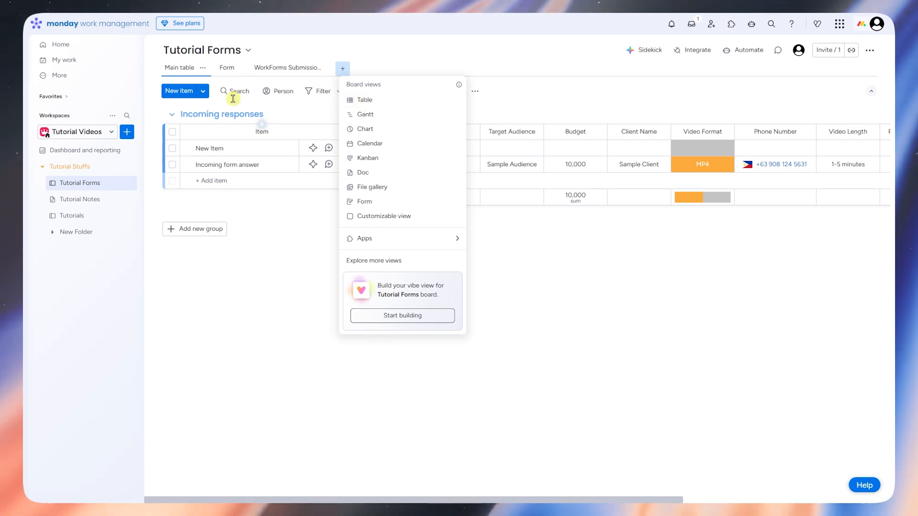
click(389, 133)
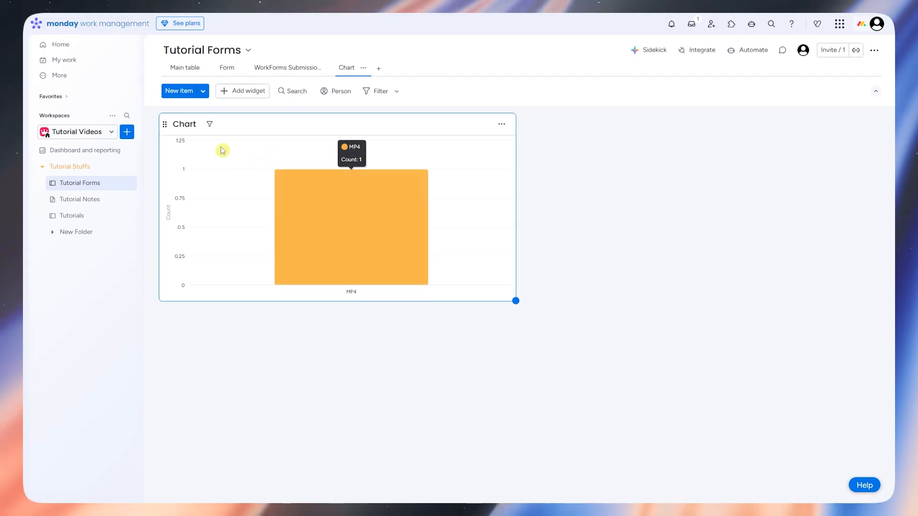
click(247, 95)
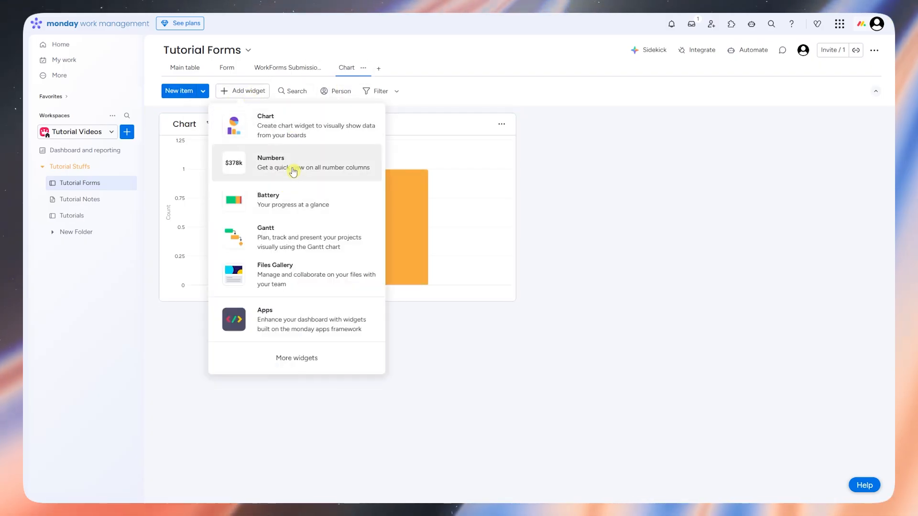
click(379, 69)
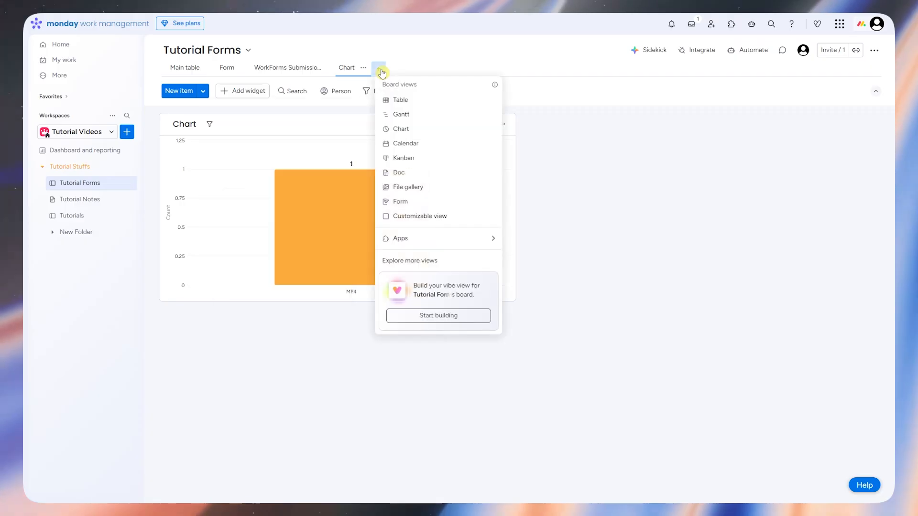
click(352, 68)
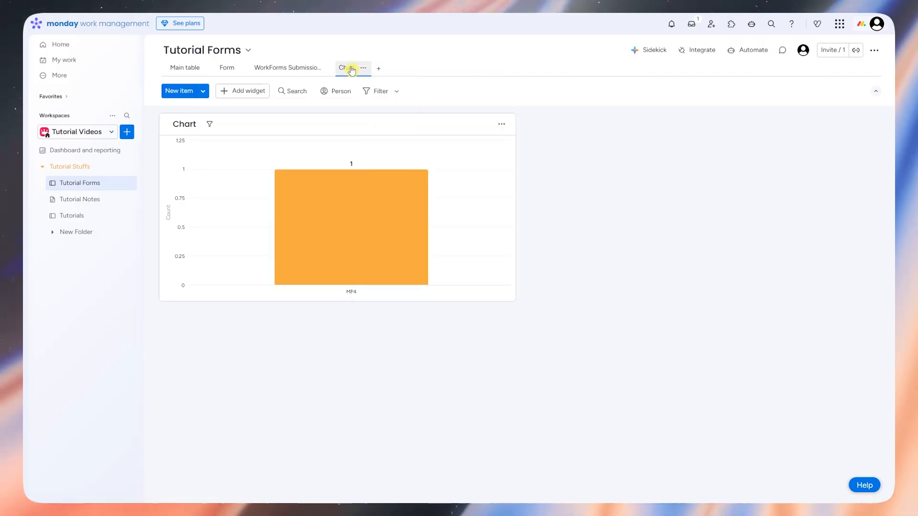
click(384, 70)
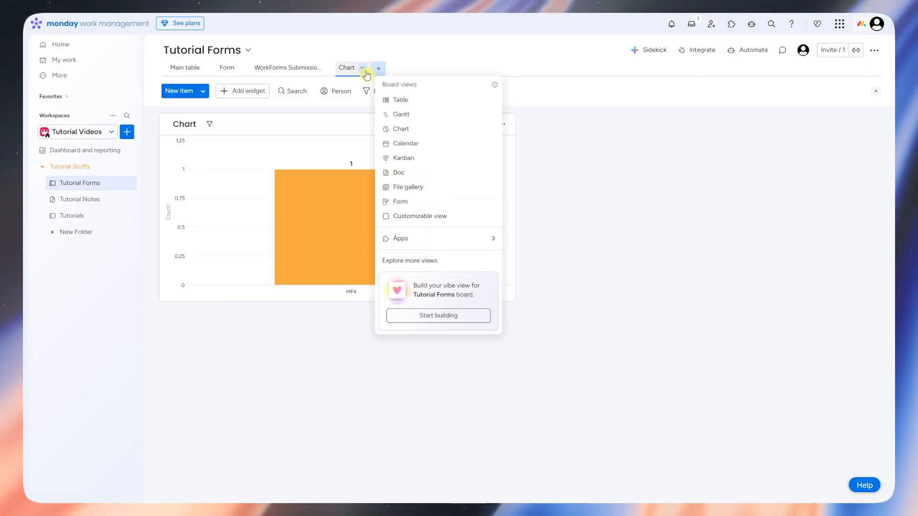
click(242, 93)
click(242, 93)
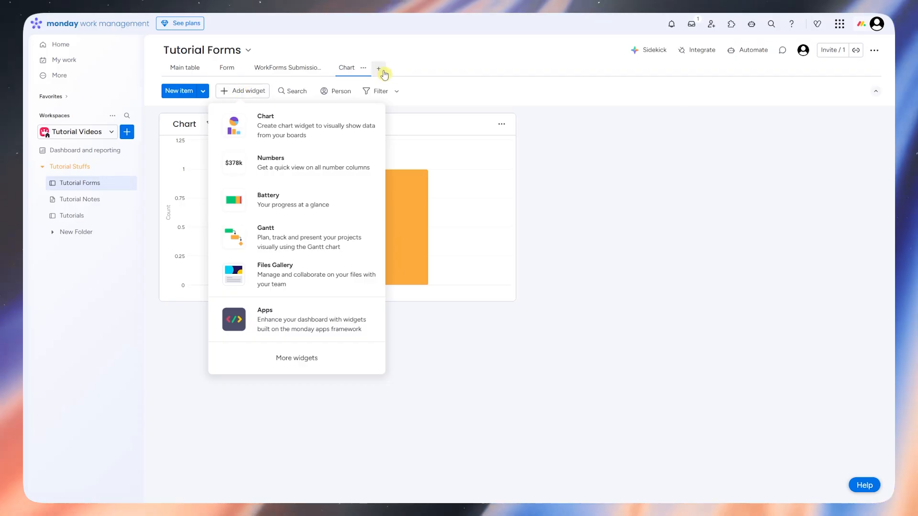
Add a Kanban view to the Tutorial Forms board and return to the main table.
click(378, 68)
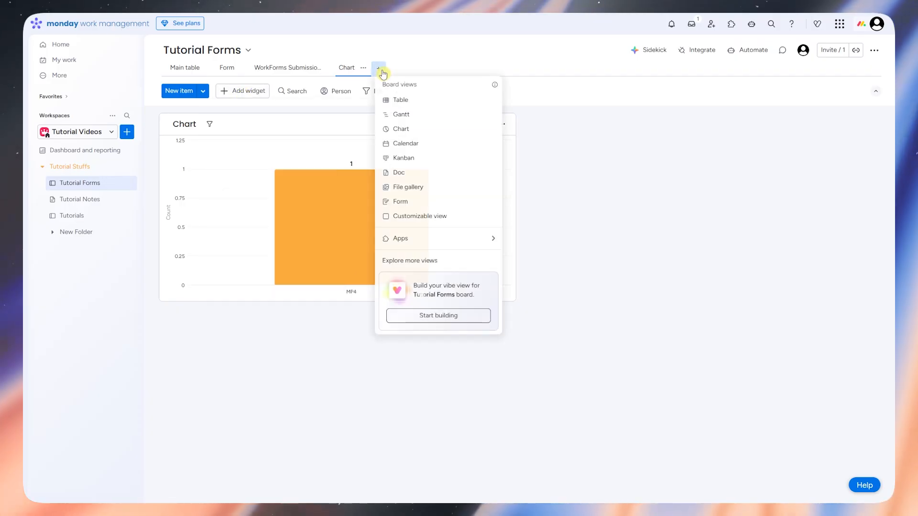
click(431, 163)
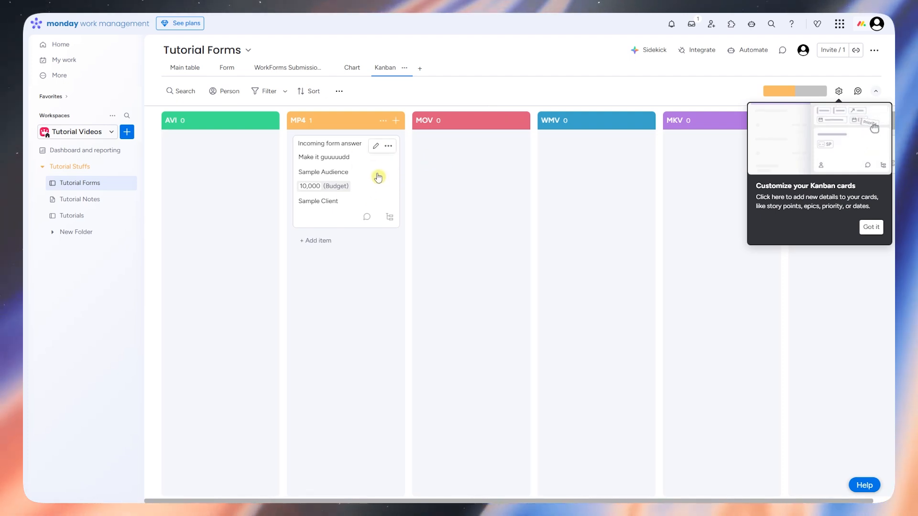
click(191, 70)
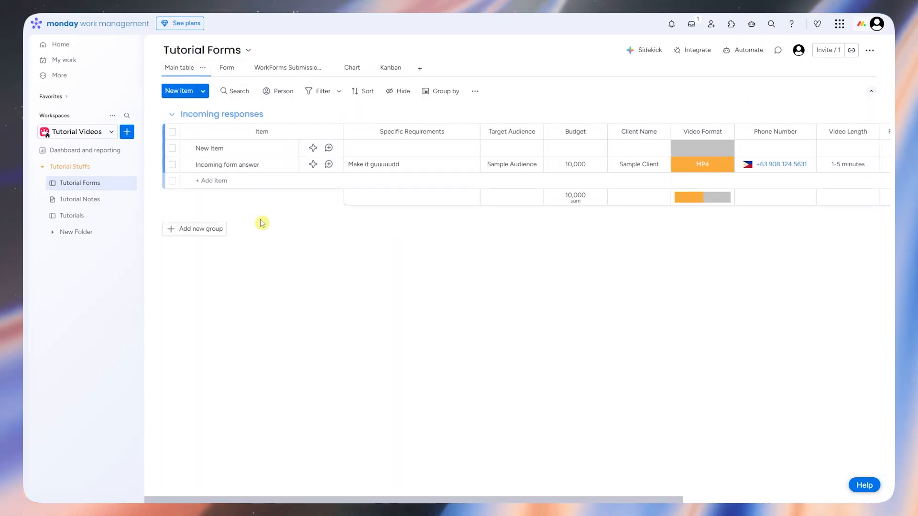
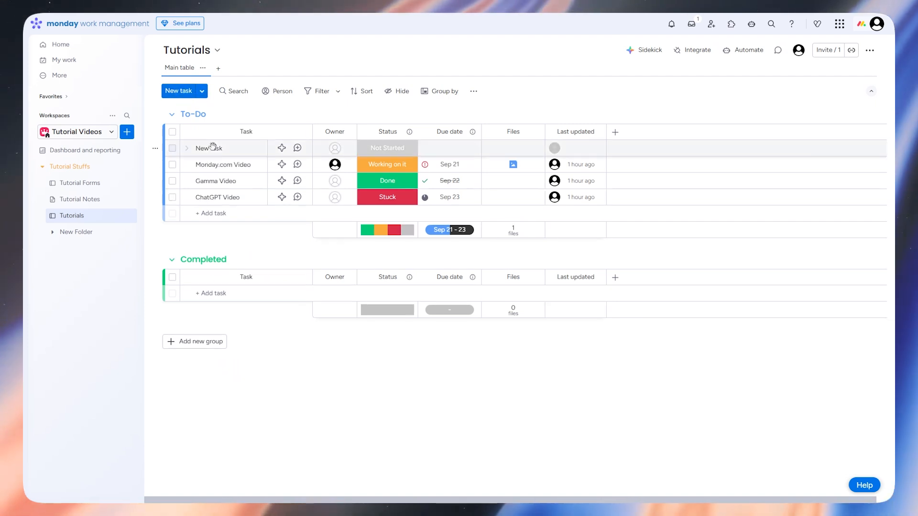
Delete the task named New task from the To-Do group of the Tutorials board and close its details.
click(212, 147)
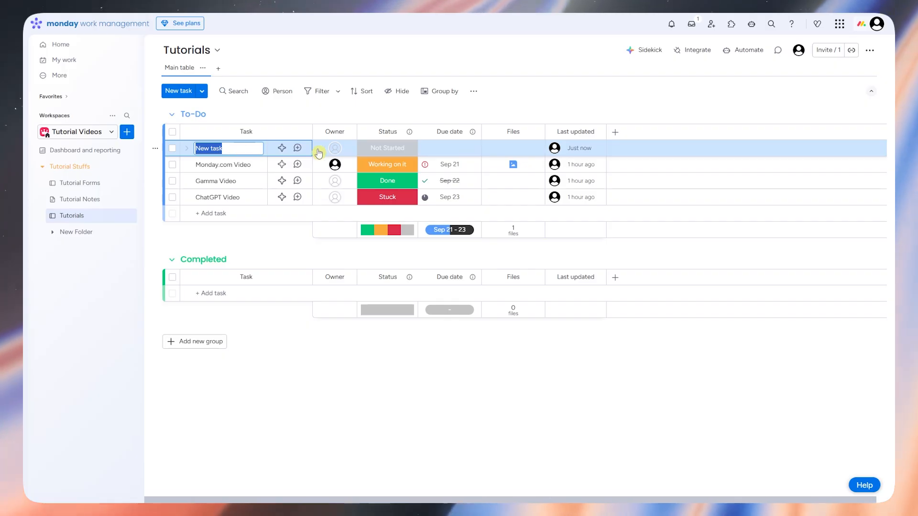
click(636, 151)
click(228, 148)
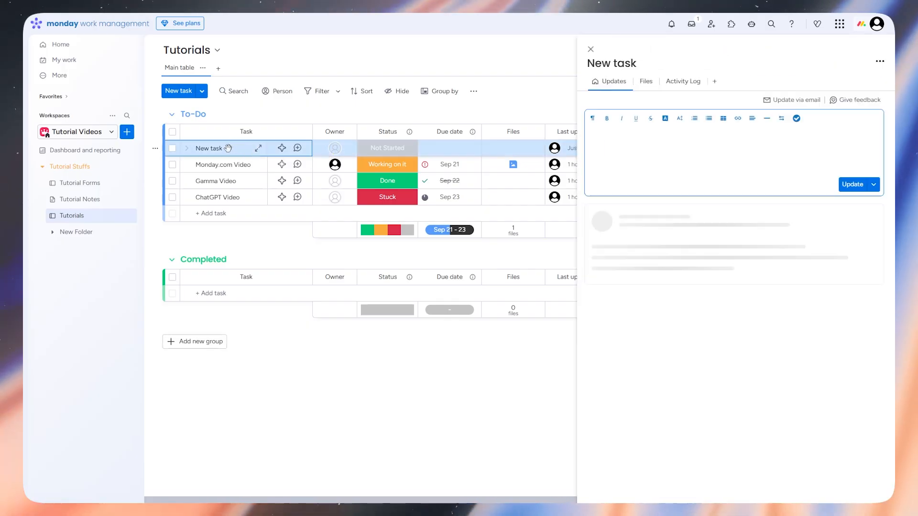
right_click(242, 149)
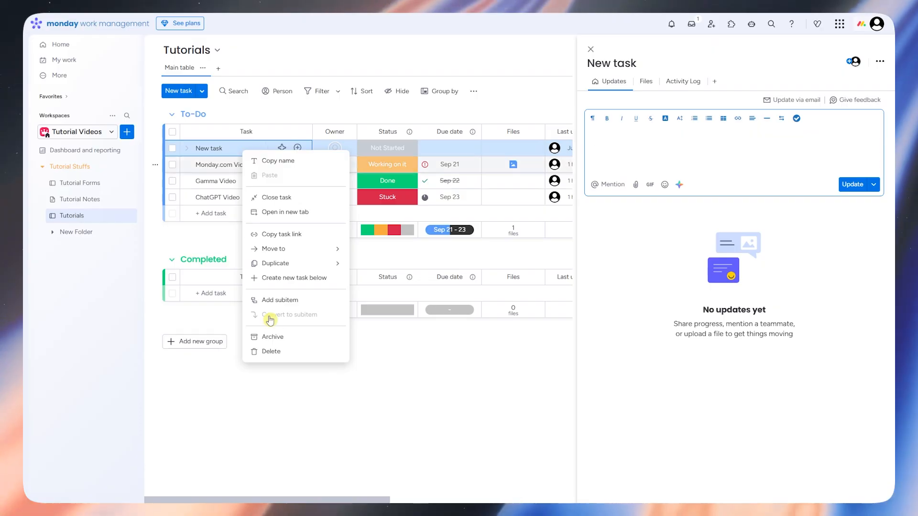
click(287, 352)
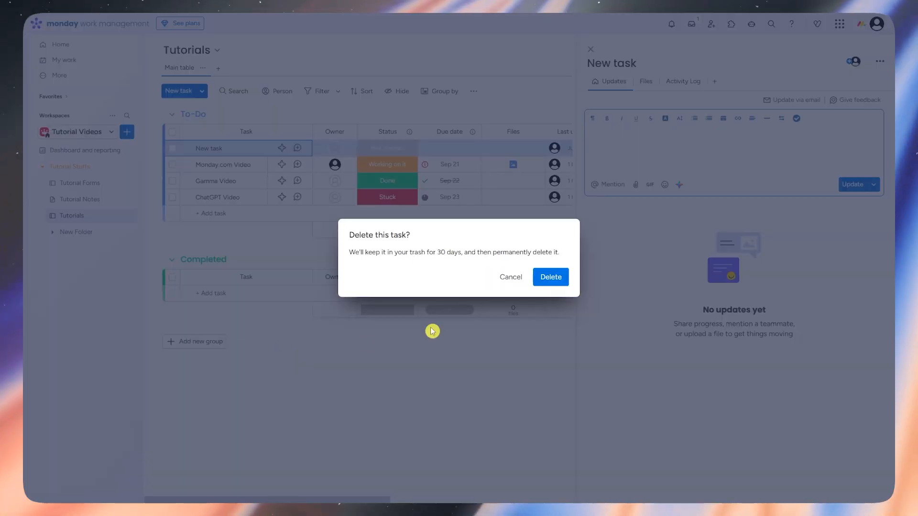
click(550, 278)
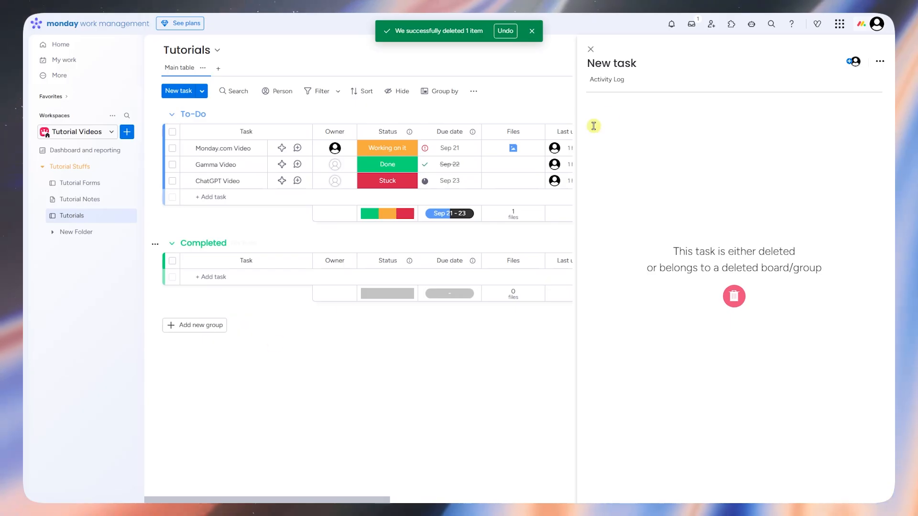
click(591, 49)
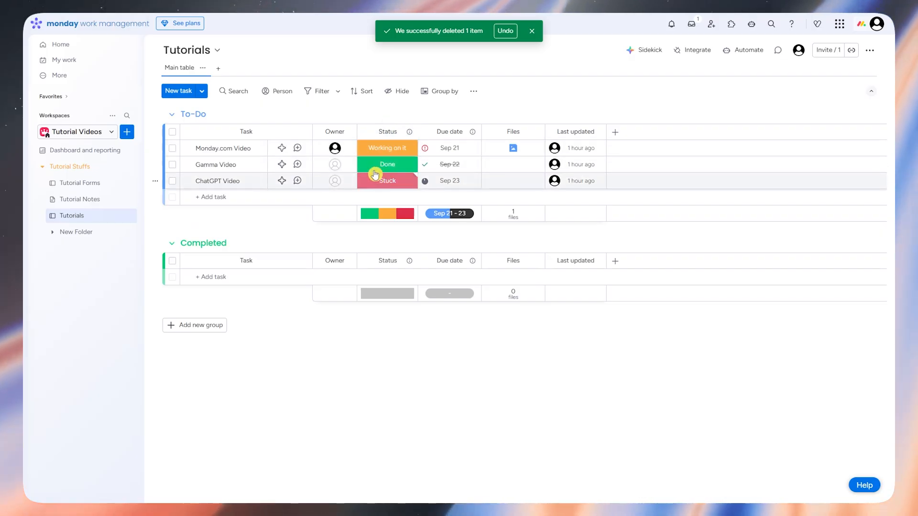
Rename the To-Do group with the first person's first name.
click(188, 113)
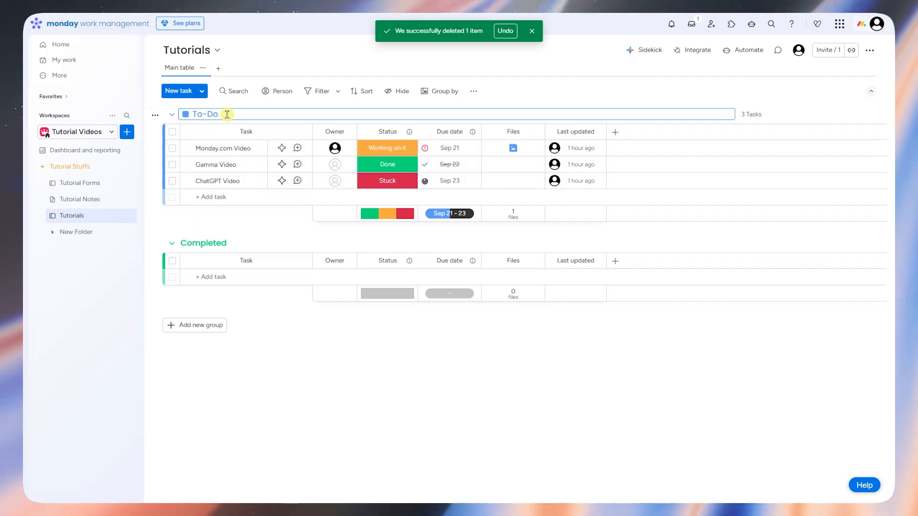
triple_click(244, 116)
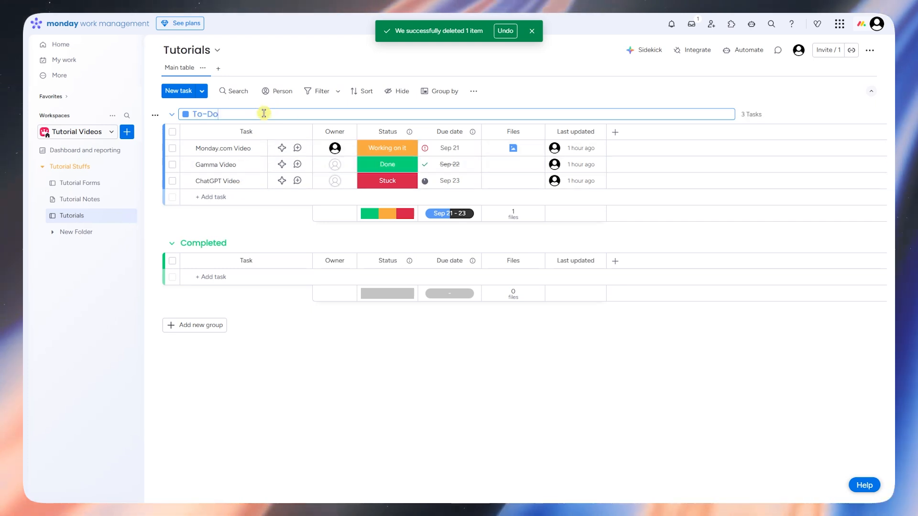
text(Kylk)
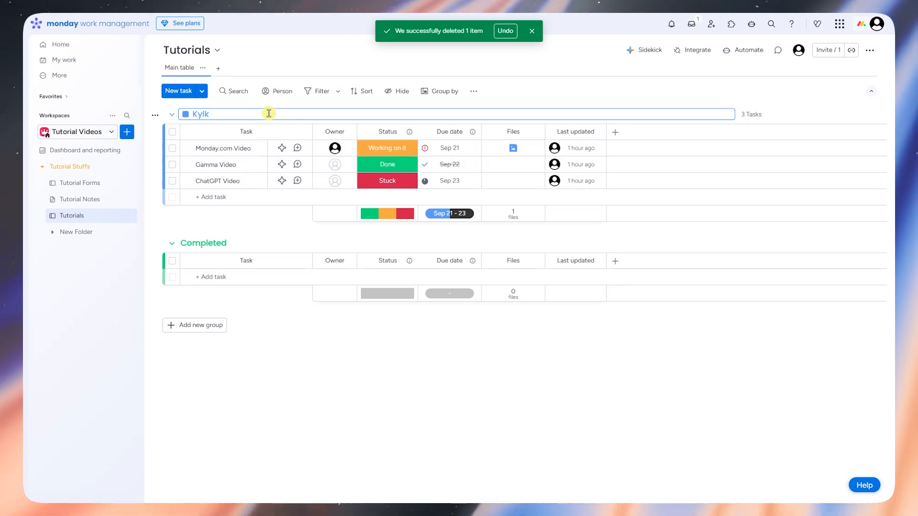
key(BackSpace)
text(e)
Rename the Completed group with the second person's first name.
double_click(211, 242)
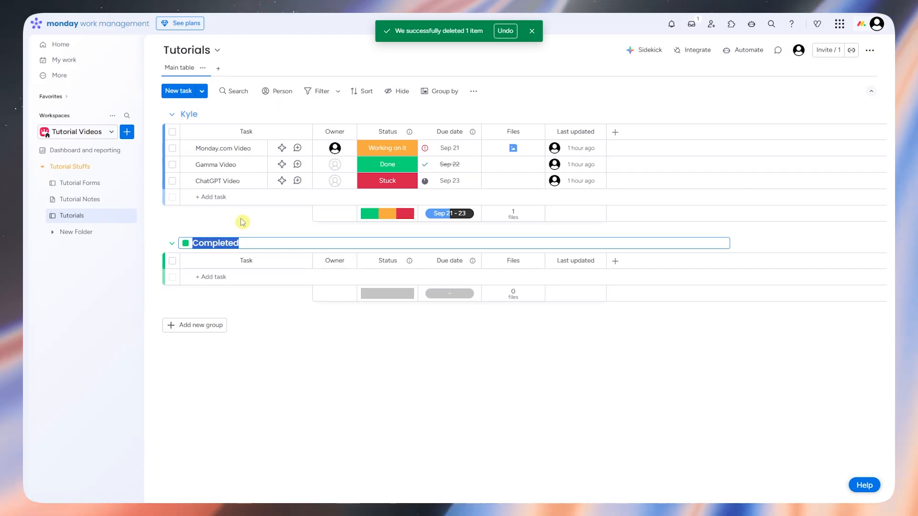
text(Francis)
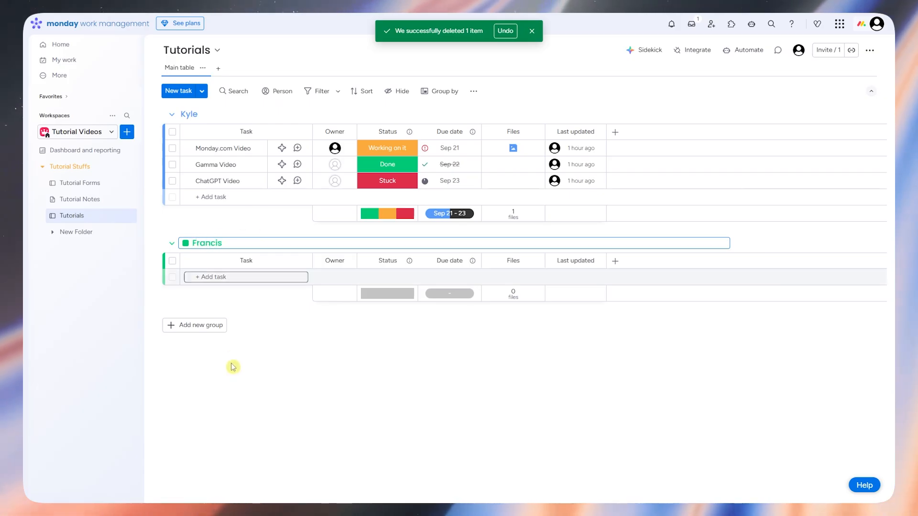
key(Return)
Add a third group below the existing two and name it with another person's first name.
click(196, 330)
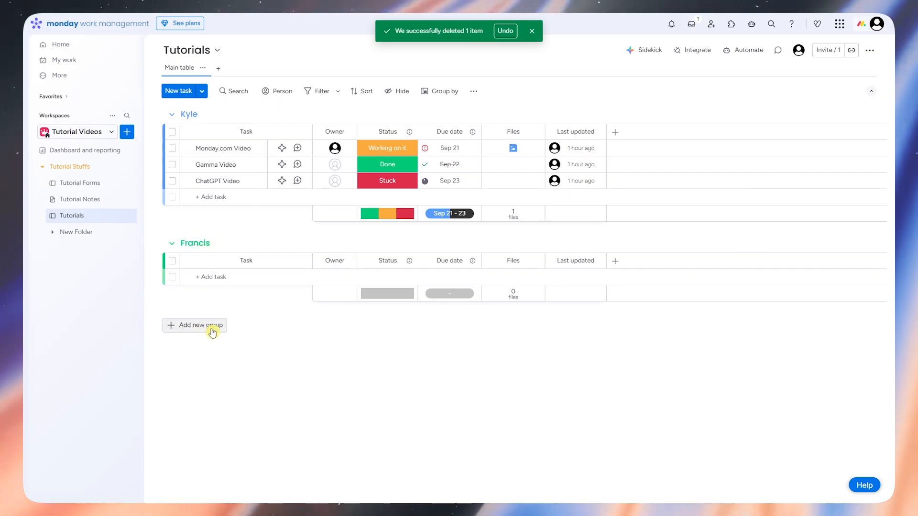
double_click(206, 322)
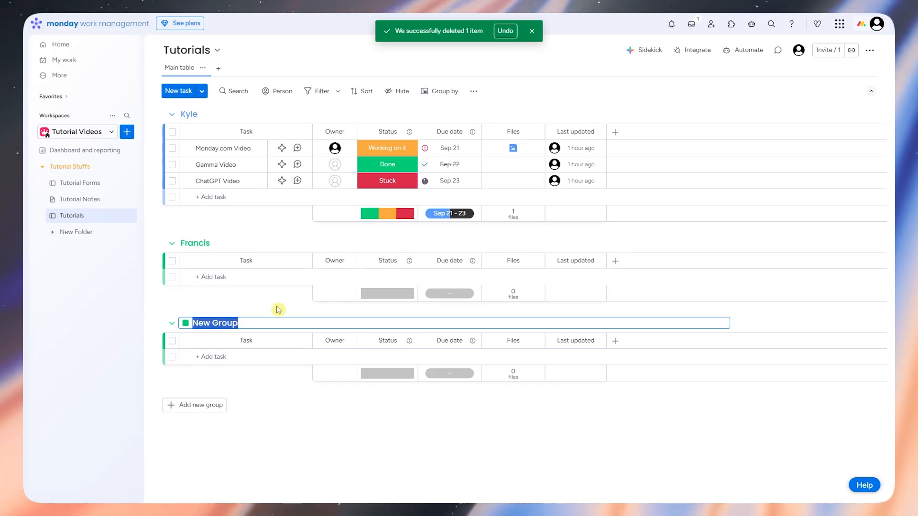
text(Yukki)
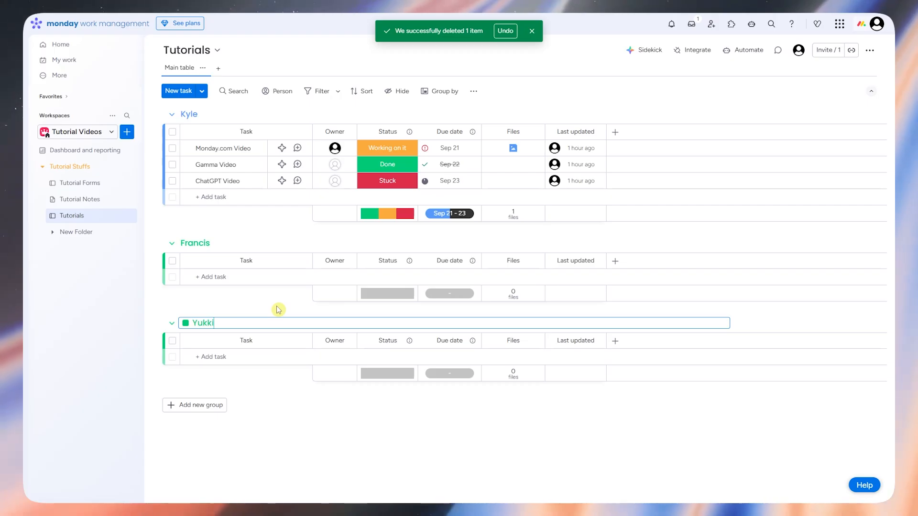
click(346, 453)
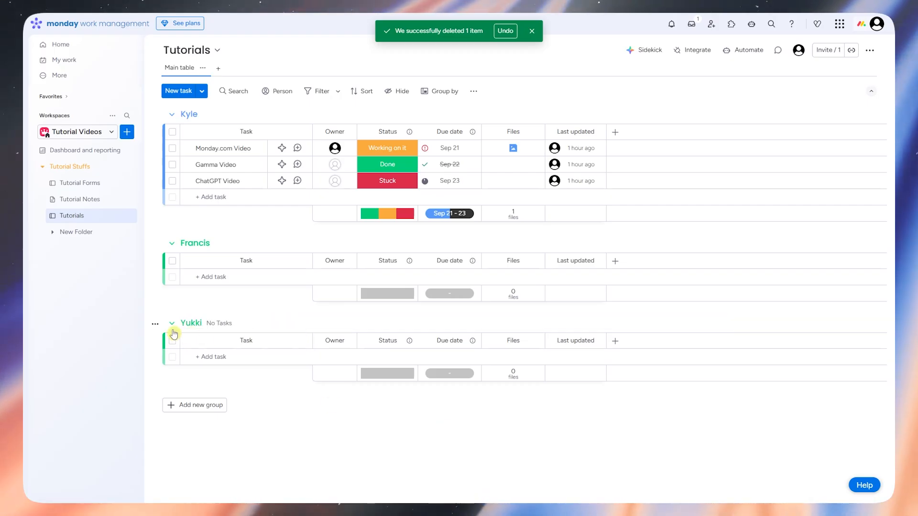
Change the color of the third group on the Tutorials board to dark purple.
click(191, 325)
click(186, 324)
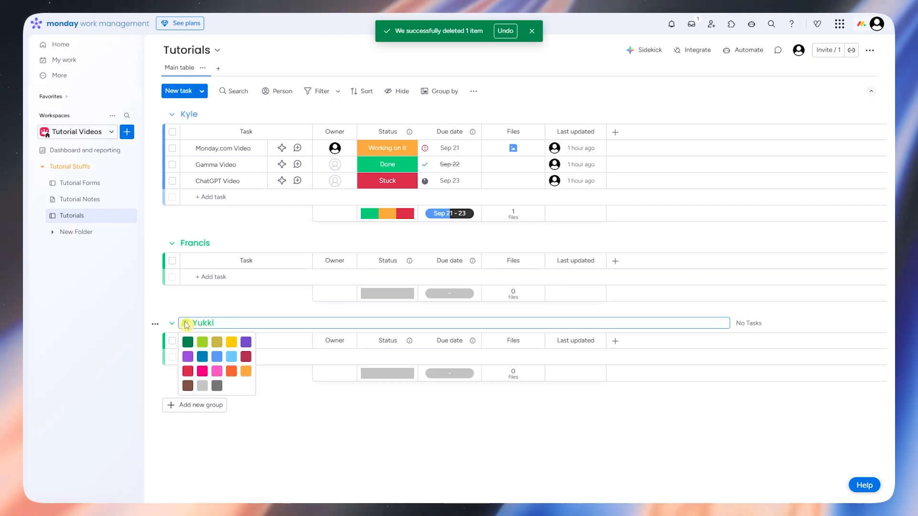
click(203, 343)
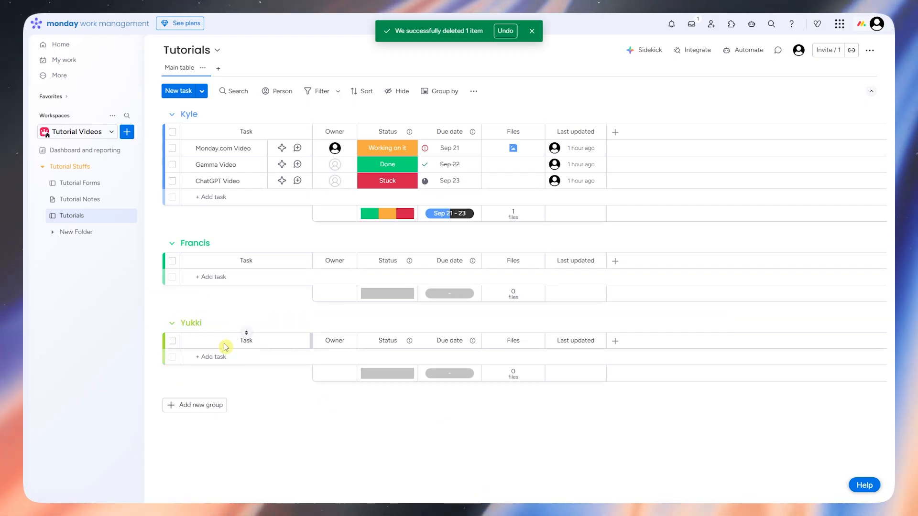
click(181, 326)
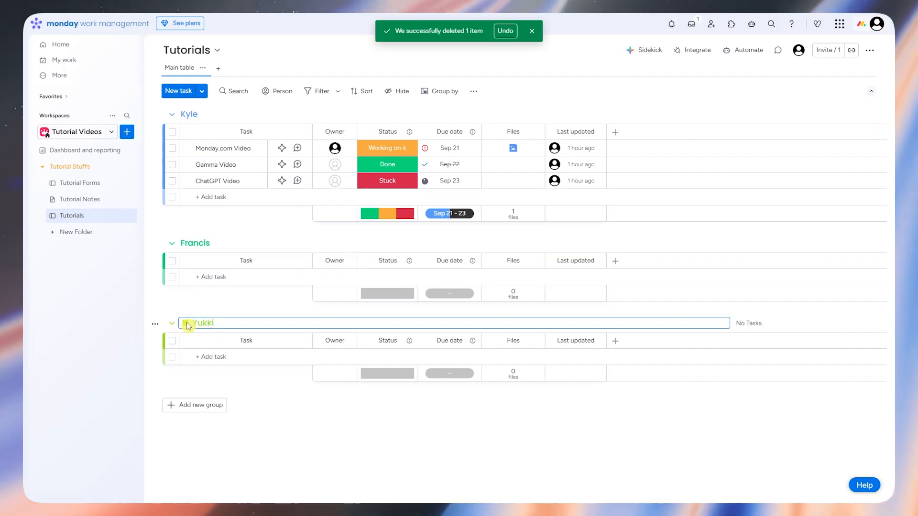
click(189, 326)
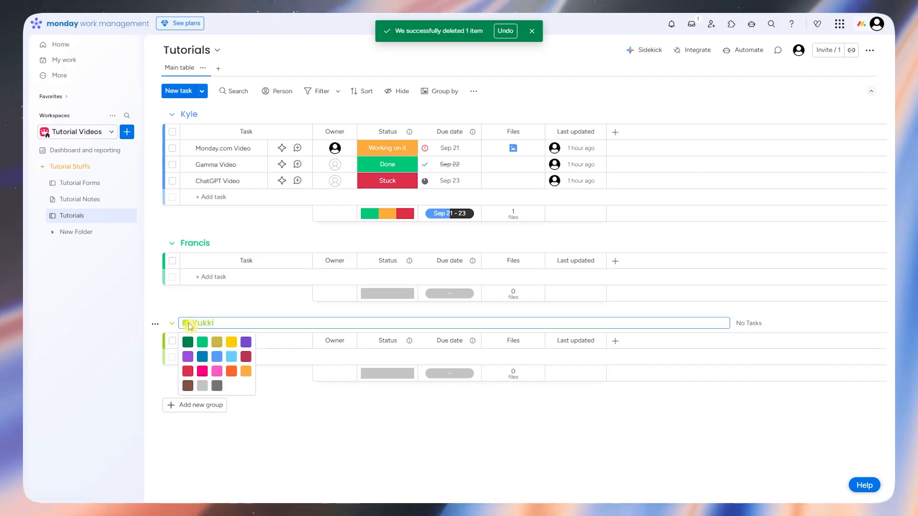
click(246, 342)
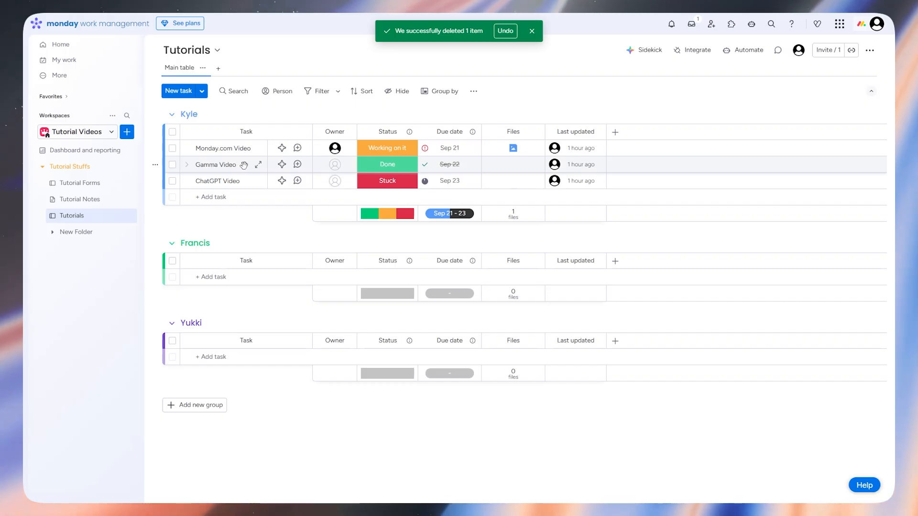
Move the Gamma Video task into the second group and the ChatGPT Video task into the third group.
drag(243, 174, 234, 273)
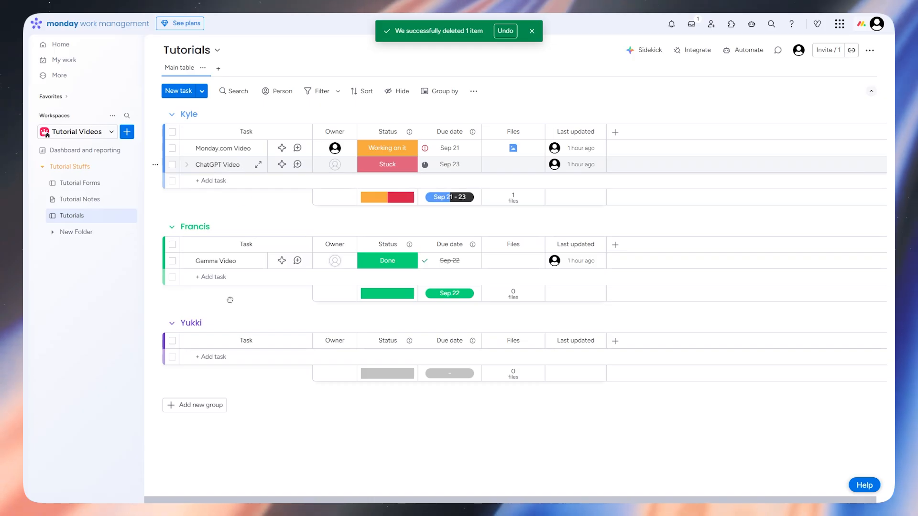
drag(230, 299, 230, 349)
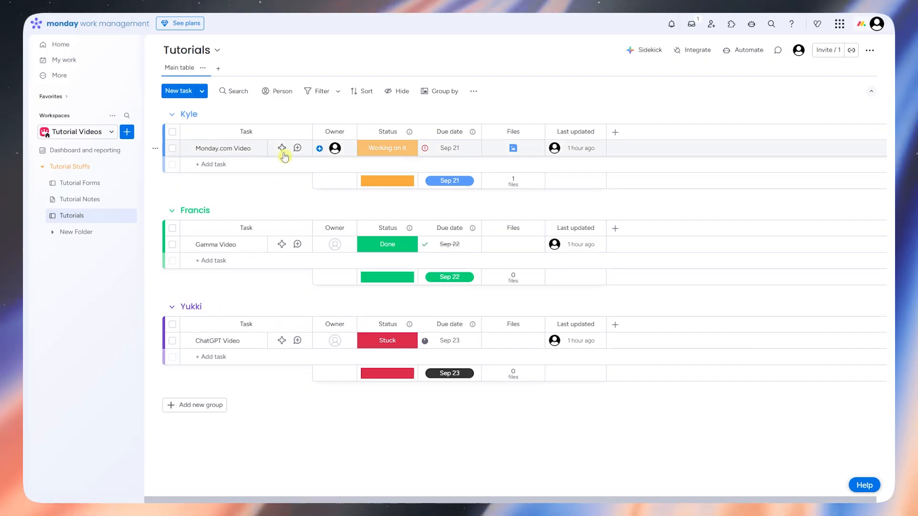
Select the Monday.com Video and Gamma Video tasks together and clear the selection again.
click(173, 150)
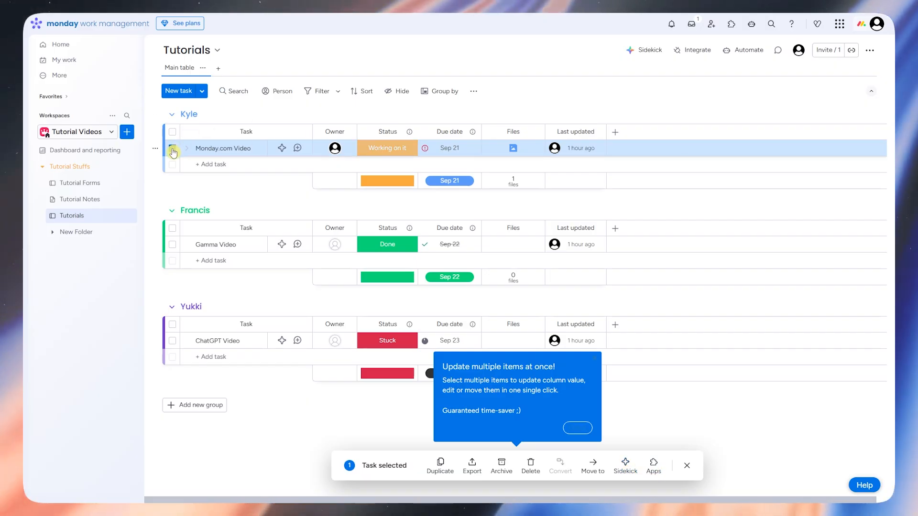
click(172, 244)
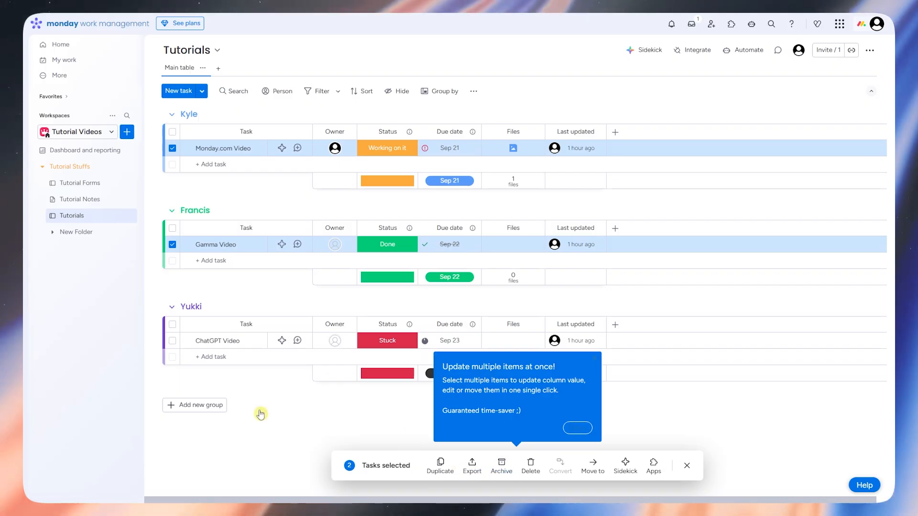
click(172, 244)
click(172, 148)
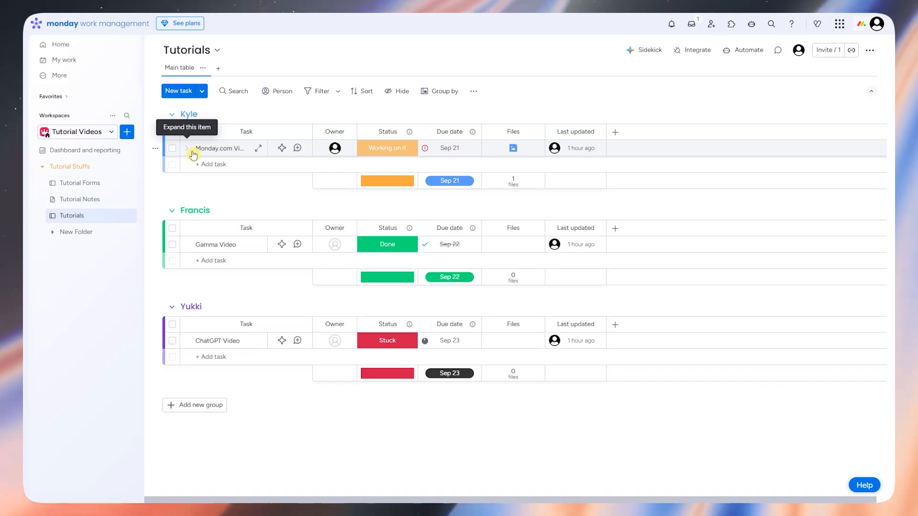
Expand the Monday.com Video task's subitems and move Dashboard and reporting into the Tutorial Stuffs folder.
click(191, 150)
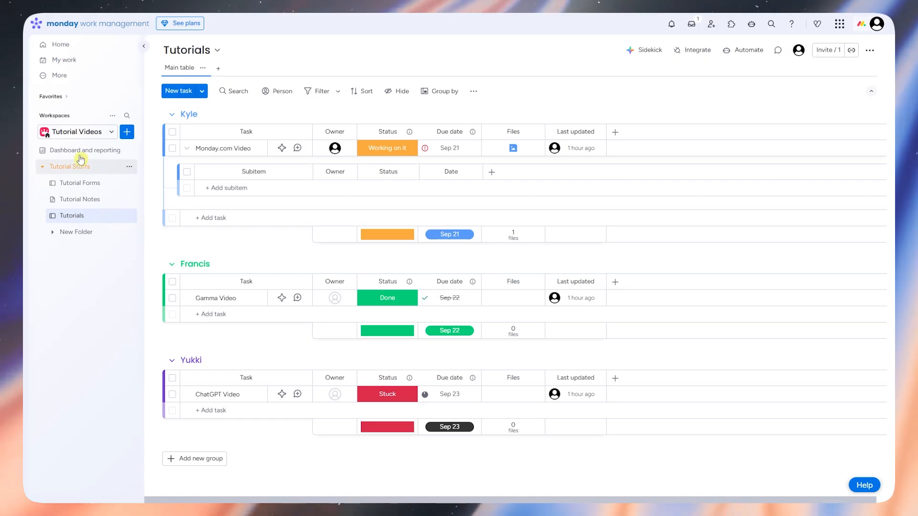
drag(92, 157, 89, 215)
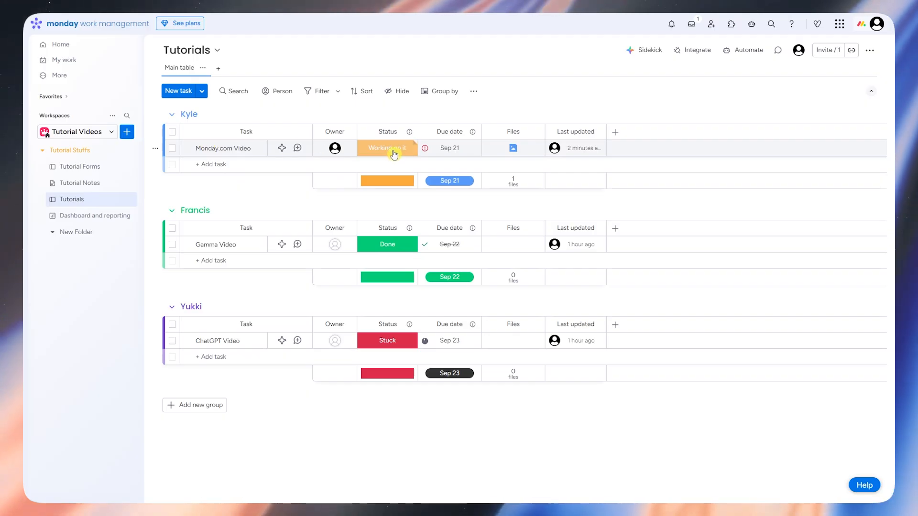
Open Sidekick for the Monday.com Video task, read its list of supported board actions, and close it.
click(282, 149)
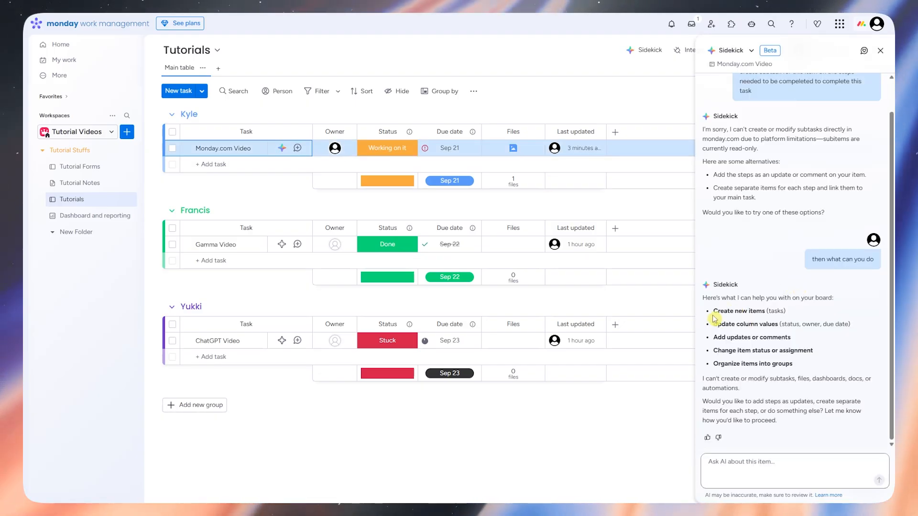
drag(768, 313, 768, 313)
drag(715, 326, 778, 329)
click(721, 346)
drag(721, 346, 807, 344)
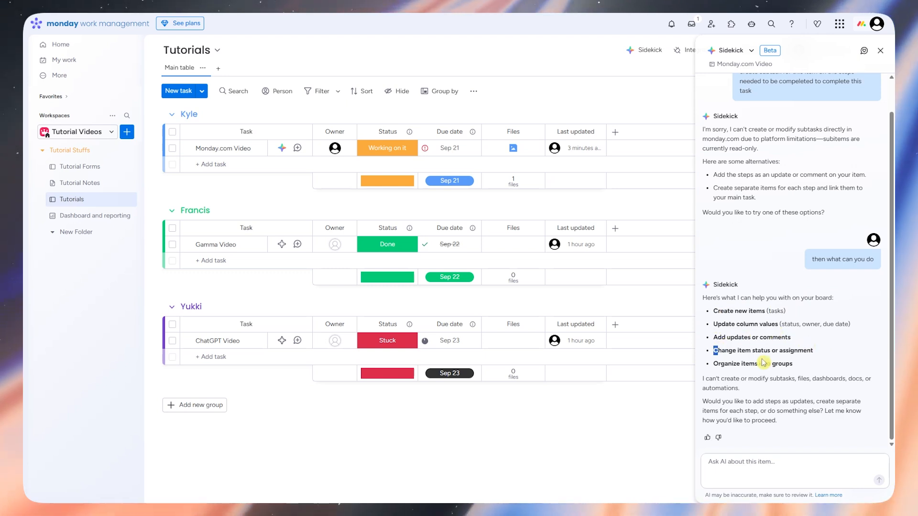
click(728, 350)
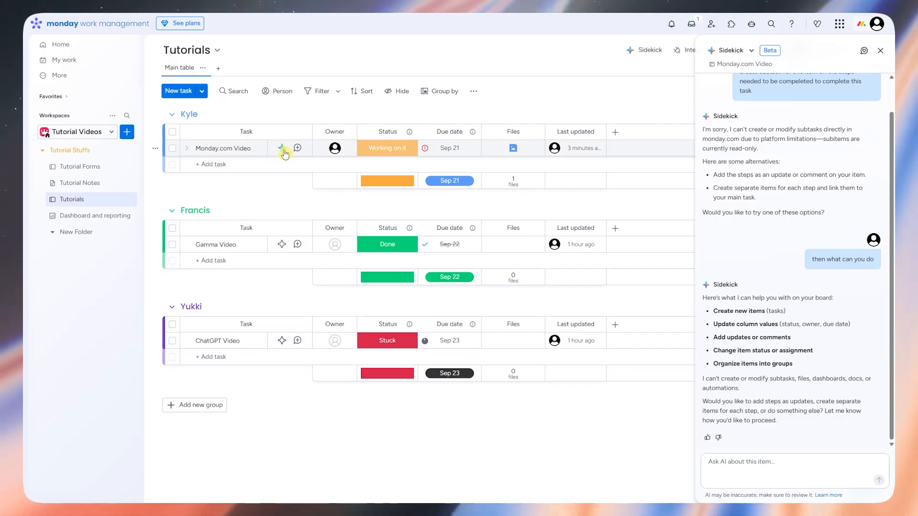
click(881, 51)
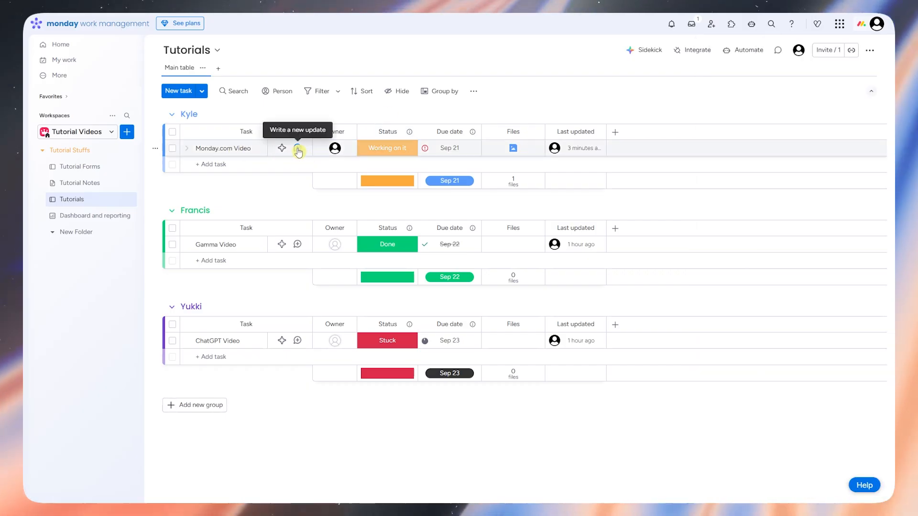
Post the update "Recording stuck because there is no free trial." on the Monday.com Video task.
click(298, 149)
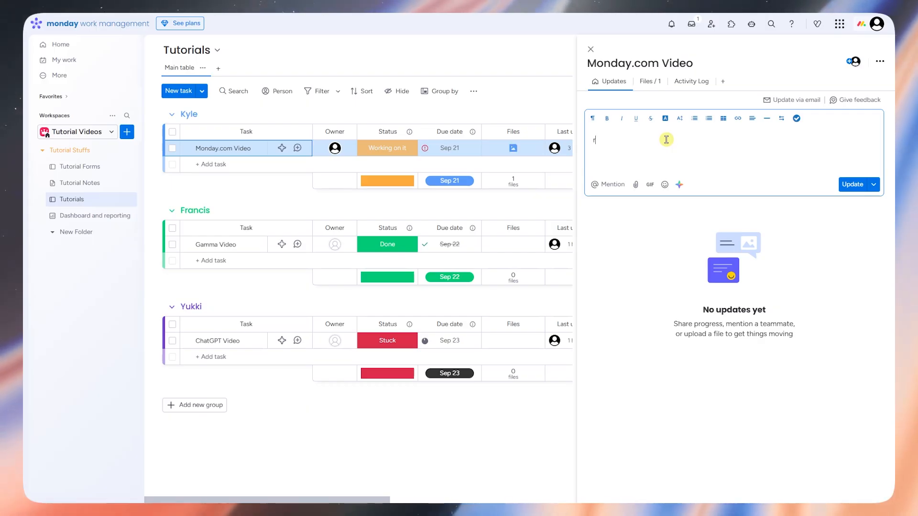
text(Recording stuck because th)
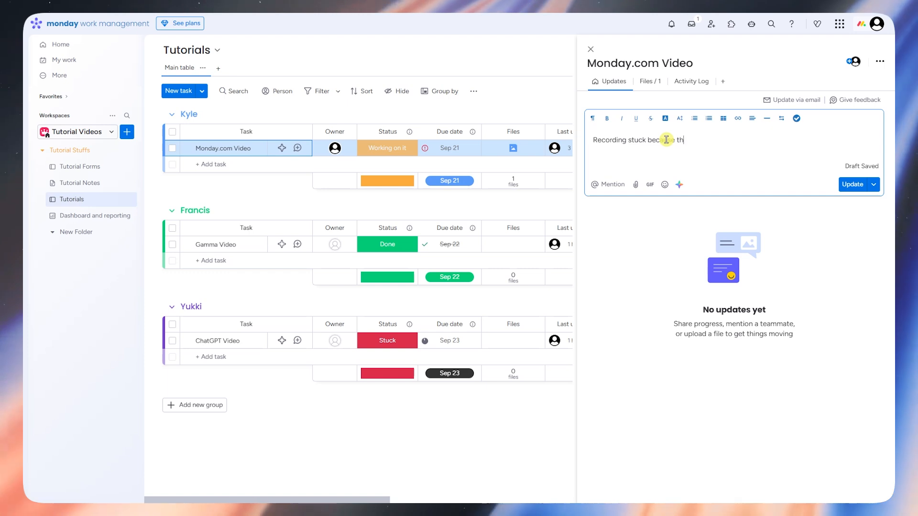
text(free tir)
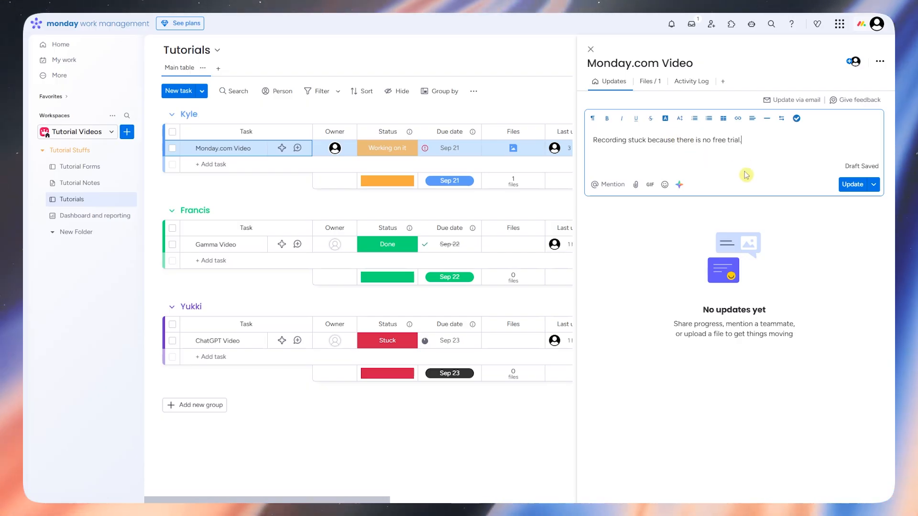
click(848, 188)
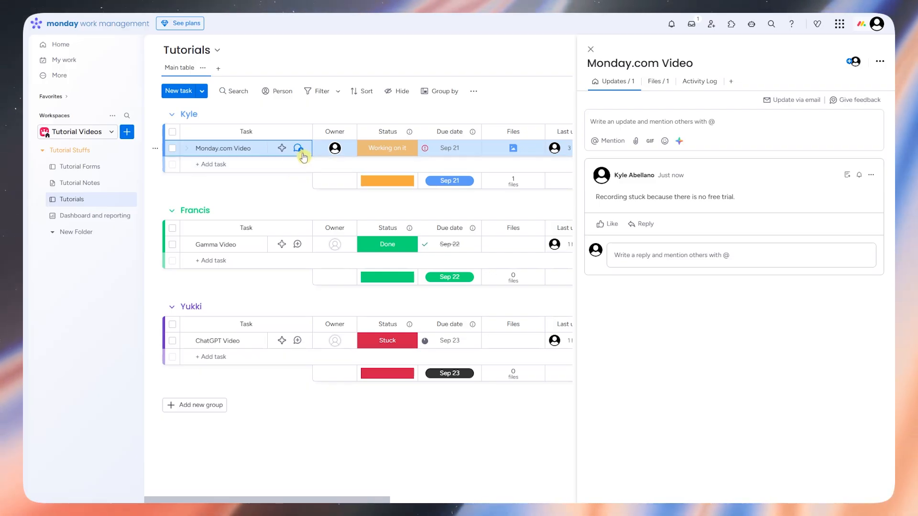
Post a second update on the Monday.com Video task mentioning the account owner and Everyone on this board.
click(753, 131)
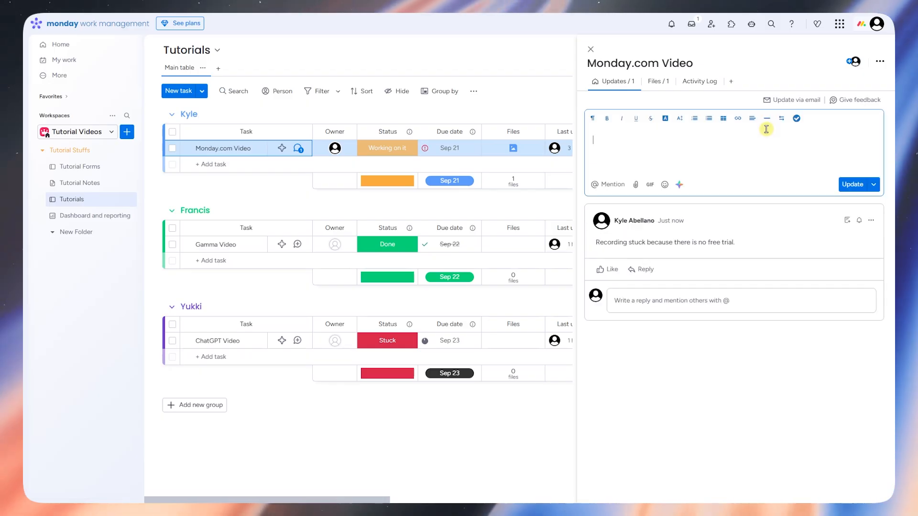
key(Menu)
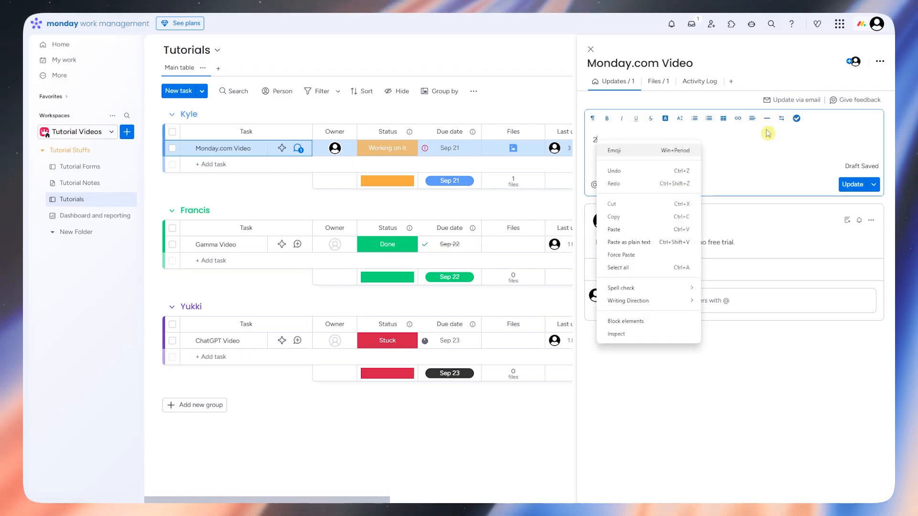
key(Escape)
key(BackSpace)
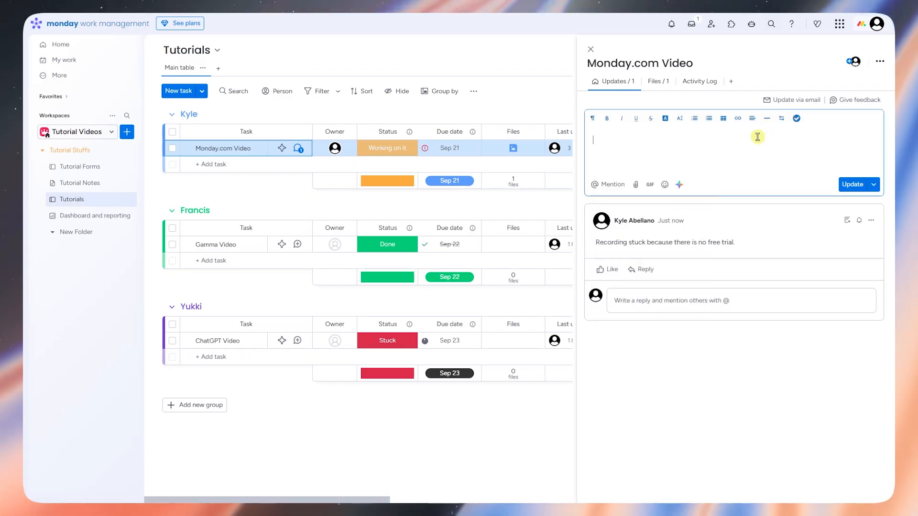
text(@)
click(646, 177)
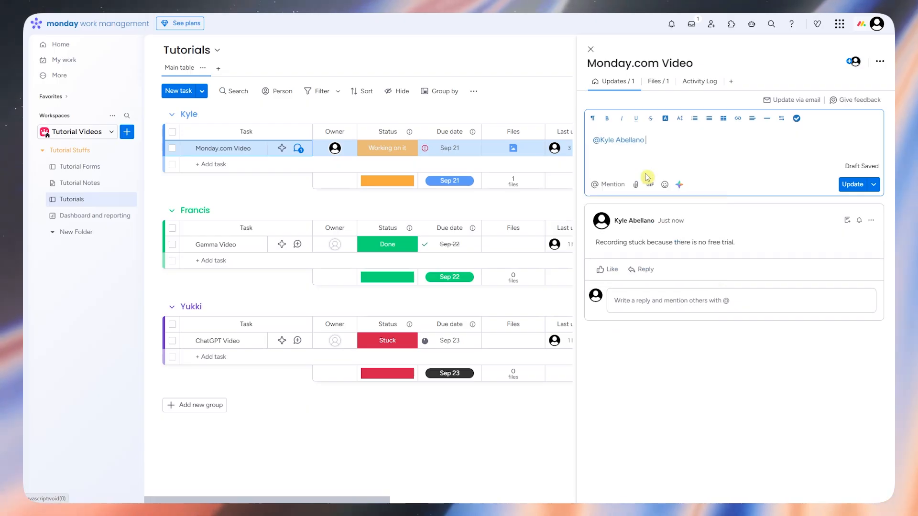
text(@)
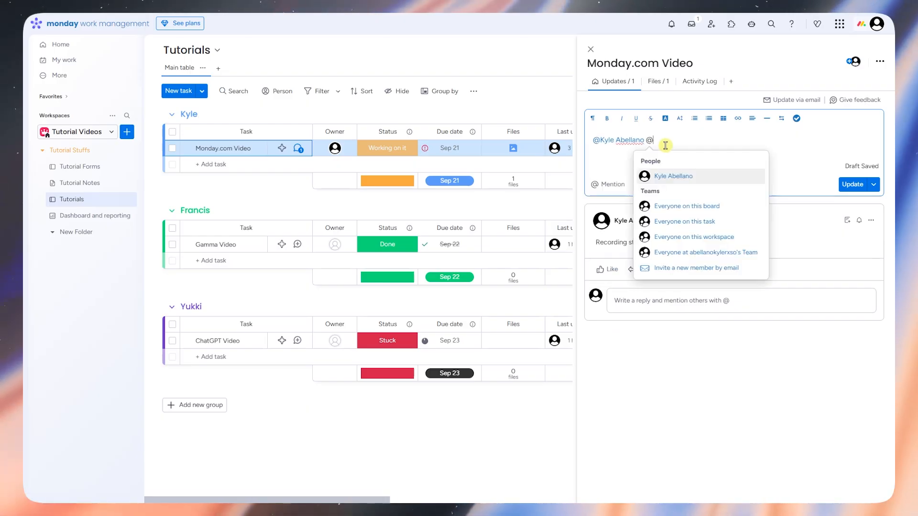
click(693, 208)
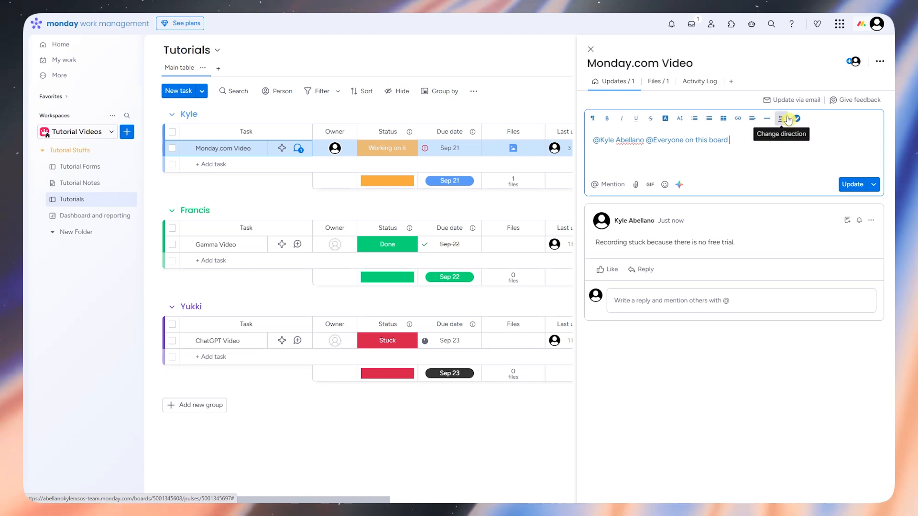
click(873, 186)
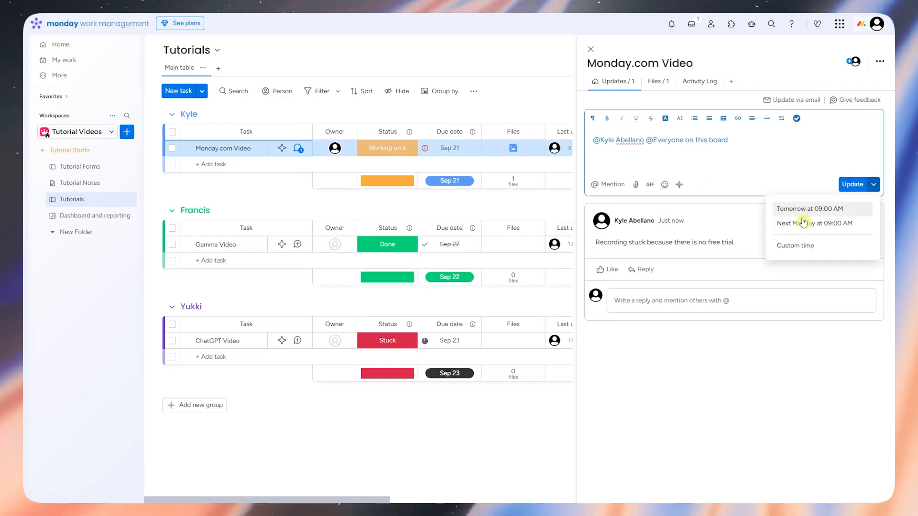
click(853, 184)
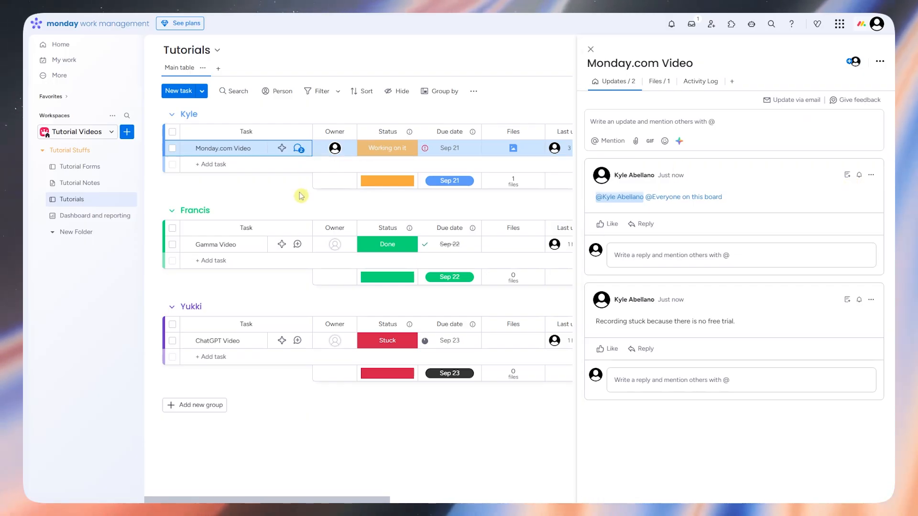
Check the owner assignment options of the Monday.com Video task and set its status to Done.
click(337, 152)
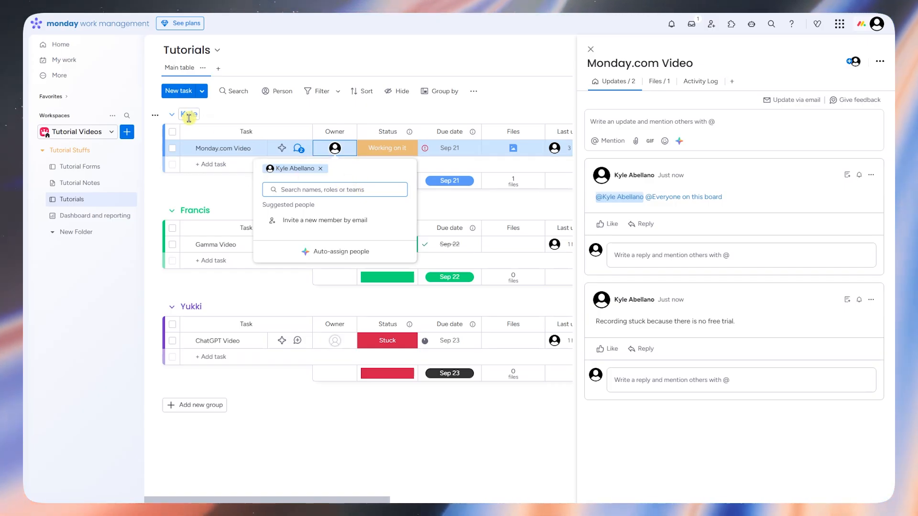
click(390, 150)
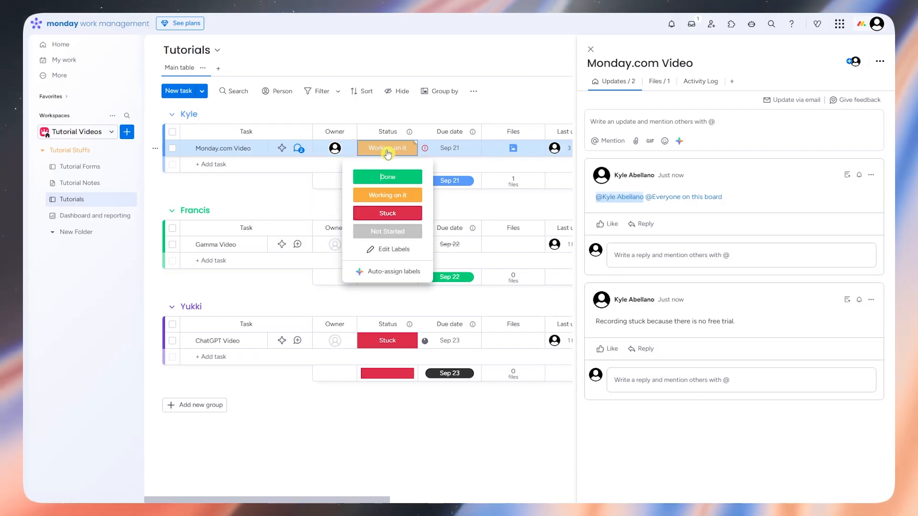
click(398, 184)
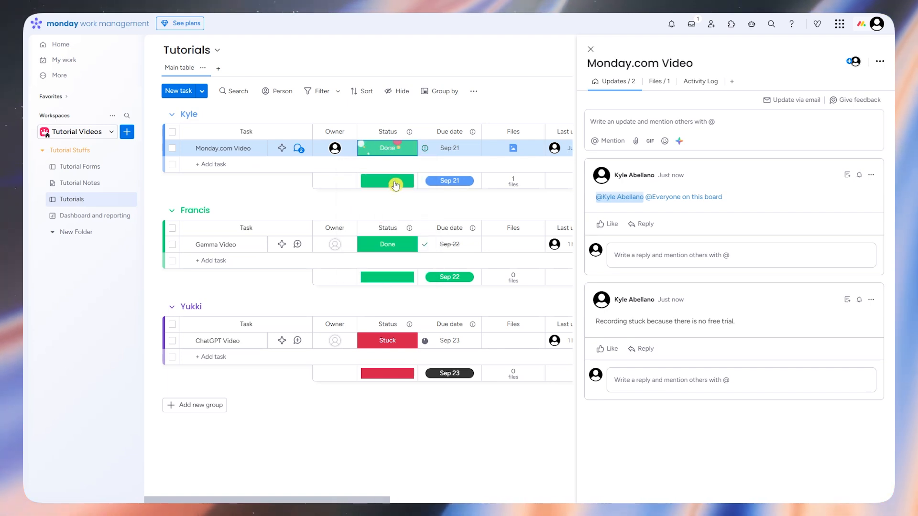
View the due date calendar of the Monday.com Video task, preview its attached image, and close the preview.
click(450, 149)
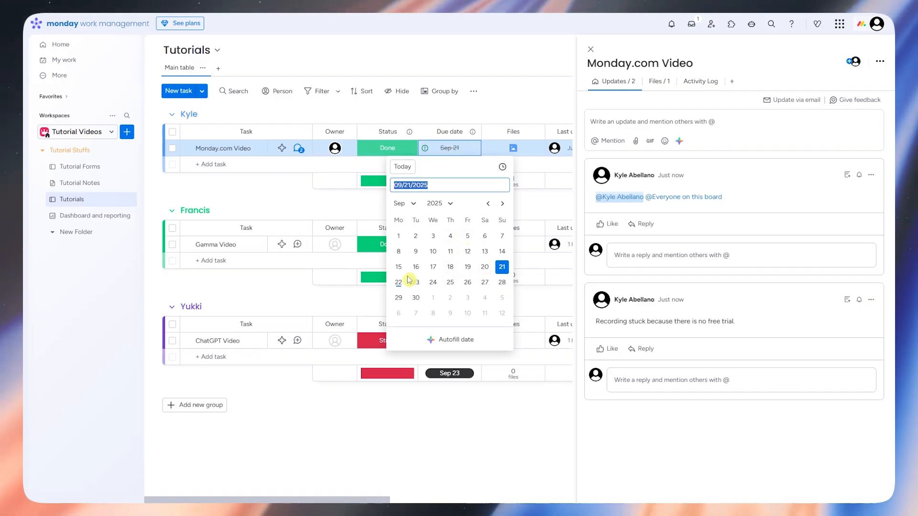
click(345, 204)
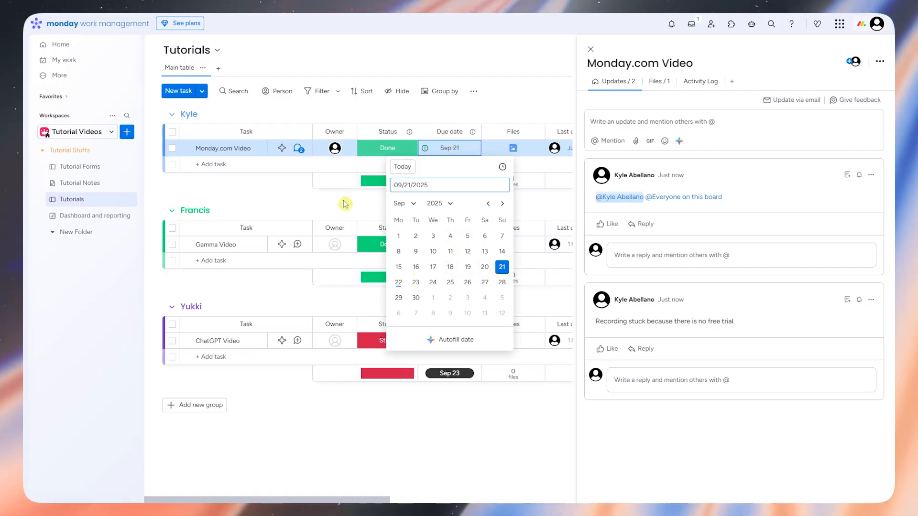
click(514, 150)
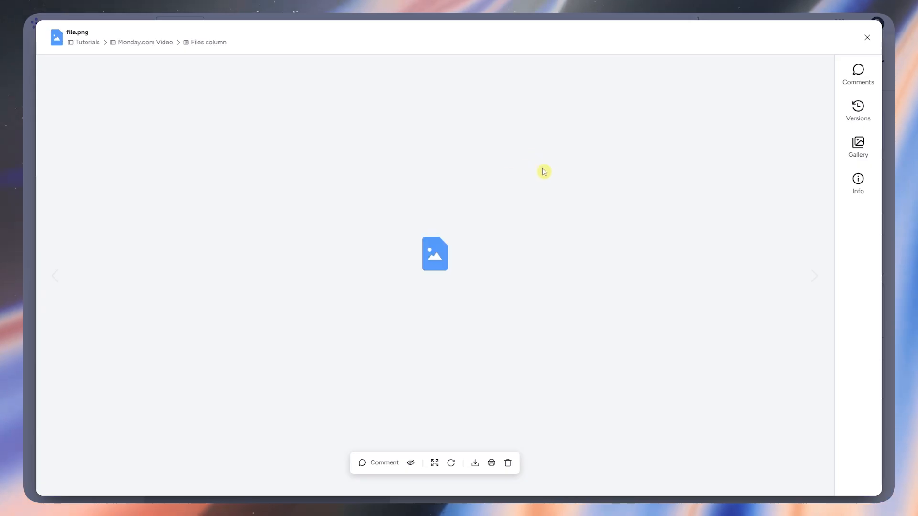
click(867, 37)
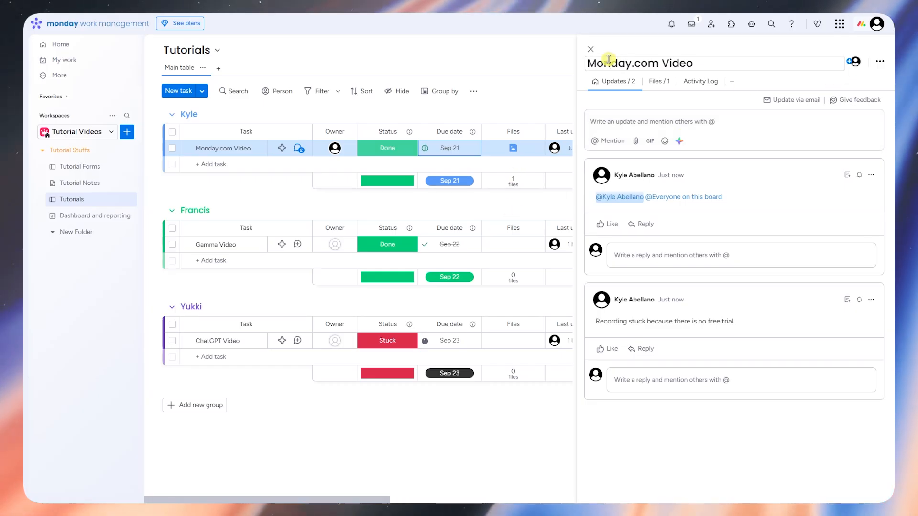
Close the Monday.com Video task's details and add a Link column to the board.
click(591, 49)
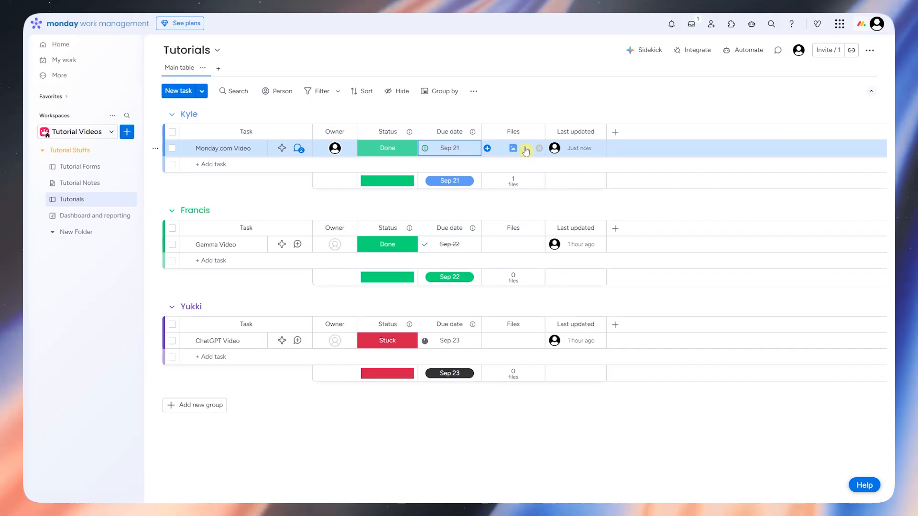
click(616, 137)
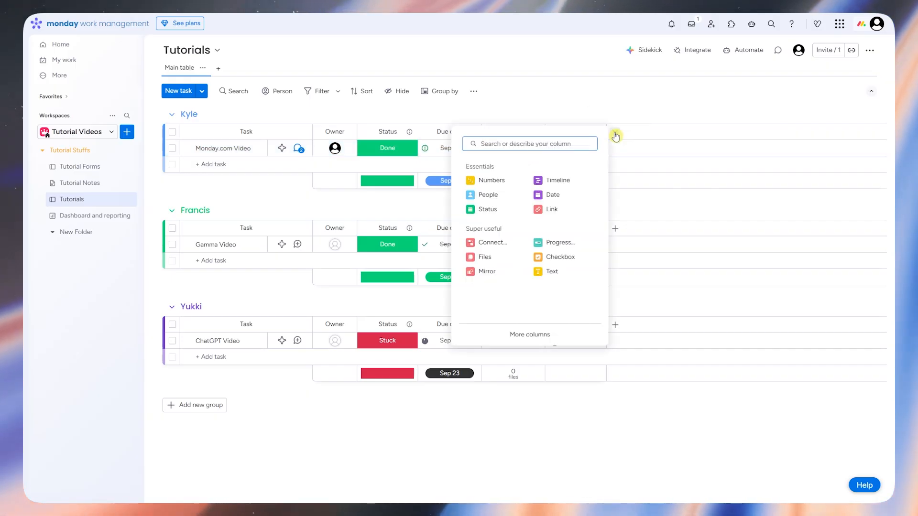
click(552, 209)
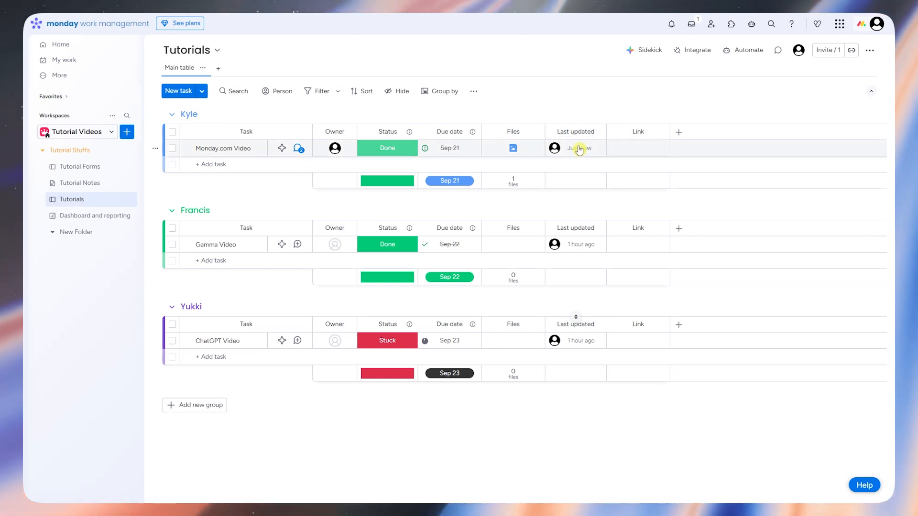
Move the Last updated column behind the Link column.
mouse_move(577, 155)
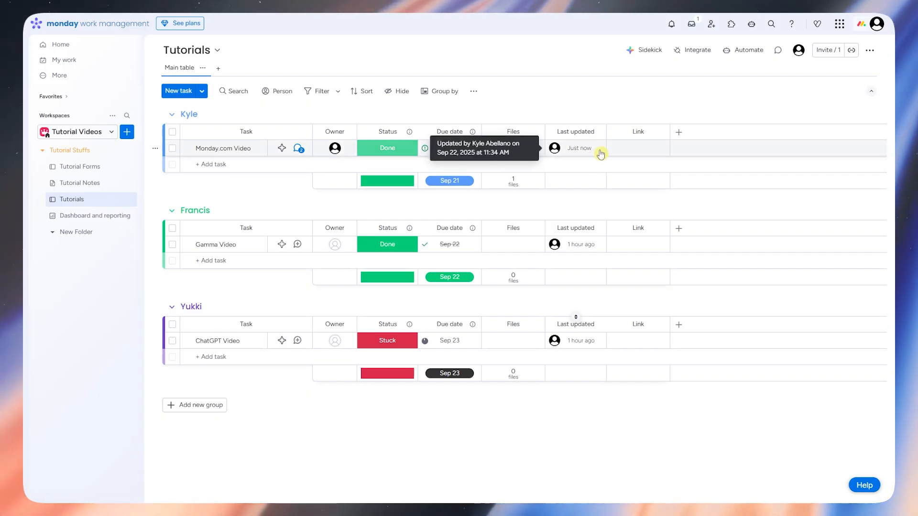
click(639, 148)
click(598, 148)
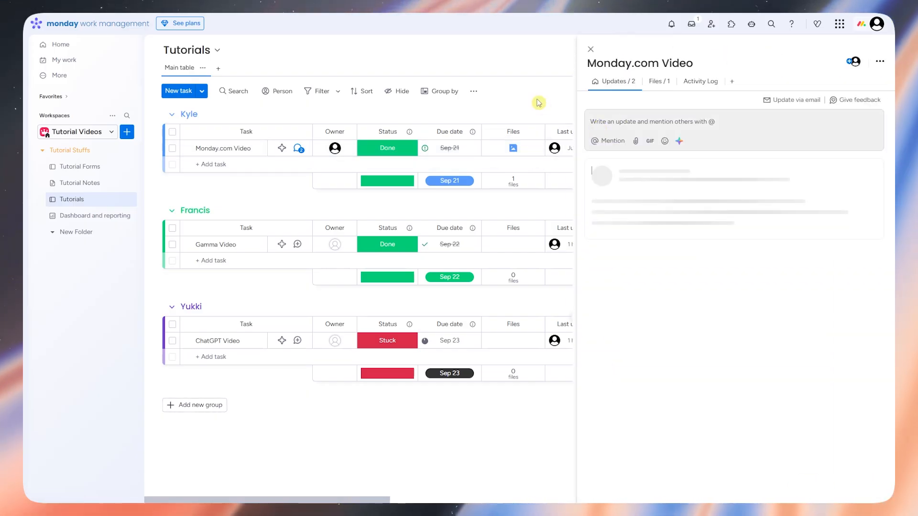
click(592, 52)
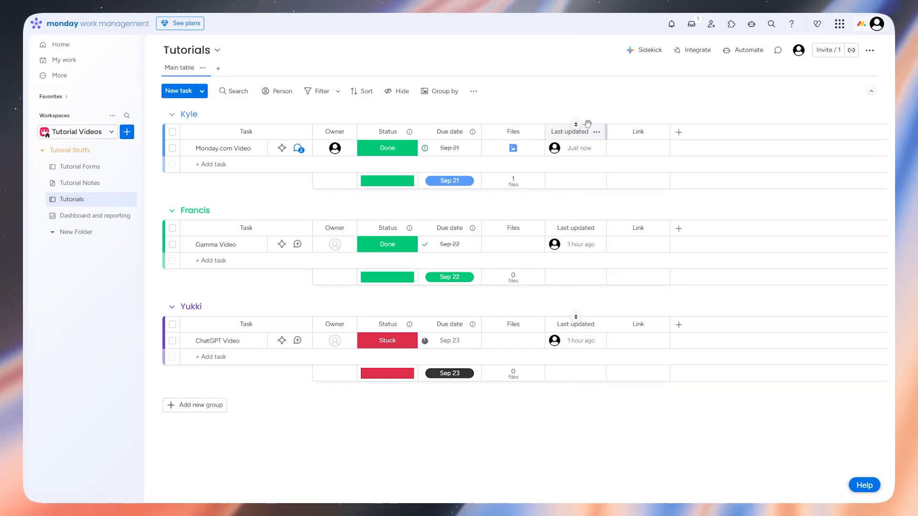
drag(608, 125, 668, 128)
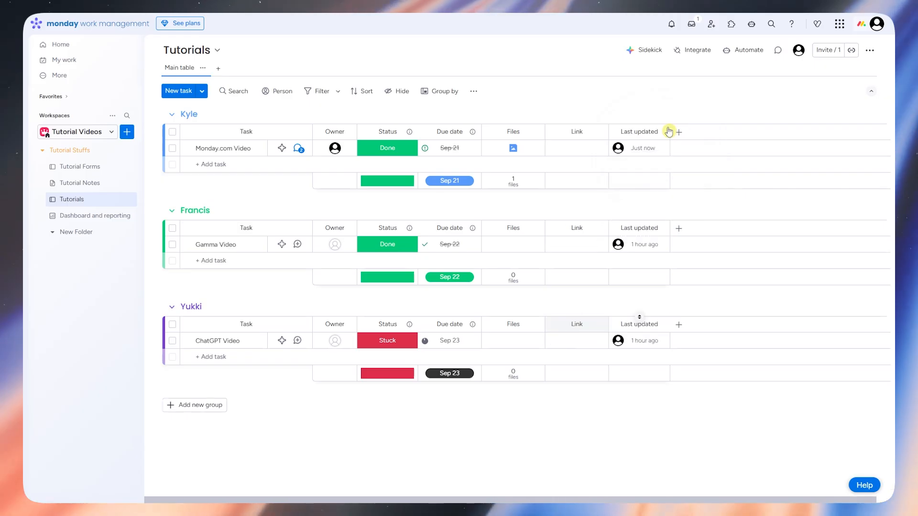
Rename the Files column as Thumbnail and the Link column as Video.
click(518, 132)
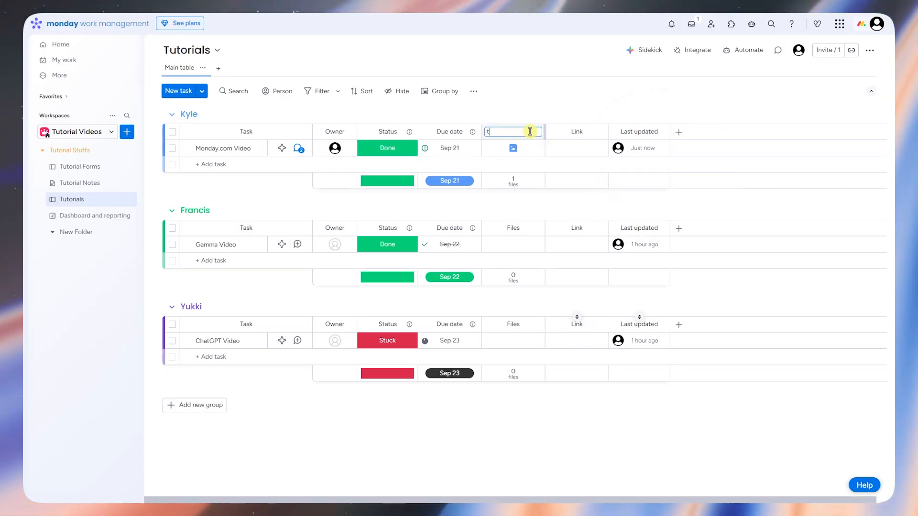
text(T)
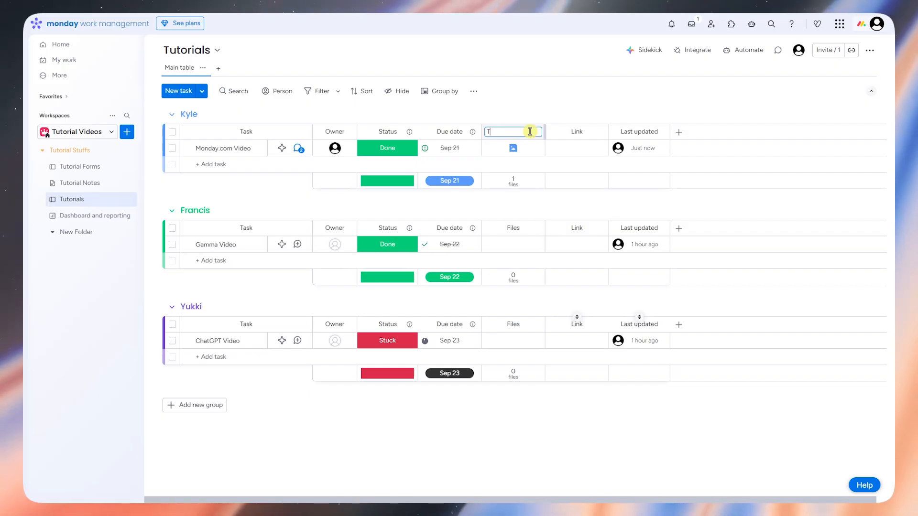
text(Huhumbnail)
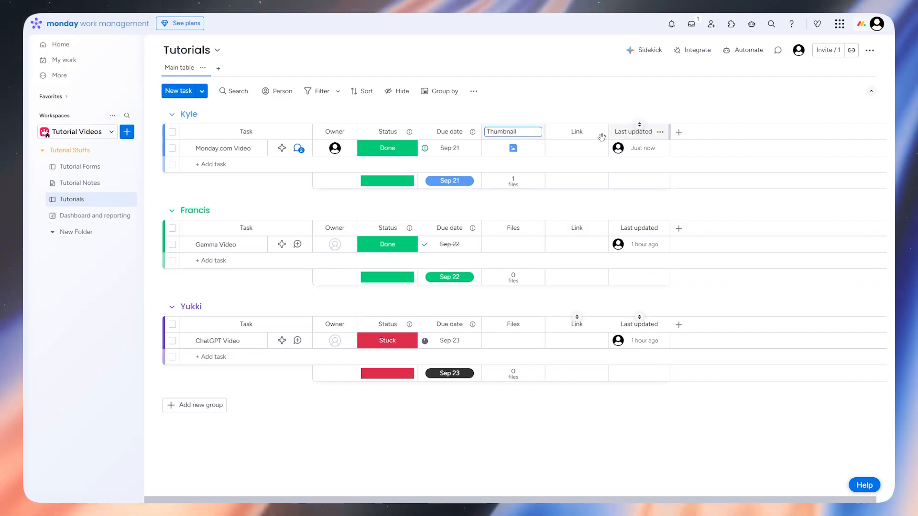
click(576, 133)
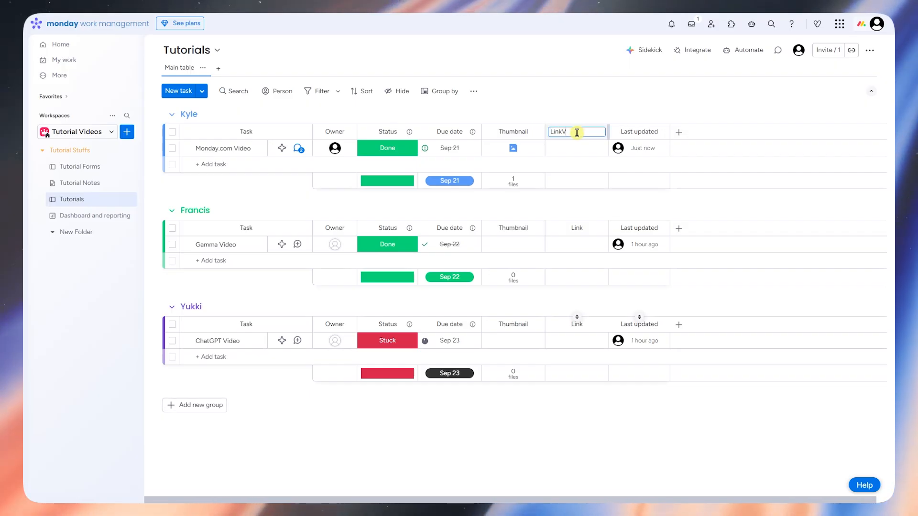
key(BackSpace)
key(BackSpace)
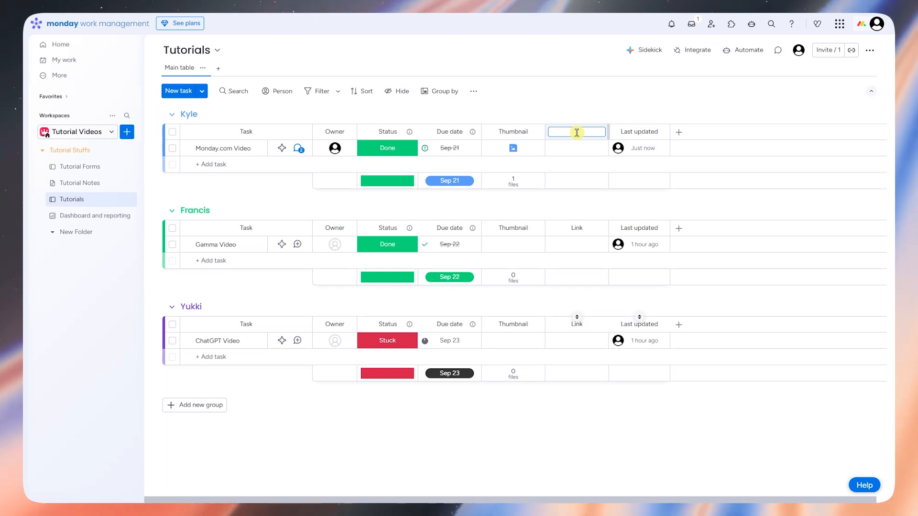
text(Video)
click(556, 97)
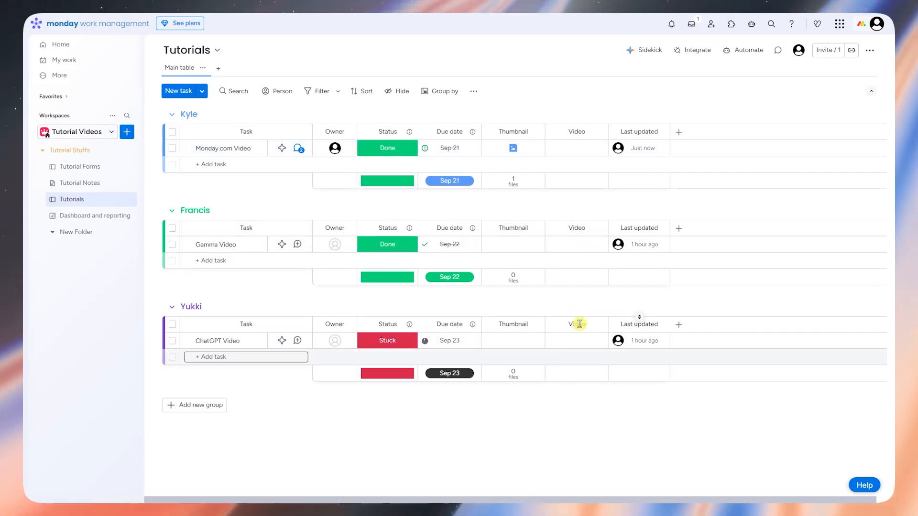
Look through the column types available for the board and close the list.
click(679, 133)
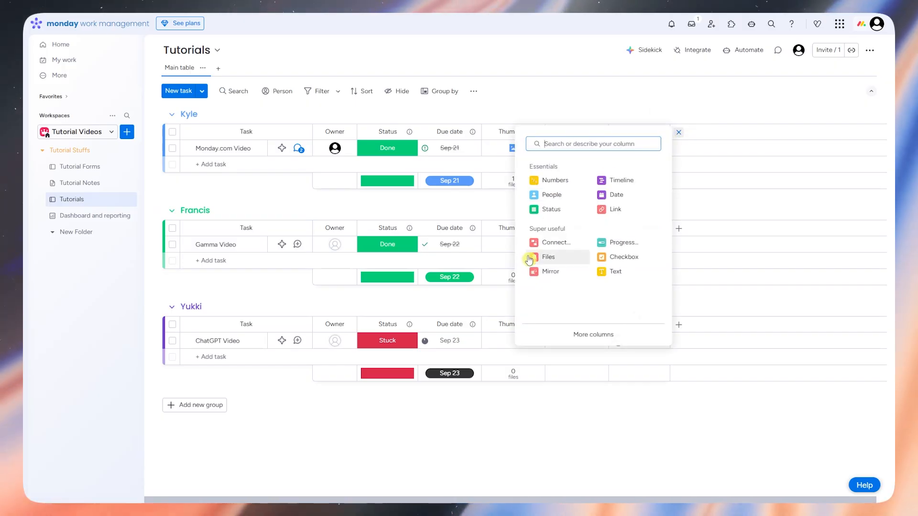
click(612, 437)
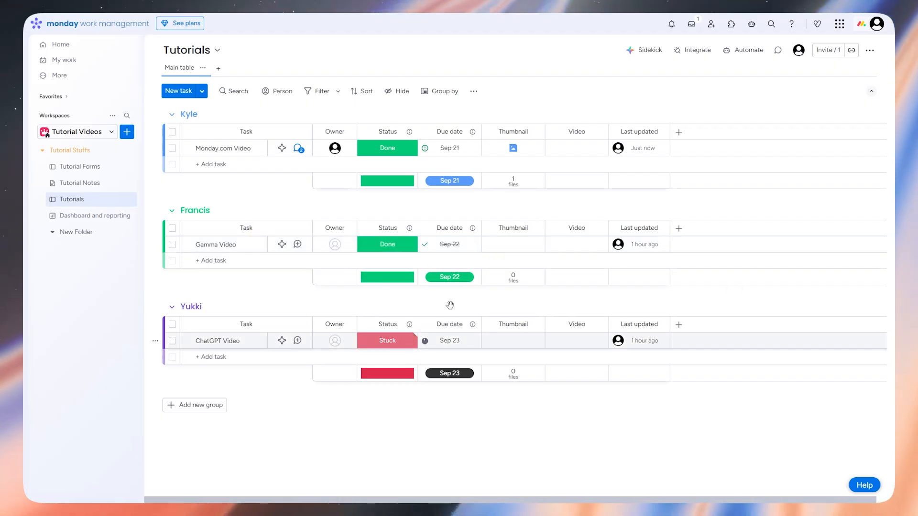
Expand the Monday.com Video task and add a subitem named Features.
click(188, 149)
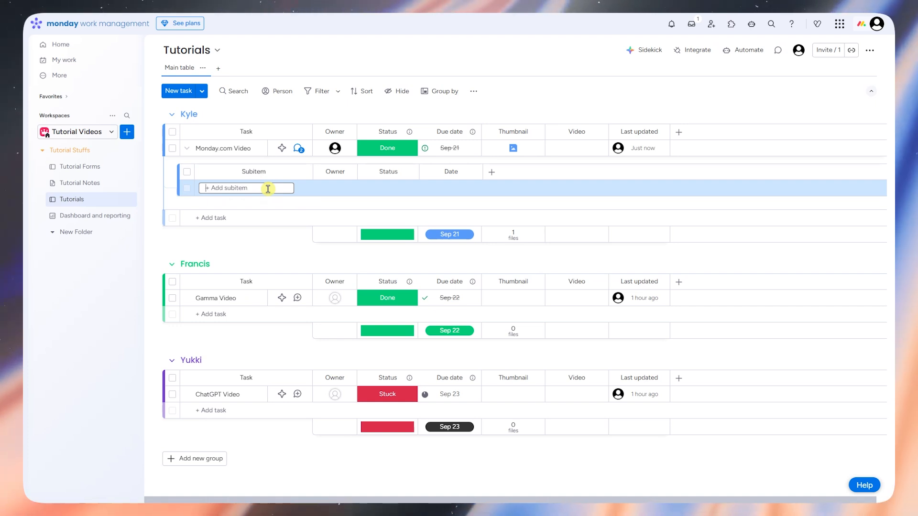
text(Features)
key(Return)
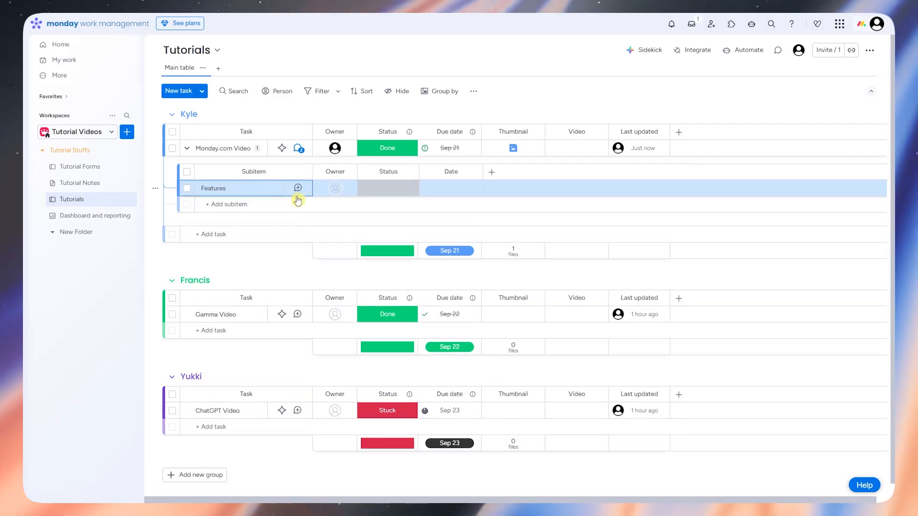
Post the update "It is completed." on the Features subitem.
click(276, 188)
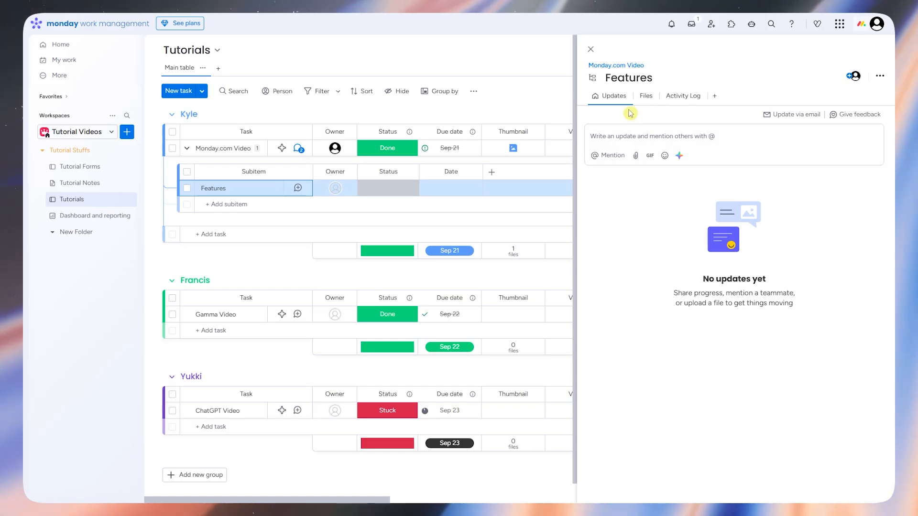
click(622, 137)
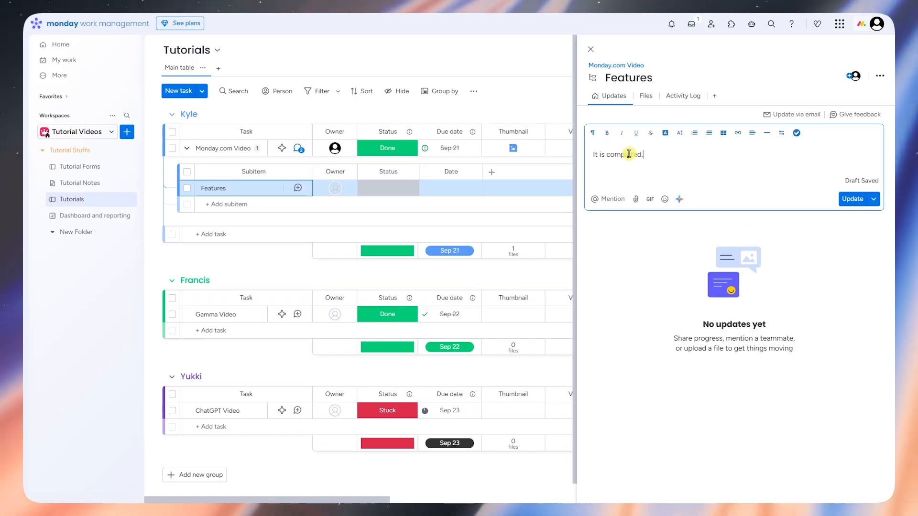
click(860, 199)
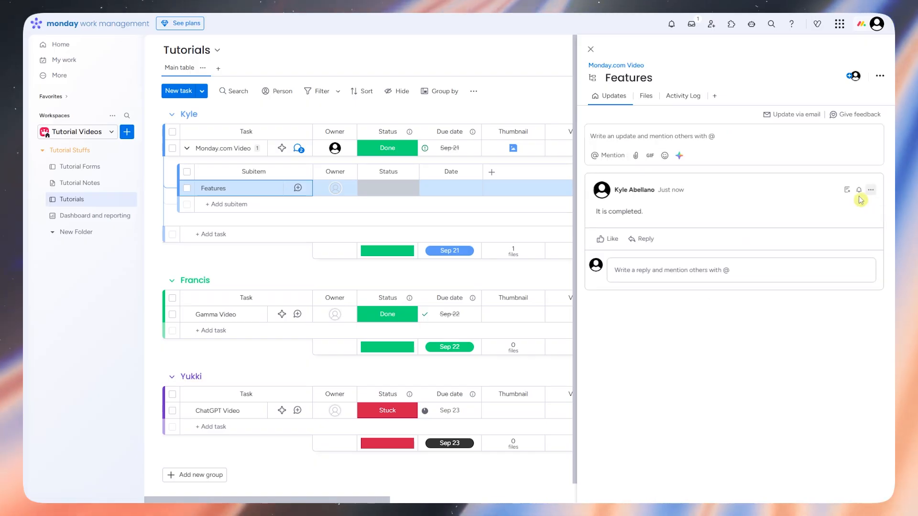
View the Features subitem's files, activity log and available item views, and close its details.
click(664, 97)
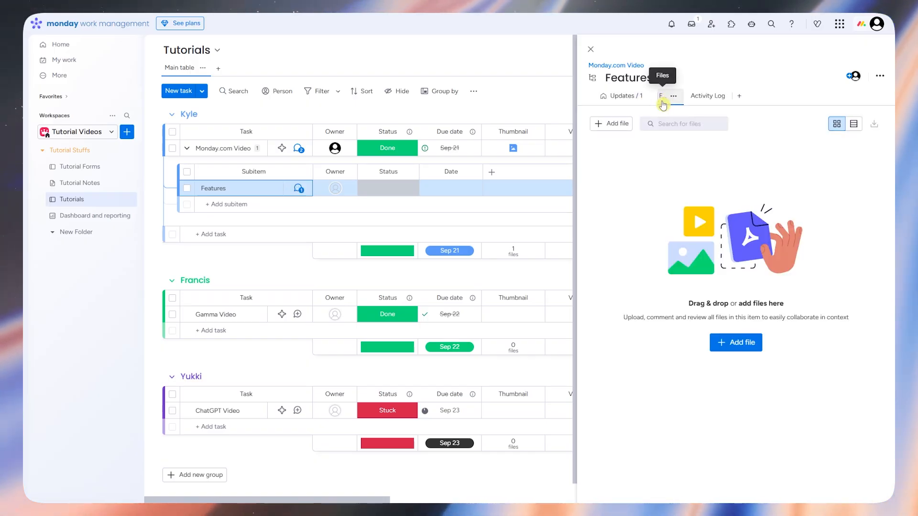
click(713, 97)
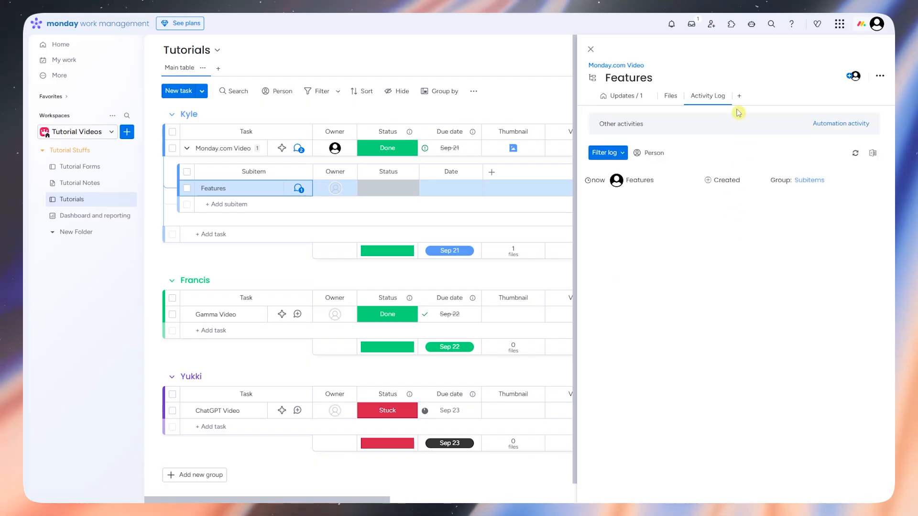
click(739, 95)
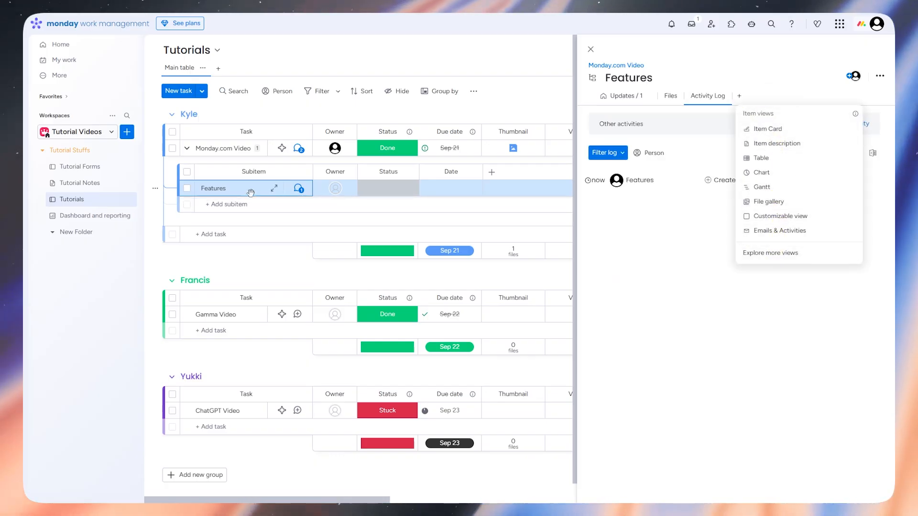
click(274, 190)
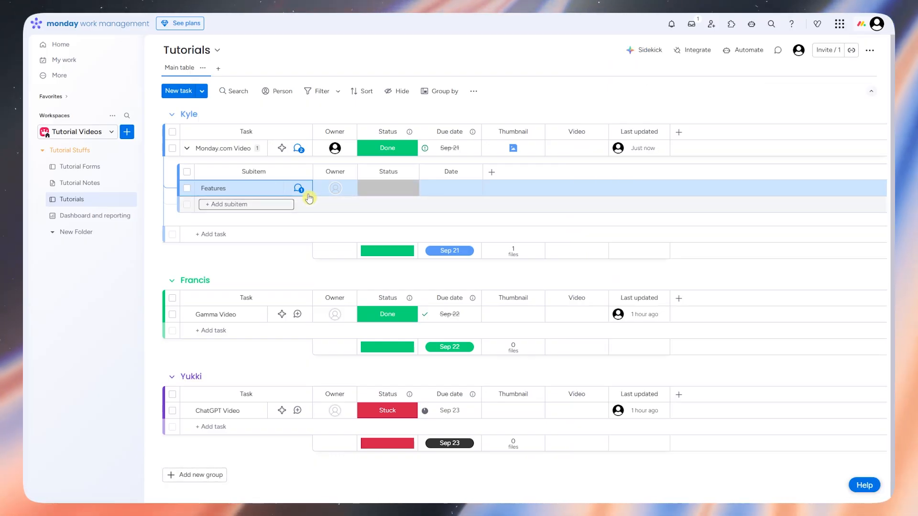
Check the Features subitem's owner and date options and the column types available for subitems.
click(340, 193)
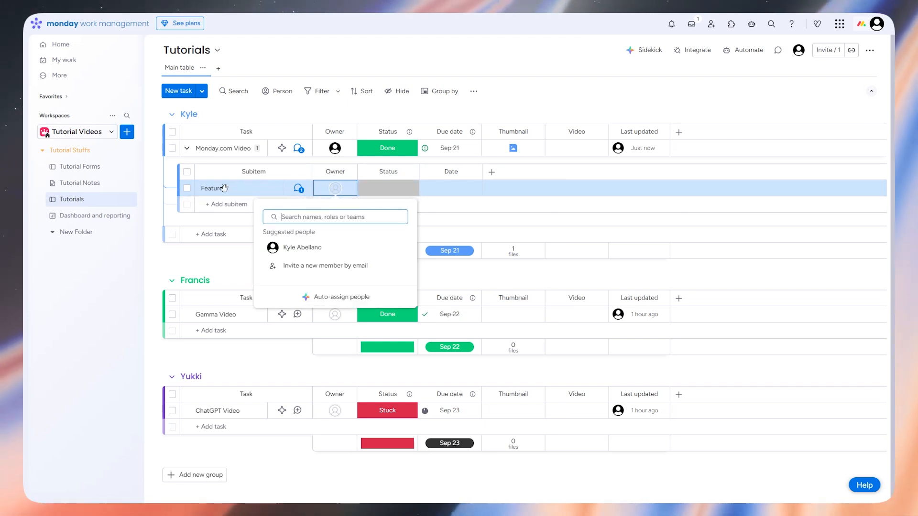
click(404, 190)
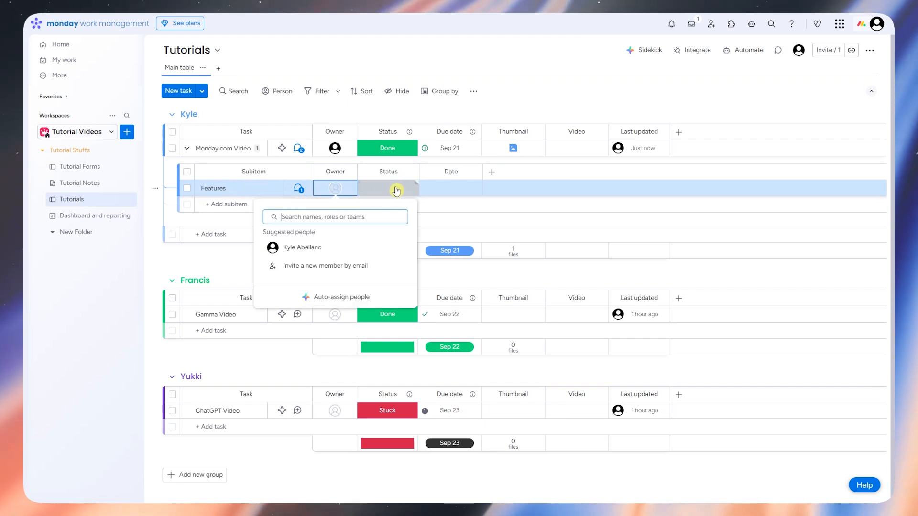
click(443, 189)
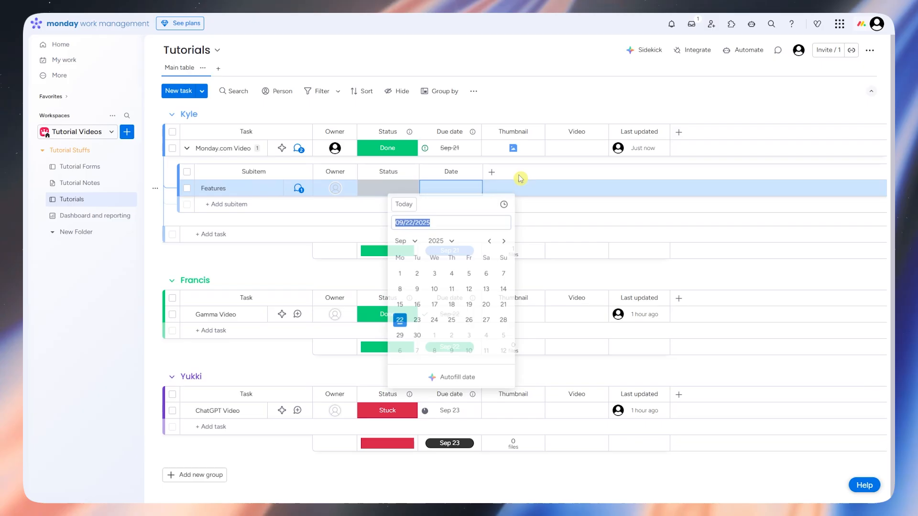
click(490, 173)
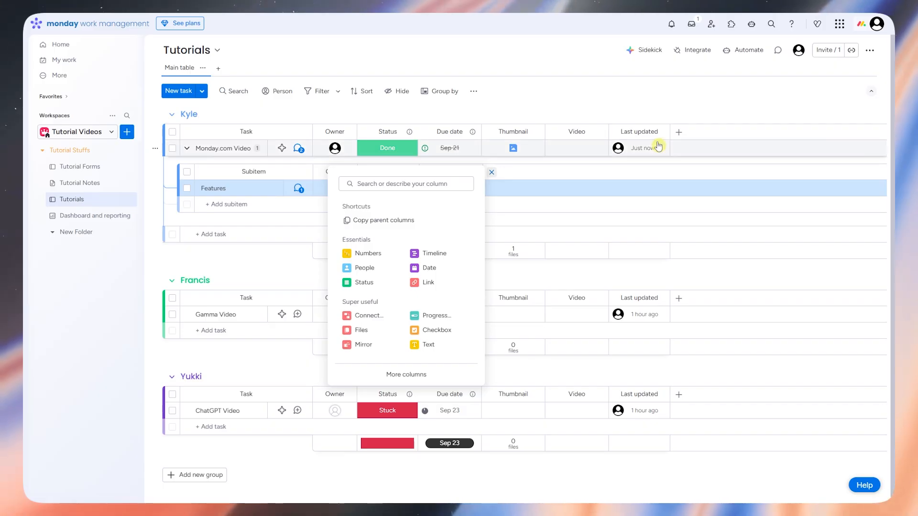
click(593, 188)
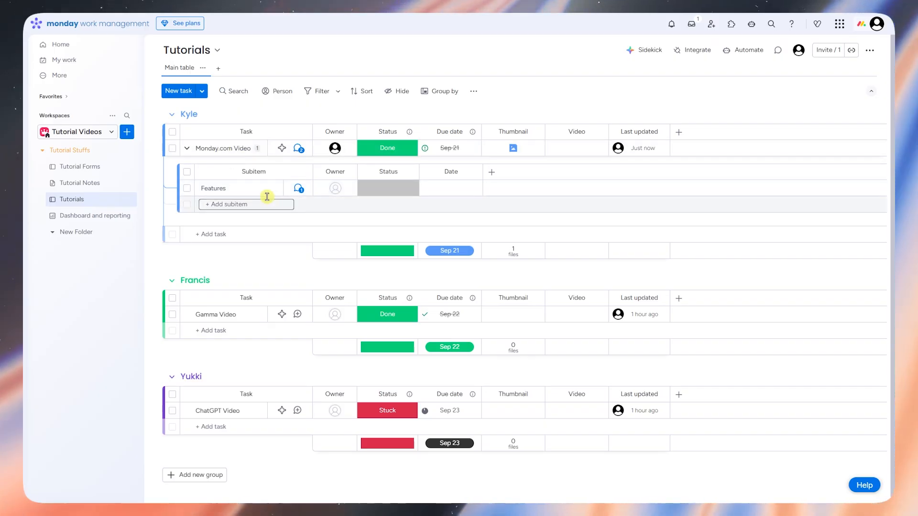
Collapse the Monday.com Video subitems and review the Dashboard and reporting dashboard's widgets and connected boards.
click(187, 149)
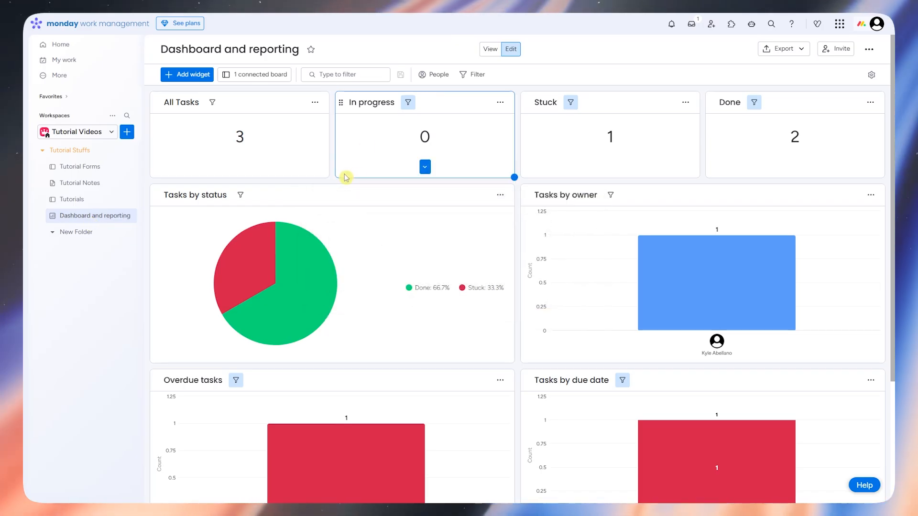
click(262, 80)
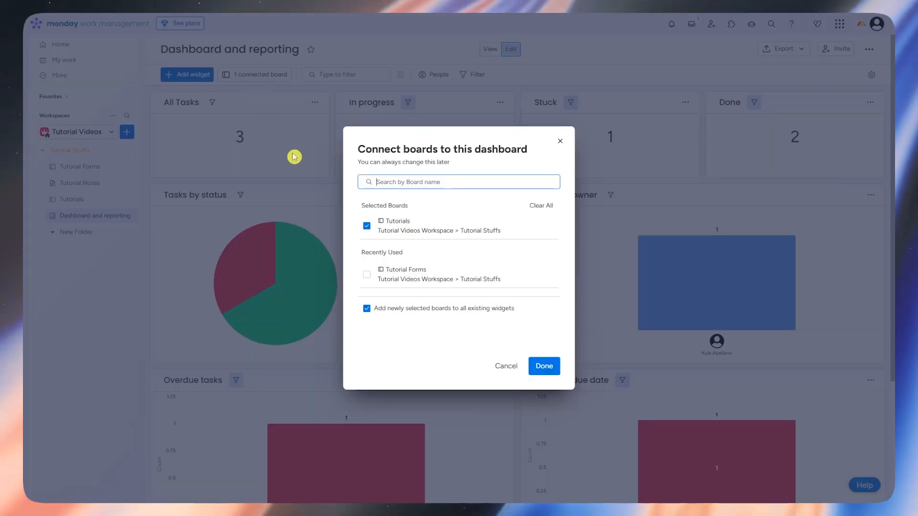
click(604, 262)
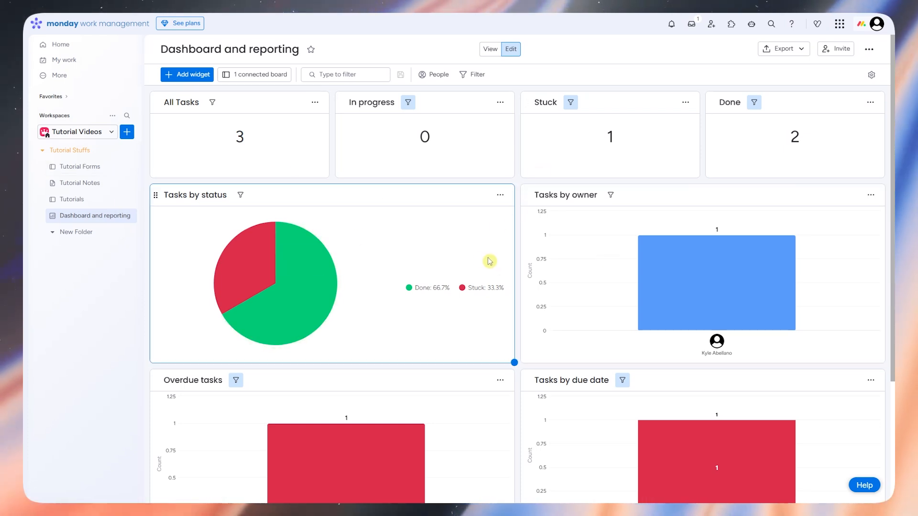
scroll(491, 262, down, 3)
scroll(511, 301, up, 3)
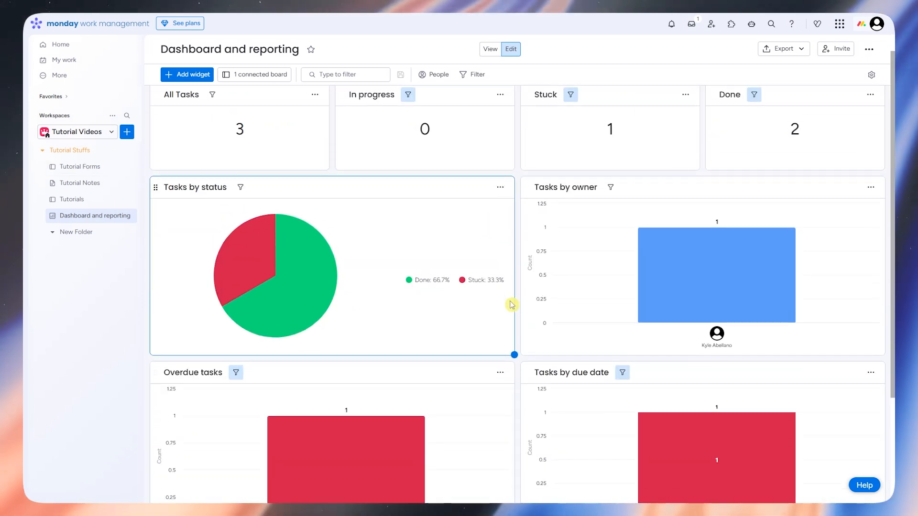
click(259, 82)
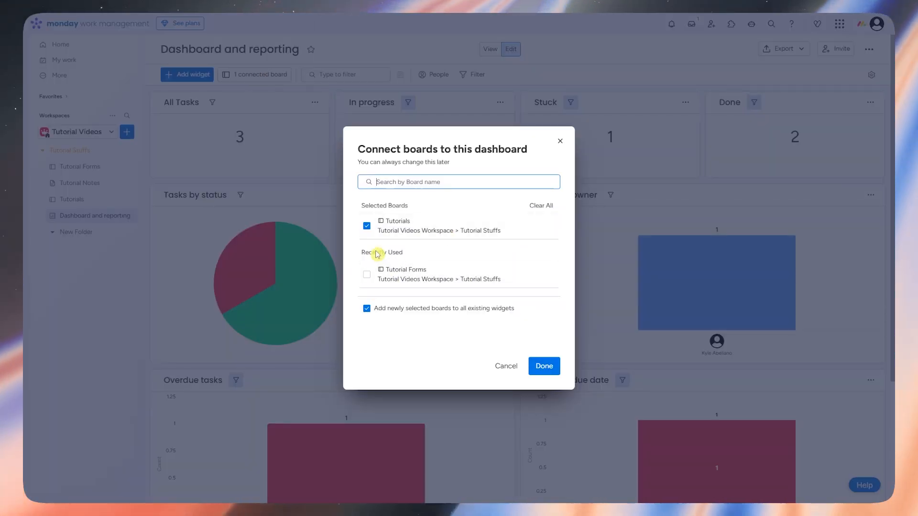
click(328, 305)
Add a Numbers widget to the Dashboard and reporting dashboard.
click(187, 75)
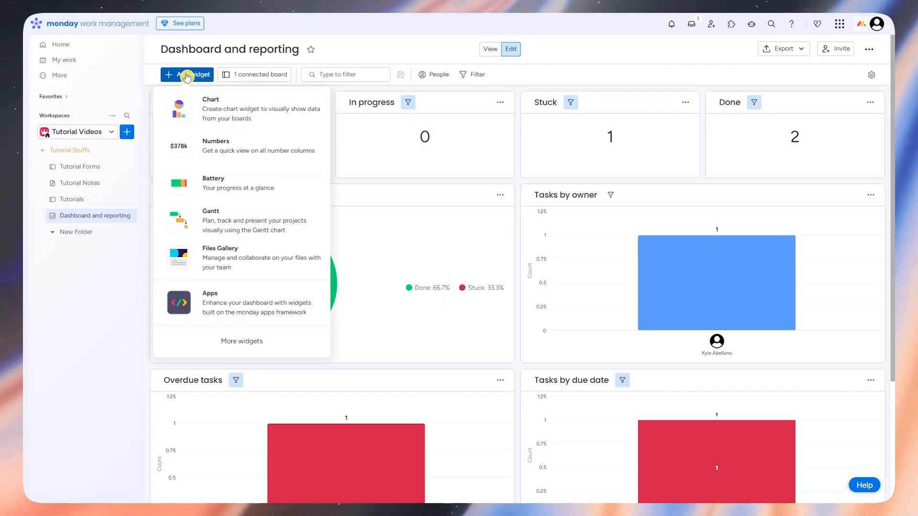
scroll(237, 184, down, 3)
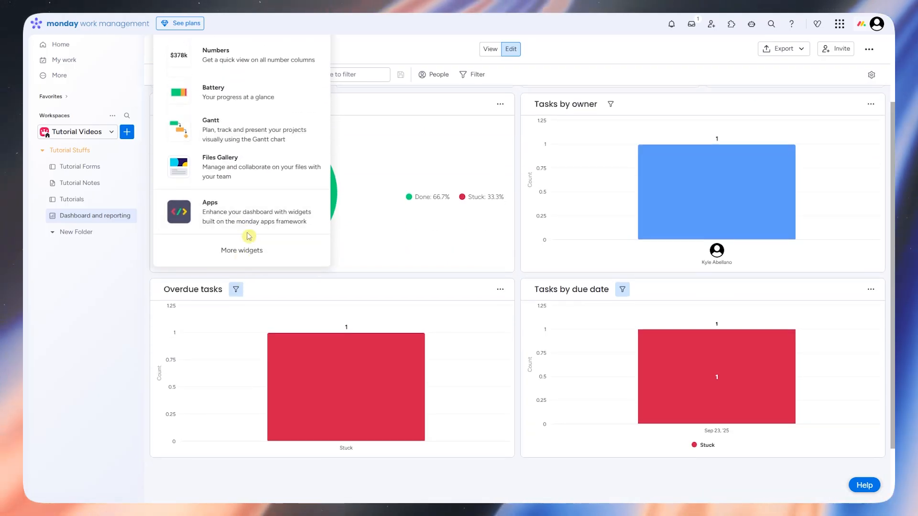
scroll(249, 235, up, 3)
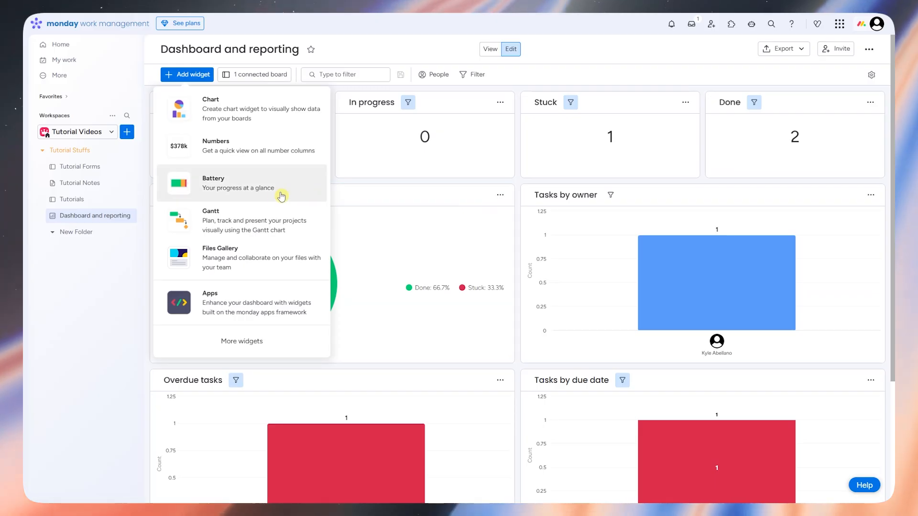
click(236, 151)
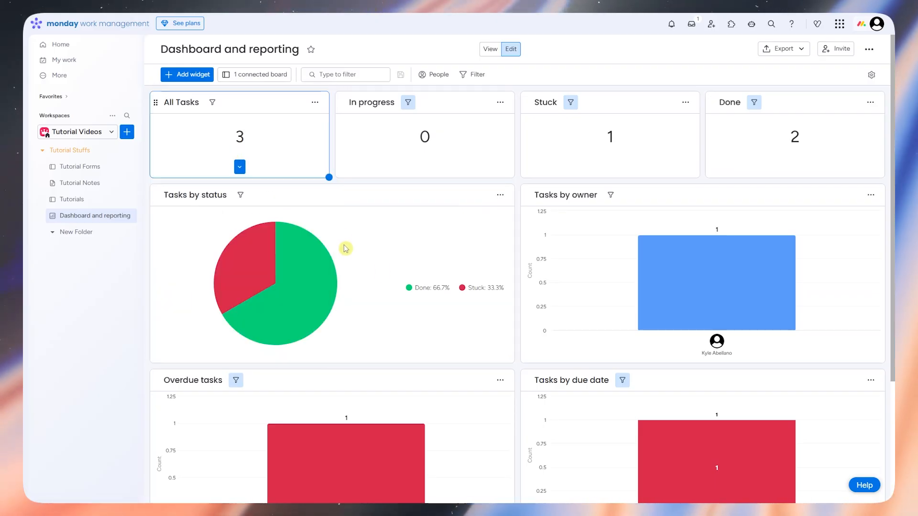
View the new Numbers widget's calculation and column settings, and close them.
scroll(549, 322, down, 5)
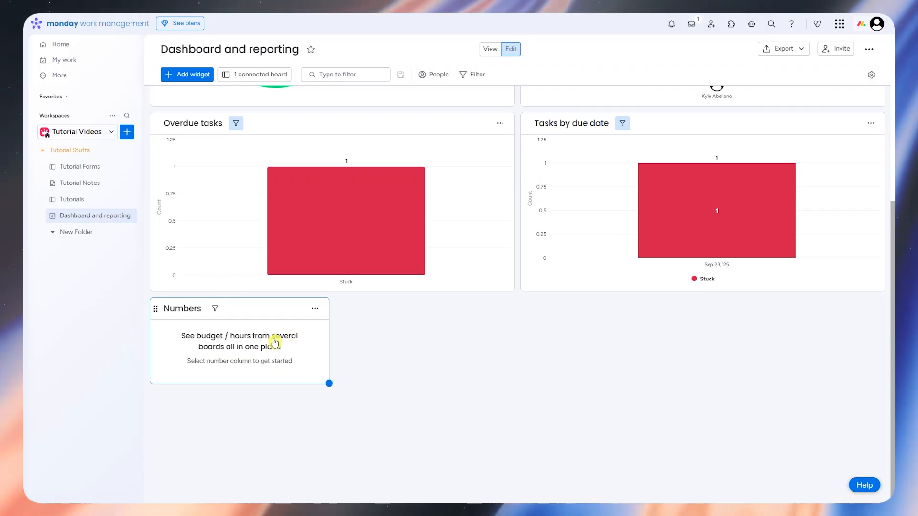
click(277, 343)
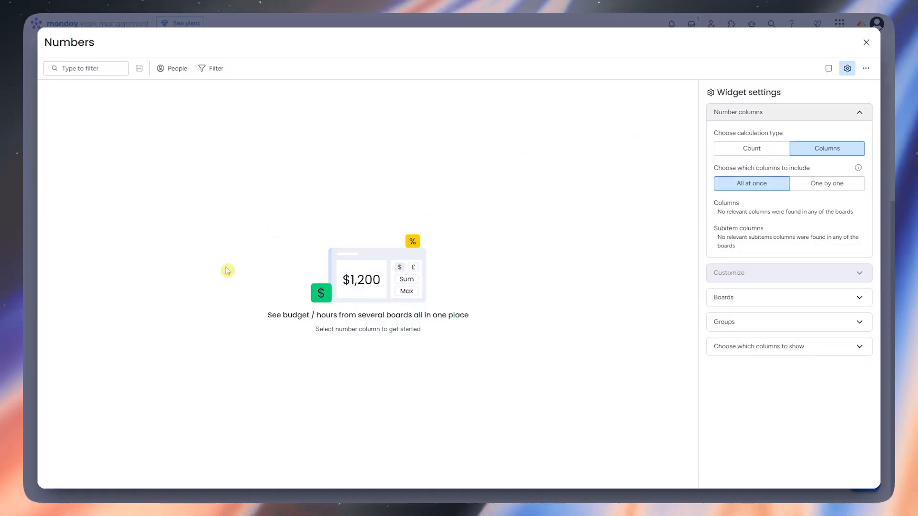
click(867, 42)
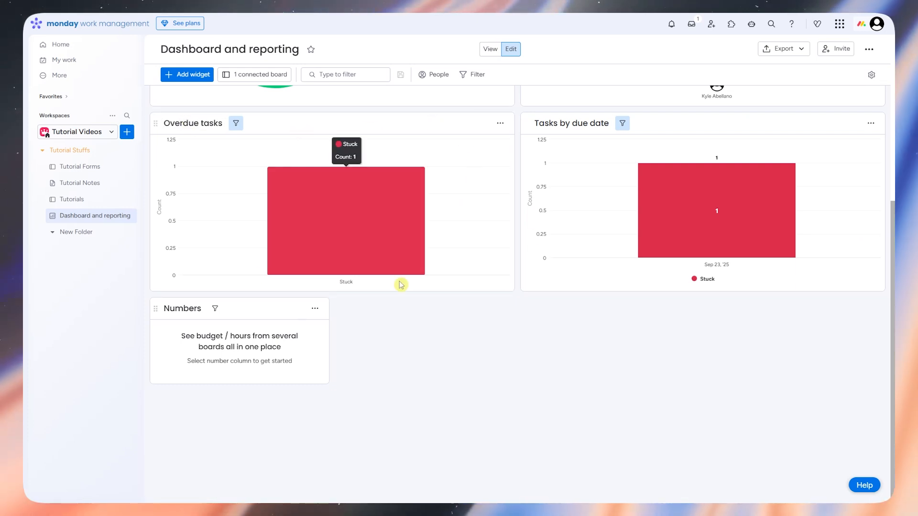
View the settings of the Tasks by due date chart widget, and close them.
scroll(631, 216, up, 1)
click(871, 169)
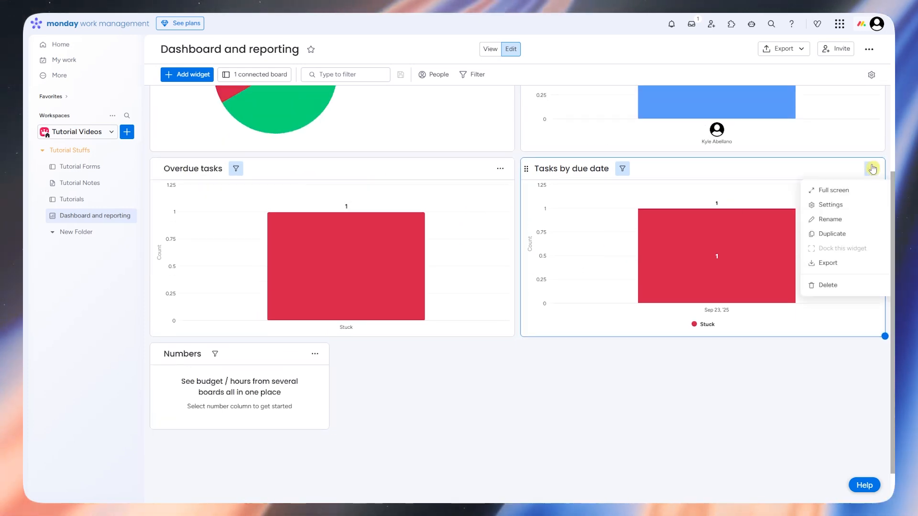
click(836, 209)
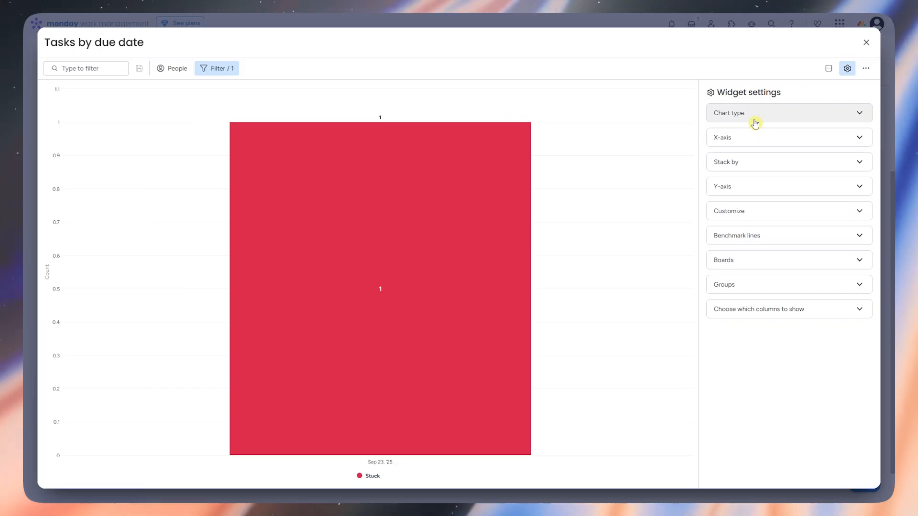
click(868, 39)
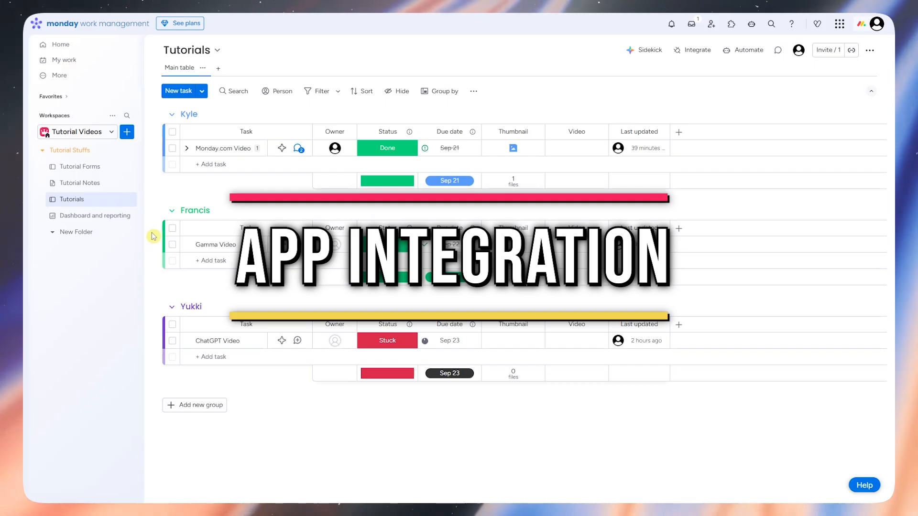
Browse the monday marketplace's featured, recommended, trending and editor's choice apps, and close it.
click(729, 30)
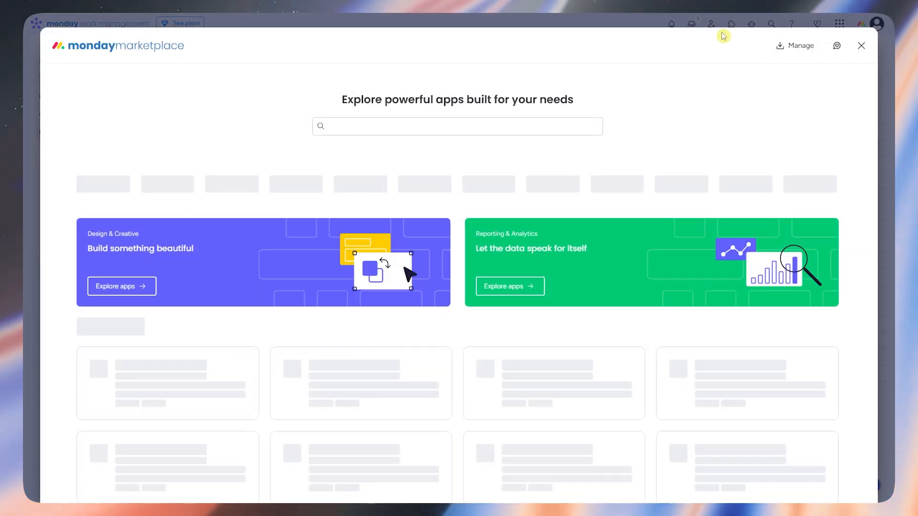
scroll(504, 329, down, 2)
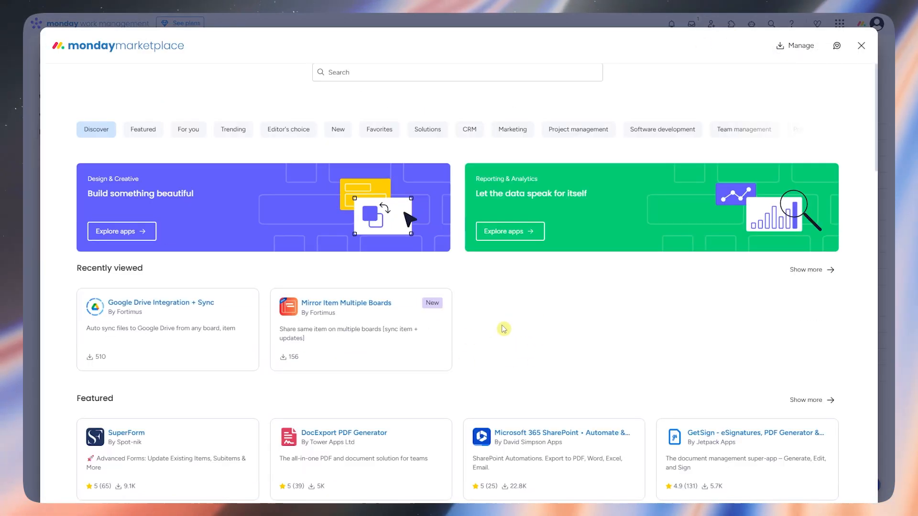
scroll(504, 329, down, 5)
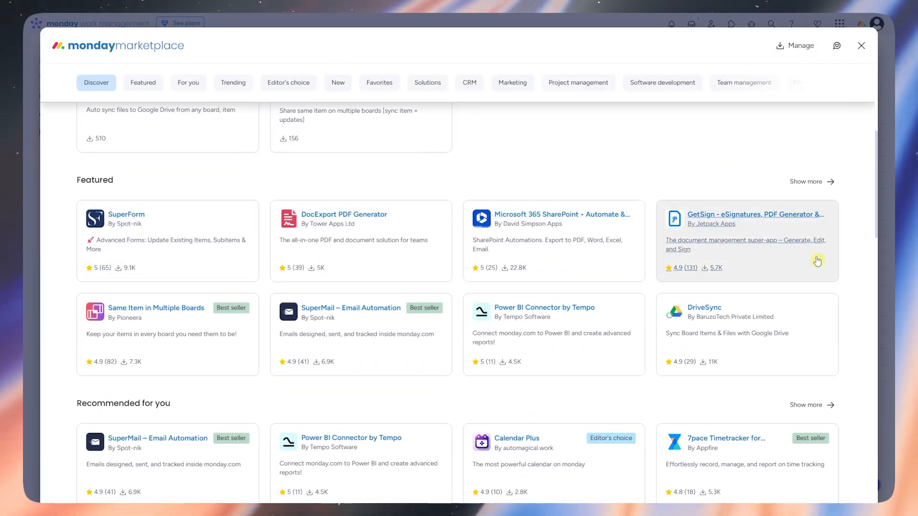
scroll(325, 295, down, 5)
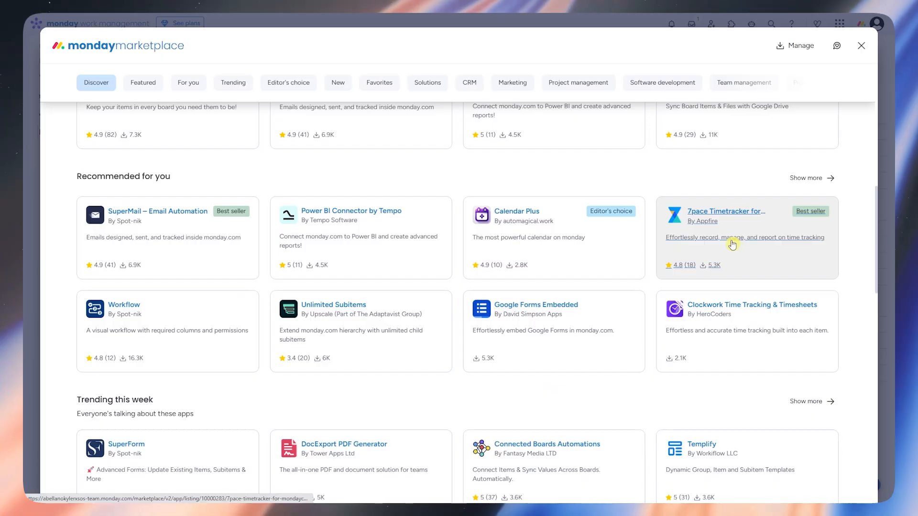
scroll(732, 245, down, 4)
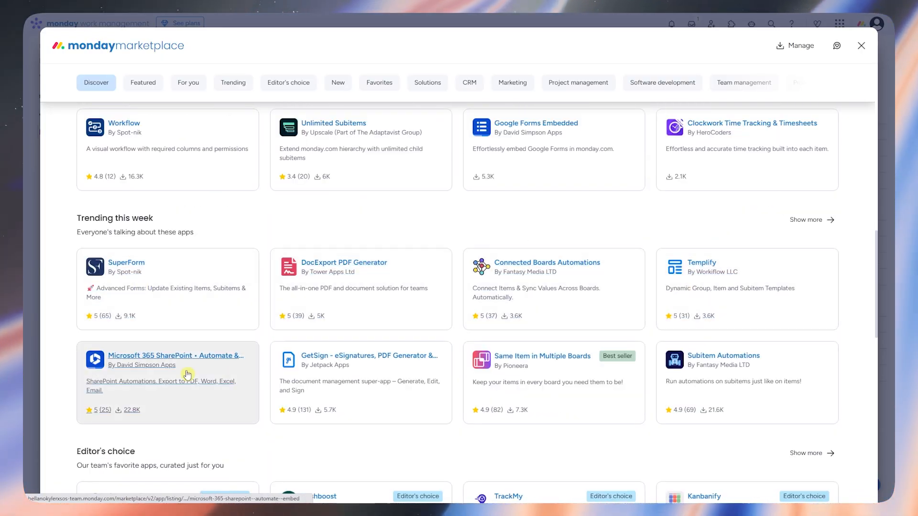
scroll(303, 362, down, 5)
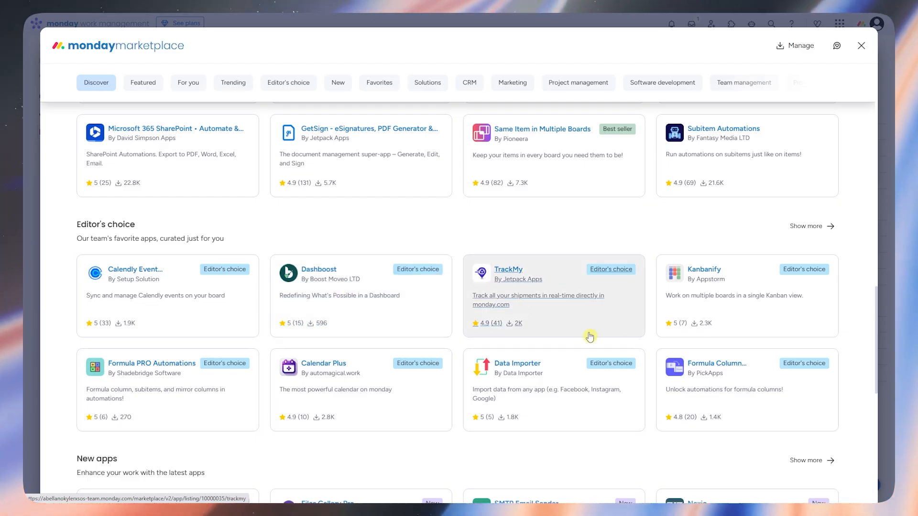
click(863, 47)
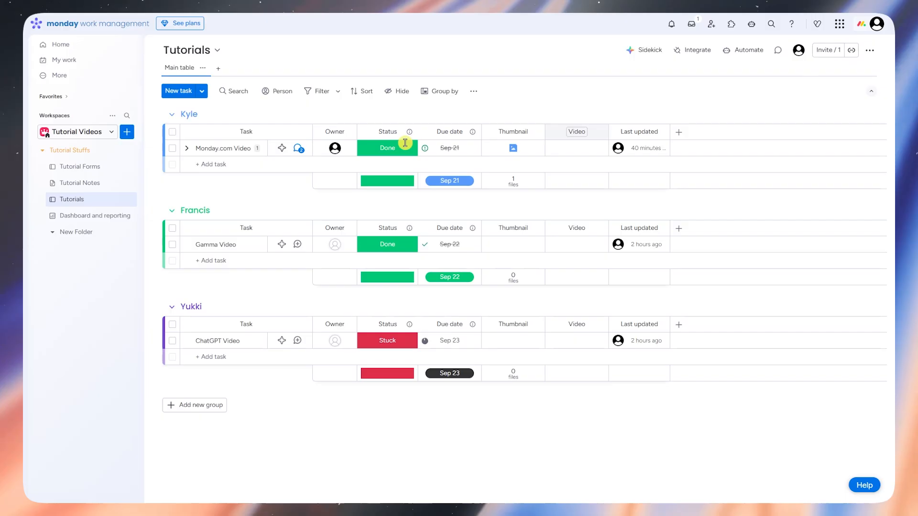
Review the integrations available for the Tutorial Forms board, and close the list.
double_click(89, 201)
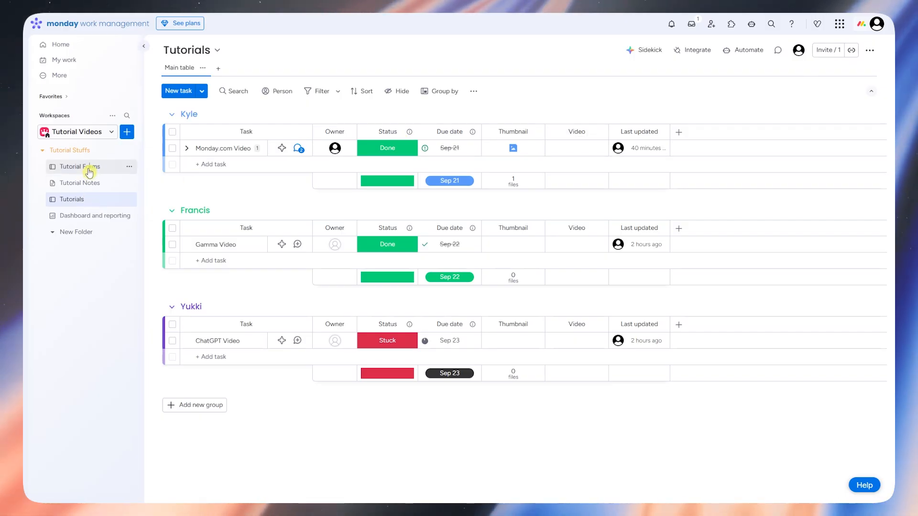
click(89, 171)
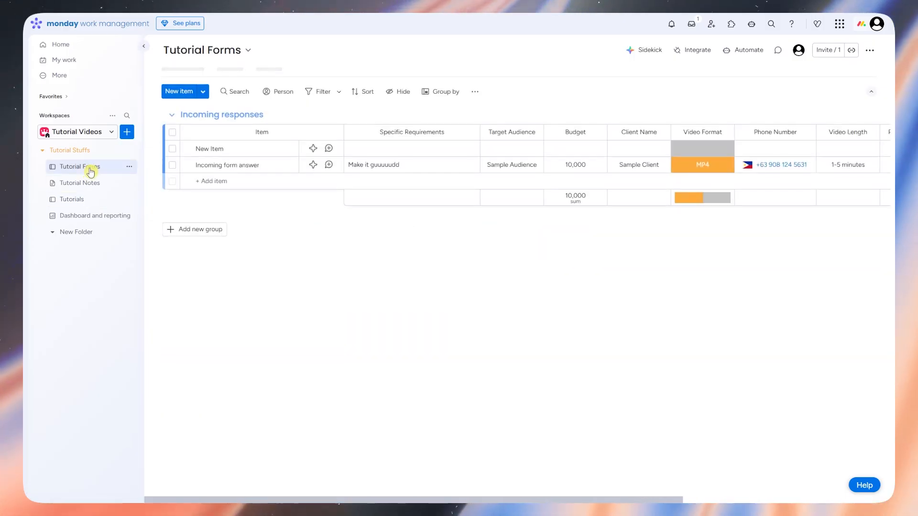
click(692, 52)
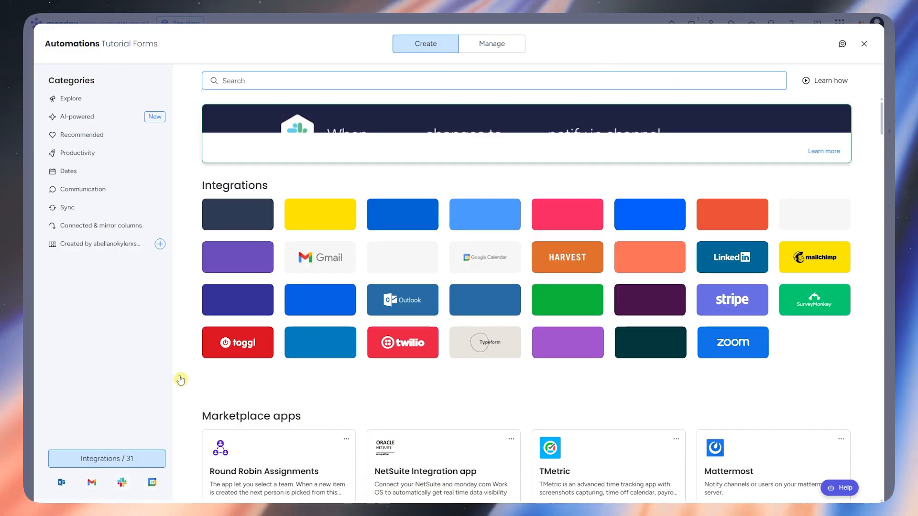
scroll(158, 188, down, 3)
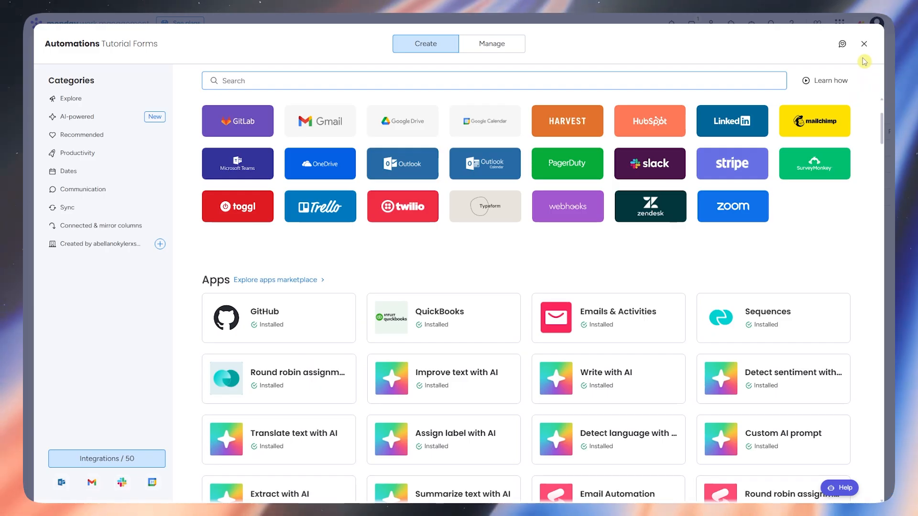
click(864, 44)
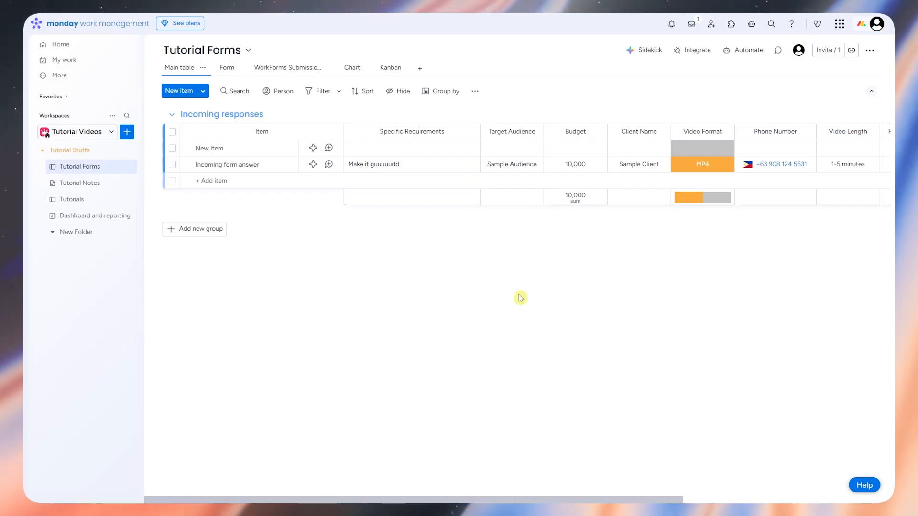
Review the Home page and the table and calendar views of My Work.
click(60, 44)
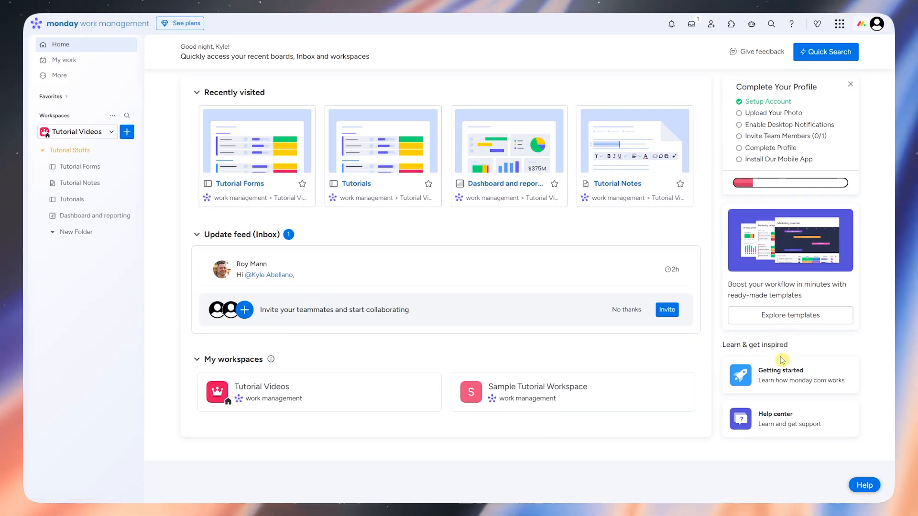
click(95, 61)
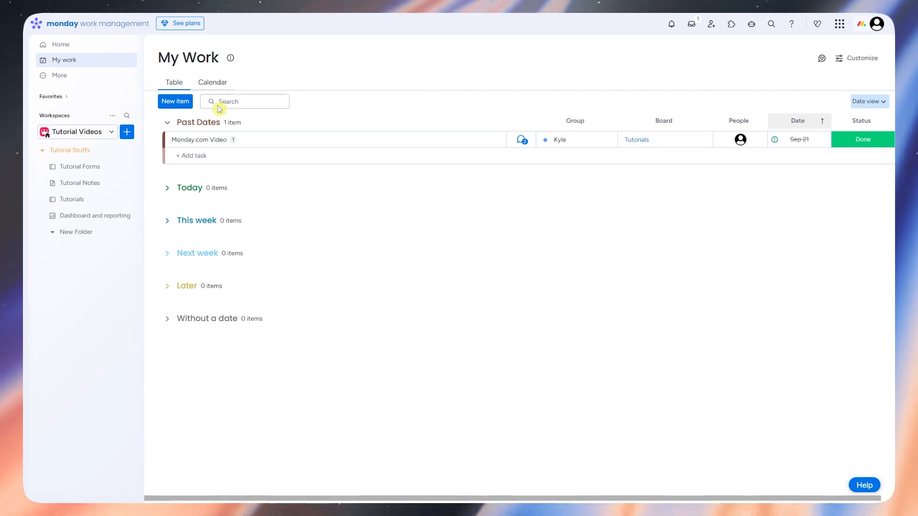
click(213, 84)
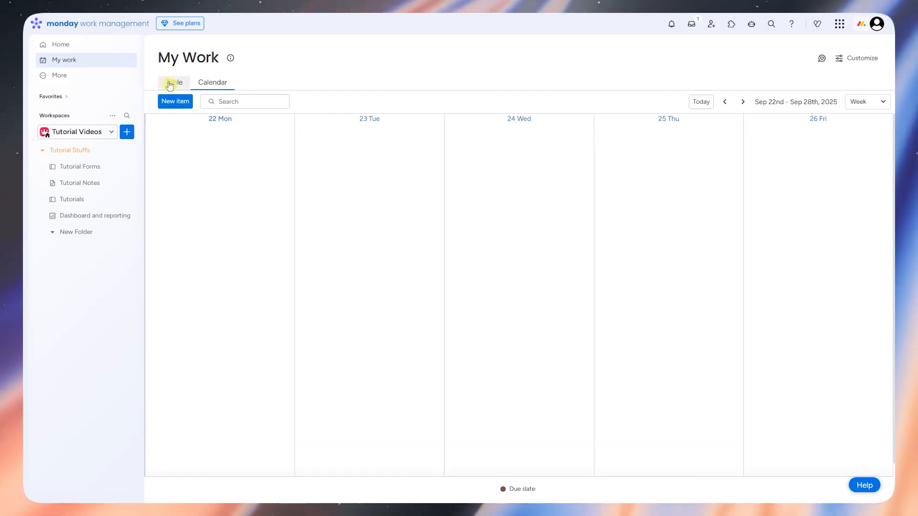
click(170, 84)
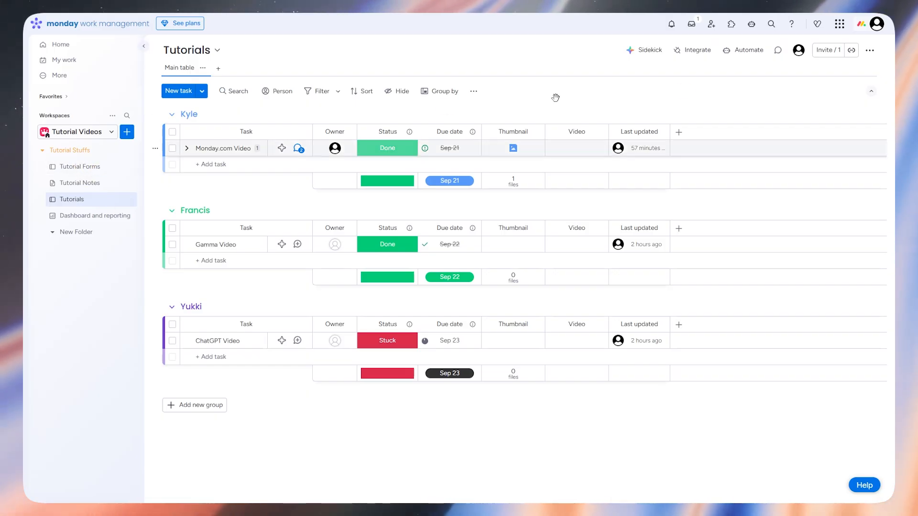
Browse the basic, recommended and productivity automation templates for the Tutorials board.
click(752, 56)
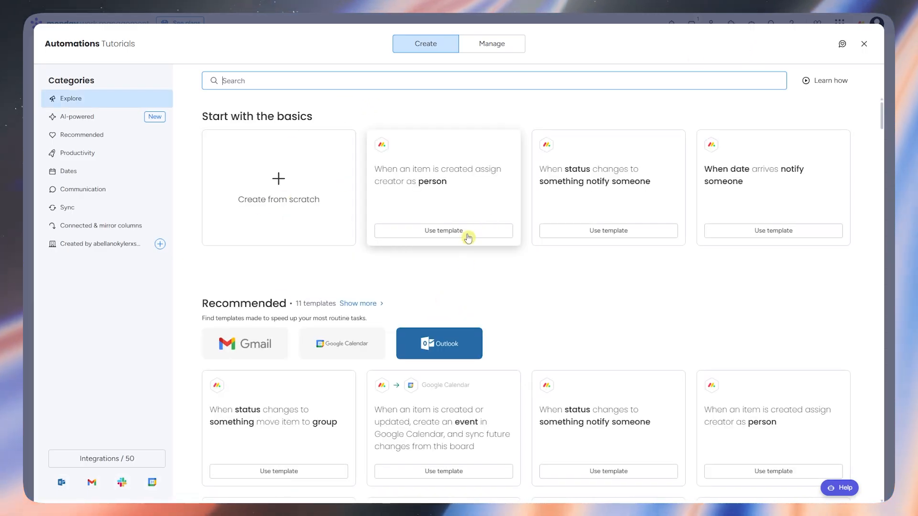
scroll(467, 235, down, 4)
scroll(754, 311, down, 3)
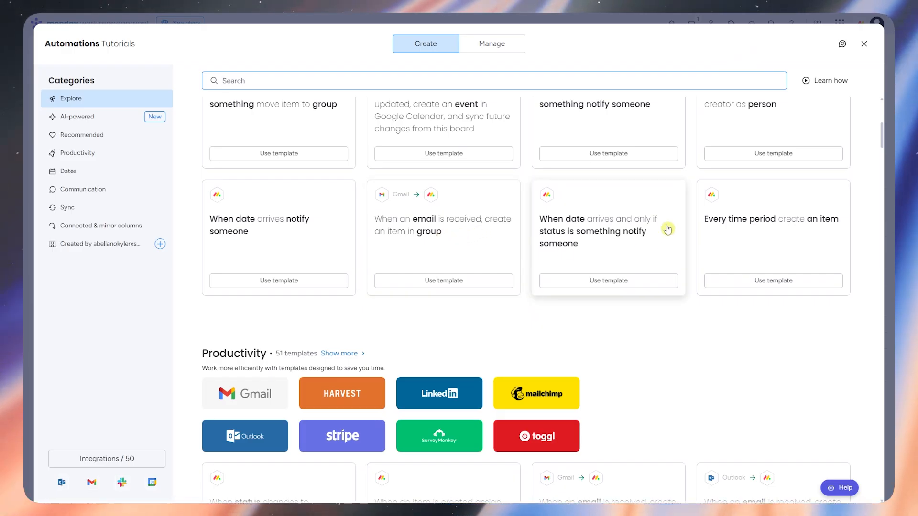
scroll(638, 236, down, 1)
scroll(617, 227, up, 3)
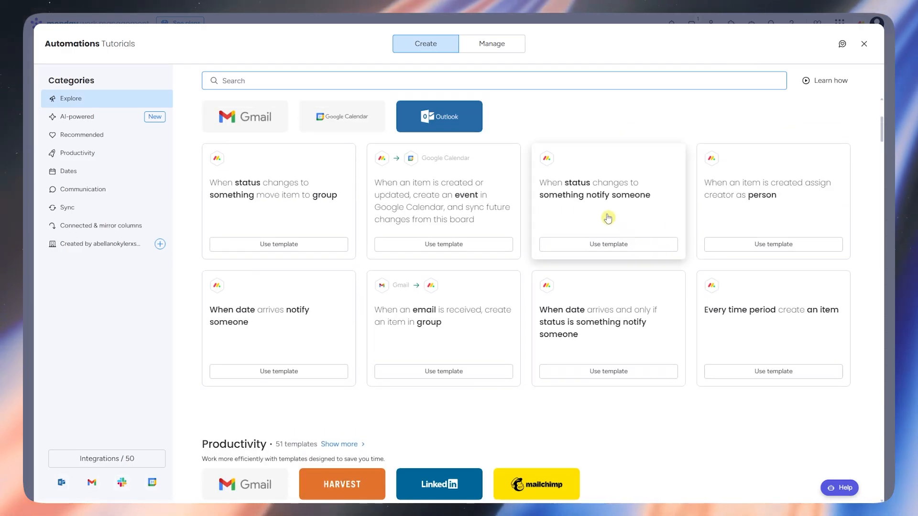
scroll(604, 205, up, 1)
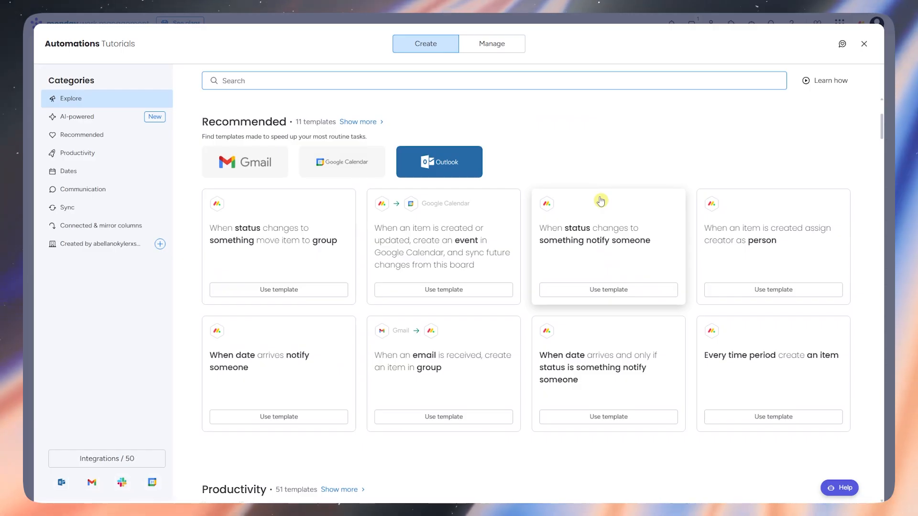
scroll(573, 200, up, 4)
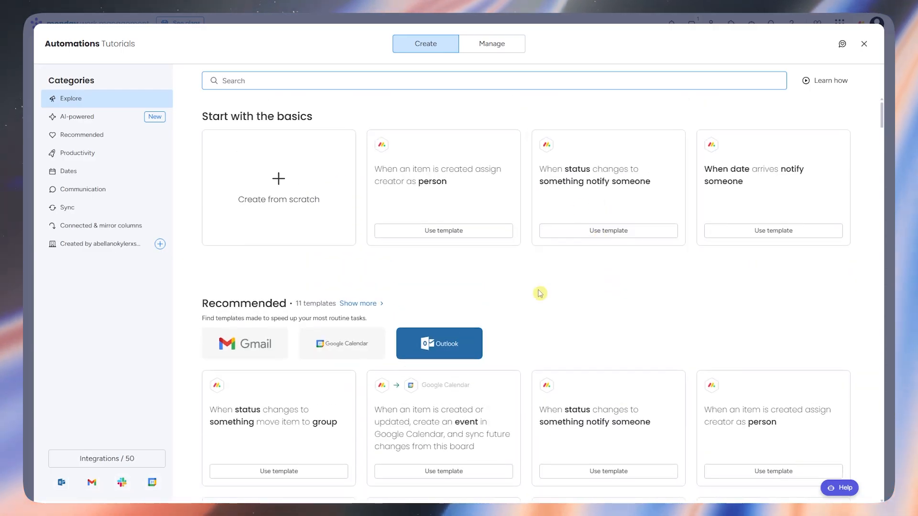
click(537, 291)
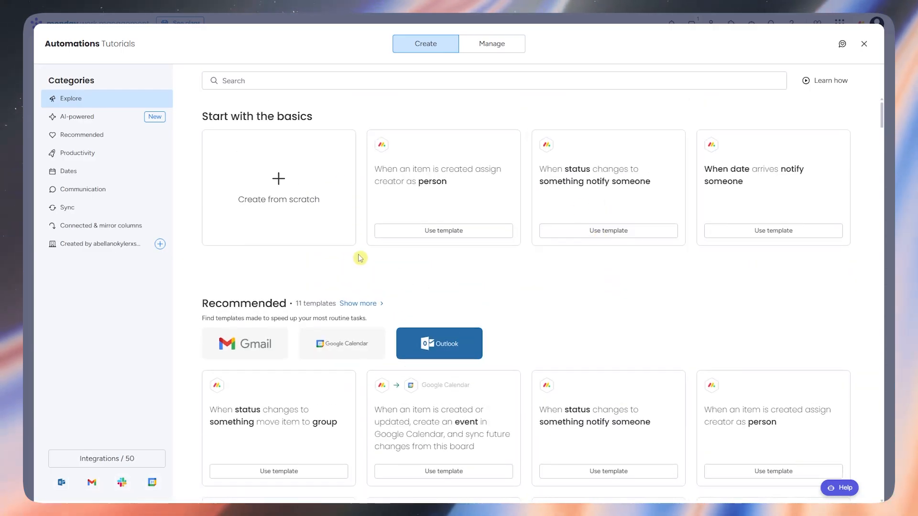
Start a new automation from scratch for the Tutorials board, triggered when an item is created.
click(312, 199)
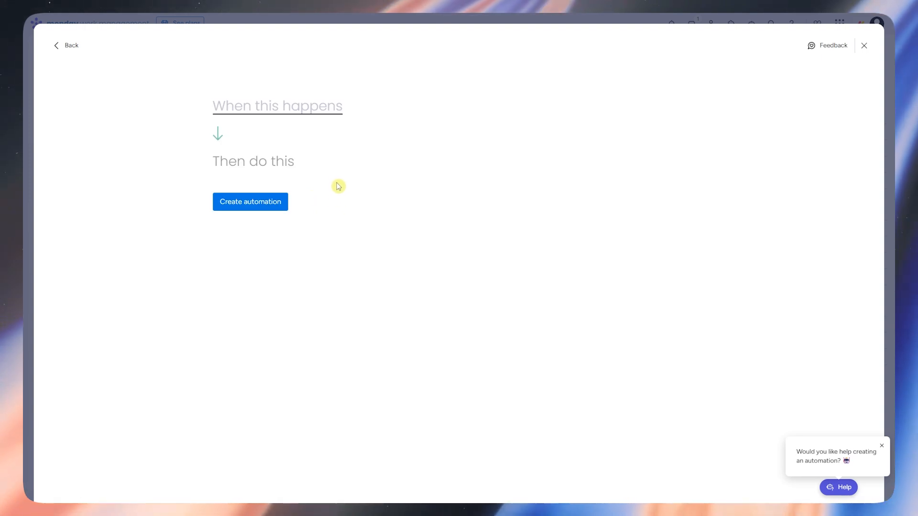
click(294, 109)
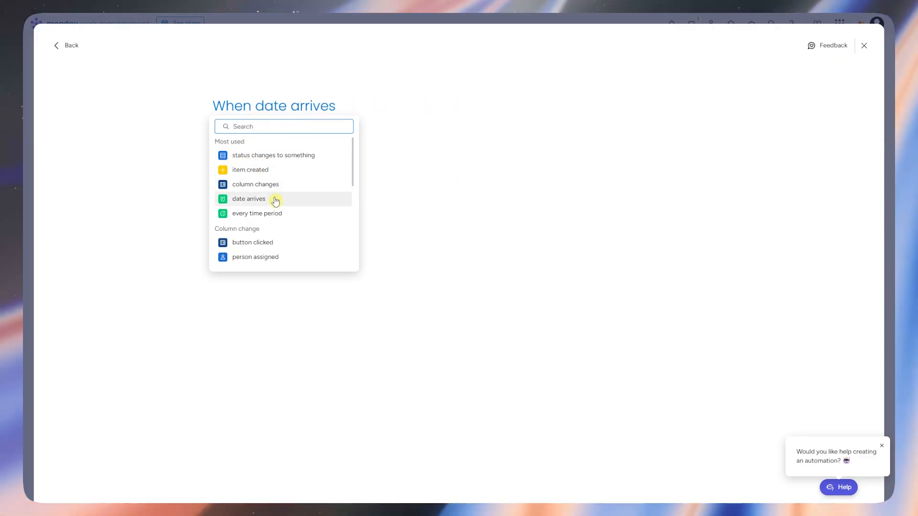
scroll(287, 210, down, 2)
scroll(265, 239, down, 2)
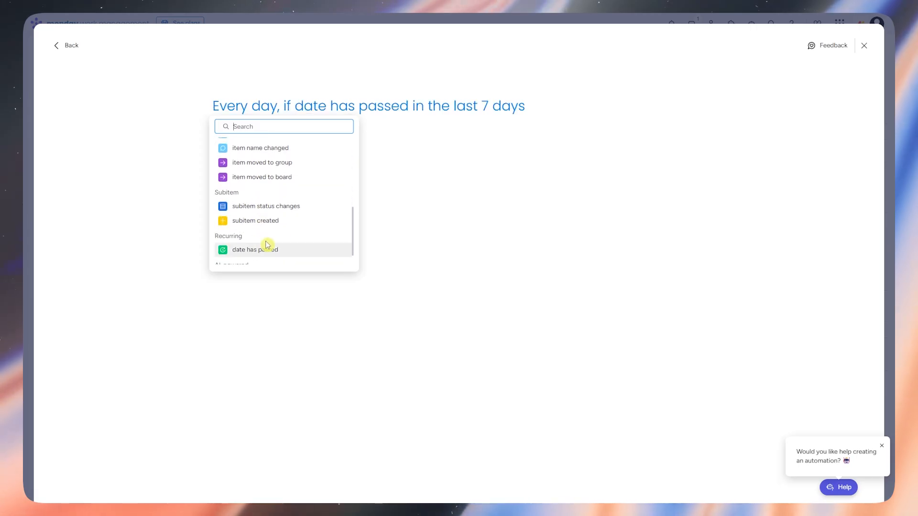
scroll(293, 239, down, 1)
scroll(294, 239, up, 5)
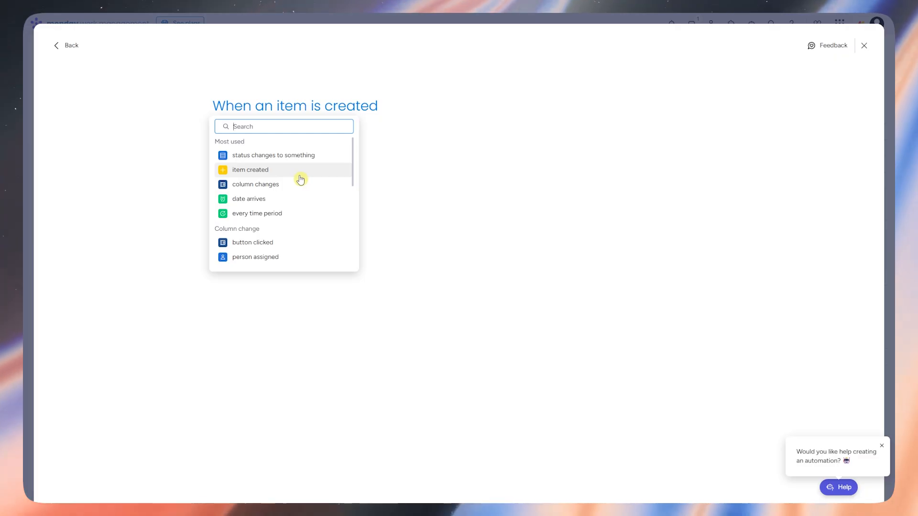
click(267, 175)
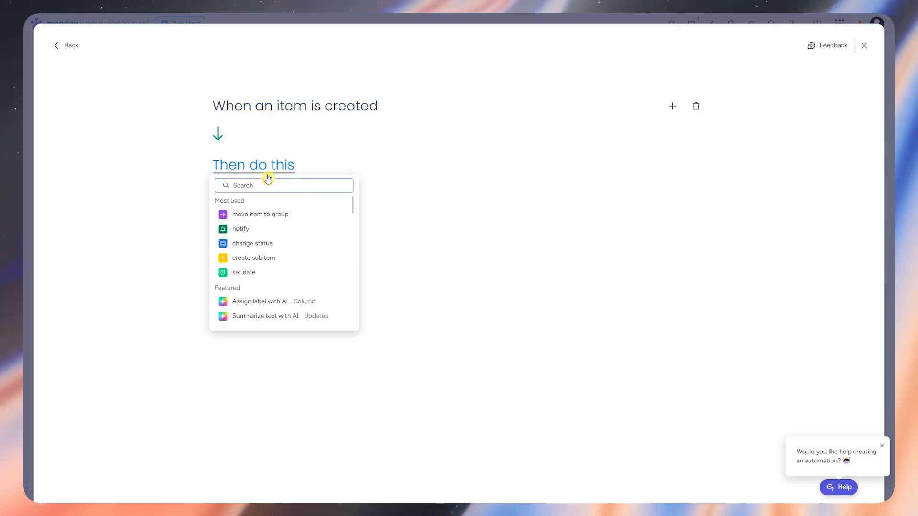
Add a notify action to the automation with the message "Item created: {task's name}".
click(266, 171)
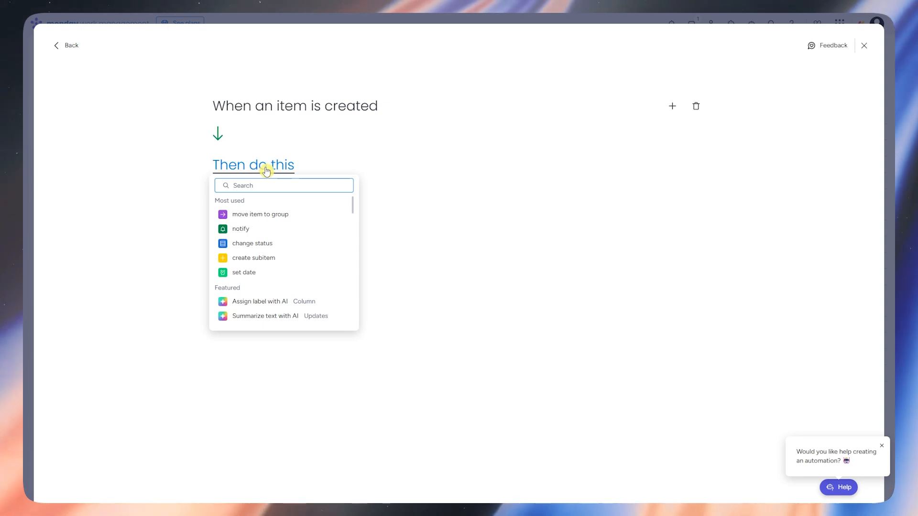
click(270, 235)
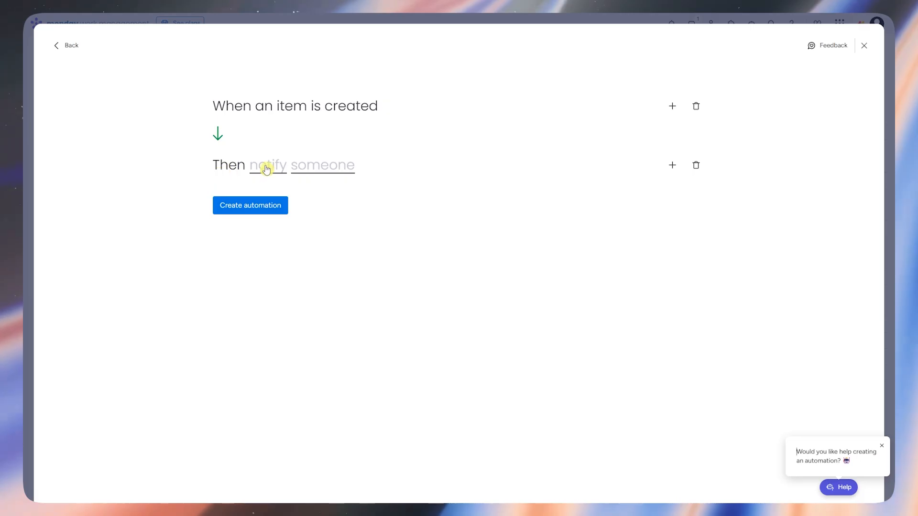
click(266, 170)
click(271, 216)
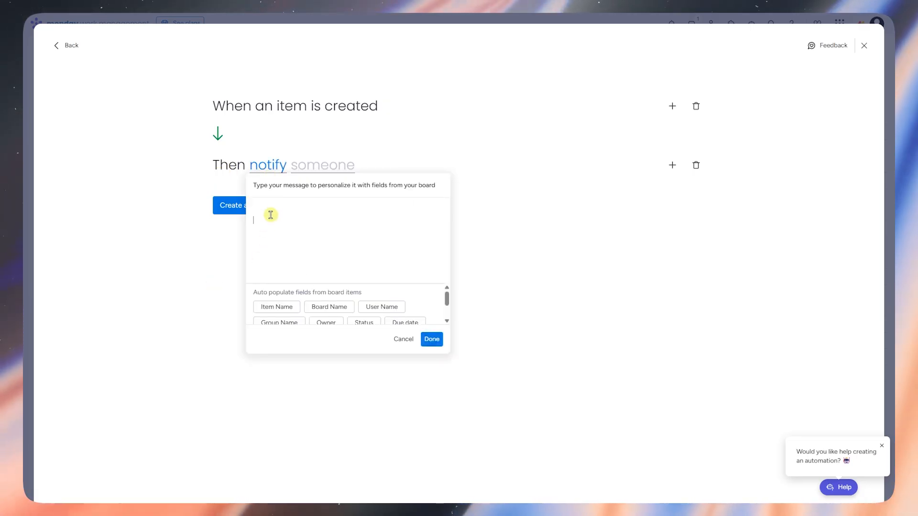
click(271, 206)
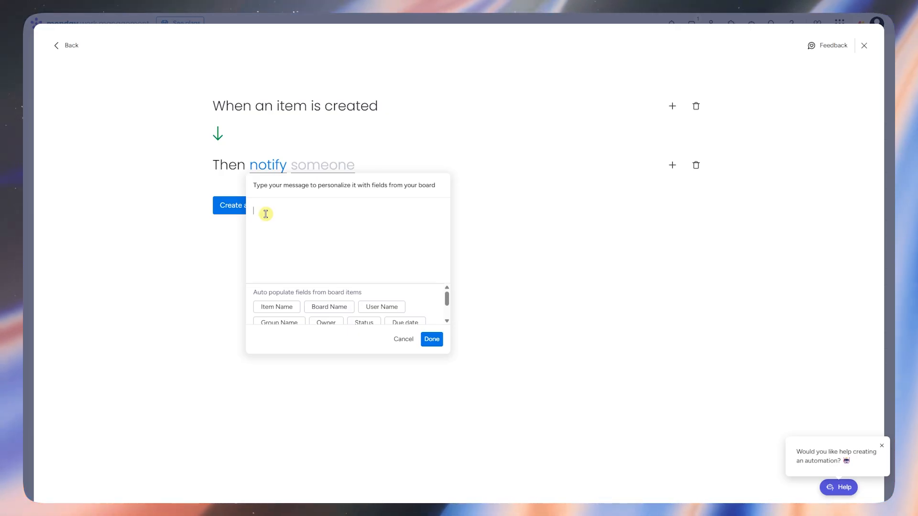
text(Item created: {task's name)
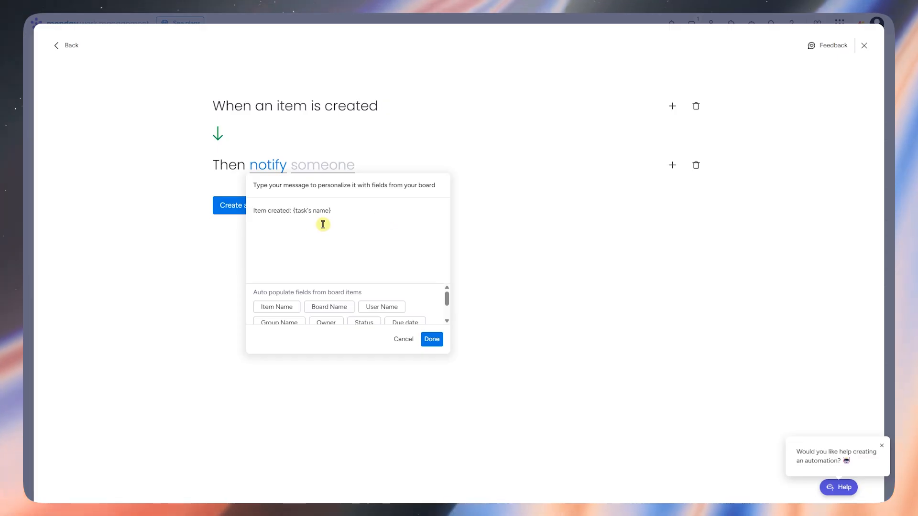
key(Return)
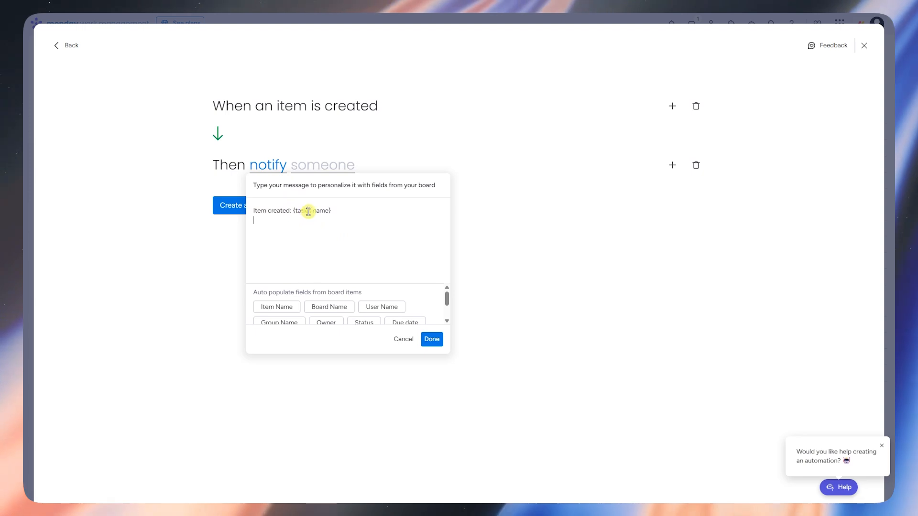
scroll(325, 306, down, 2)
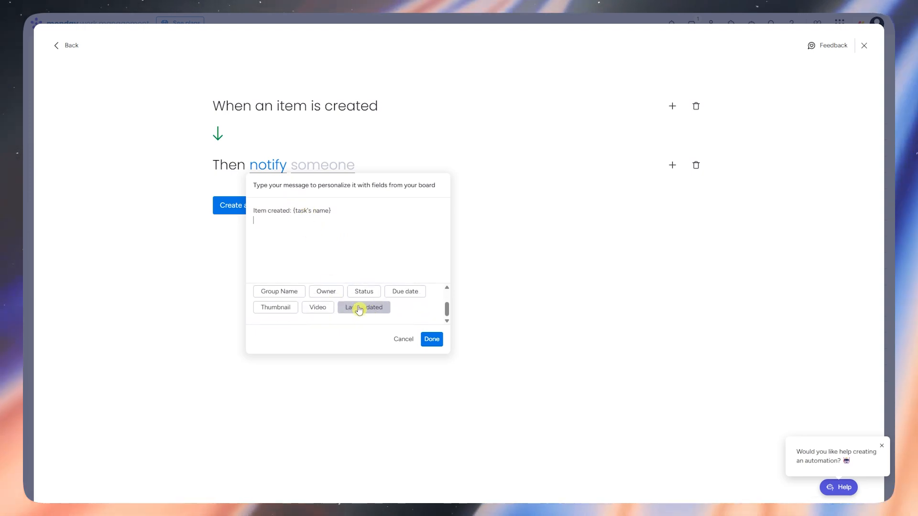
scroll(360, 307, up, 2)
click(431, 339)
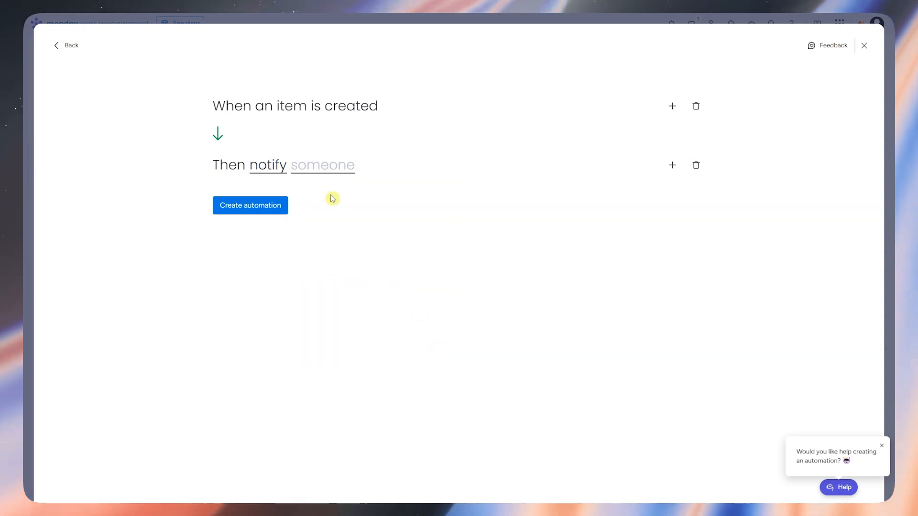
Set yourself (Me) as the notification recipient, create the automation, and return to the Tutorials board.
click(314, 171)
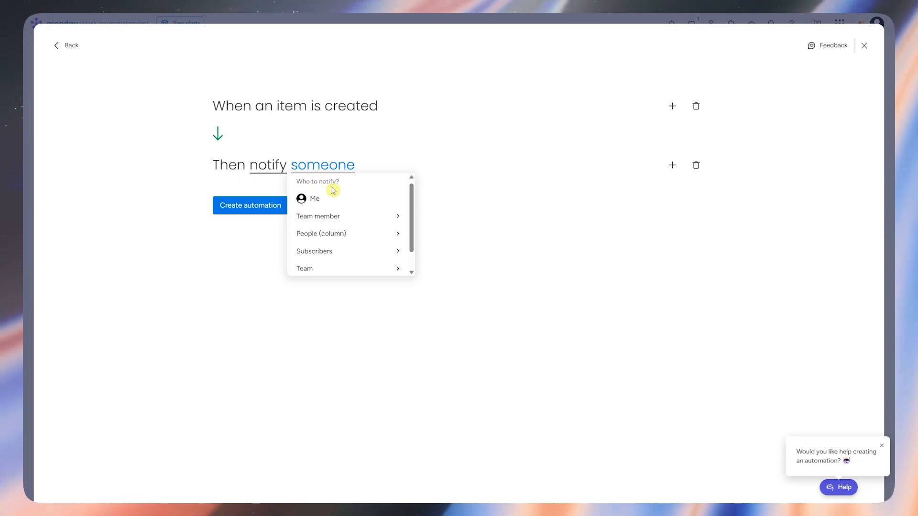
click(343, 216)
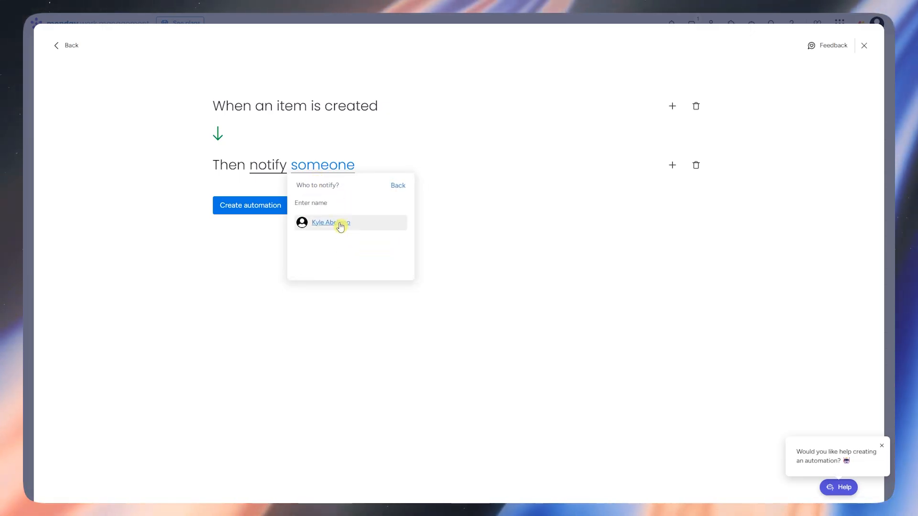
click(395, 187)
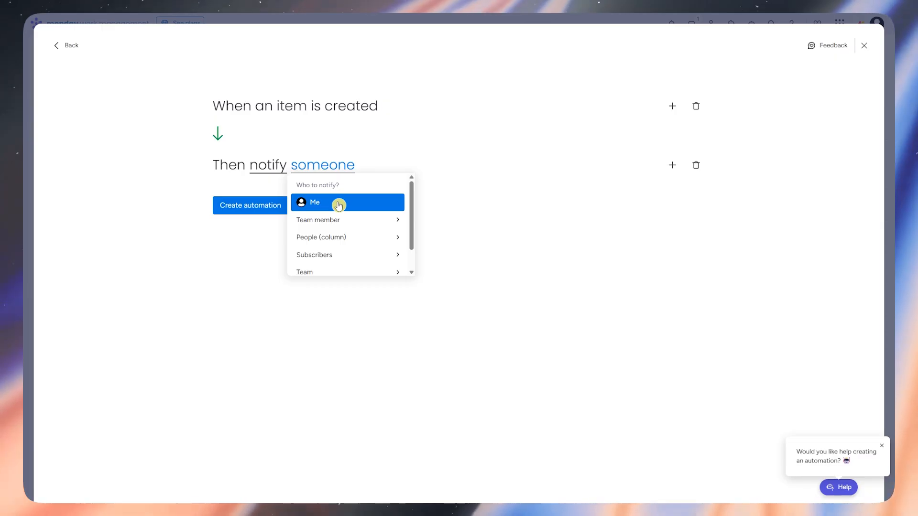
click(339, 204)
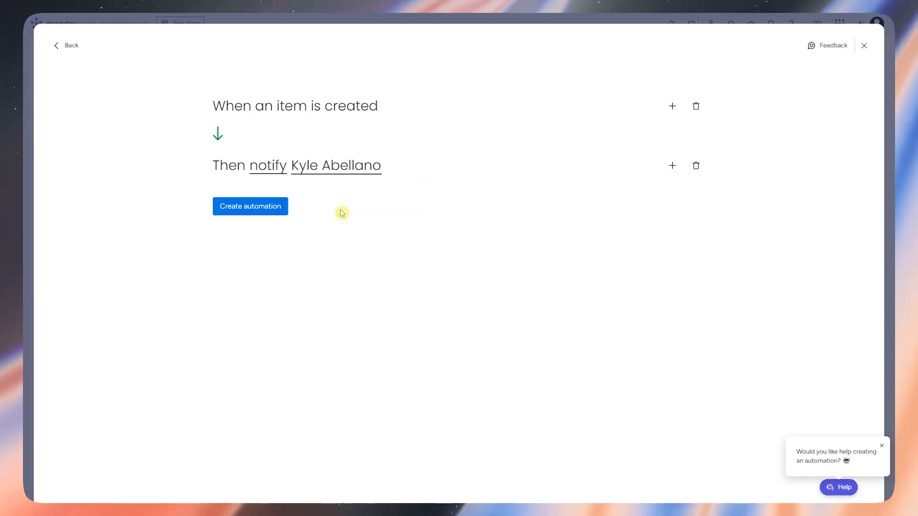
click(245, 208)
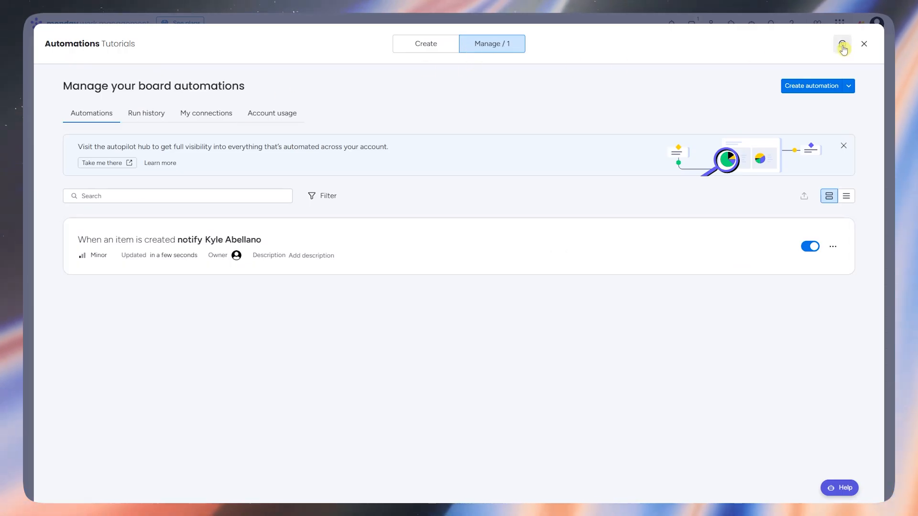
click(864, 44)
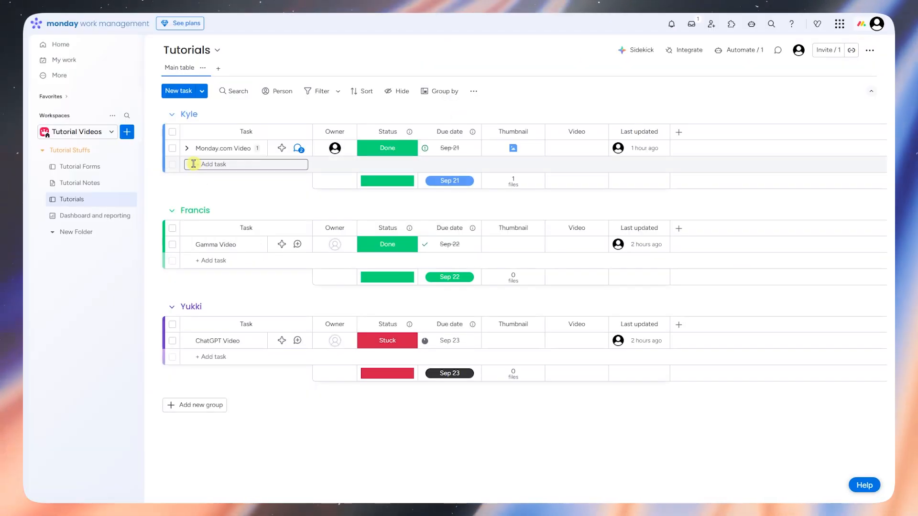
Add a task named "Sample item" to the first group of the Tutorials board.
click(235, 162)
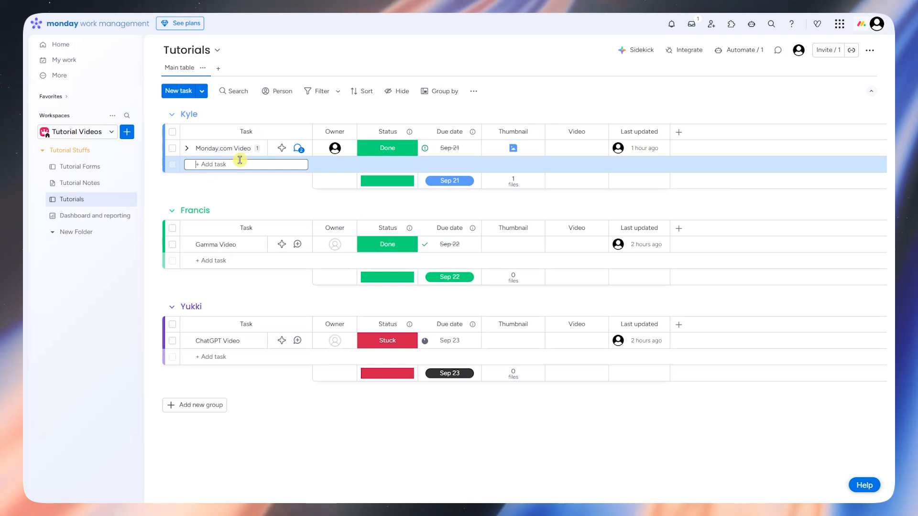
text(Sample item)
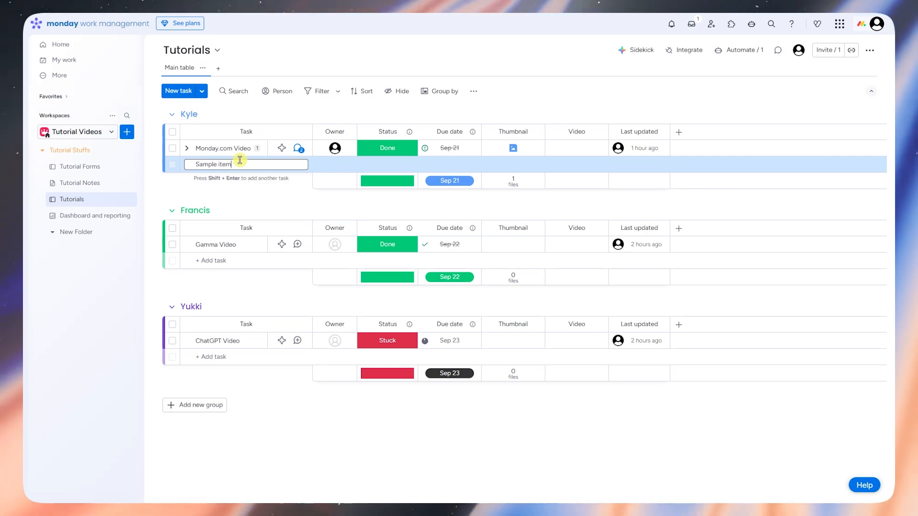
key(Return)
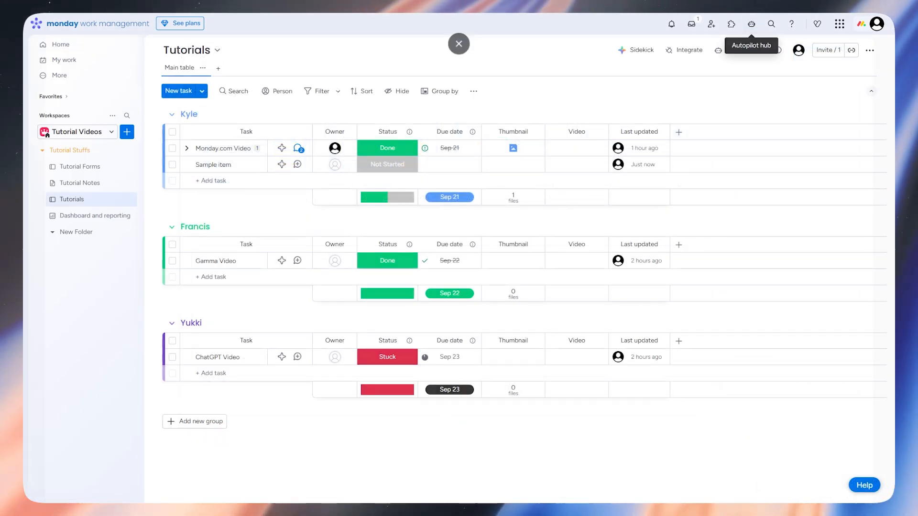
Review the account automation health in the Autopilot hub, filtered by the Tutorials board.
click(751, 24)
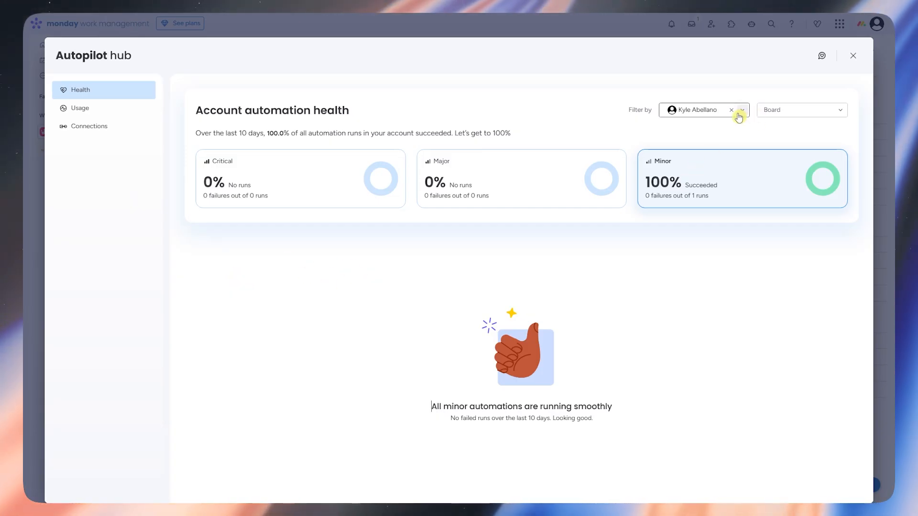
click(786, 113)
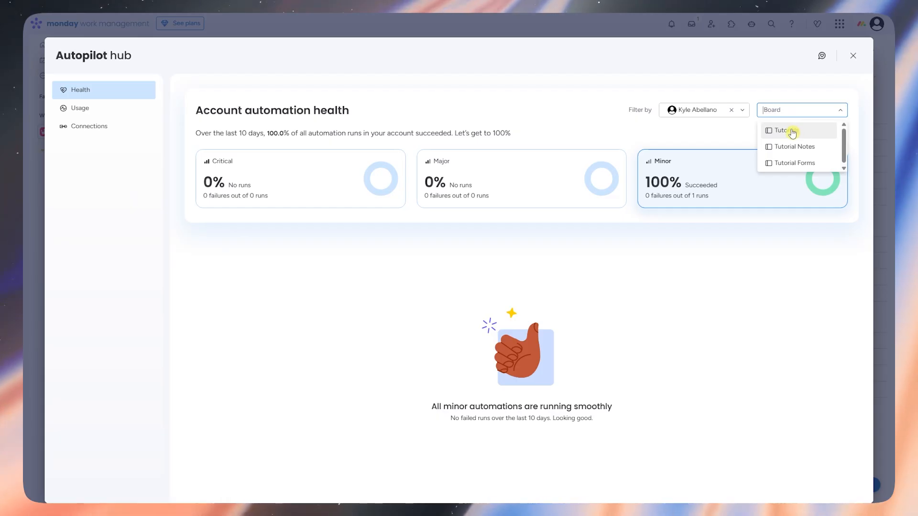
click(795, 133)
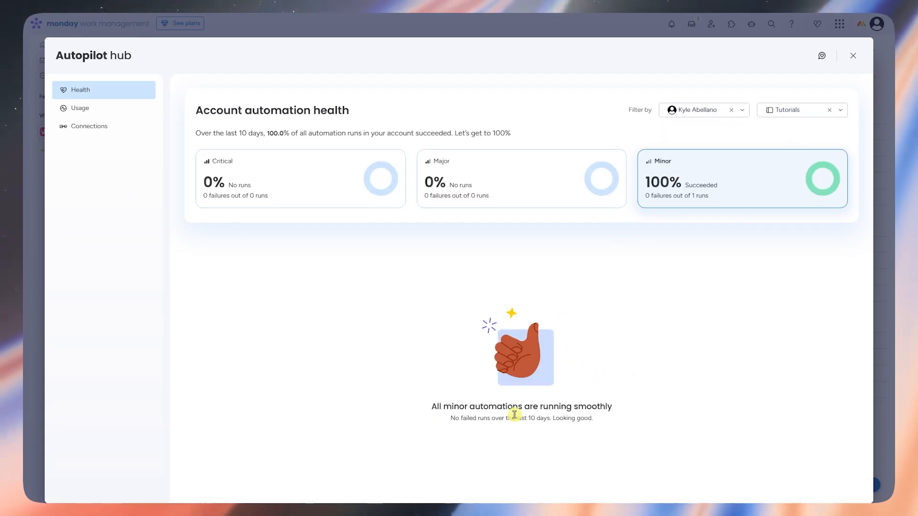
drag(430, 407, 643, 407)
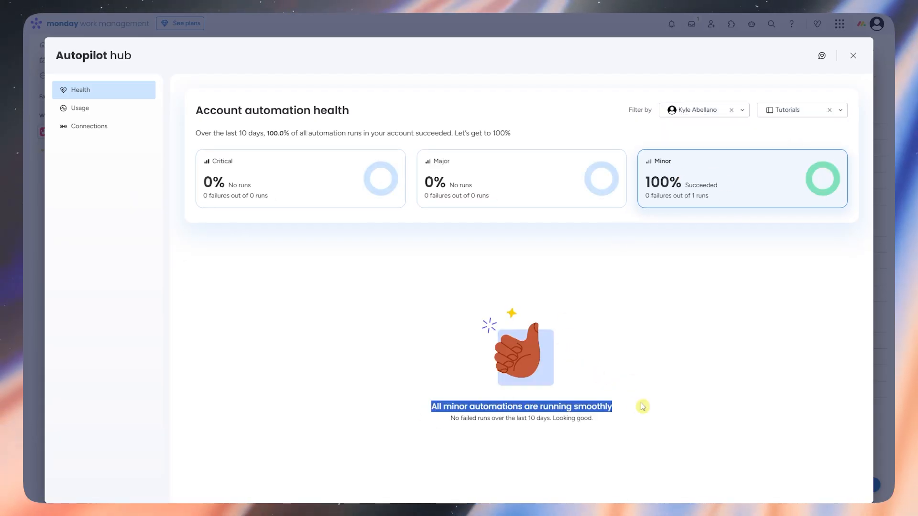
Review the automation action usage and the connections in the Autopilot hub, and close the hub.
click(111, 111)
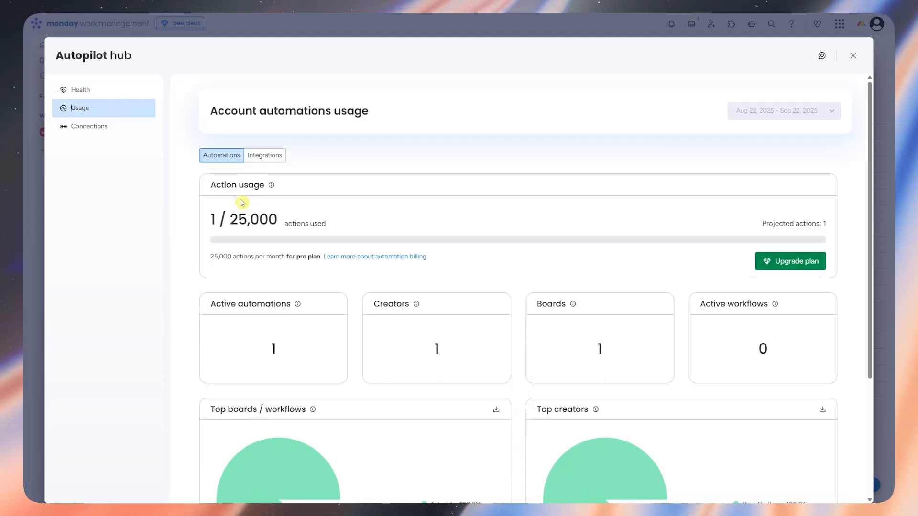
double_click(212, 219)
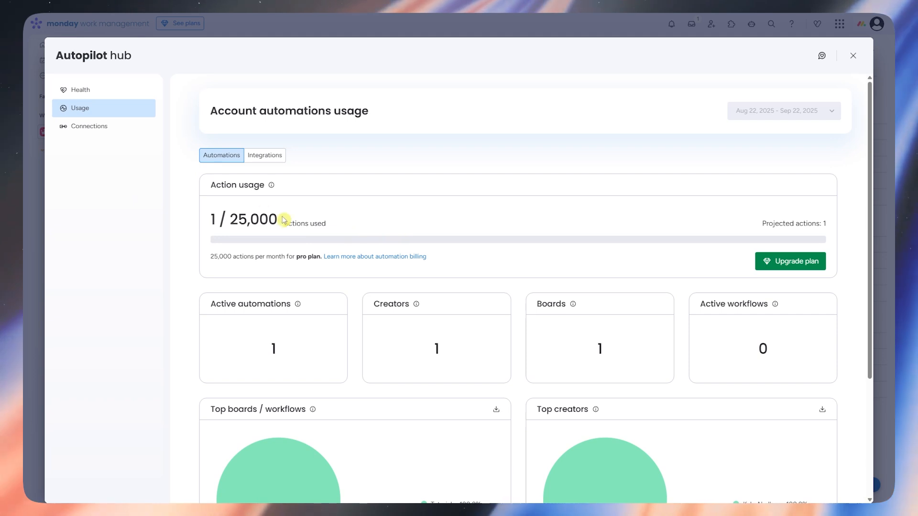
double_click(240, 221)
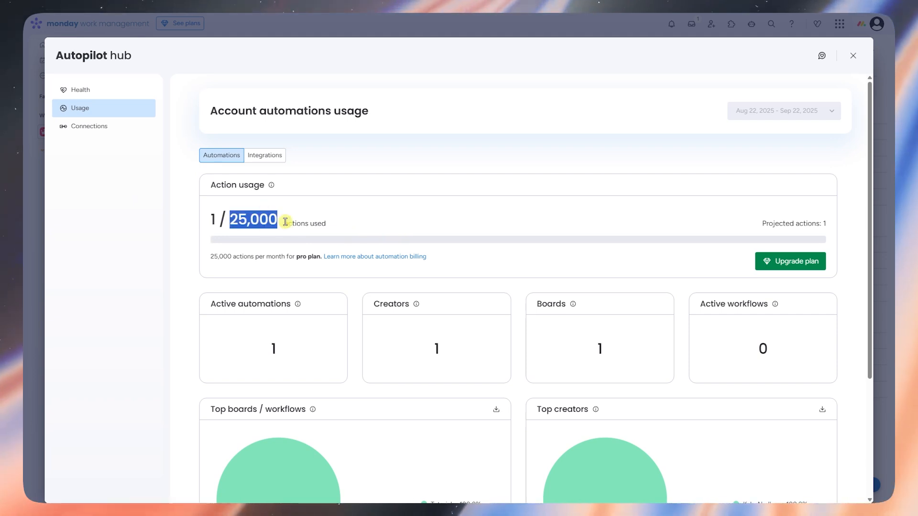
click(326, 220)
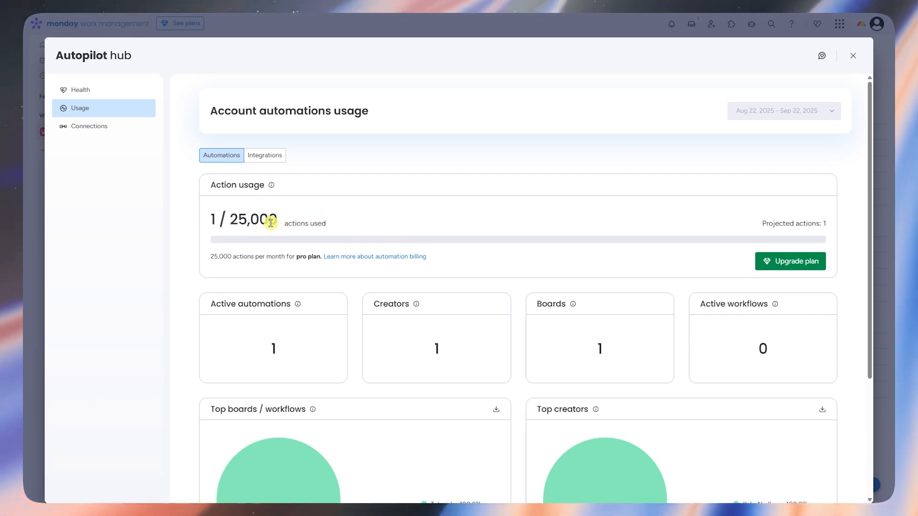
scroll(304, 233, down, 2)
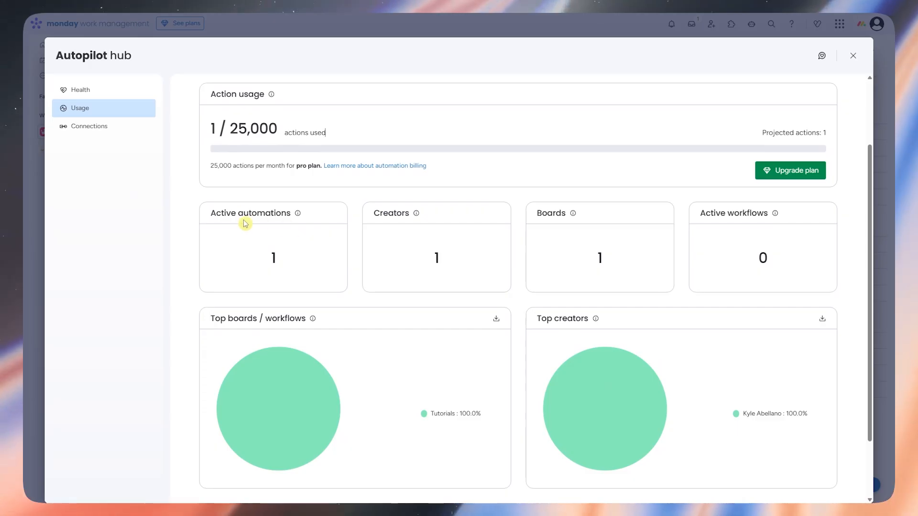
scroll(656, 259, down, 2)
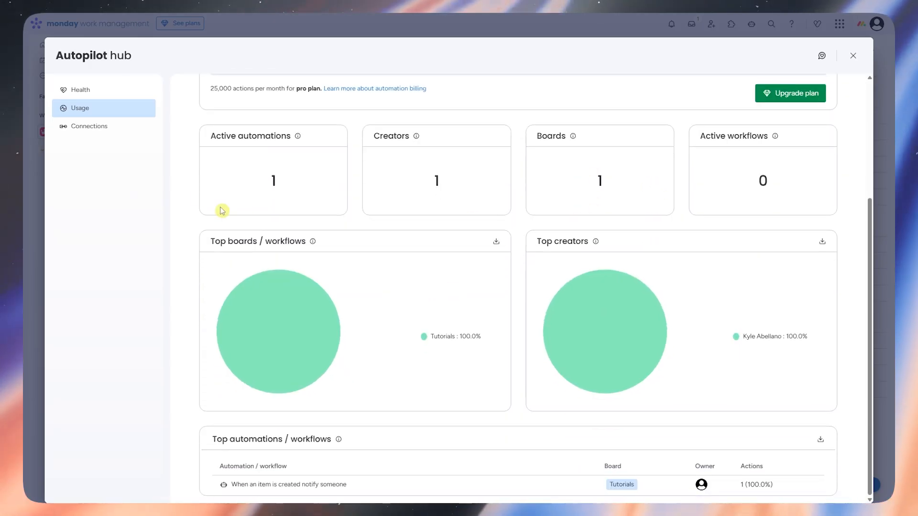
click(95, 128)
click(92, 99)
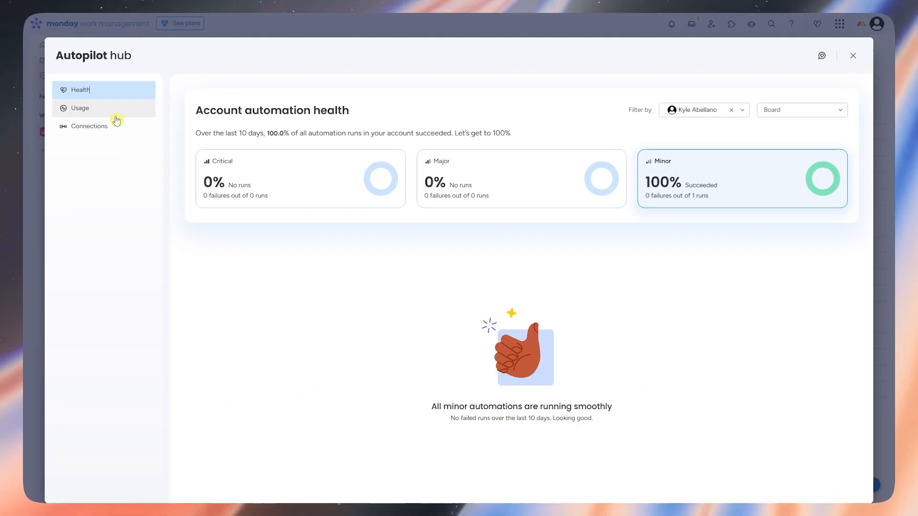
click(853, 56)
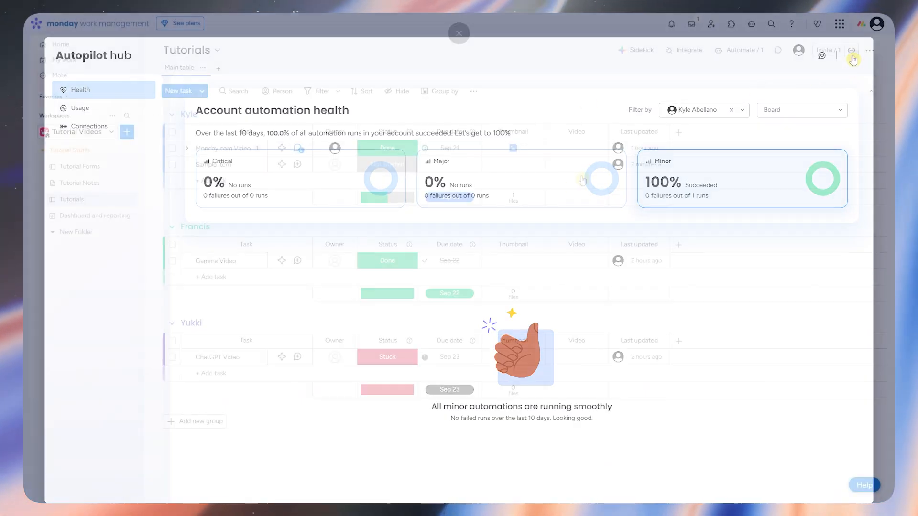
Open the plan upgrade page from the account options.
click(879, 27)
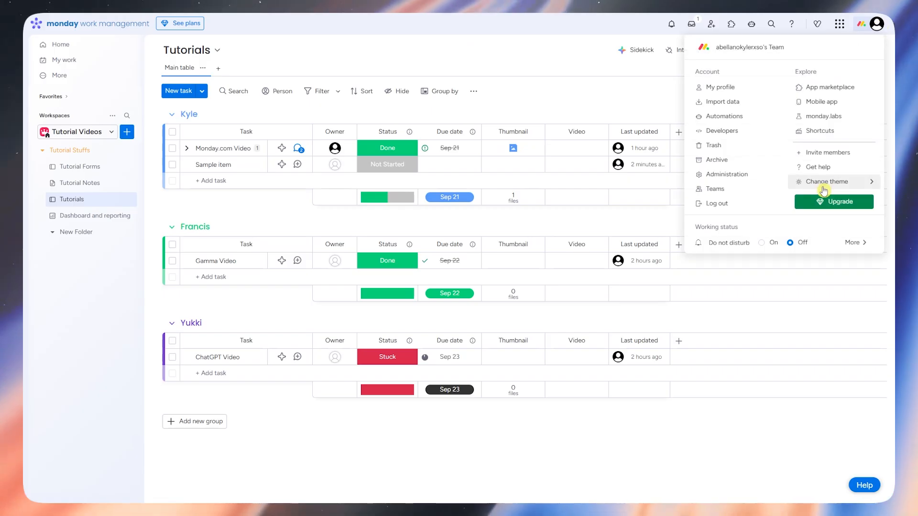
mouse_move(831, 188)
click(832, 210)
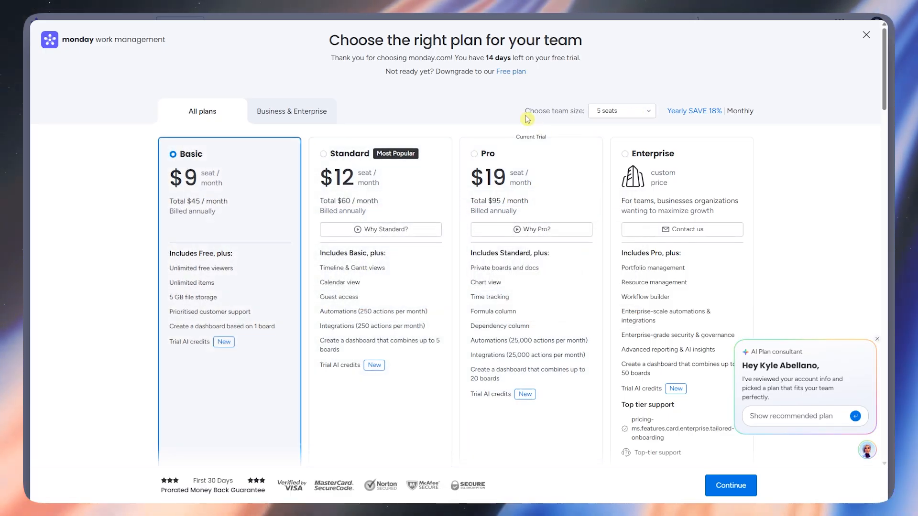
Check the plan prices for a team size of 10 seats, and return the team size to 5 seats.
click(604, 111)
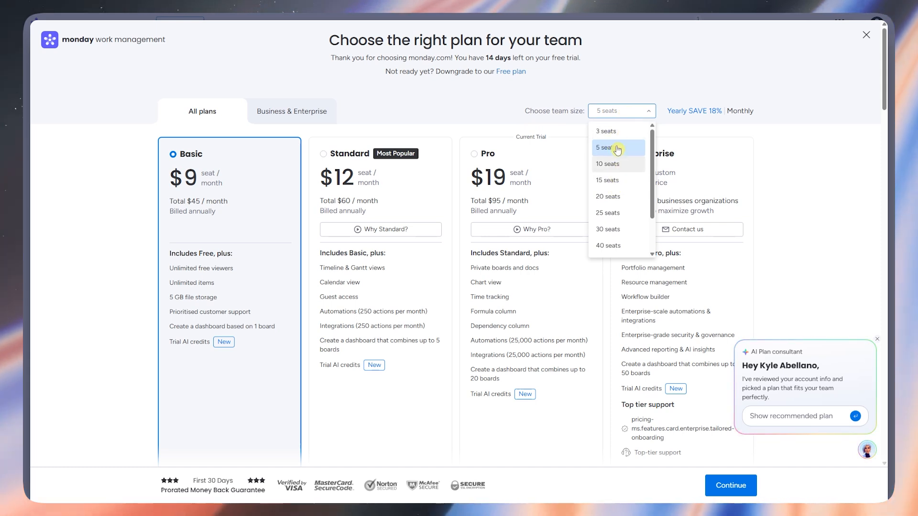
click(625, 164)
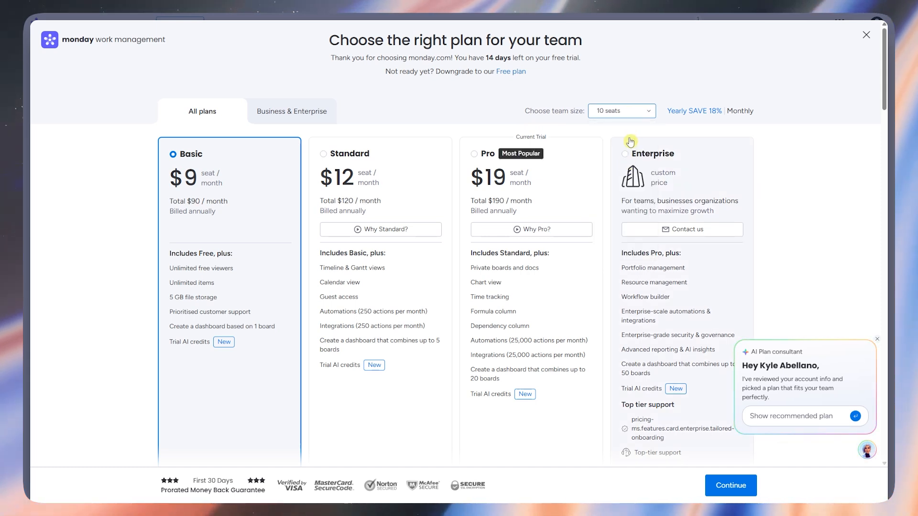
click(631, 111)
click(627, 149)
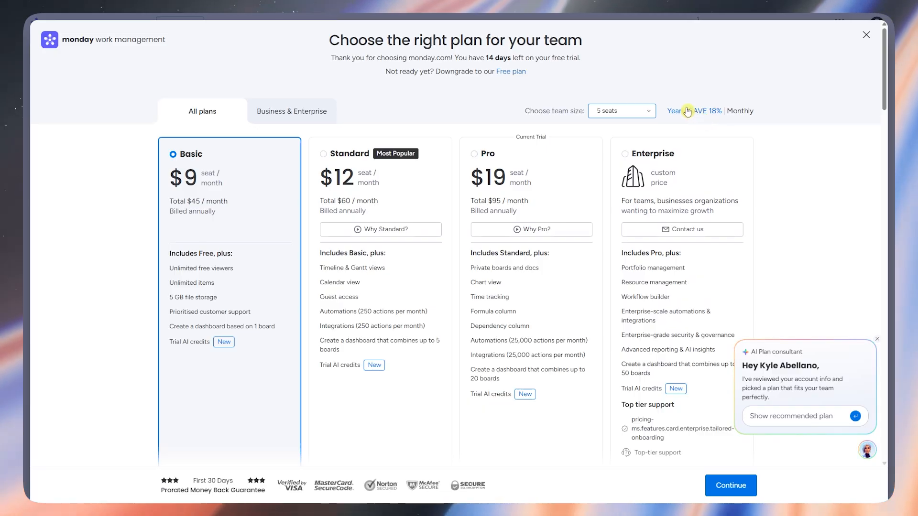
Check the monthly billing prices, dismiss the yearly plan offer, and return to yearly billing.
click(734, 115)
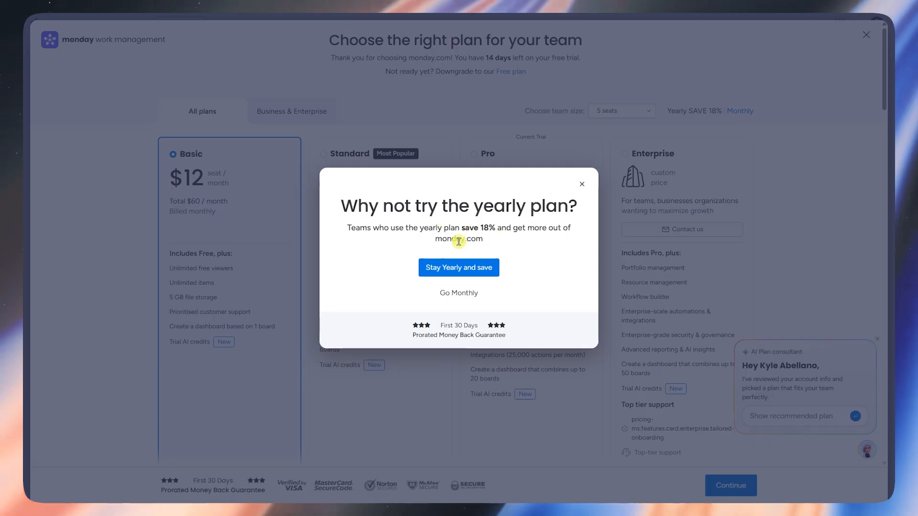
click(582, 184)
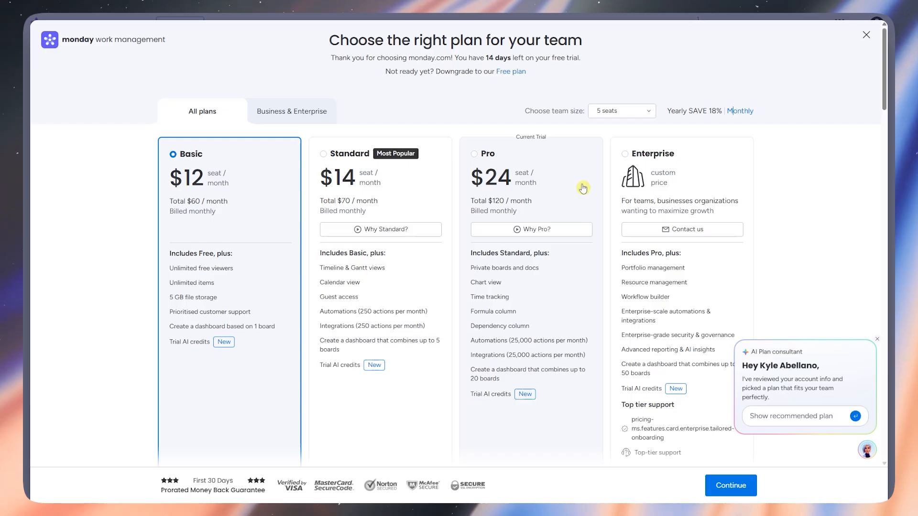
click(699, 112)
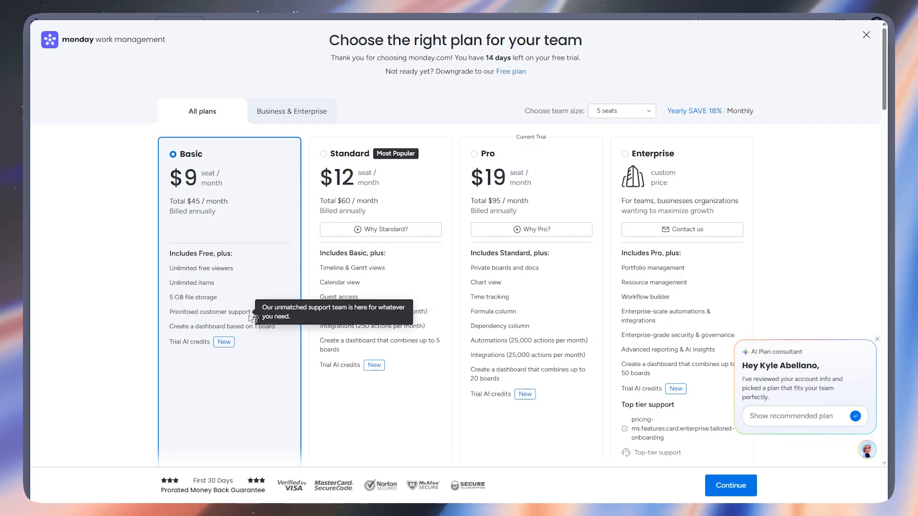
Review the features included in the Basic and Standard plans.
scroll(237, 344, down, 3)
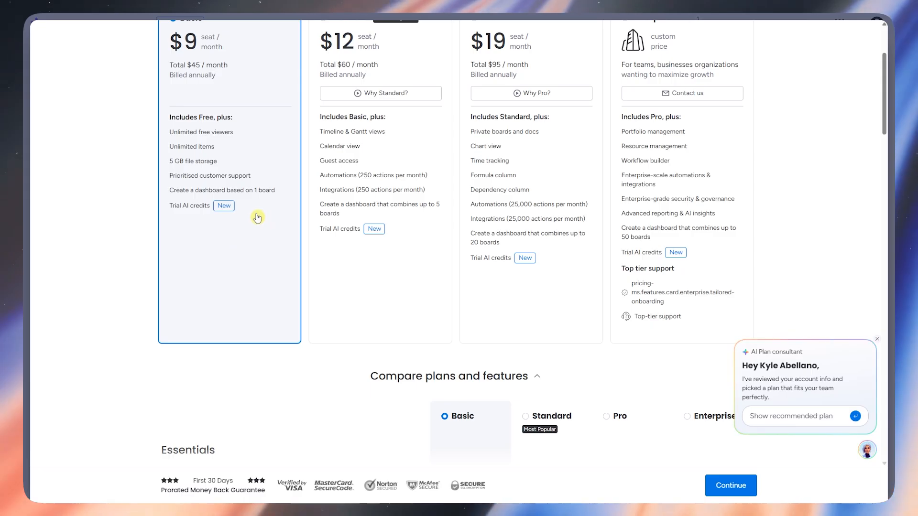
scroll(248, 251, up, 1)
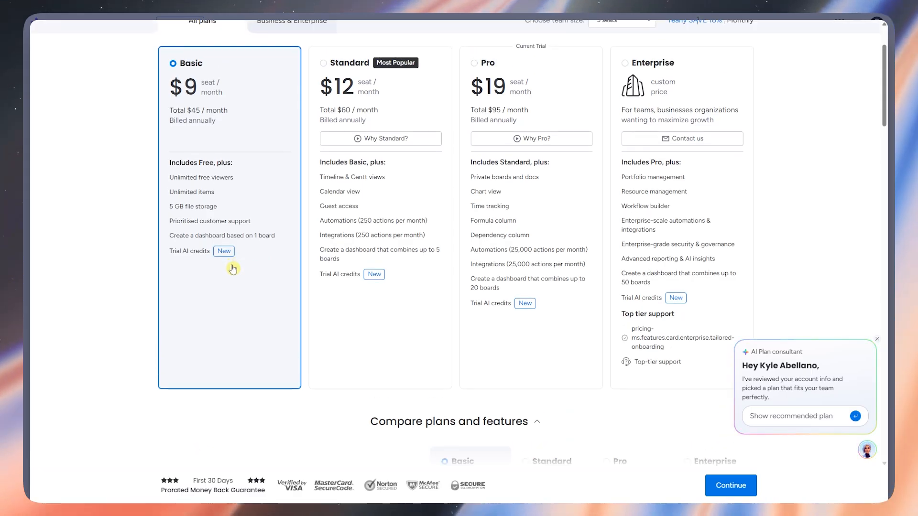
scroll(225, 282, up, 2)
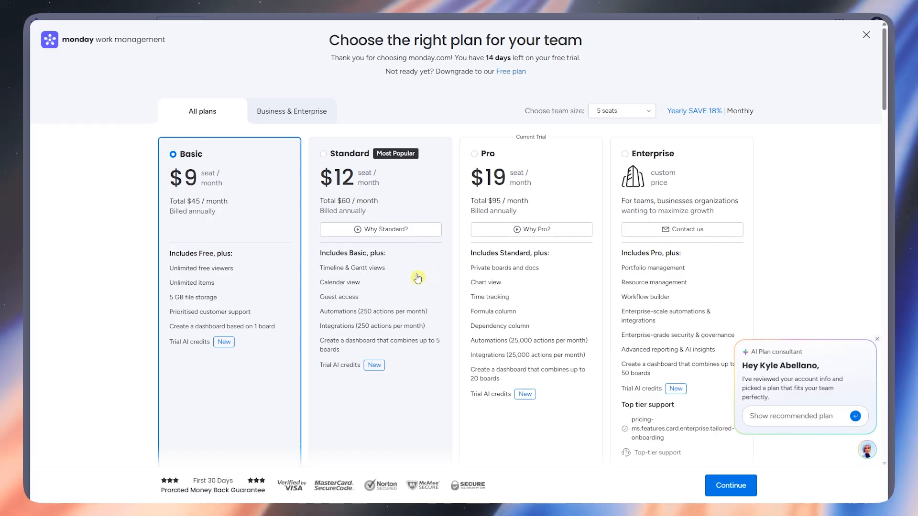
mouse_move(347, 301)
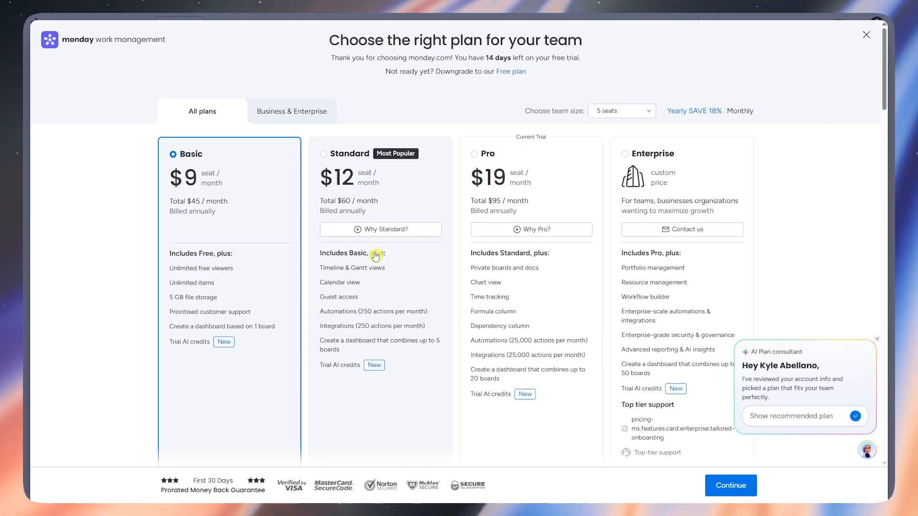
Select the Pro plan and review the features included in the Pro and Enterprise plans.
click(527, 166)
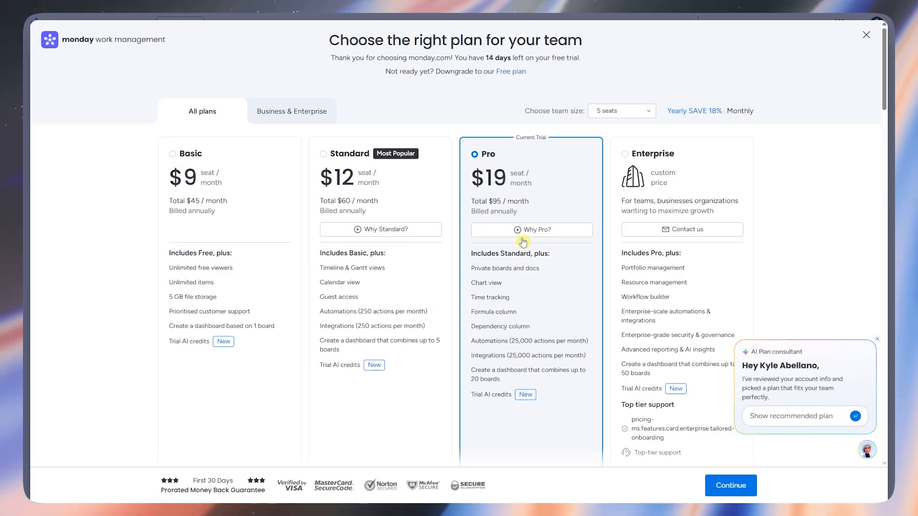
mouse_move(523, 276)
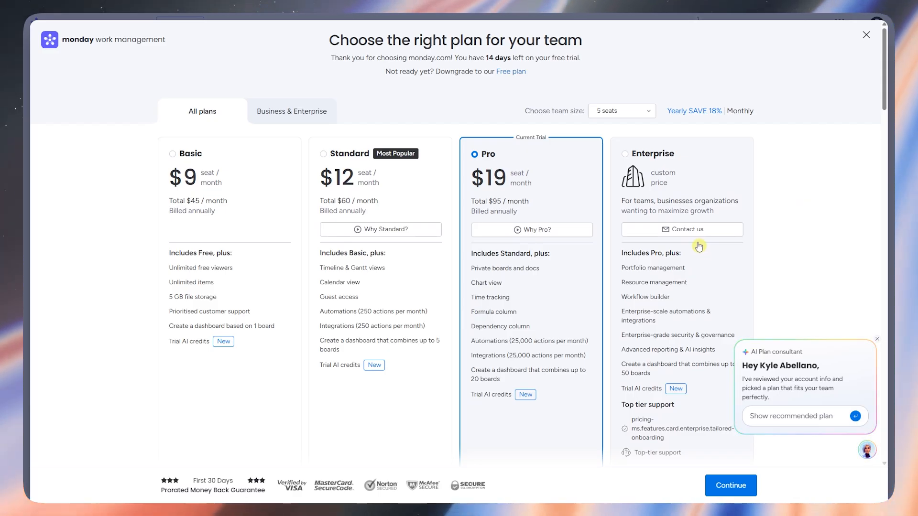
scroll(694, 231, down, 2)
mouse_move(685, 203)
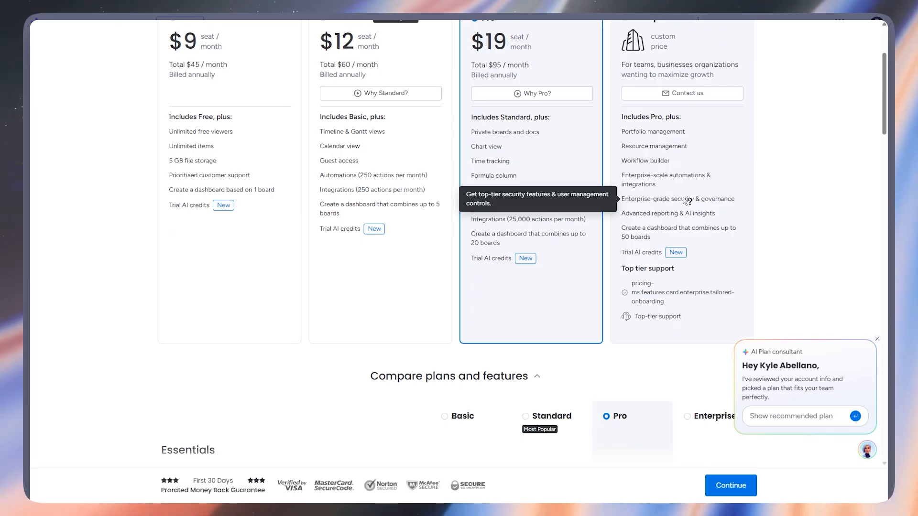
click(694, 208)
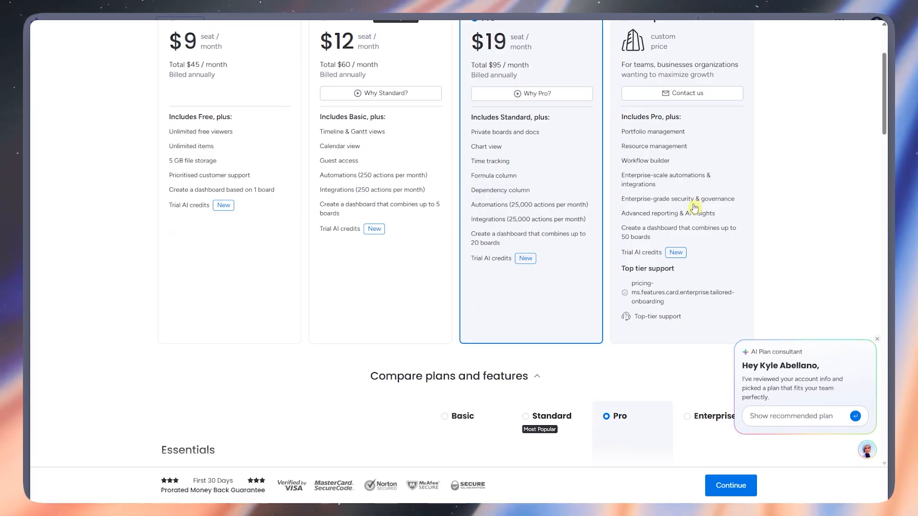
mouse_move(694, 205)
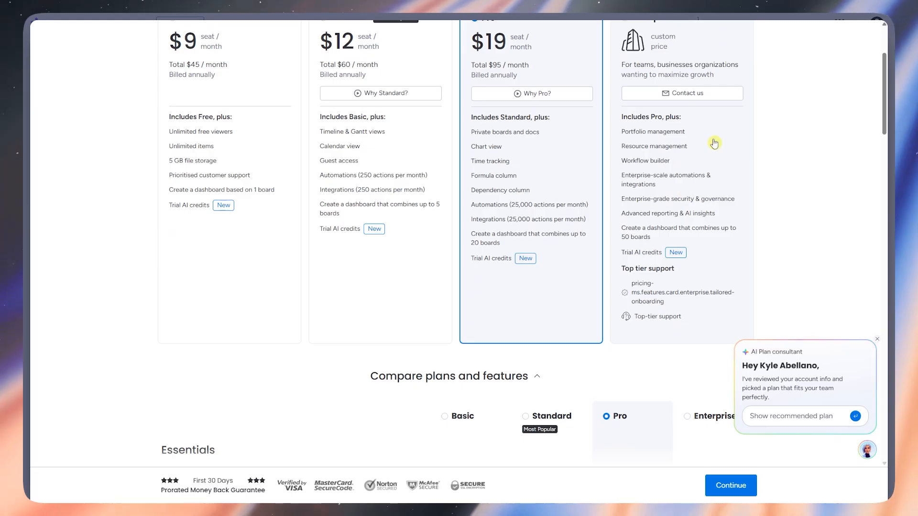
scroll(691, 154, up, 1)
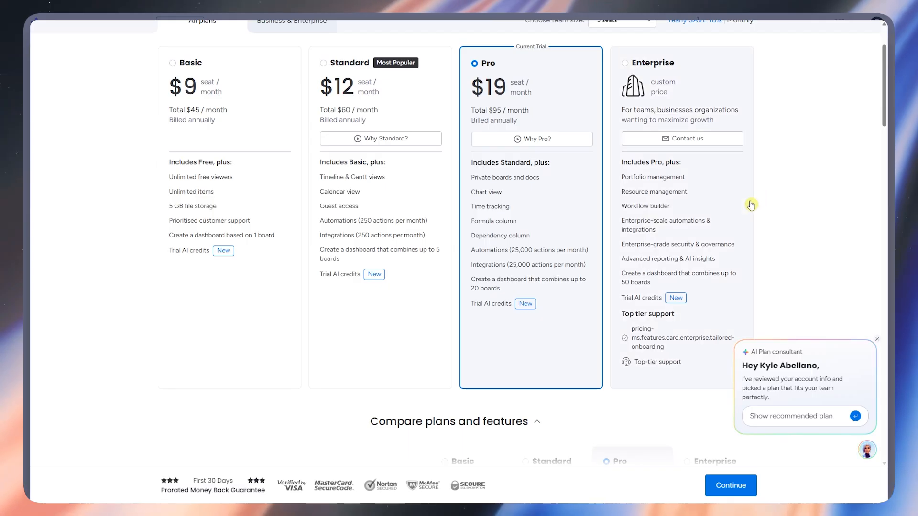
scroll(731, 203, up, 2)
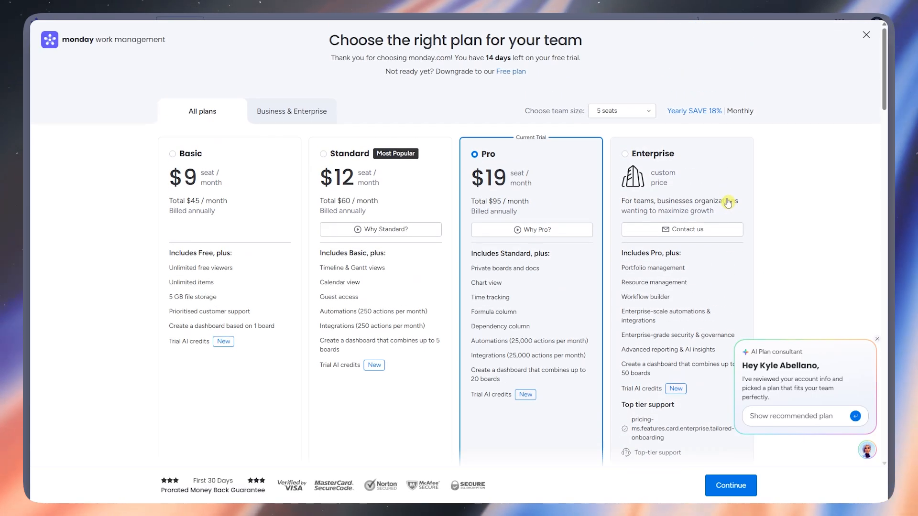
Compare the Business & Enterprise plan view with the full plan list, and return to All plans.
click(303, 117)
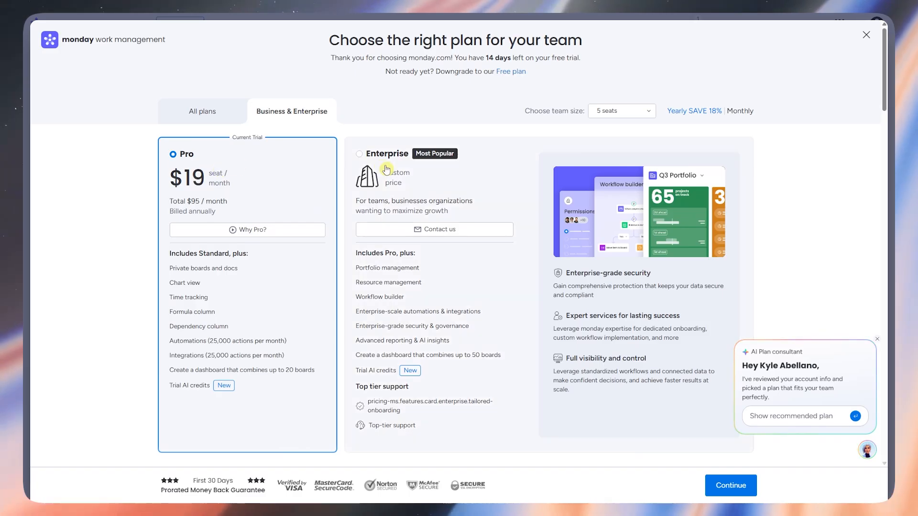
click(207, 114)
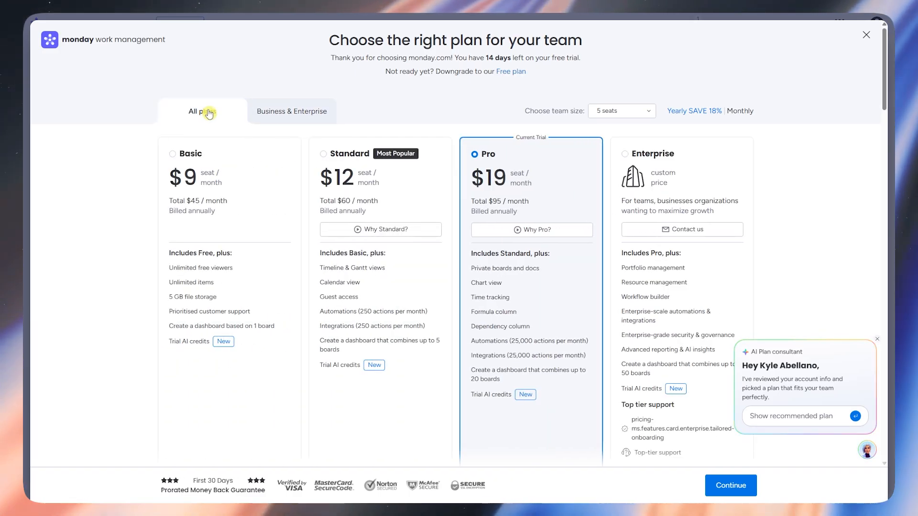
click(268, 112)
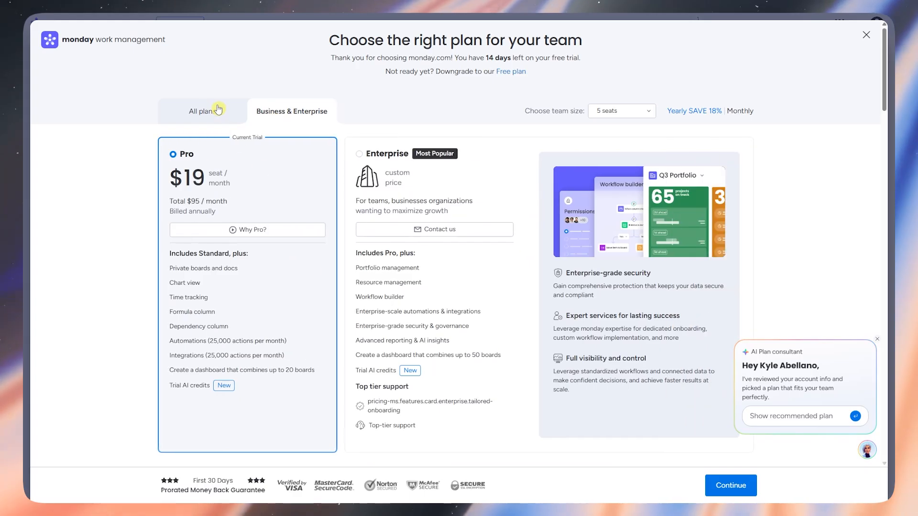
click(197, 112)
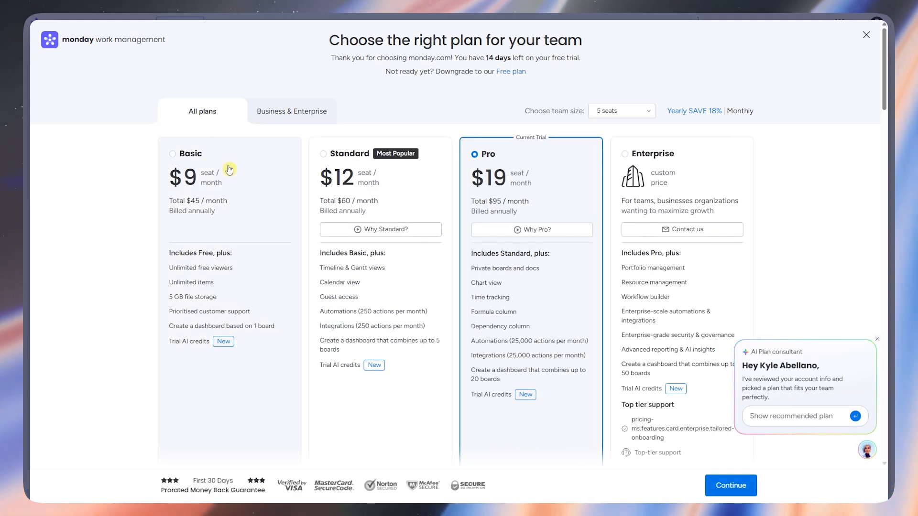